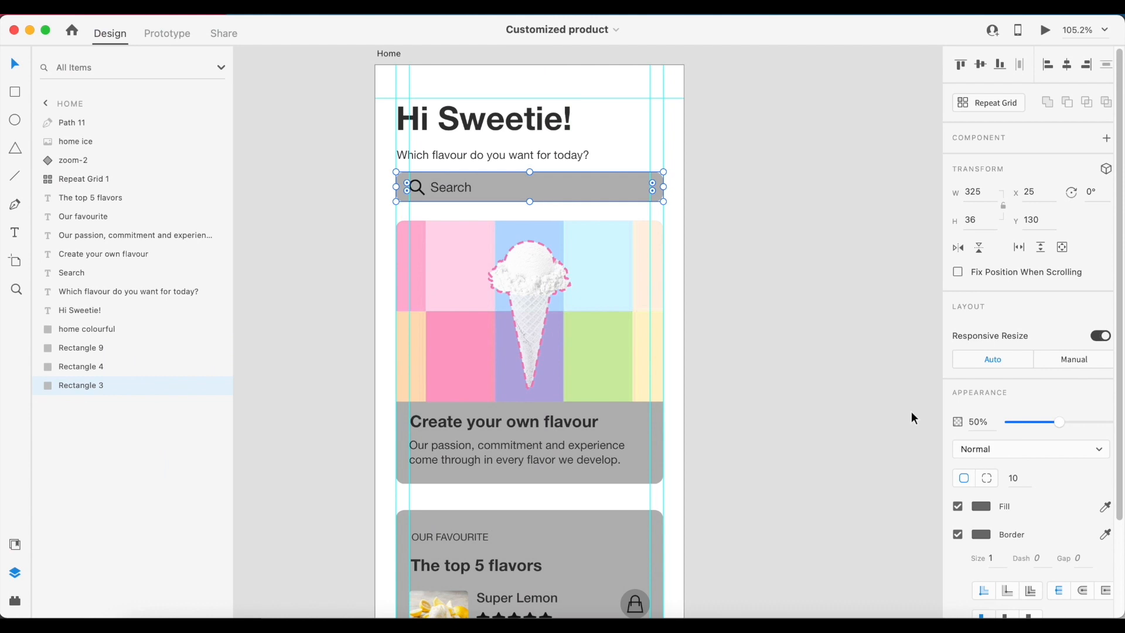
# - Set the opacity of the search bar's background to 10%
pyautogui.click(975, 423)
pyautogui.write('10')
pyautogui.press('Return')
# - Give the two content card backgrounds on the Home artboard a white #FFFFFF fill and a shadow
pyautogui.click(680, 421)
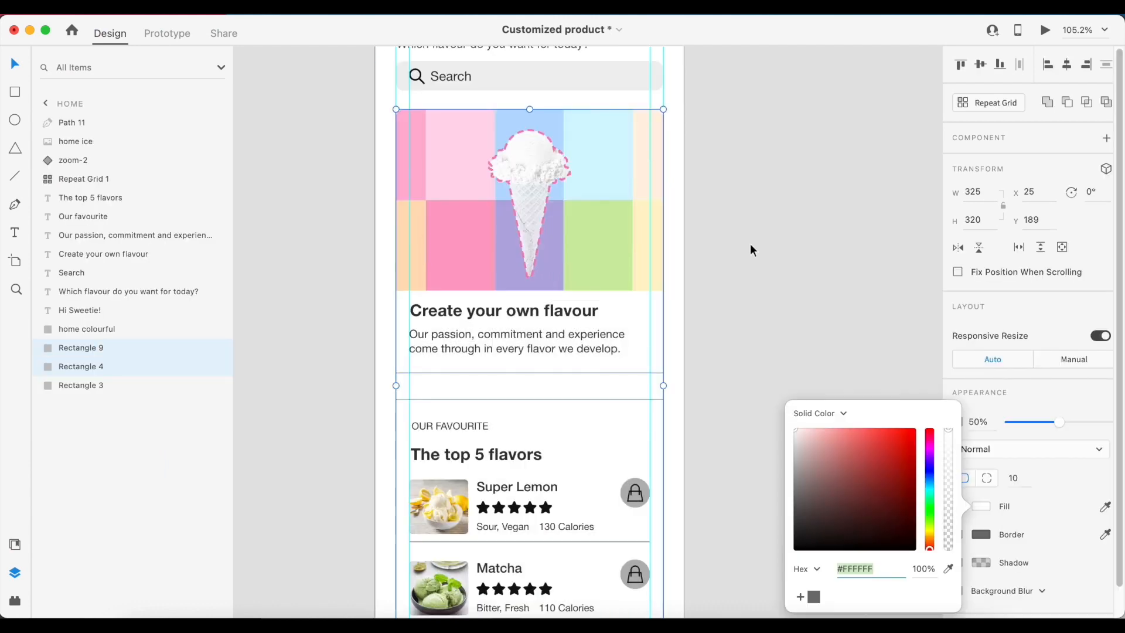
pyautogui.click(750, 250)
pyautogui.click(957, 562)
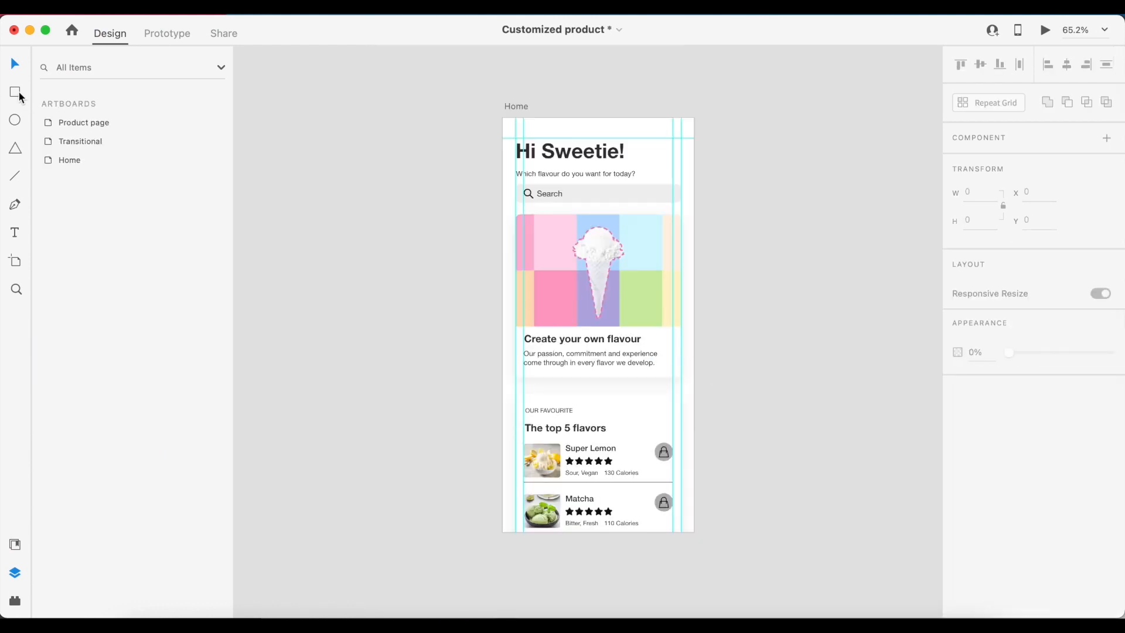
# - Draw a rectangle covering the Home artboard, send it behind the content and open its fill color
pyautogui.press('r')
pyautogui.moveTo(503, 118); pyautogui.dragTo(694, 532)
pyautogui.rightClick(603, 178)
pyautogui.click(711, 486)
pyautogui.click(981, 506)
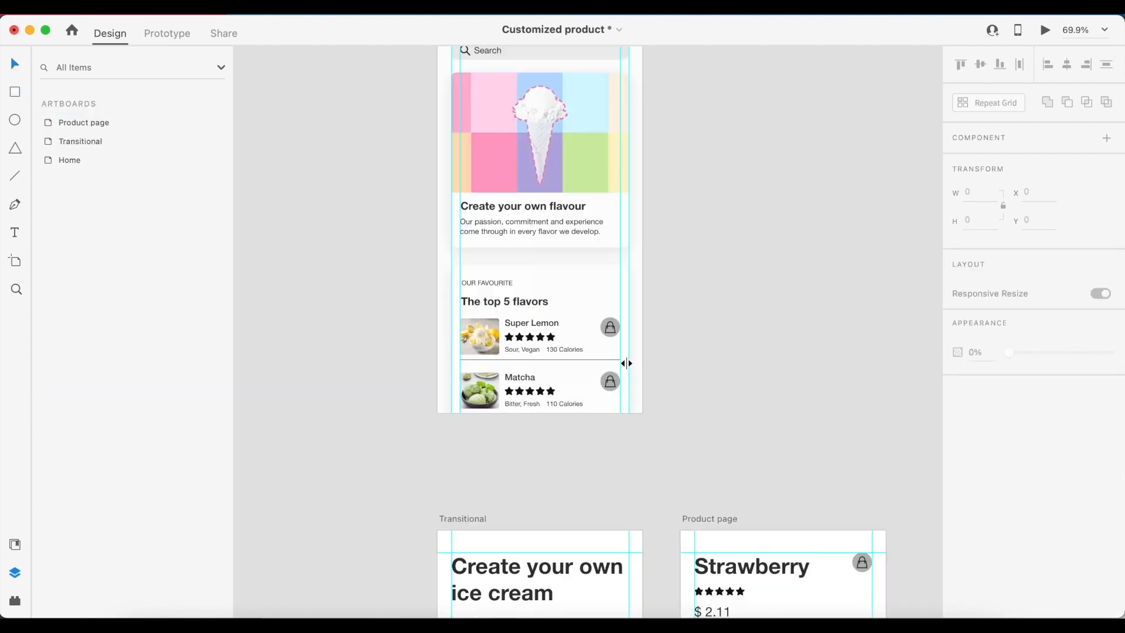
# - Apply the document color #F4B8C7 to the circle behind the bag icon in the Super Lemon row
pyautogui.scroll(3, 609, 322)
pyautogui.doubleClick(611, 317)
pyautogui.click(14, 545)
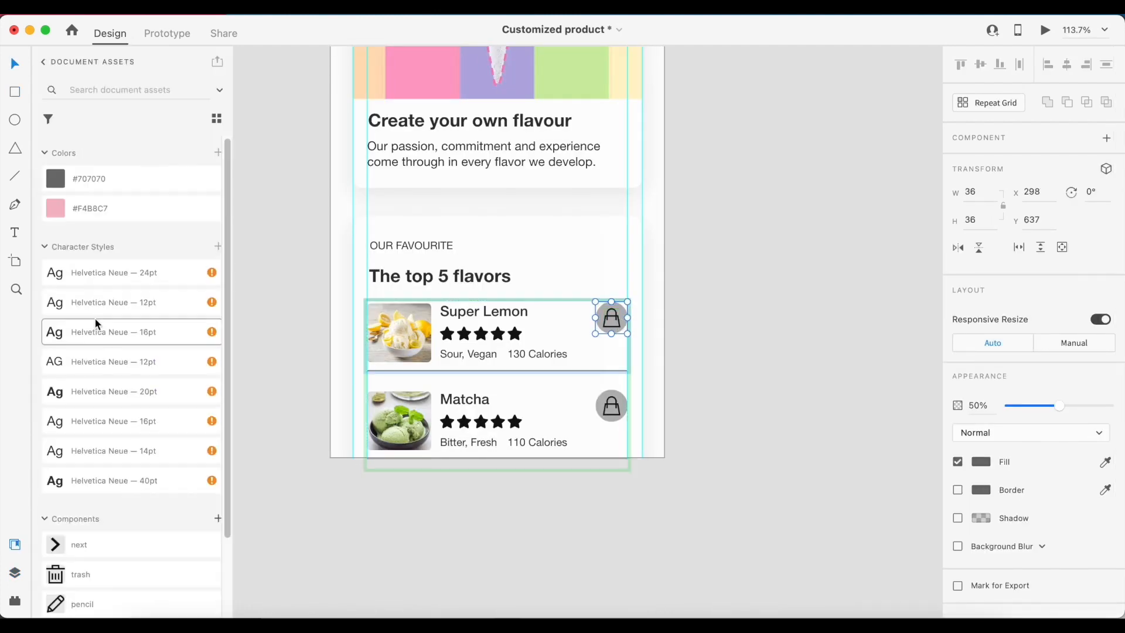
pyautogui.click(55, 208)
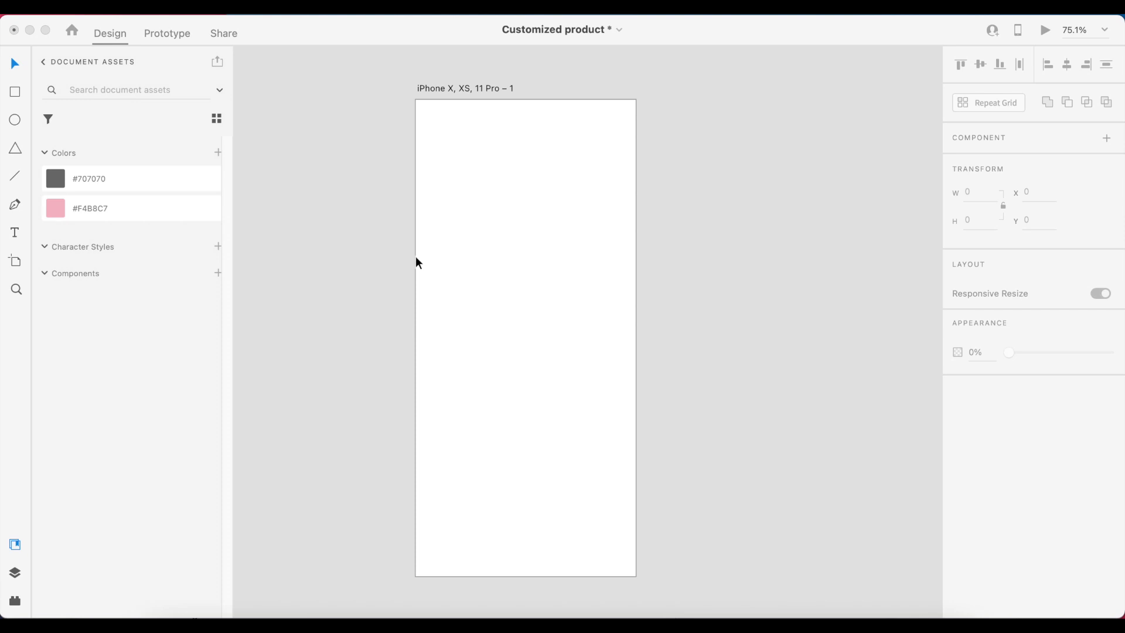
# - Add guides to the blank iPhone artboard for 25 pt left and right margins and a 40 pt top margin
pyautogui.moveTo(414, 249); pyautogui.dragTo(430, 247)
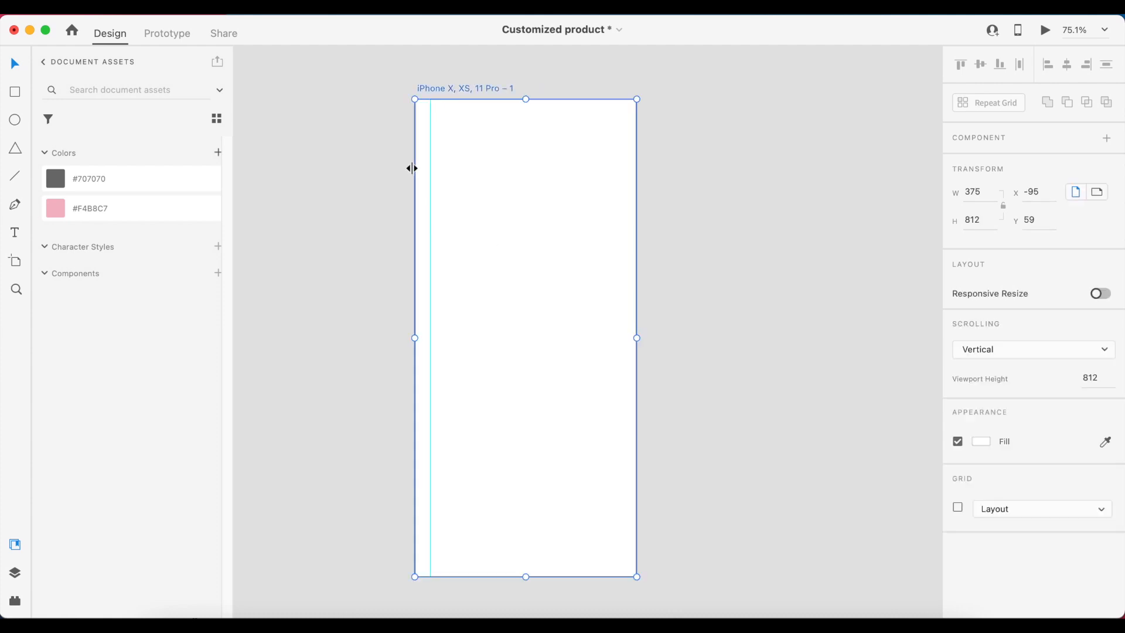
pyautogui.moveTo(413, 170); pyautogui.dragTo(621, 201)
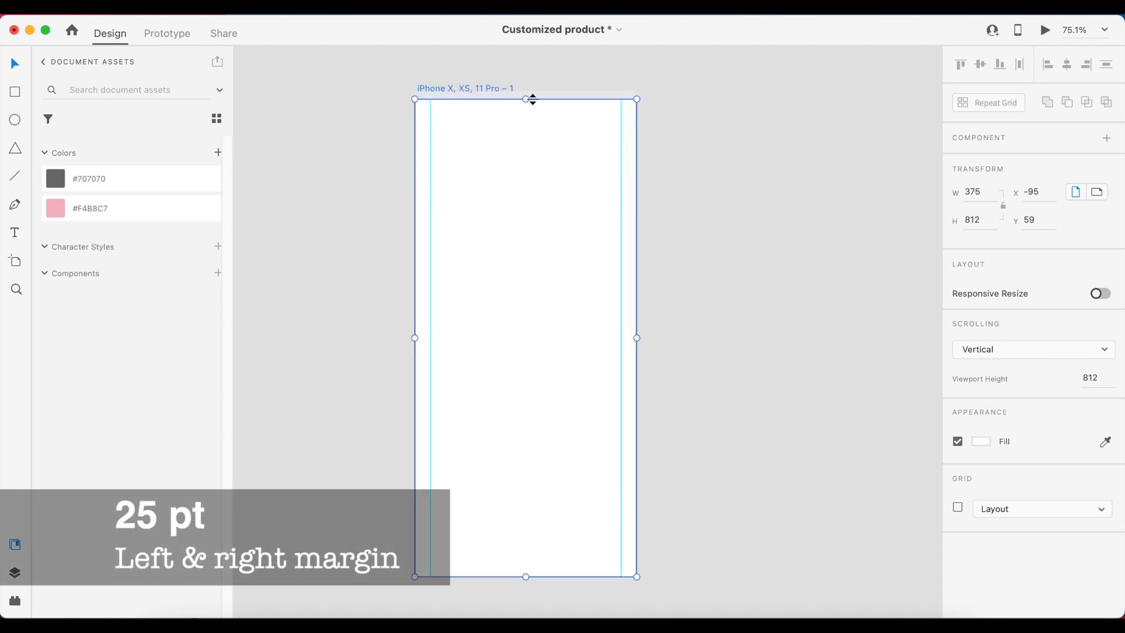
pyautogui.moveTo(533, 99); pyautogui.dragTo(540, 123)
pyautogui.click(396, 177)
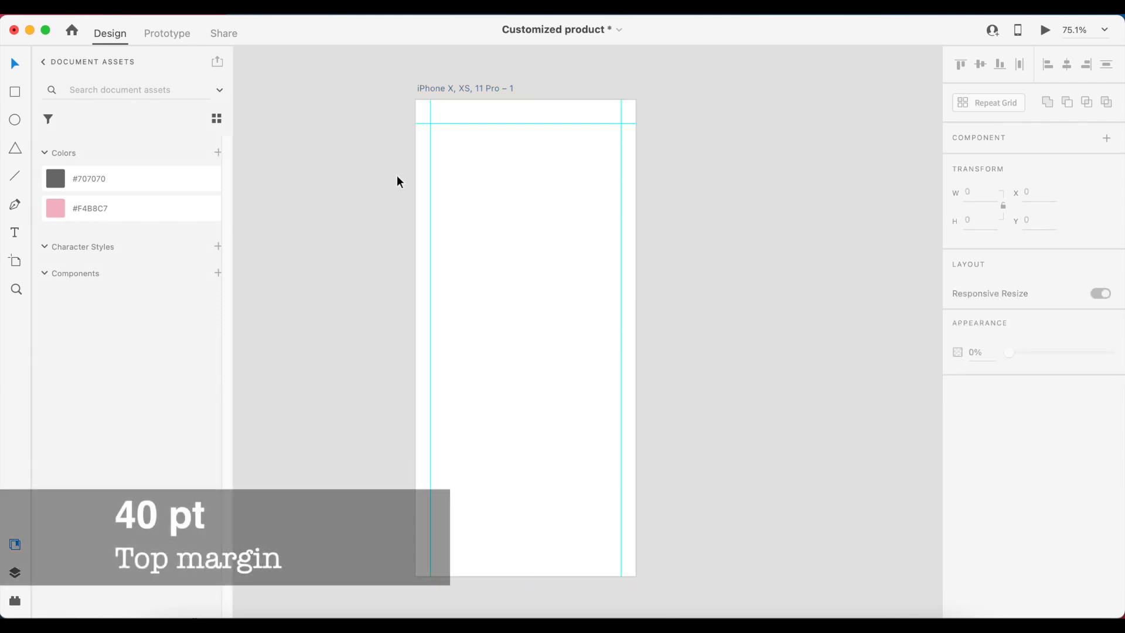
# - Draw a heading rectangle about 246 wide from the crossing of the left and top guides and set its height to 48
pyautogui.scroll(-2, 396, 176)
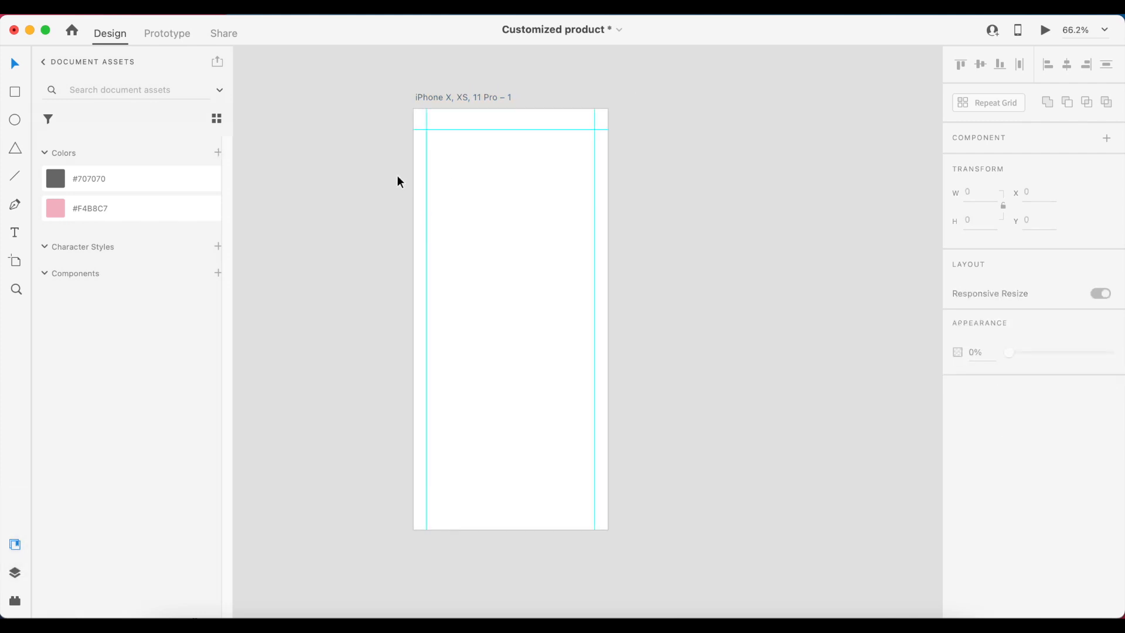
pyautogui.hscroll(1, 397, 175)
pyautogui.click(15, 92)
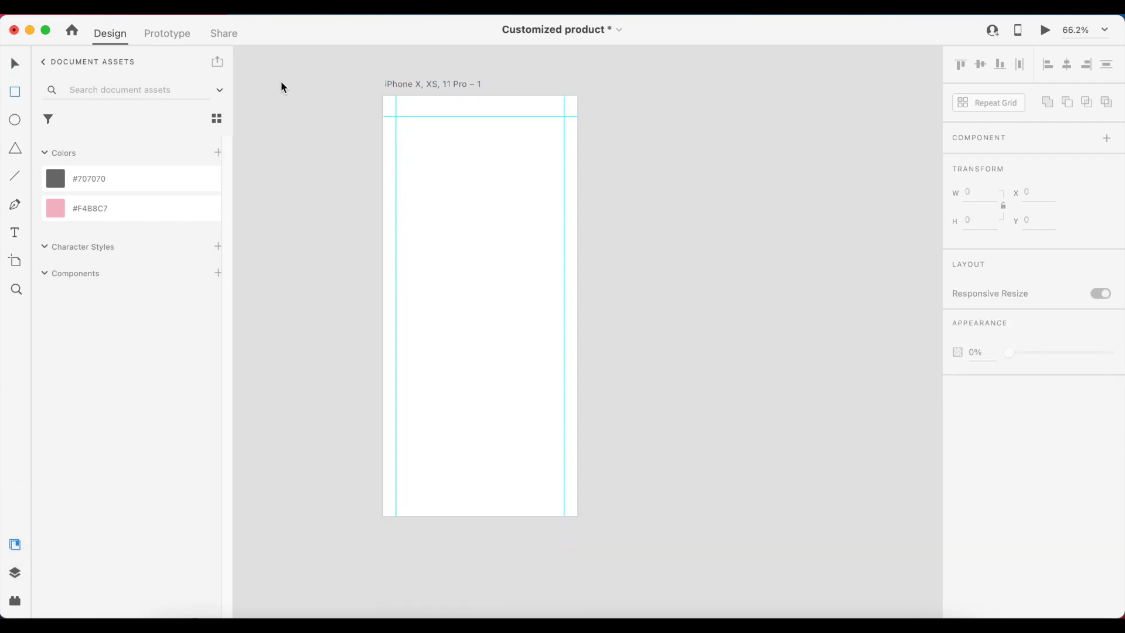
pyautogui.moveTo(397, 117); pyautogui.dragTo(523, 135)
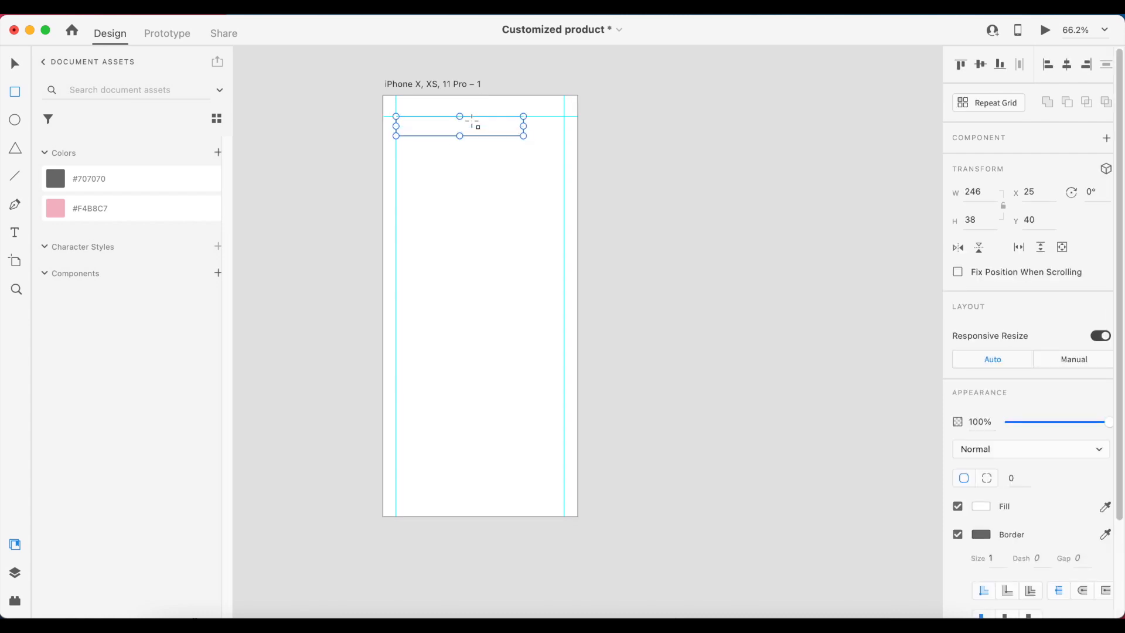
pyautogui.click(980, 221)
pyautogui.press('Return')
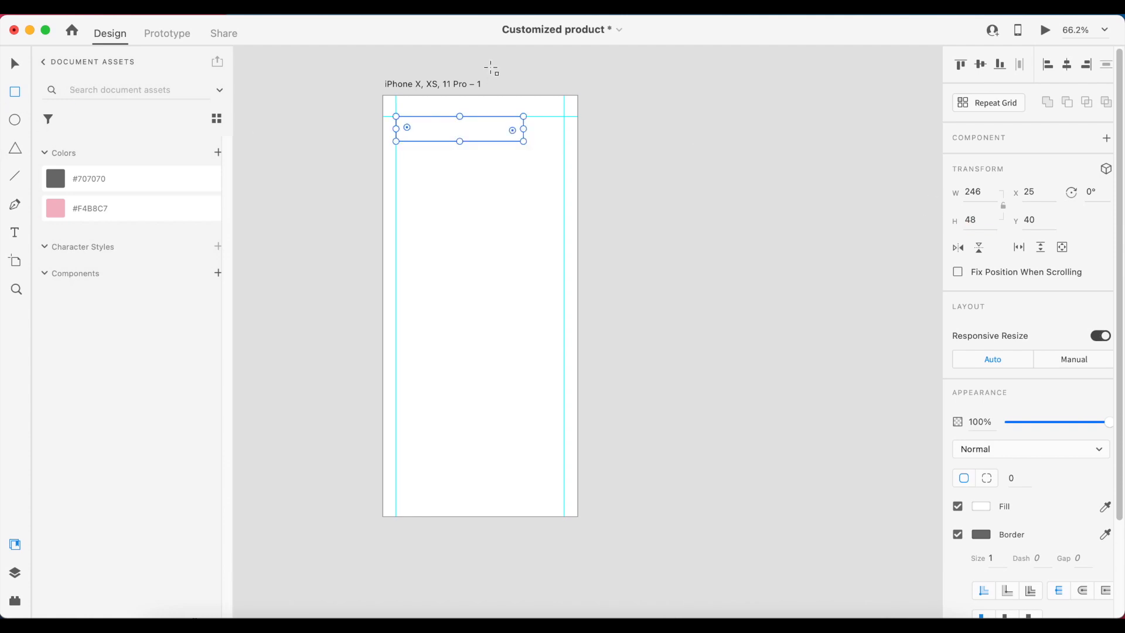
# - Fill the heading rectangle with #707070 and set its opacity to 50%
pyautogui.click(157, 177)
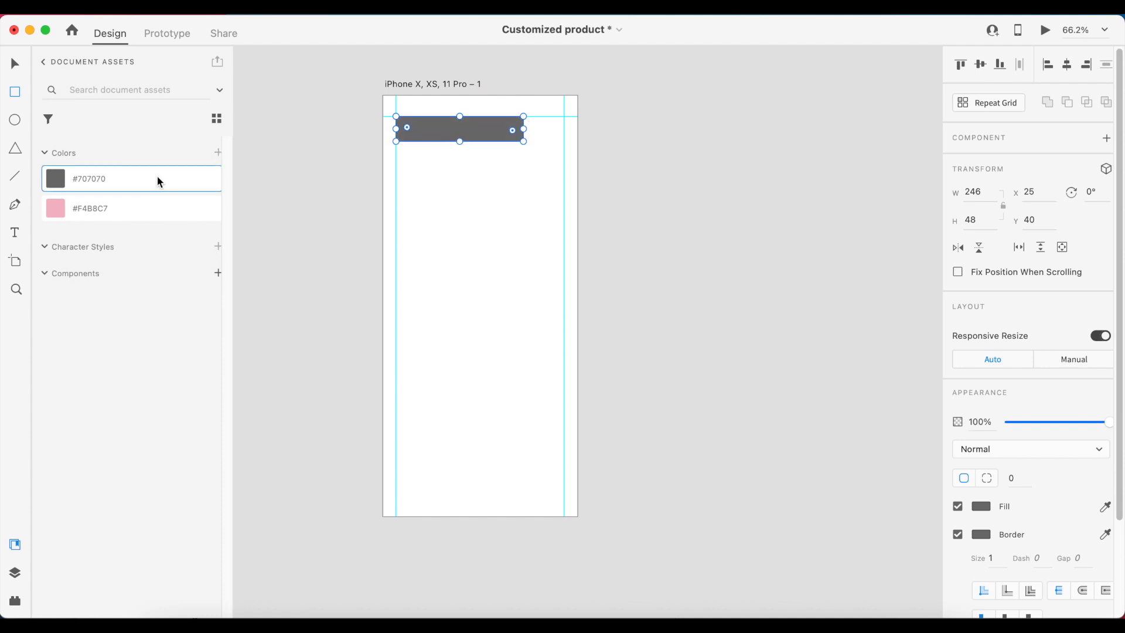
pyautogui.click(983, 422)
pyautogui.write('50')
pyautogui.press('Return')
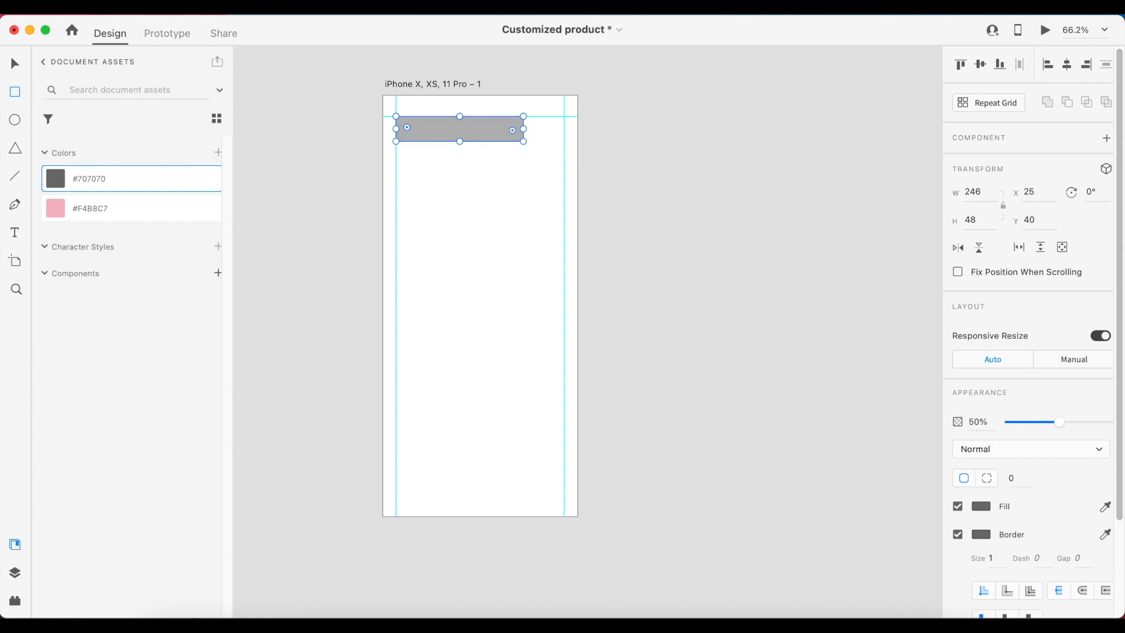
# - Duplicate the heading rectangle directly below at Y 100 and set the copy's height to 18
pyautogui.scroll(5, 405, 131)
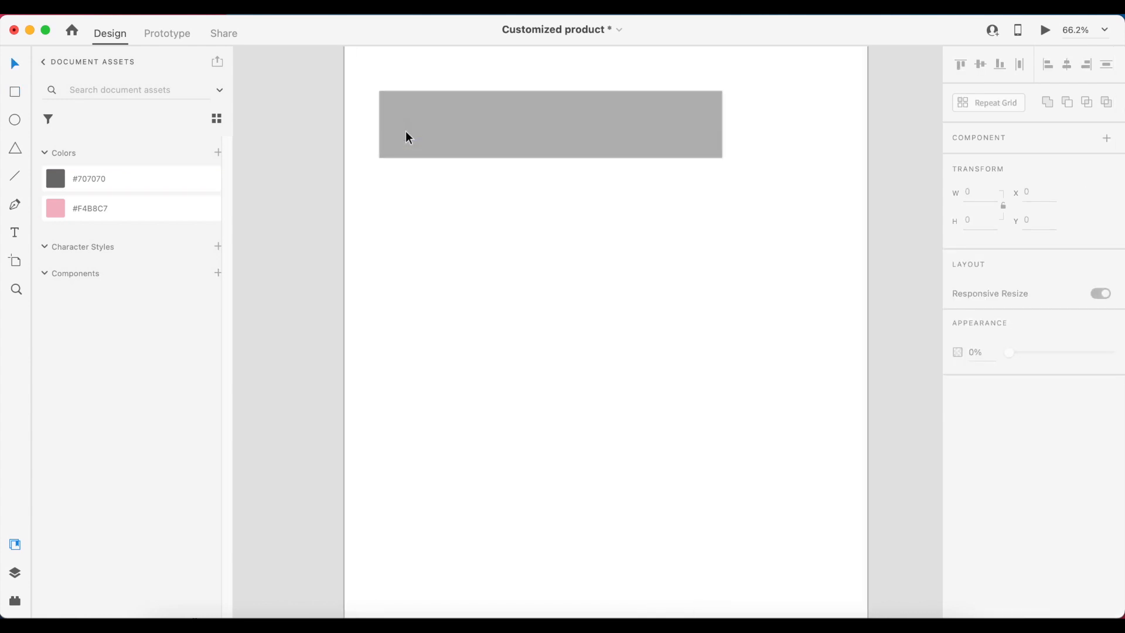
pyautogui.keyDown('alt'); pyautogui.moveTo(599, 137); pyautogui.dragTo(612, 227); pyautogui.keyUp('alt')
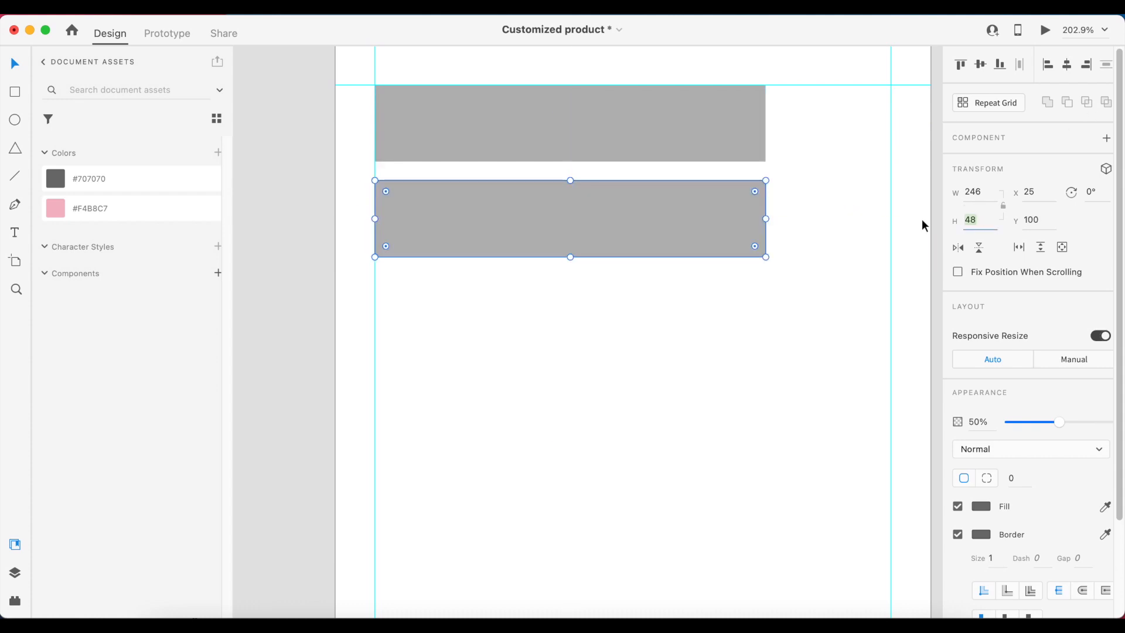
pyautogui.write('18')
pyautogui.press('Return')
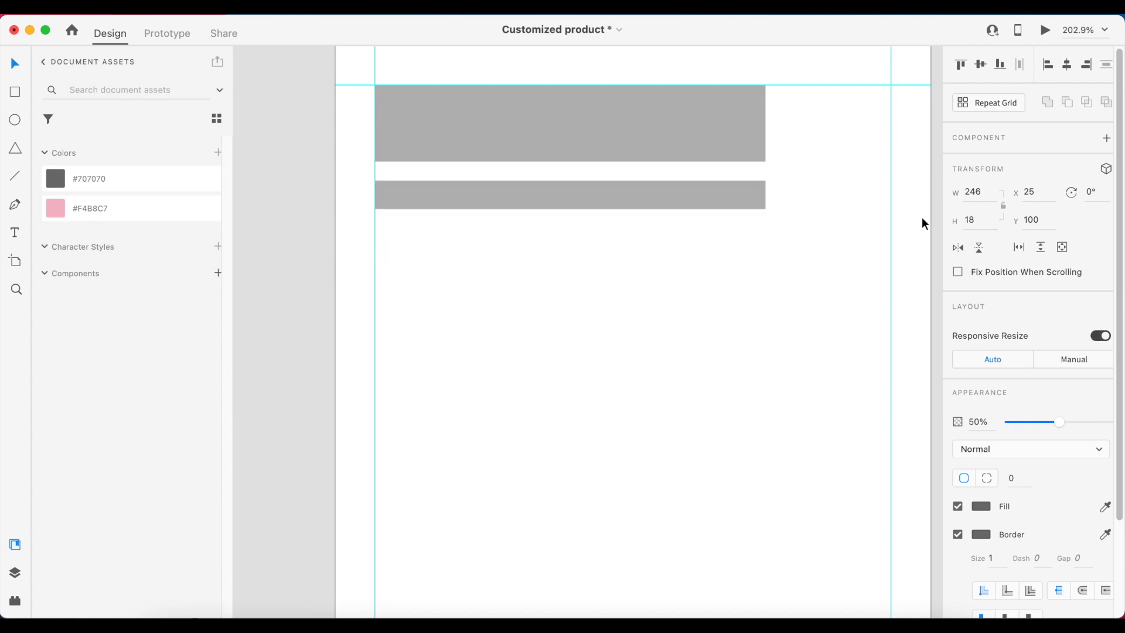
pyautogui.click(714, 339)
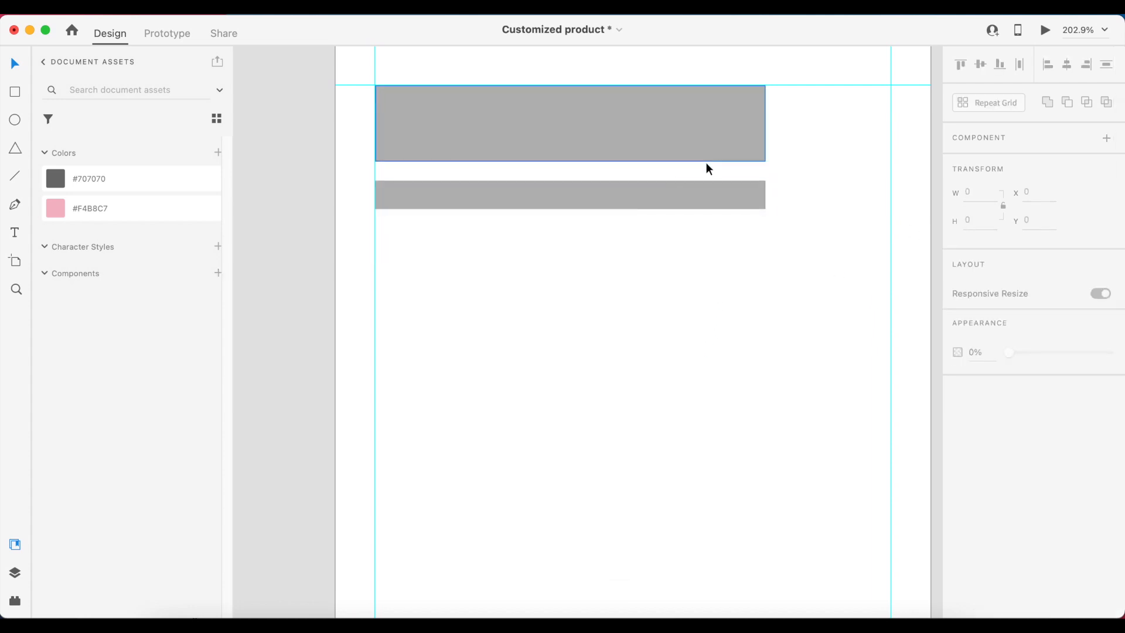
# - Widen the thin subtitle bar to the right, past the heading block but short of the right guide
pyautogui.click(761, 194)
pyautogui.moveTo(765, 194); pyautogui.dragTo(836, 194)
pyautogui.click(792, 296)
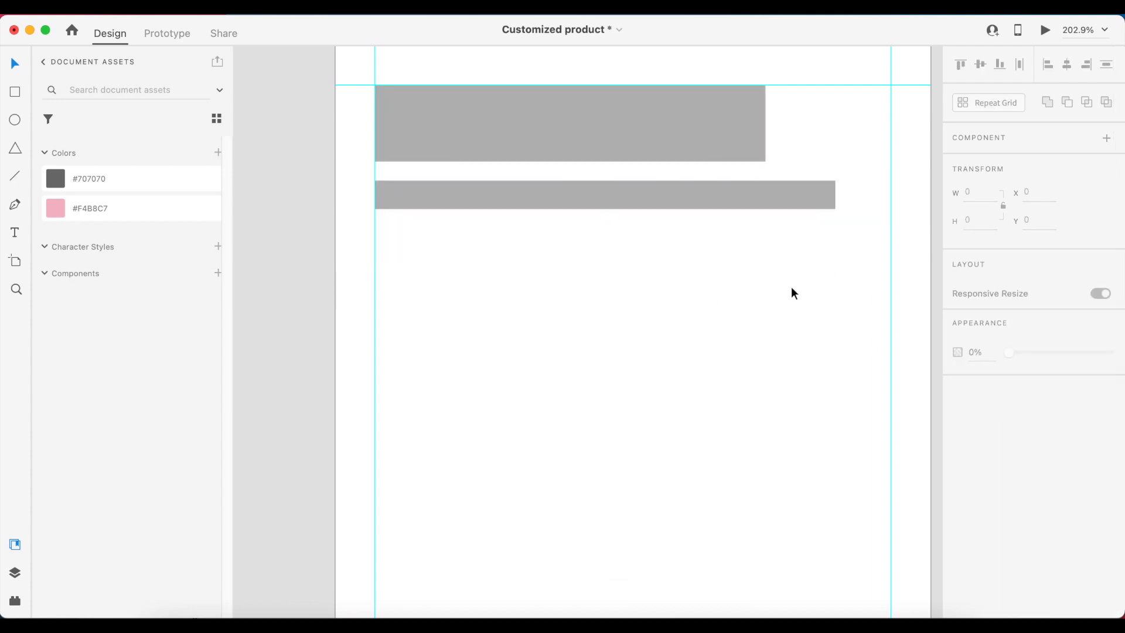
# - Duplicate the heading rectangle below the subtitle bar at Y 130 and set the copy's height to 36
pyautogui.click(563, 140)
pyautogui.moveTo(564, 136); pyautogui.dragTo(602, 279)
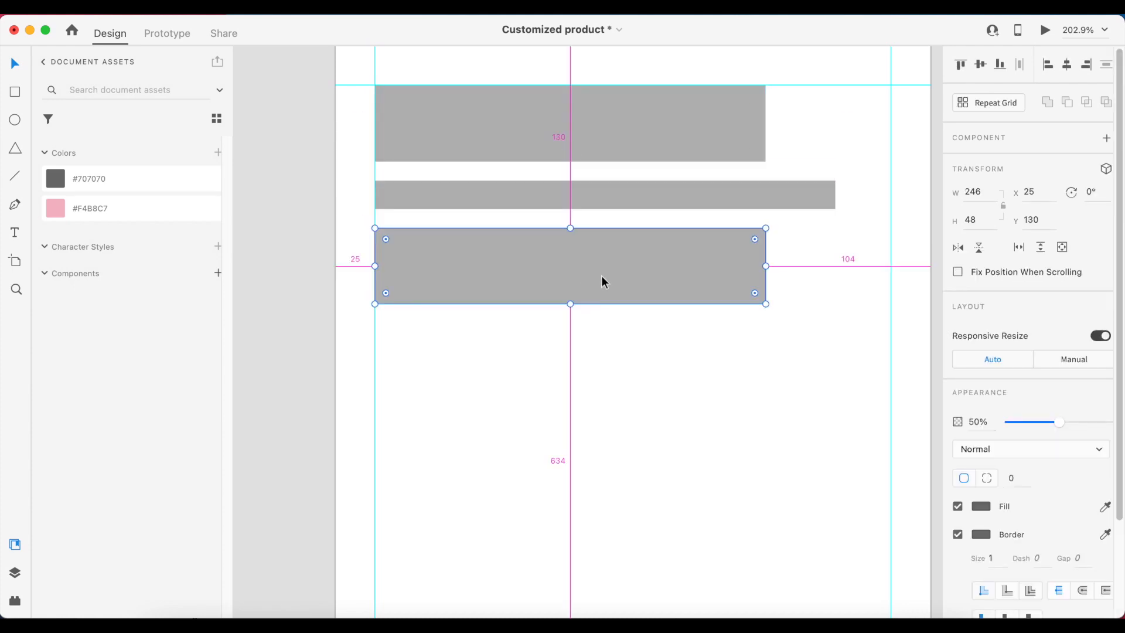
pyautogui.click(986, 219)
pyautogui.write('36')
pyautogui.press('Return')
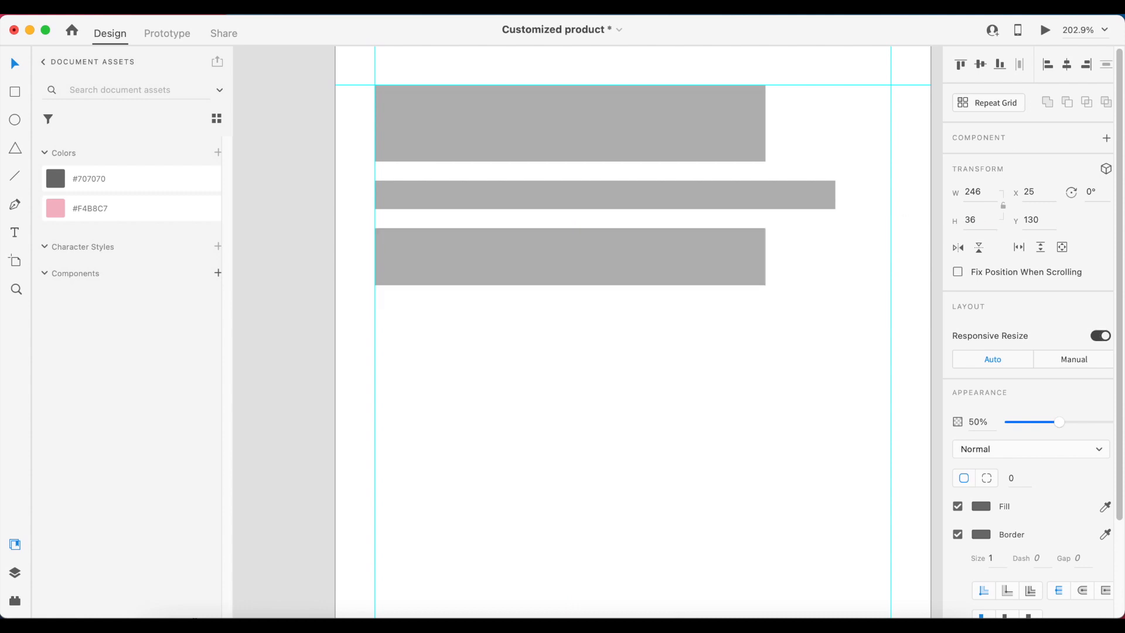
# - Stretch the third rectangle to the right guide, 325 wide, and round its corners with a radius of 10
pyautogui.moveTo(766, 256); pyautogui.dragTo(891, 256)
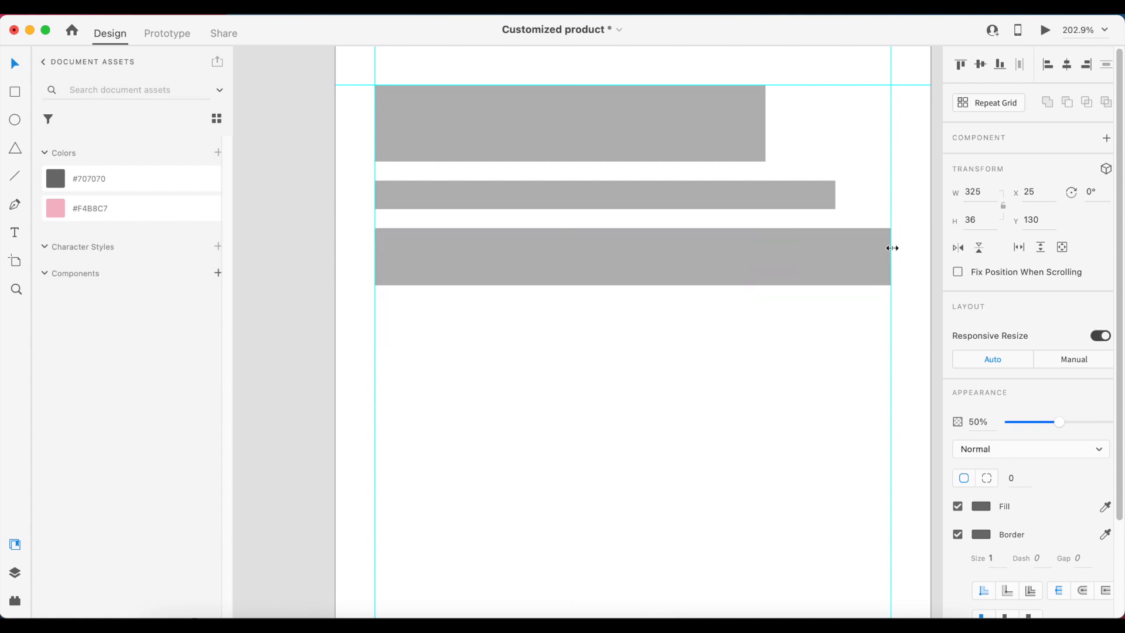
pyautogui.click(1011, 477)
pyautogui.write('10')
pyautogui.press('Return')
pyautogui.click(536, 452)
pyautogui.press('super+0')
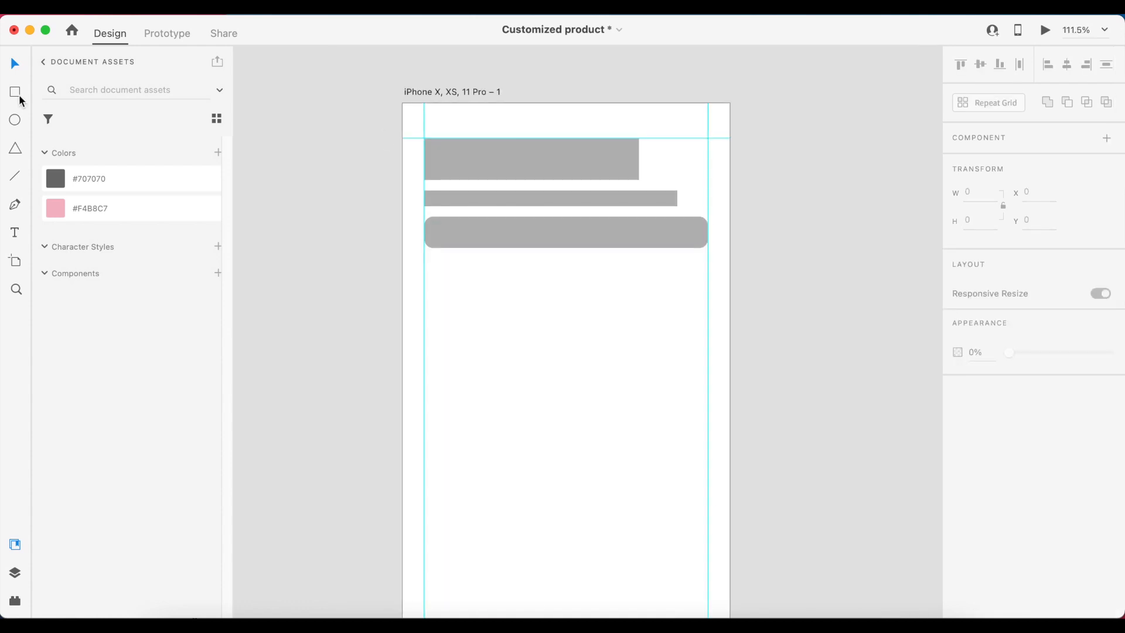
# - Draw a 325-wide card rectangle between the side guides at Y 189 and set its height to 320
pyautogui.click(14, 92)
pyautogui.moveTo(425, 269)
pyautogui.mouseDown()
pyautogui.moveTo(659, 403)
pyautogui.moveTo(720, 476)
pyautogui.moveTo(712, 518)
pyautogui.mouseUp()
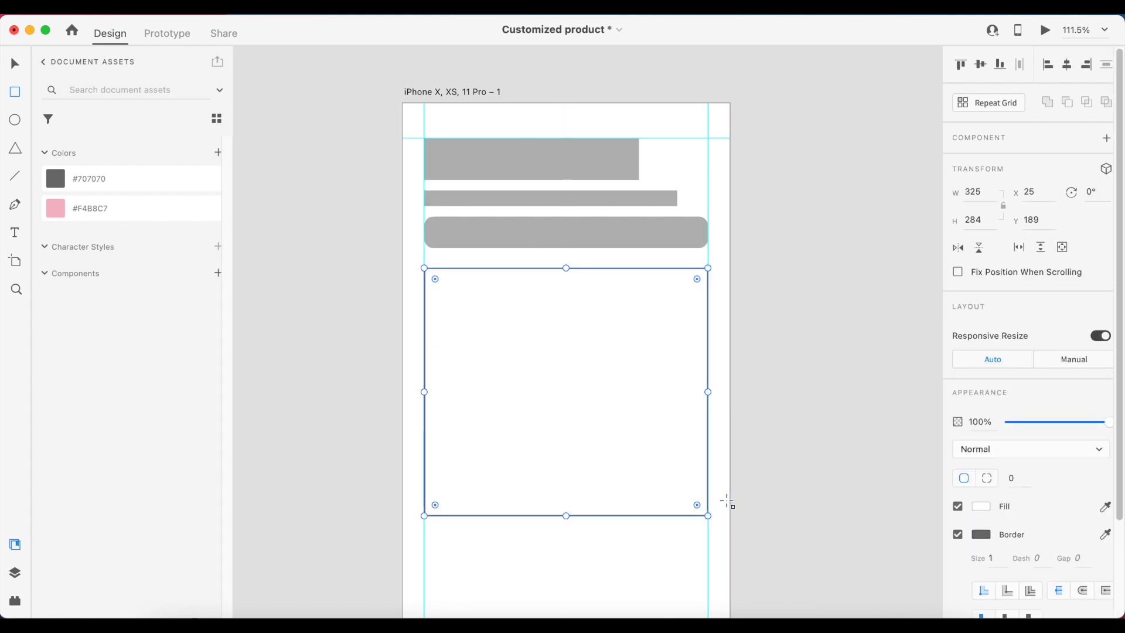
pyautogui.click(973, 219)
pyautogui.write('320')
pyautogui.press('Return')
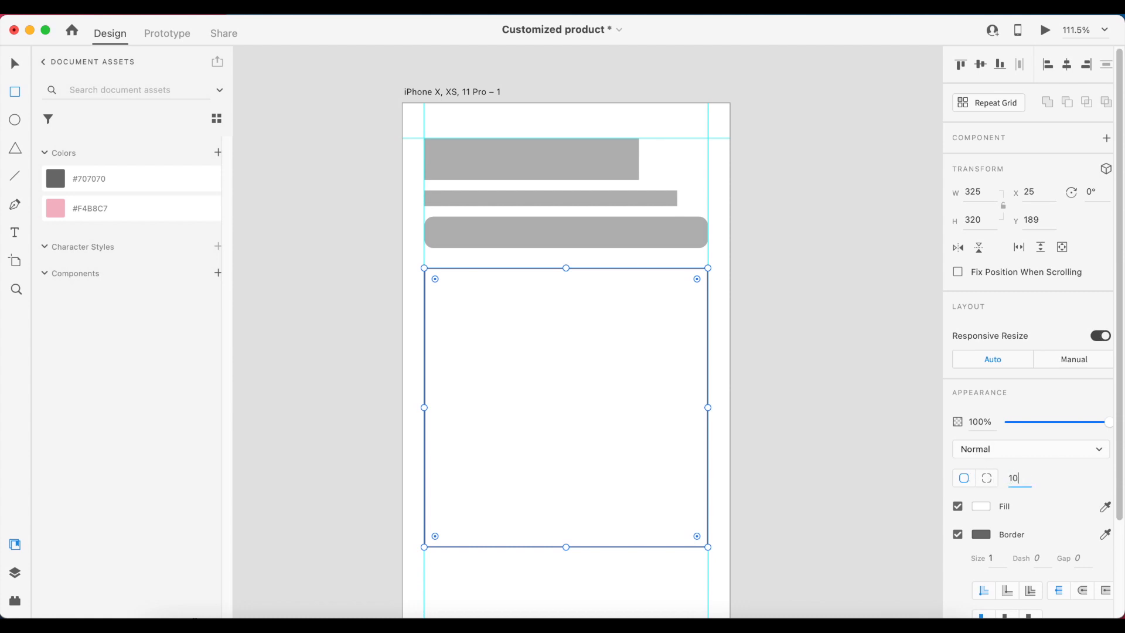
# - Set the card rectangle's corner radius to 10 and remove its border
pyautogui.write('10')
pyautogui.press('Return')
pyautogui.click(957, 535)
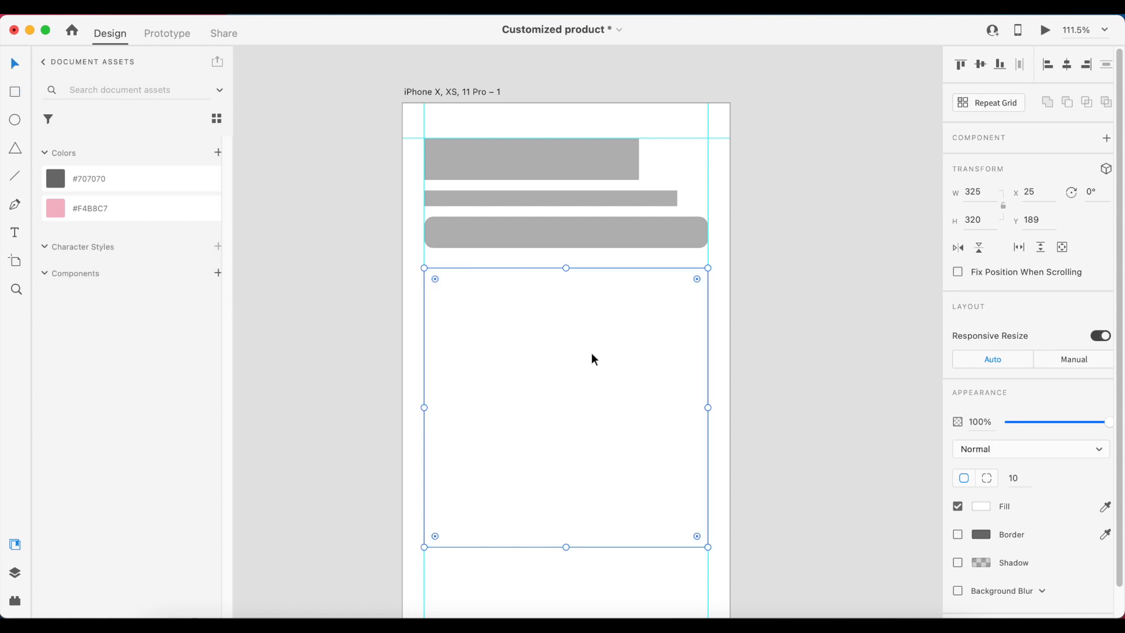
# - Fill the large card with #707070 and set its opacity to 50%
pyautogui.click(88, 178)
pyautogui.click(980, 421)
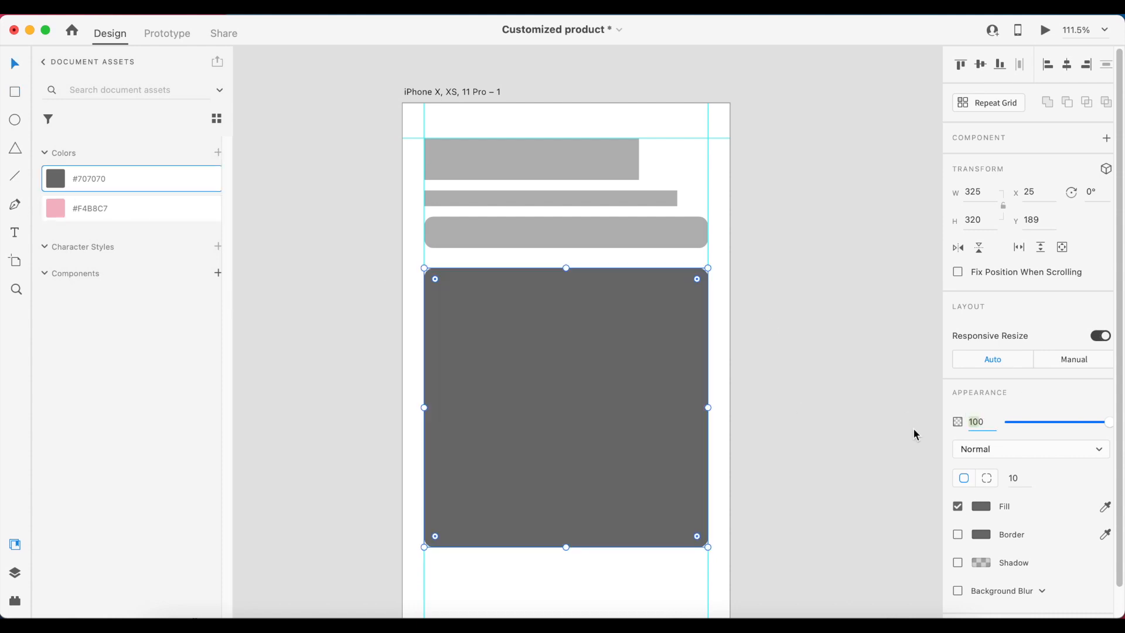
pyautogui.write('50')
pyautogui.press('Return')
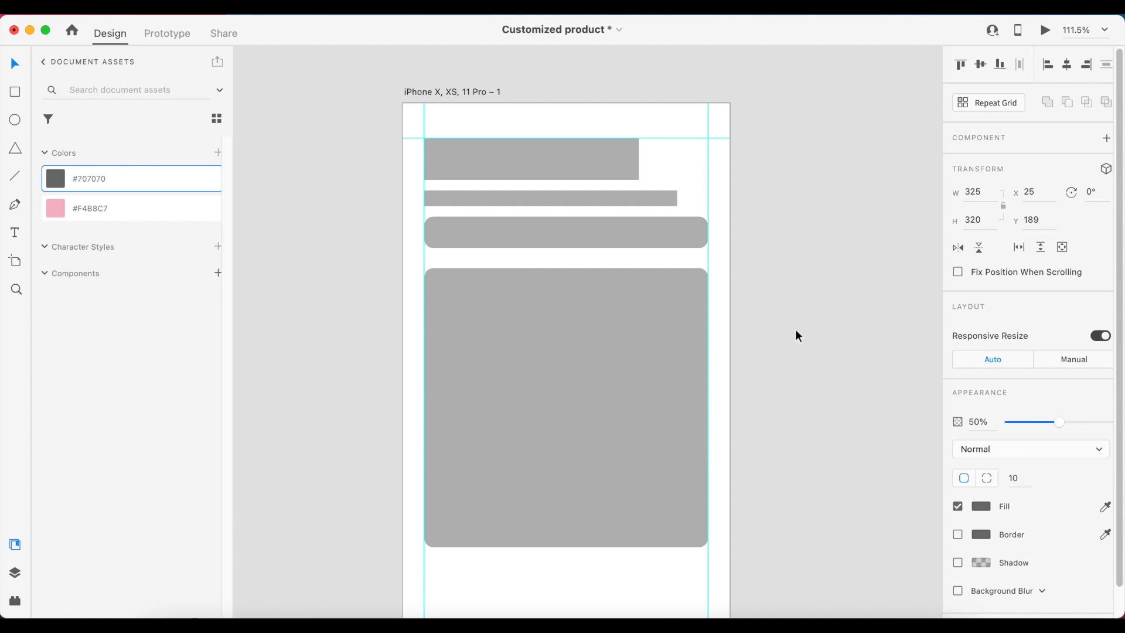
pyautogui.click(785, 293)
# - Duplicate the large card in place and set the copy's height to 220 for the image area
pyautogui.scroll(-3, 712, 314)
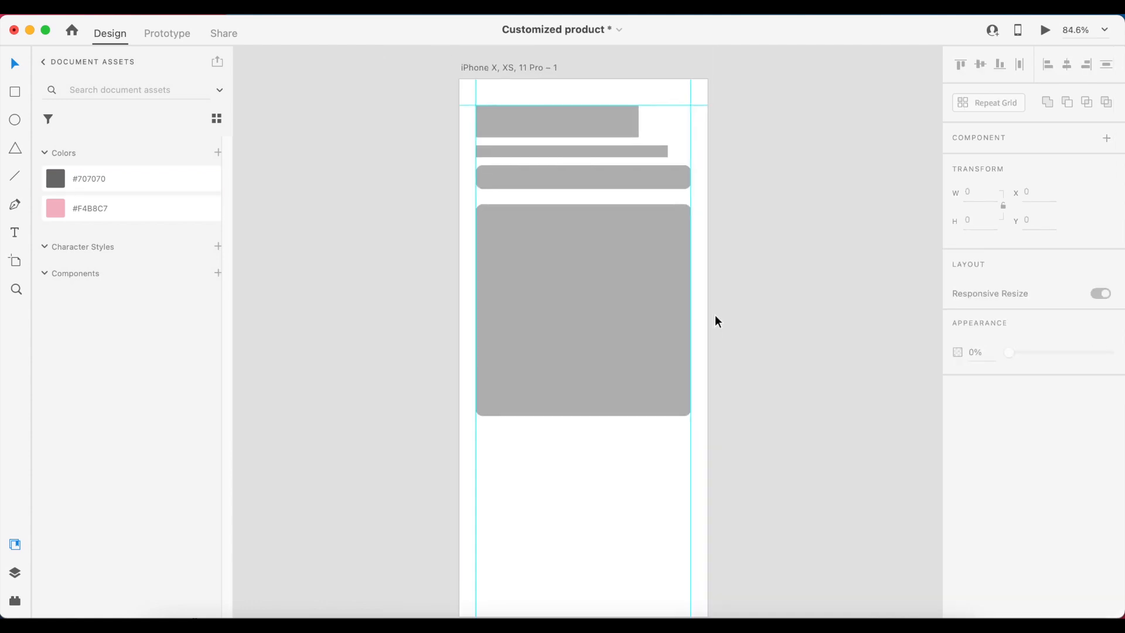
pyautogui.scroll(-1, 674, 311)
pyautogui.click(593, 308)
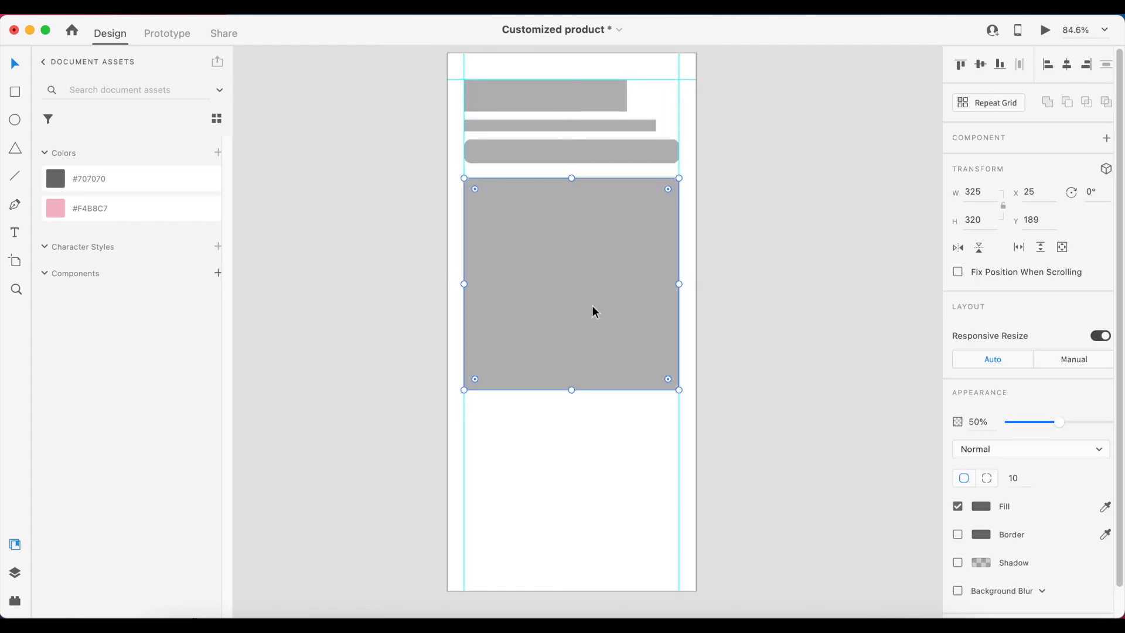
pyautogui.press('super+d')
pyautogui.click(981, 222)
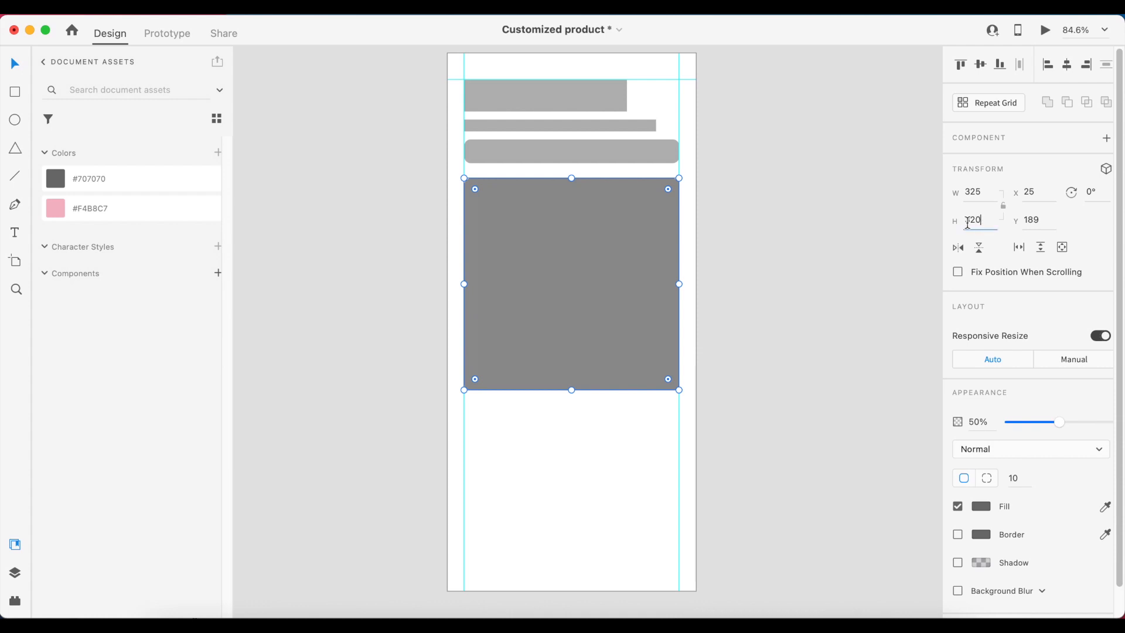
pyautogui.write('220')
pyautogui.press('Return')
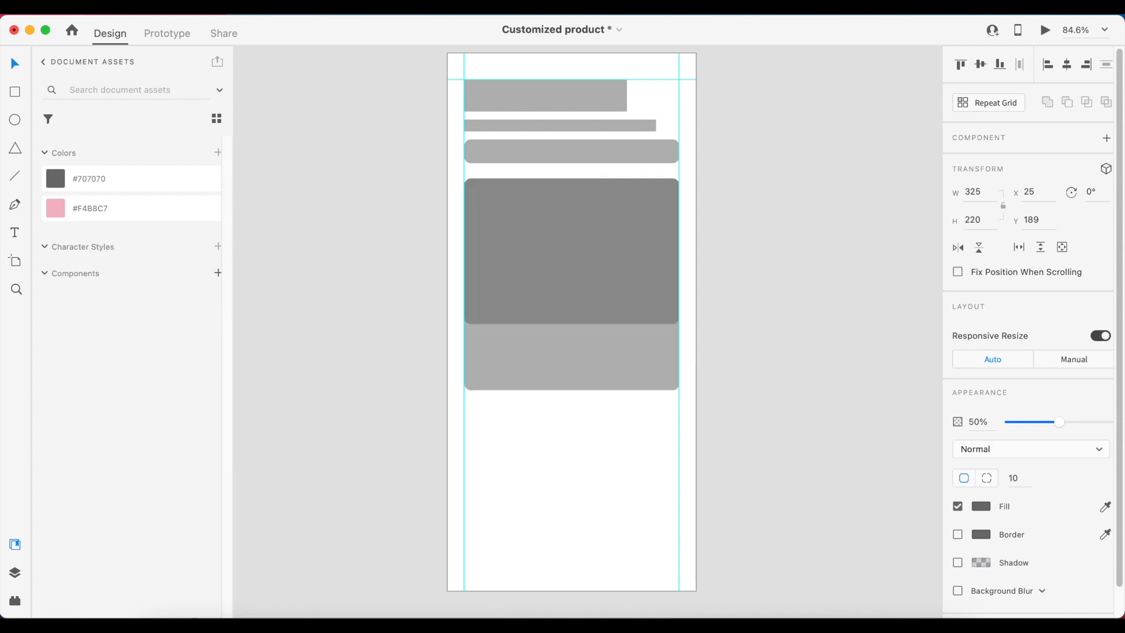
# - Square off the two bottom corners of the image block by setting their individual radii to 0
pyautogui.click(987, 478)
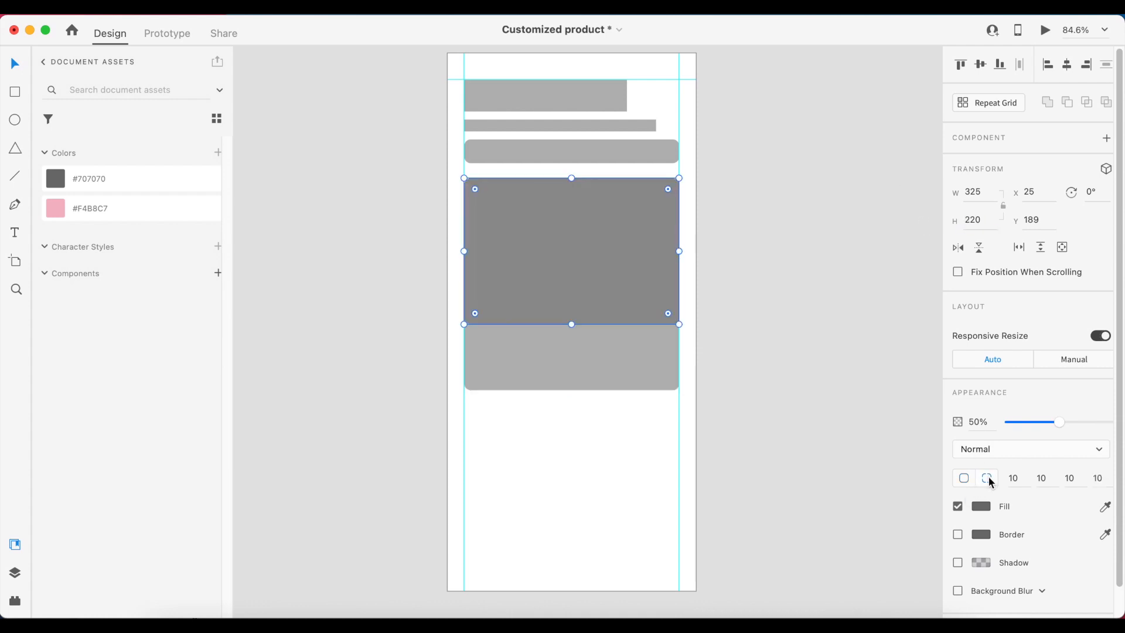
pyautogui.click(1069, 478)
pyautogui.write('0')
pyautogui.press('Tab')
pyautogui.press('Return')
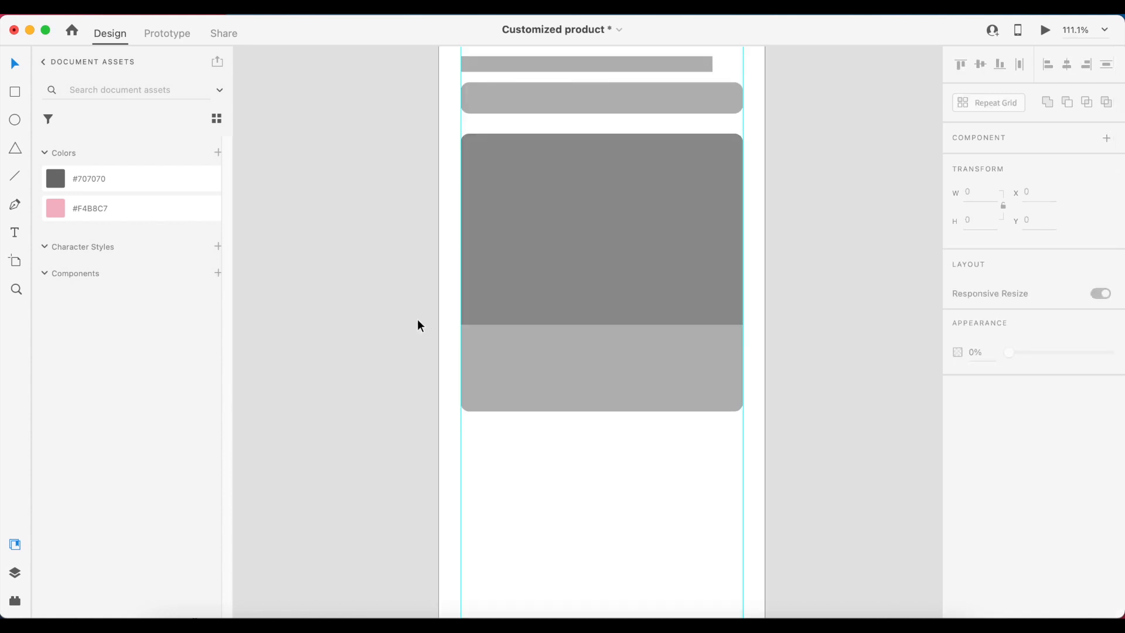
pyautogui.scroll(3, 484, 335)
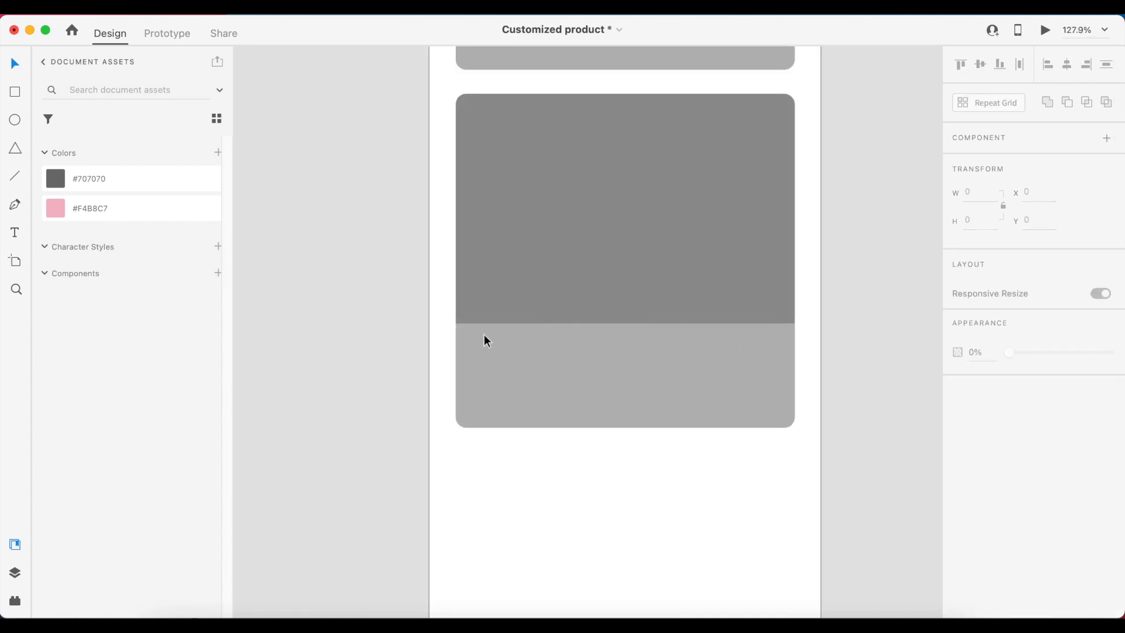
# - Add inner vertical guides to the card and draw a 293 by 26 text bar between them below the image block
pyautogui.scroll(3, 483, 335)
pyautogui.moveTo(408, 319); pyautogui.dragTo(881, 420)
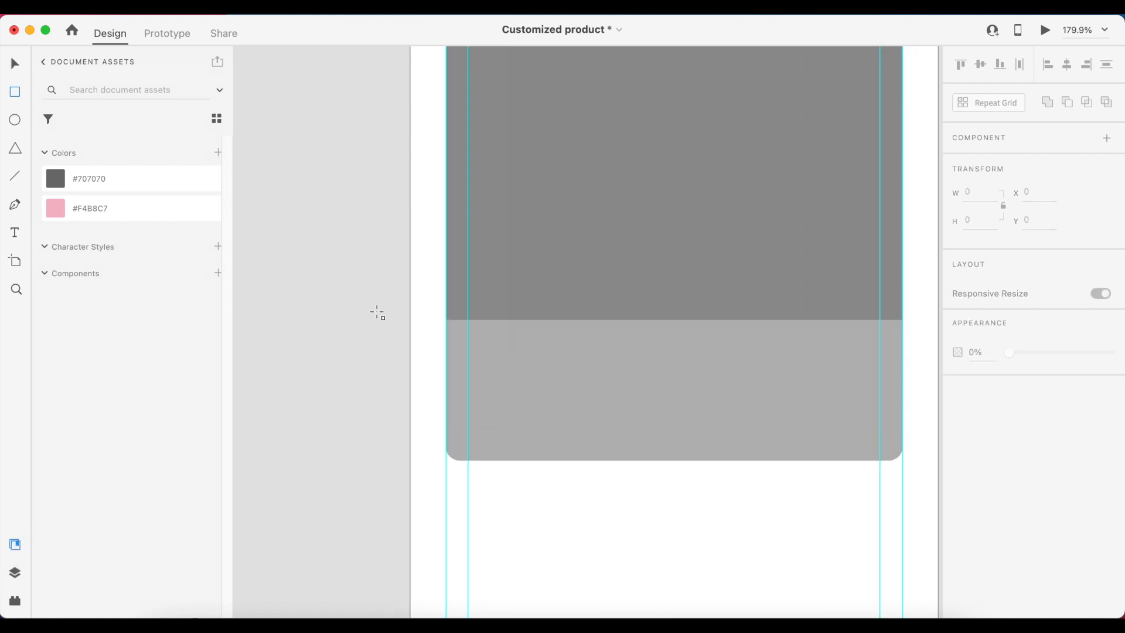
pyautogui.moveTo(468, 335)
pyautogui.mouseDown()
pyautogui.moveTo(520, 359)
pyautogui.moveTo(863, 376)
pyautogui.moveTo(891, 359)
pyautogui.moveTo(881, 359)
pyautogui.mouseUp()
pyautogui.click(975, 220)
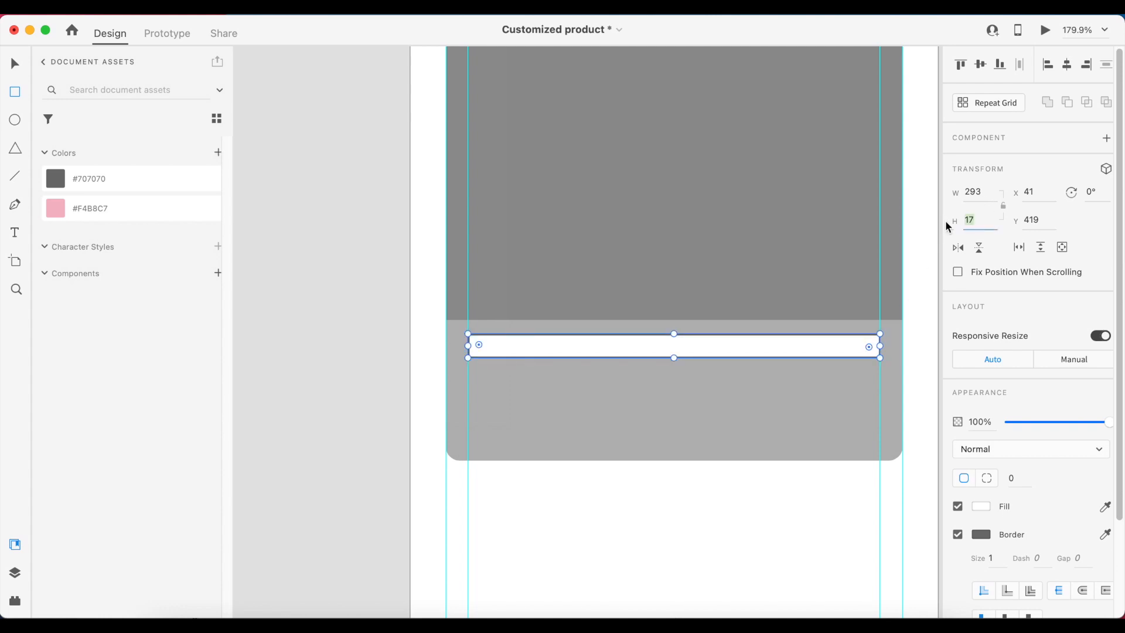
pyautogui.write('26')
pyautogui.press('Return')
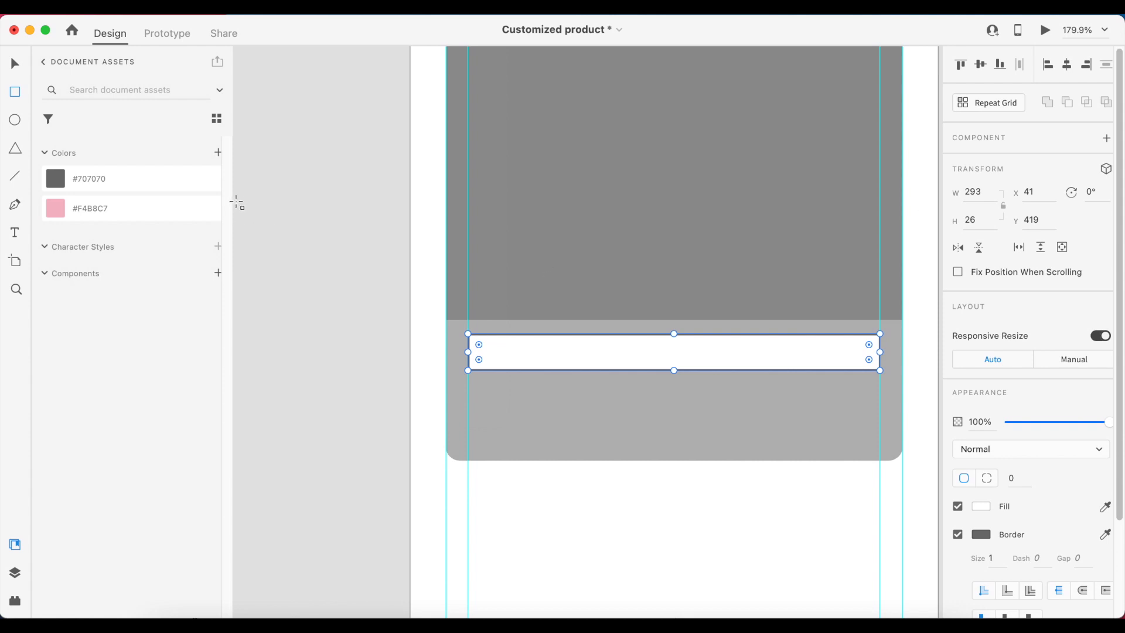
pyautogui.click(564, 265)
pyautogui.click(958, 534)
pyautogui.press('super+z')
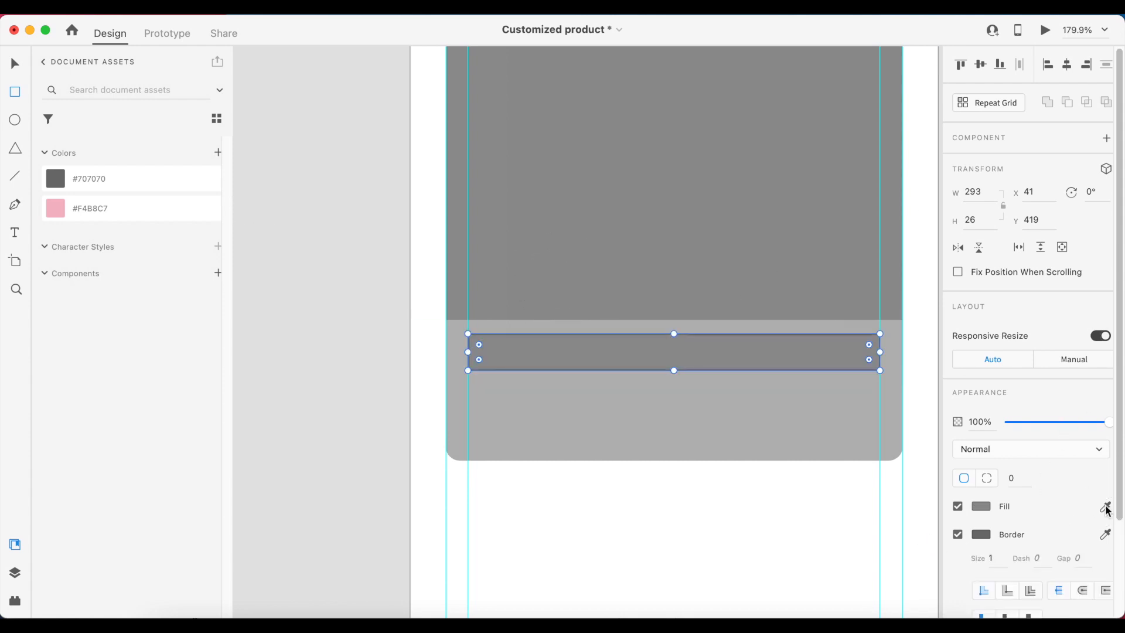
# - Fill the text bar with #707070, set its opacity to 50% and remove its border
pyautogui.click(126, 183)
pyautogui.click(977, 422)
pyautogui.write('50')
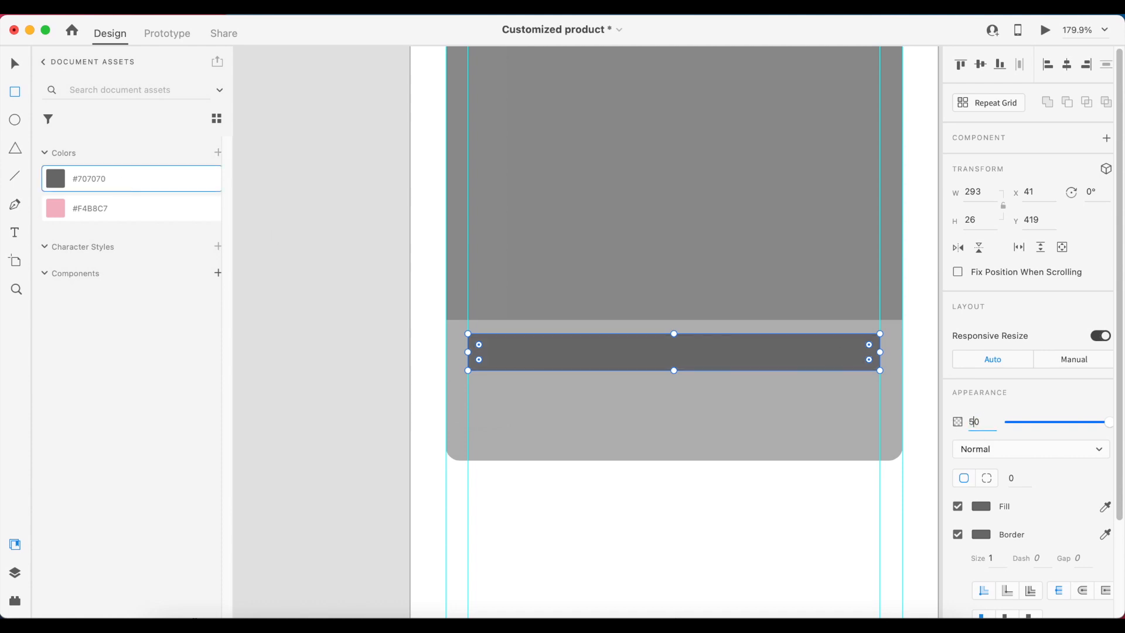
pyautogui.press('Return')
pyautogui.click(958, 534)
pyautogui.click(350, 382)
# - Add two thinner text bars, 17 high, below the first bar by duplicating it and resizing the copy
pyautogui.scroll(-3, 477, 361)
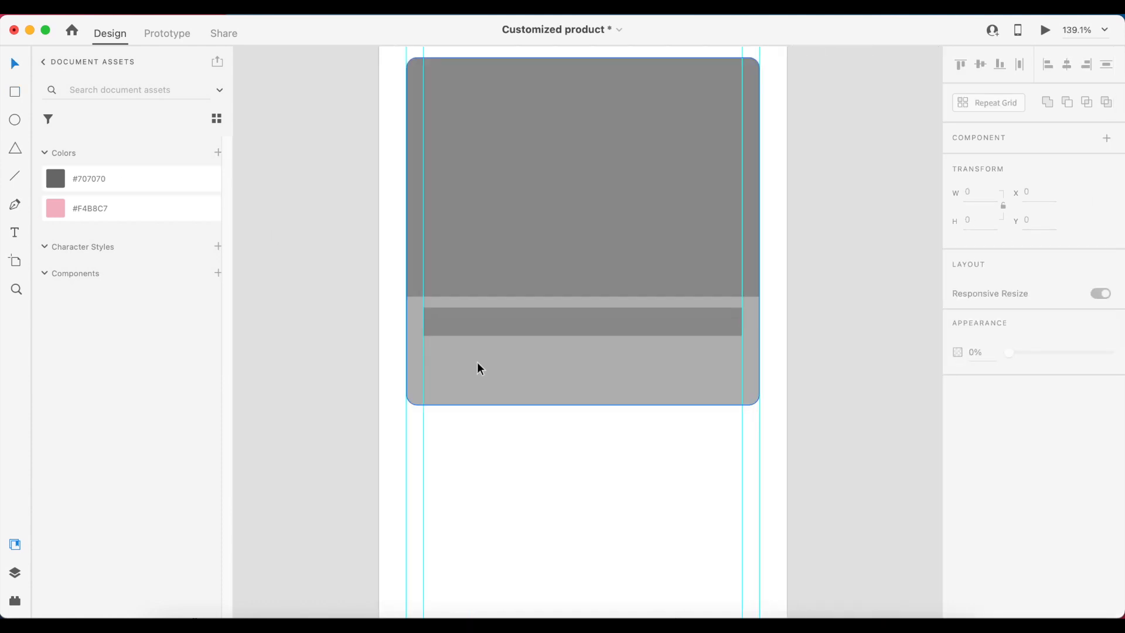
pyautogui.moveTo(513, 320); pyautogui.dragTo(511, 356)
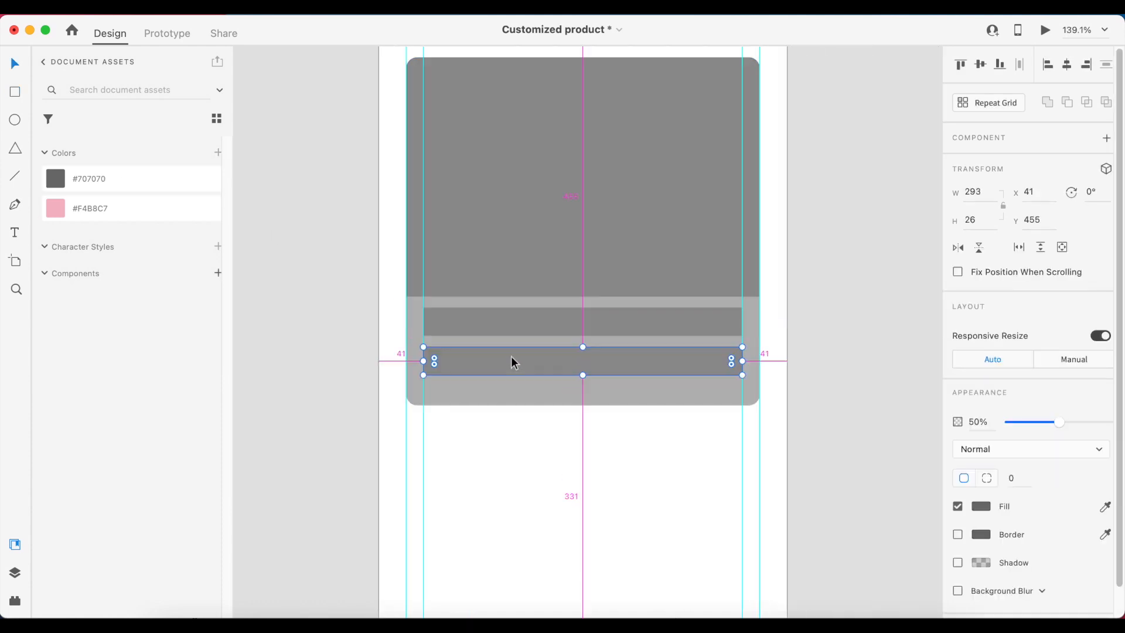
pyautogui.click(977, 219)
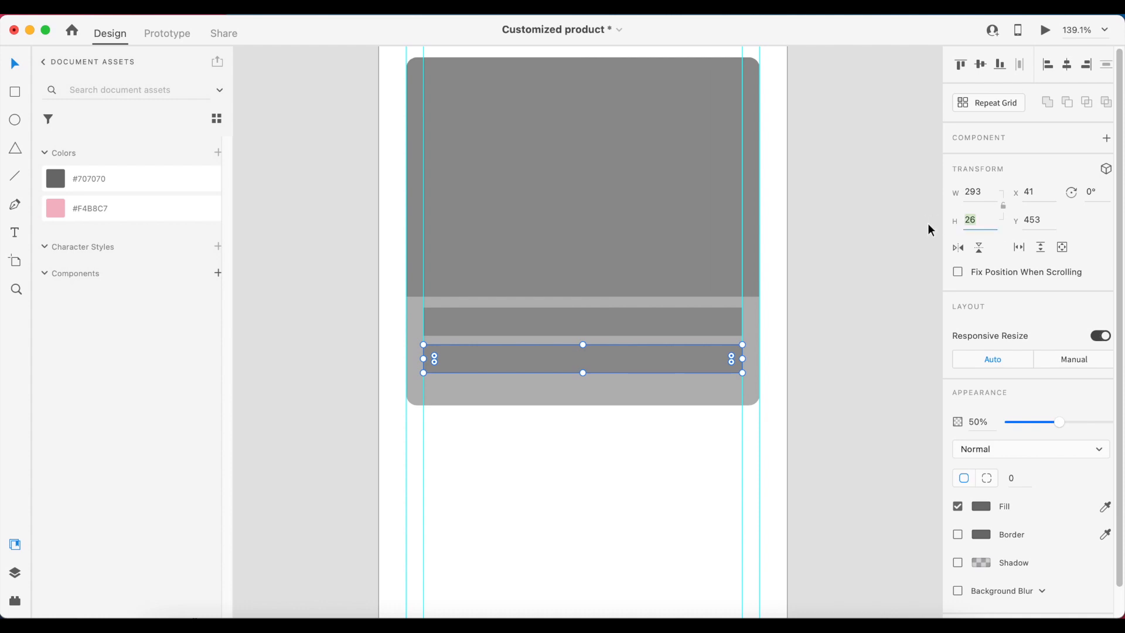
pyautogui.write('17')
pyautogui.press('Return')
pyautogui.moveTo(646, 354); pyautogui.dragTo(657, 379)
pyautogui.press('Escape')
# - Duplicate the large light-grey card and place the copy beneath the first card
pyautogui.scroll(-5, 444, 316)
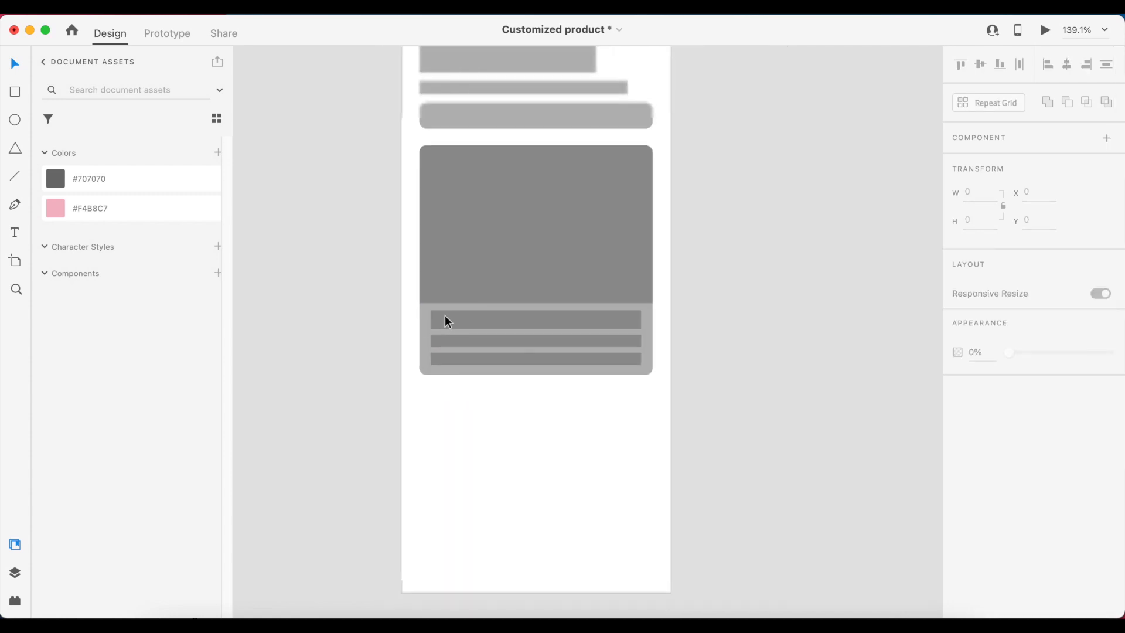
pyautogui.click(641, 321)
pyautogui.moveTo(641, 322); pyautogui.dragTo(662, 568)
pyautogui.press('Escape')
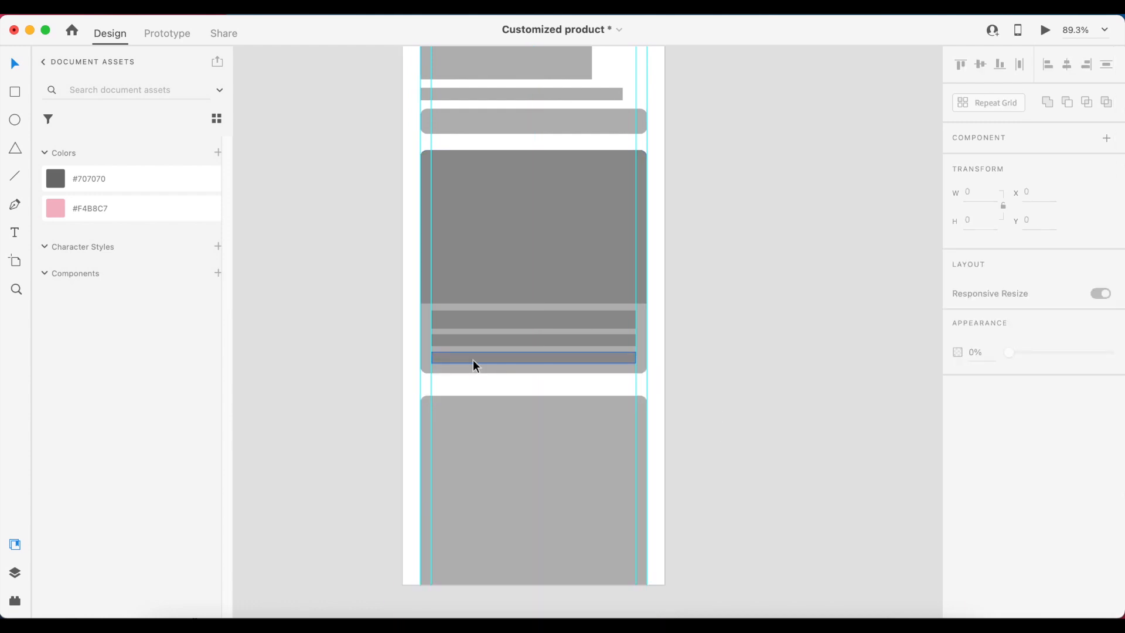
# - Copy the lowest thin bar into the upper part of the second card and shorten it to about 129 wide
pyautogui.moveTo(473, 359); pyautogui.dragTo(462, 422)
pyautogui.moveTo(637, 419); pyautogui.dragTo(519, 419)
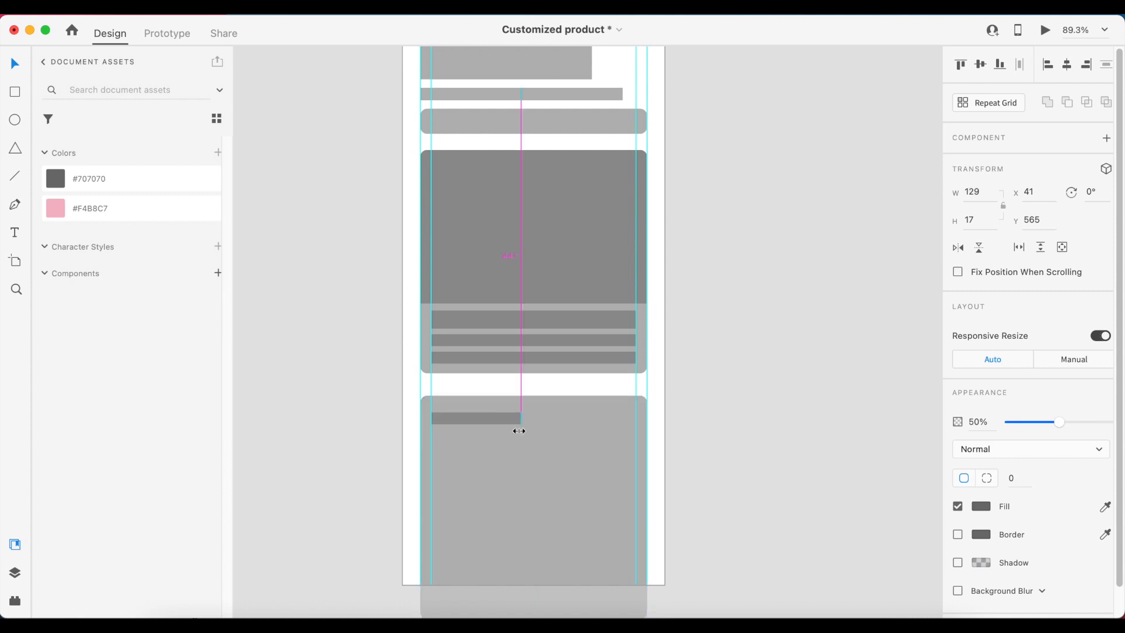
pyautogui.click(763, 384)
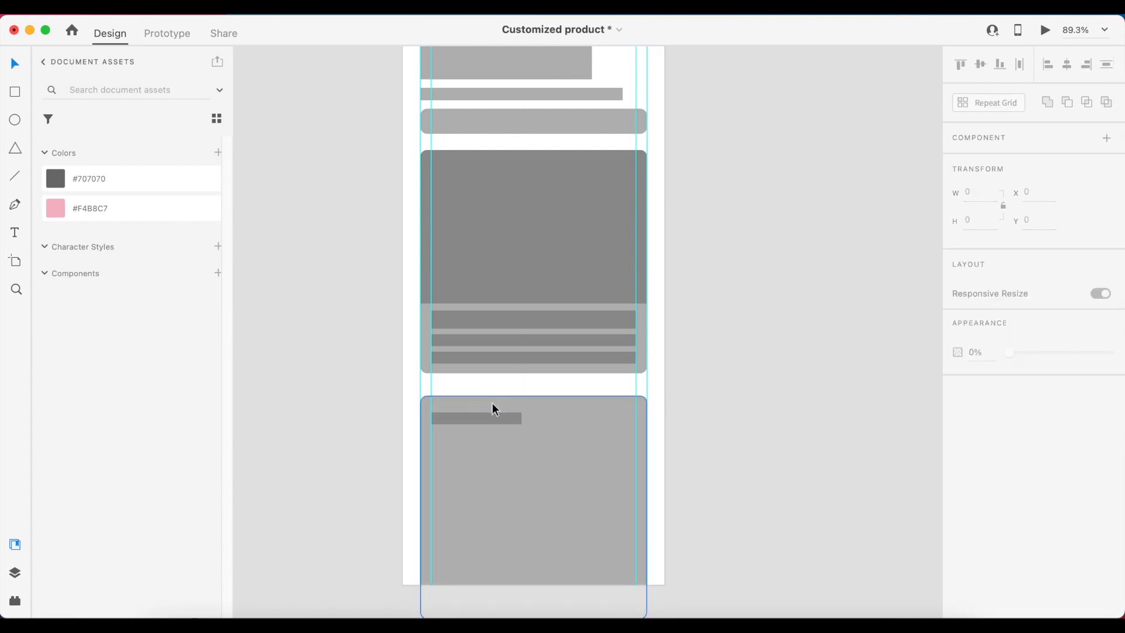
# - Copy the 26-high text bar into the second card, directly beneath the short bar
pyautogui.click(533, 320)
pyautogui.moveTo(558, 320); pyautogui.dragTo(588, 443)
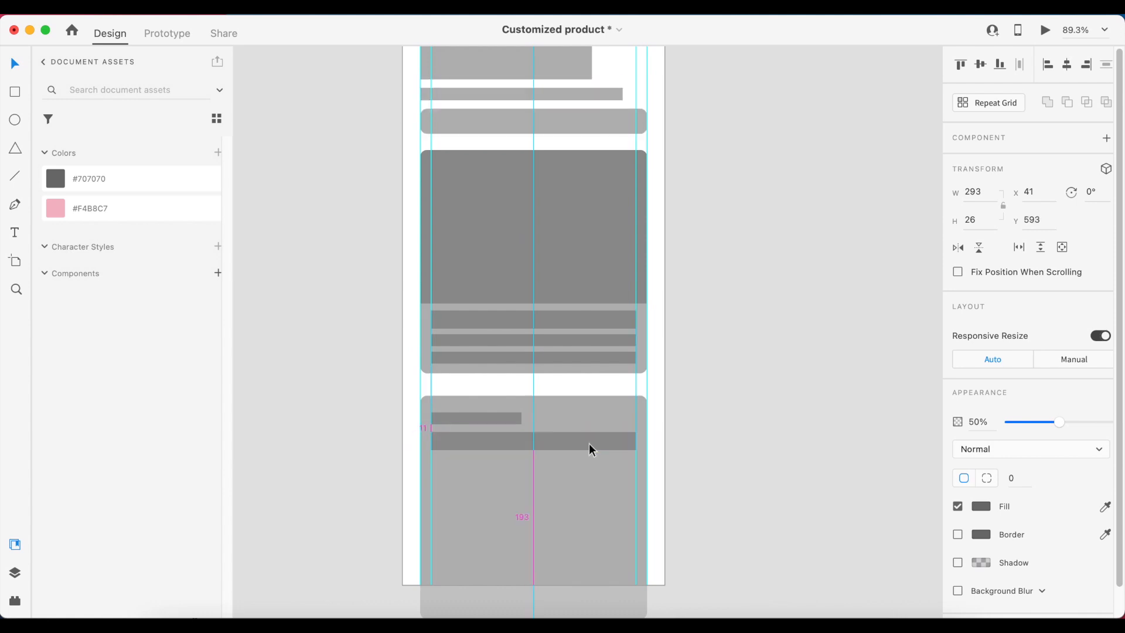
pyautogui.click(698, 419)
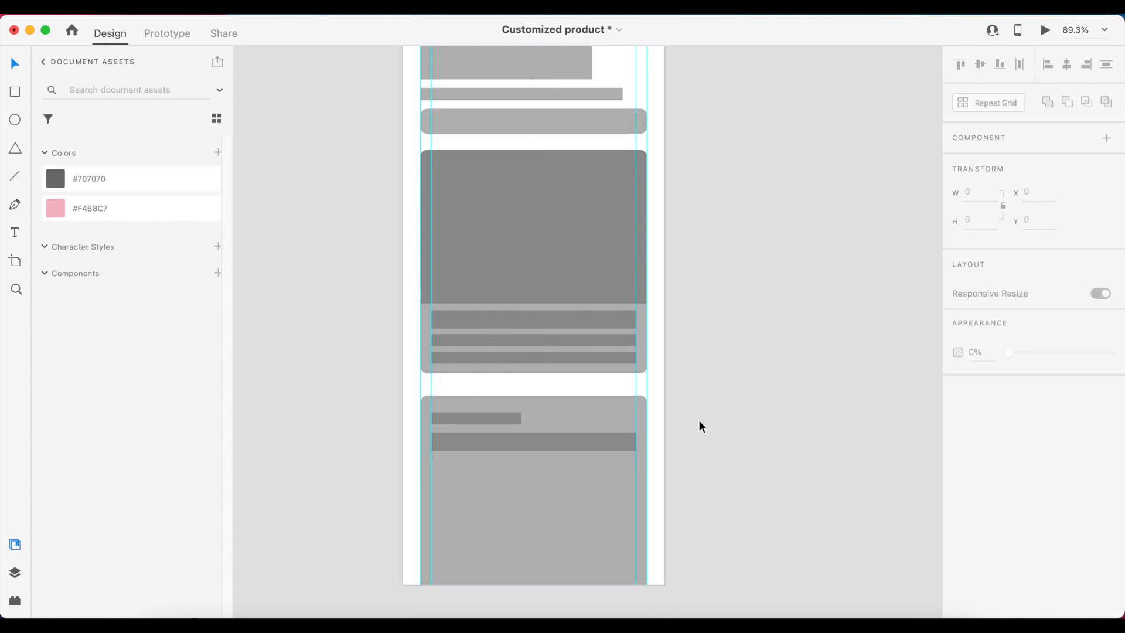
# - Draw an image rectangle at the second card's left inner guide, below the bars, and size it 72 by 66
pyautogui.scroll(-3, 529, 381)
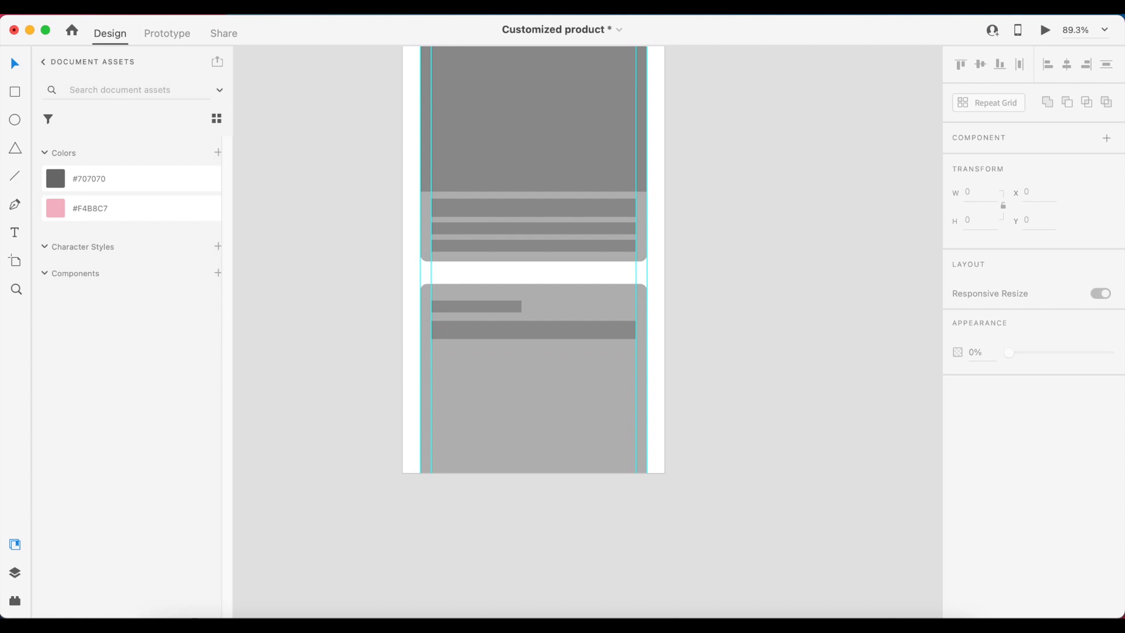
pyautogui.click(17, 97)
pyautogui.moveTo(491, 391); pyautogui.dragTo(495, 395)
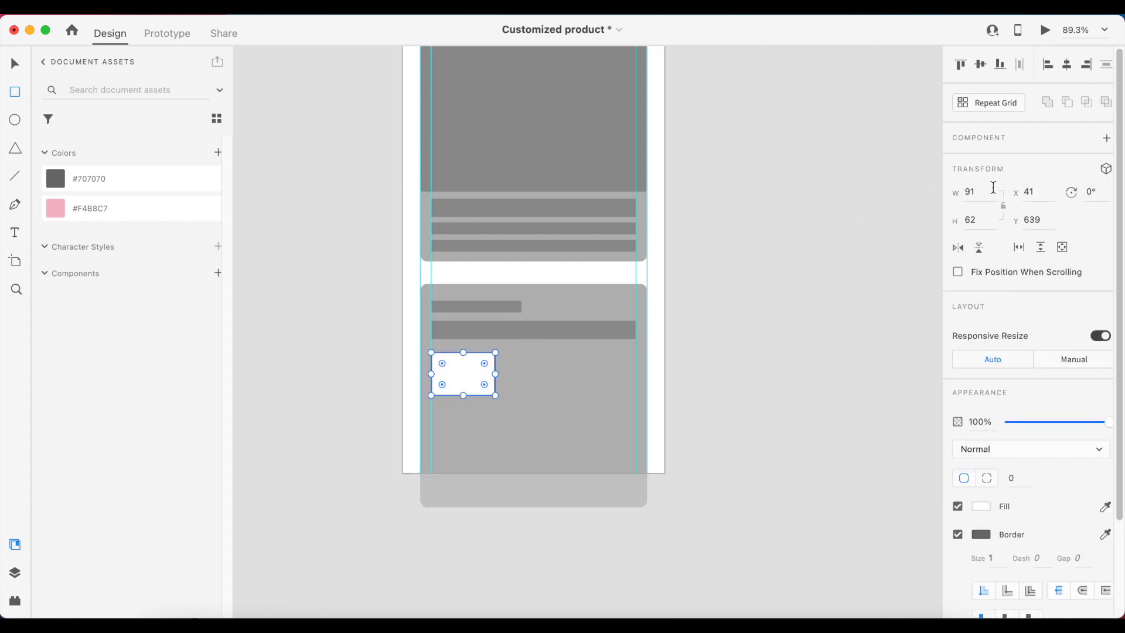
pyautogui.click(972, 194)
pyautogui.write('72')
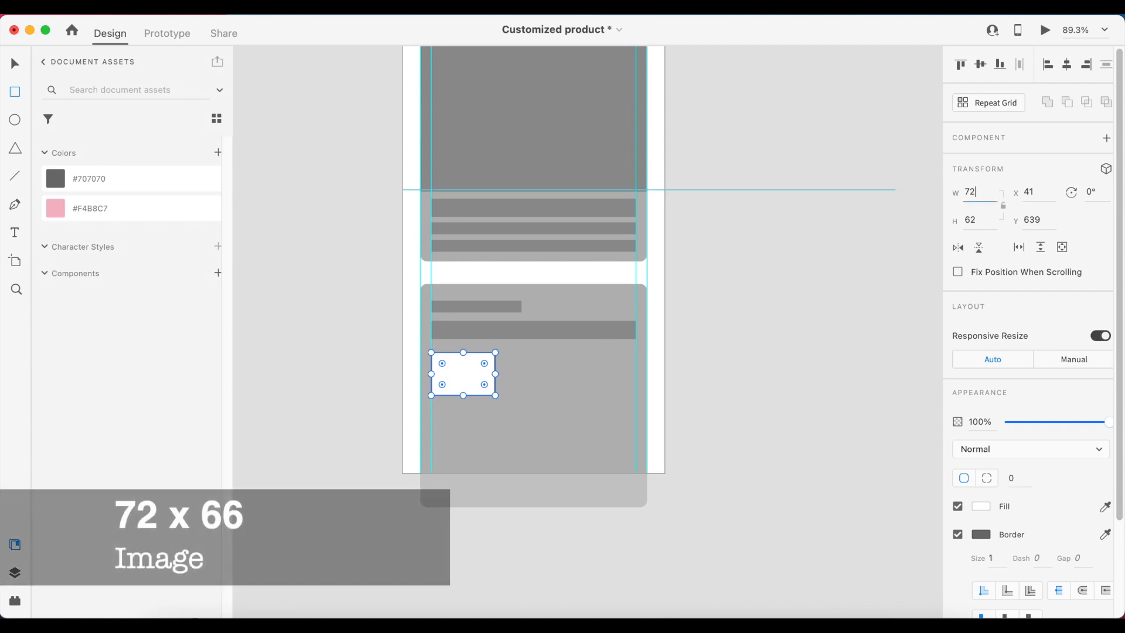
pyautogui.press('Tab')
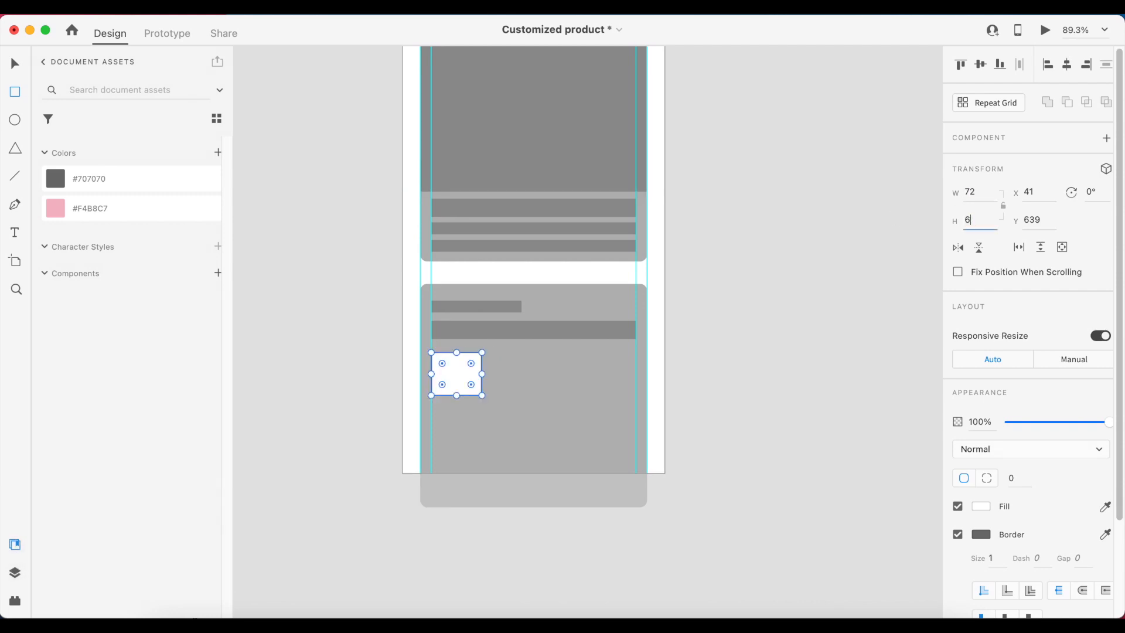
pyautogui.write('66')
pyautogui.press('Return')
# - Fill the small image rectangle with #707070 and set its opacity to 50%
pyautogui.click(61, 180)
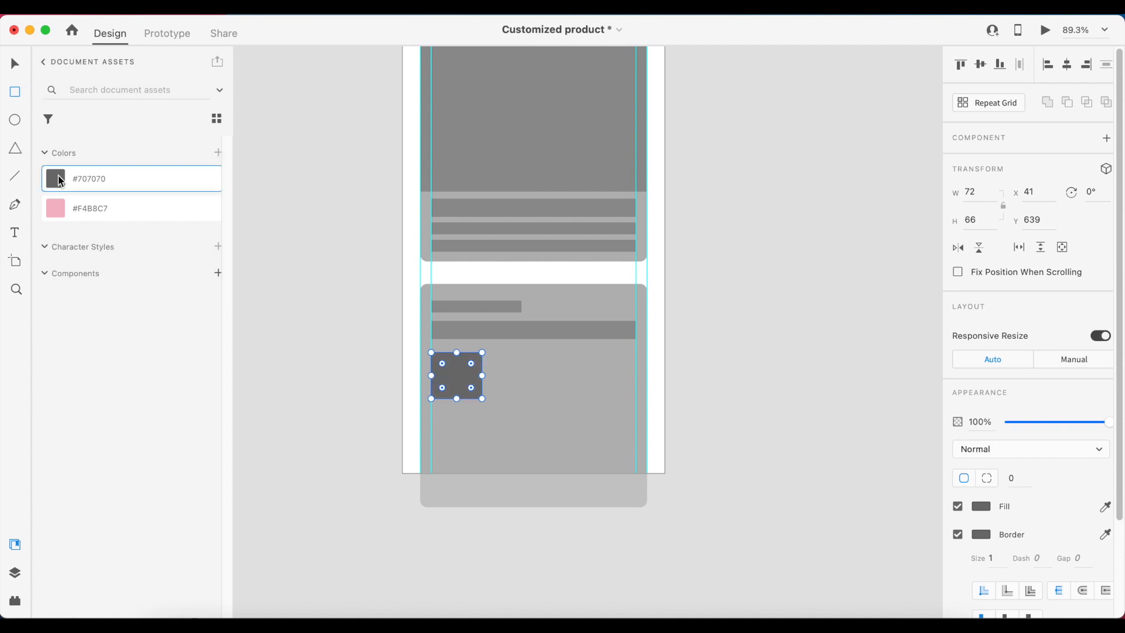
pyautogui.click(984, 432)
pyautogui.write('50')
pyautogui.press('Return')
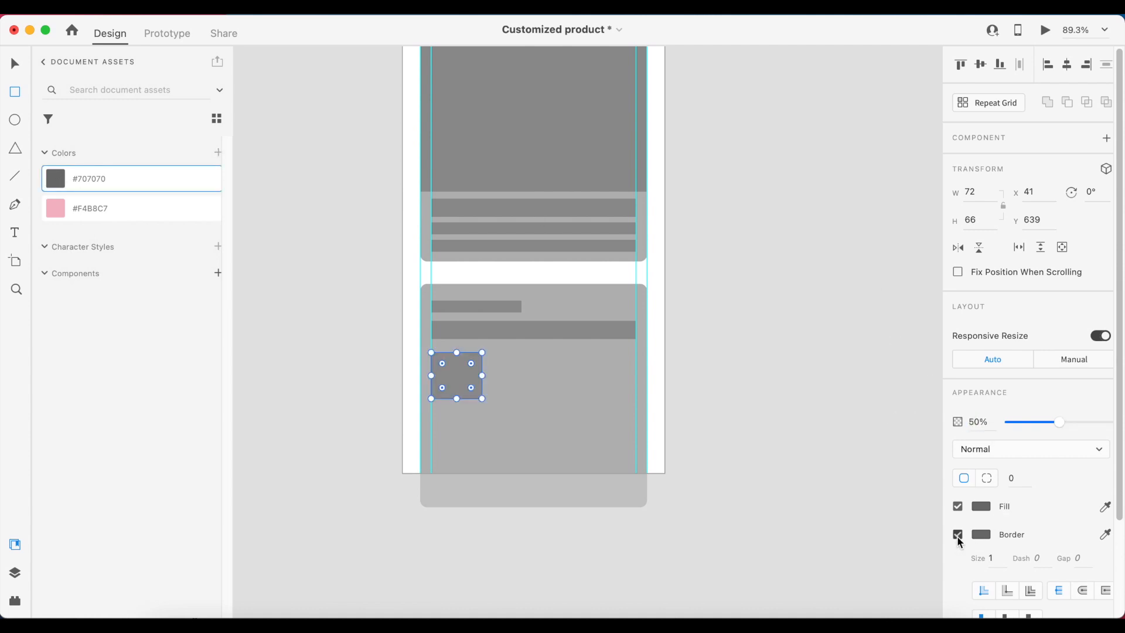
# - Remove the small image rectangle's border and set its corner radius to 5
pyautogui.click(957, 534)
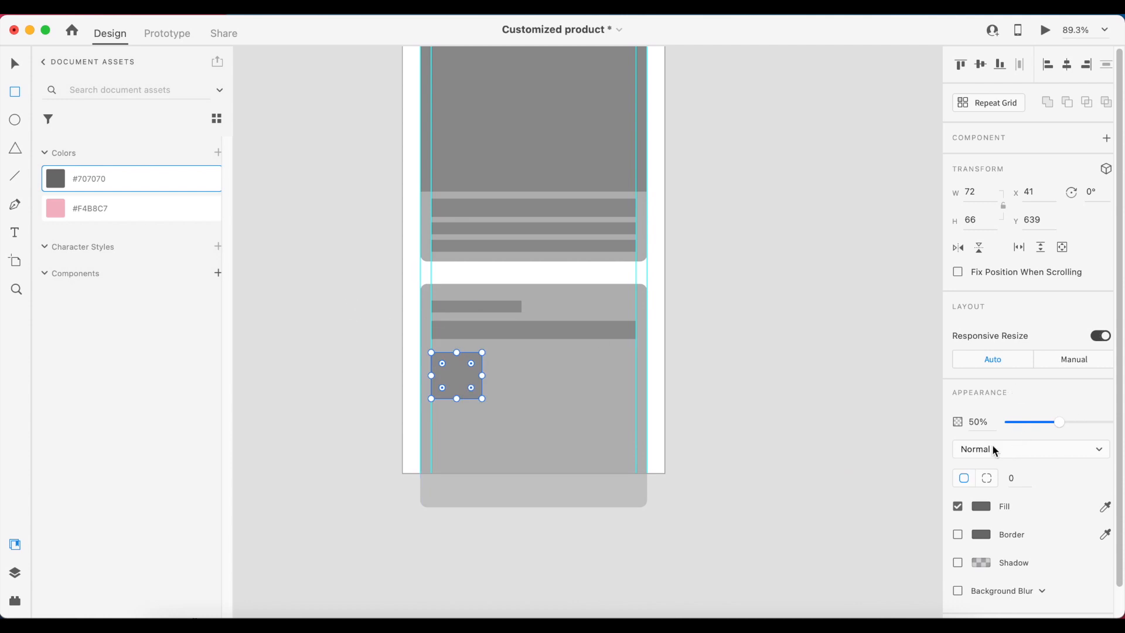
pyautogui.click(1013, 479)
pyautogui.write('5')
pyautogui.press('Return')
pyautogui.click(473, 368)
# - Copy the short bar to the right of the small image block and stack two more copies below, the last slightly thinner
pyautogui.scroll(5, 476, 372)
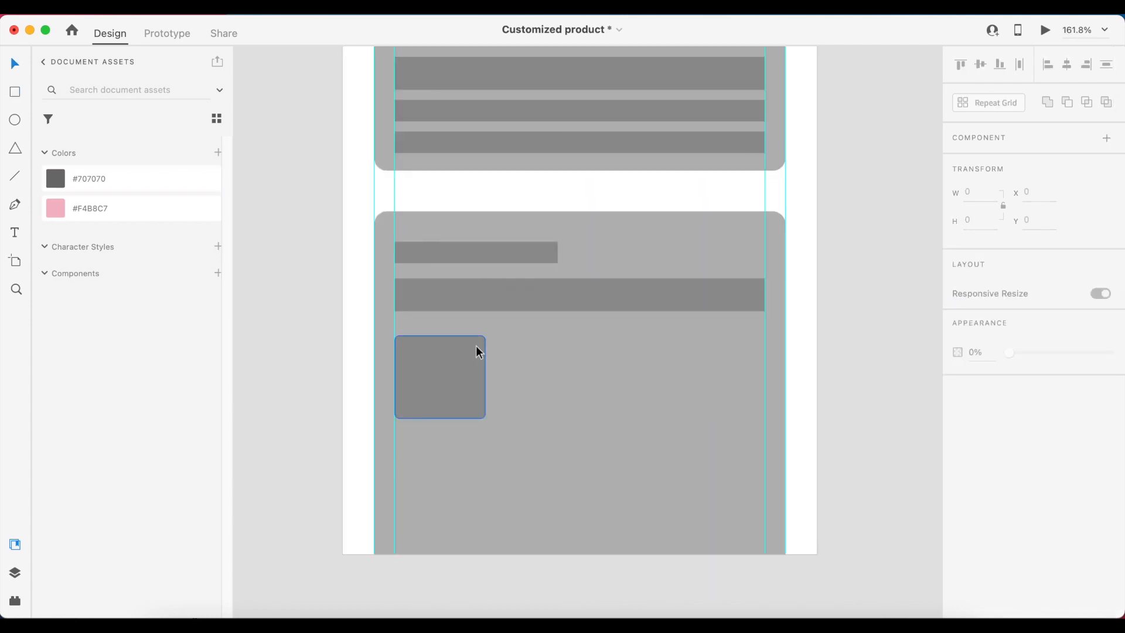
pyautogui.click(477, 248)
pyautogui.moveTo(477, 249); pyautogui.dragTo(584, 343)
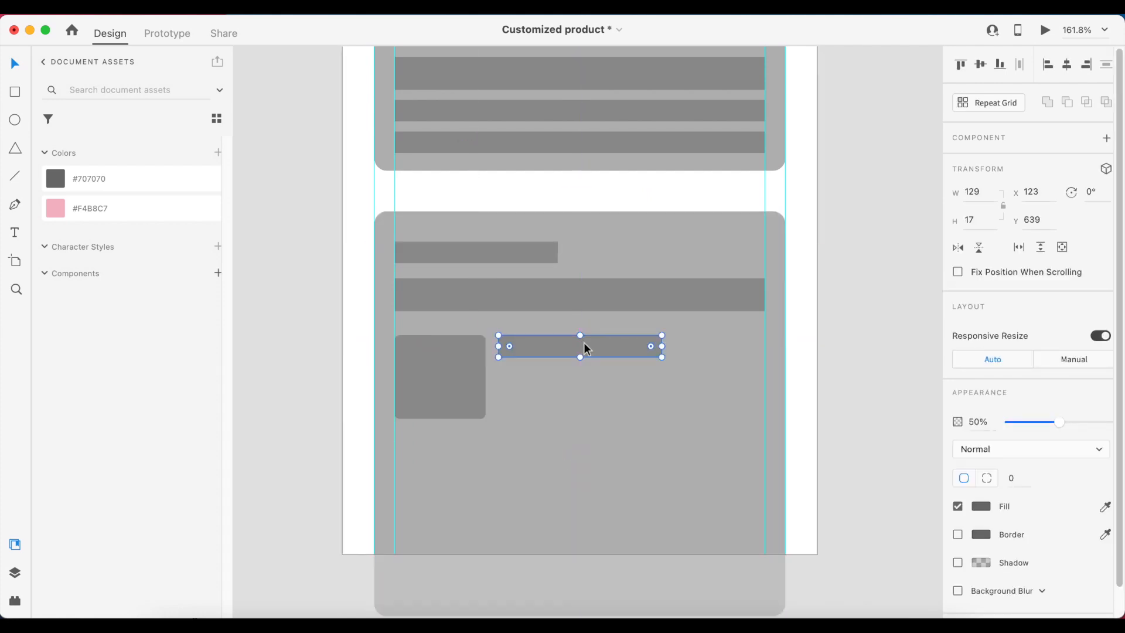
pyautogui.press('alt')
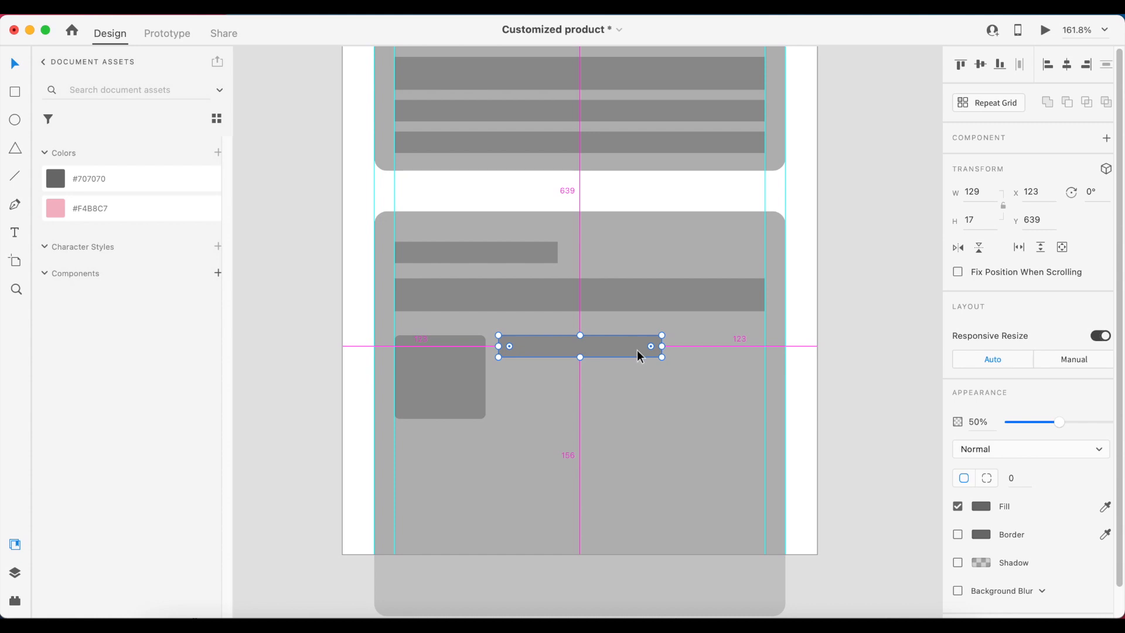
pyautogui.moveTo(637, 350); pyautogui.dragTo(639, 409)
pyautogui.click(841, 342)
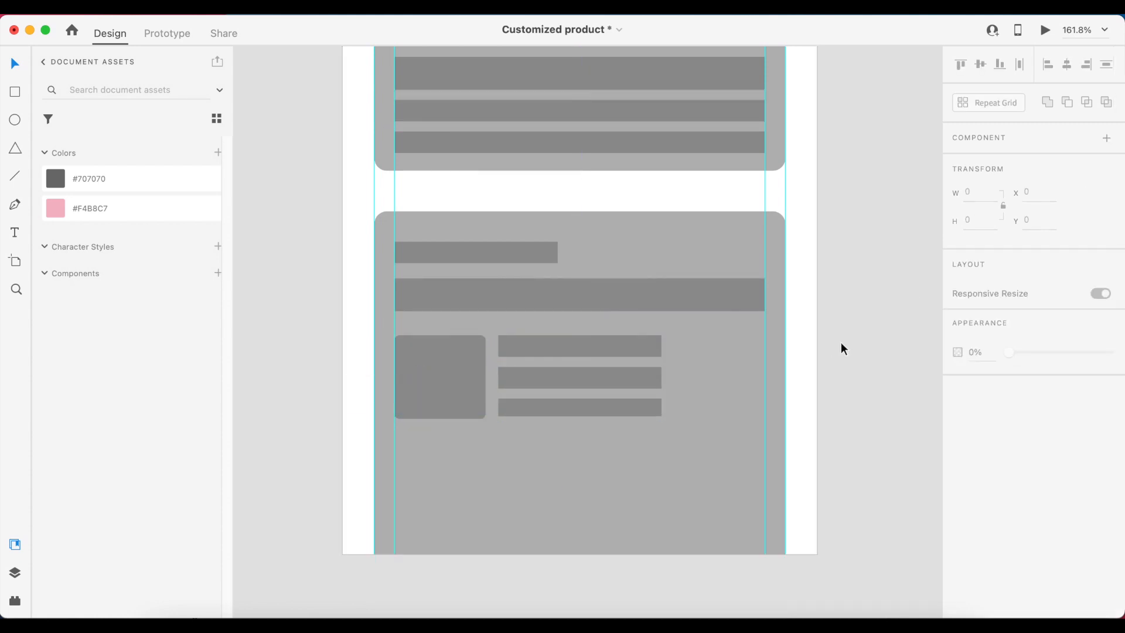
# - Draw a square for the action button to the right of the three text bars and size it 30 by 30
pyautogui.click(12, 92)
pyautogui.moveTo(711, 335); pyautogui.dragTo(758, 382)
pyautogui.click(973, 193)
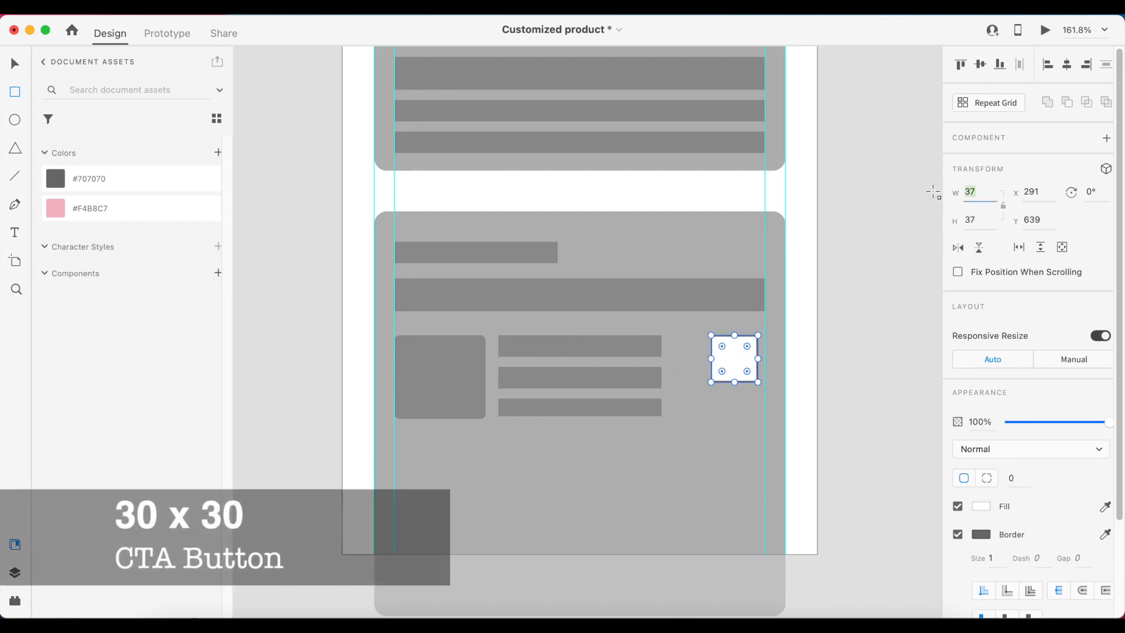
pyautogui.write('30')
pyautogui.press('Return')
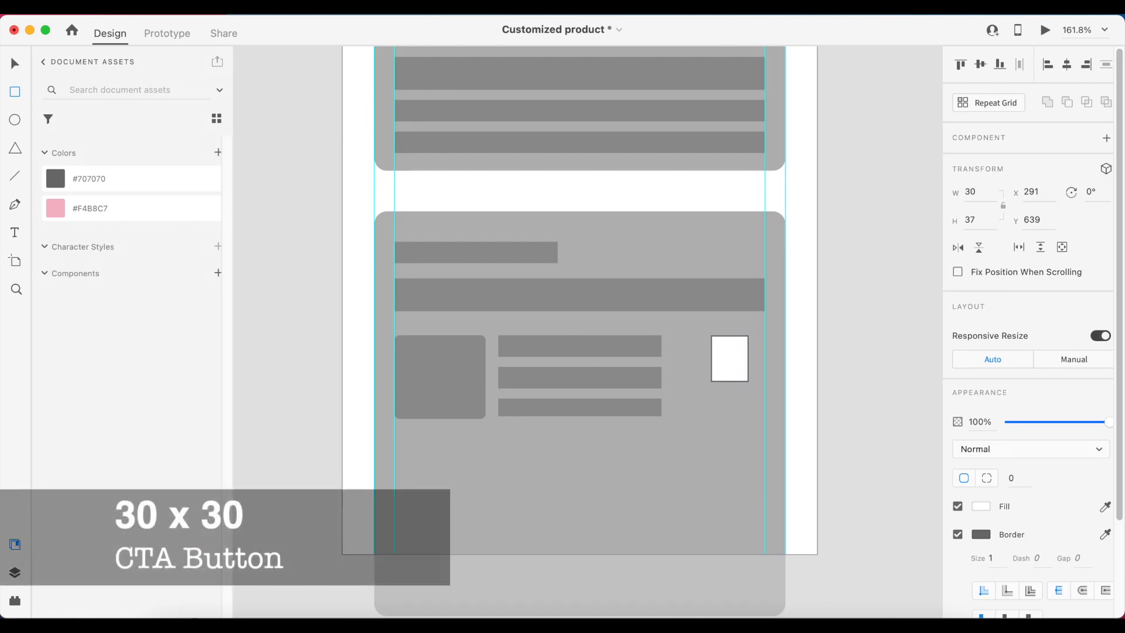
pyautogui.click(970, 220)
pyautogui.write('30')
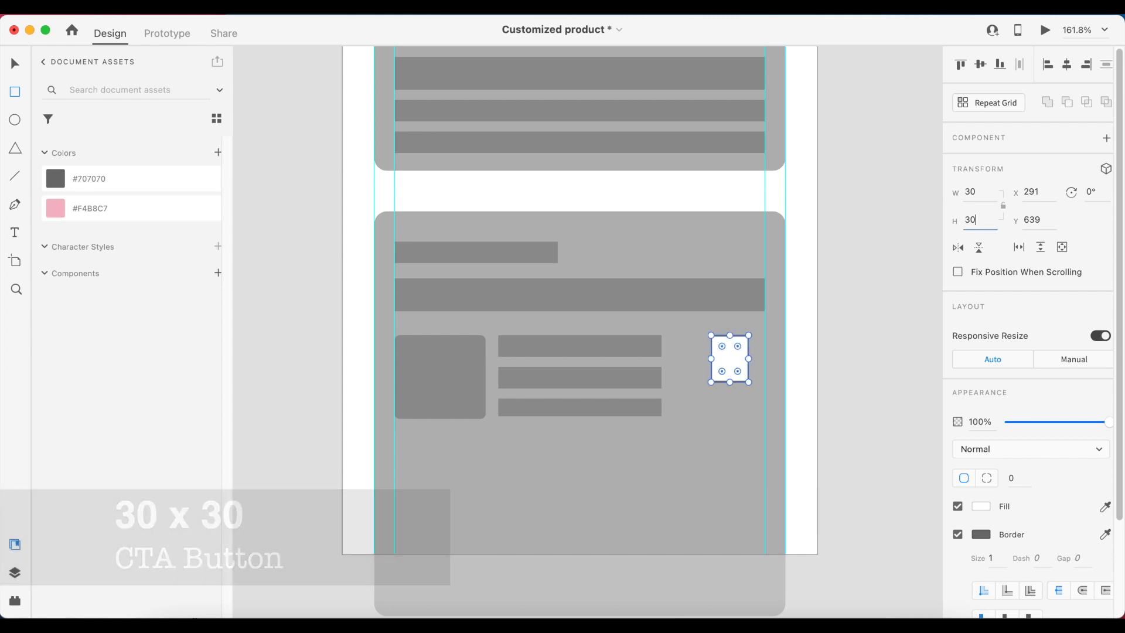
pyautogui.press('Return')
# - Fill the button square with #707070, remove its border and set its opacity to 50%
pyautogui.click(62, 181)
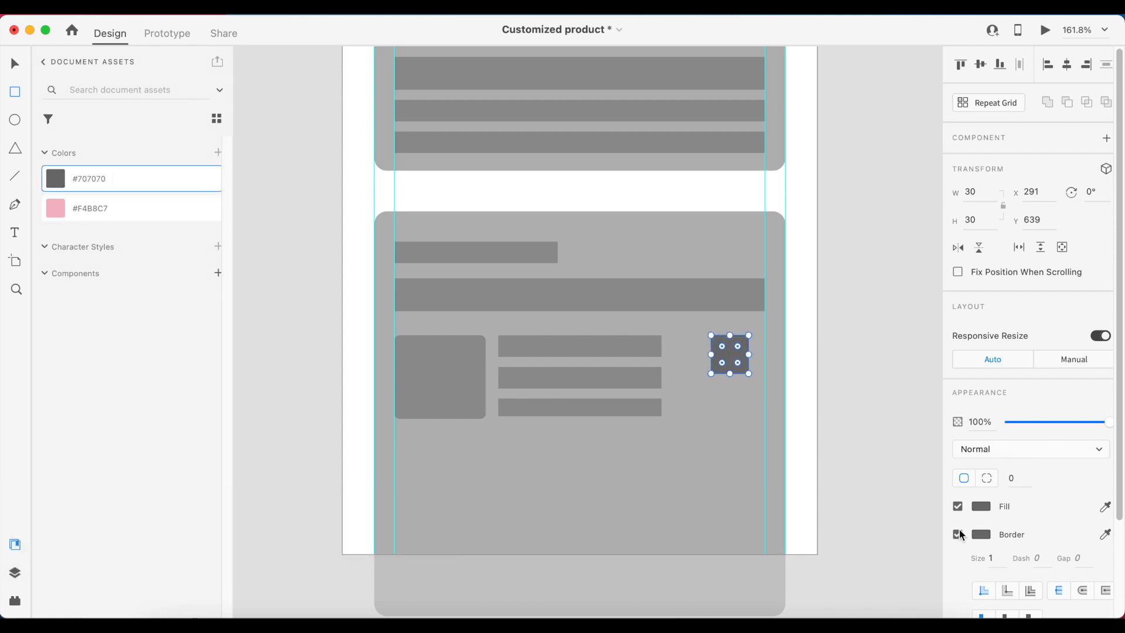
pyautogui.click(958, 534)
pyautogui.moveTo(980, 424); pyautogui.dragTo(929, 420)
pyautogui.write('50')
pyautogui.press('Return')
pyautogui.press('v')
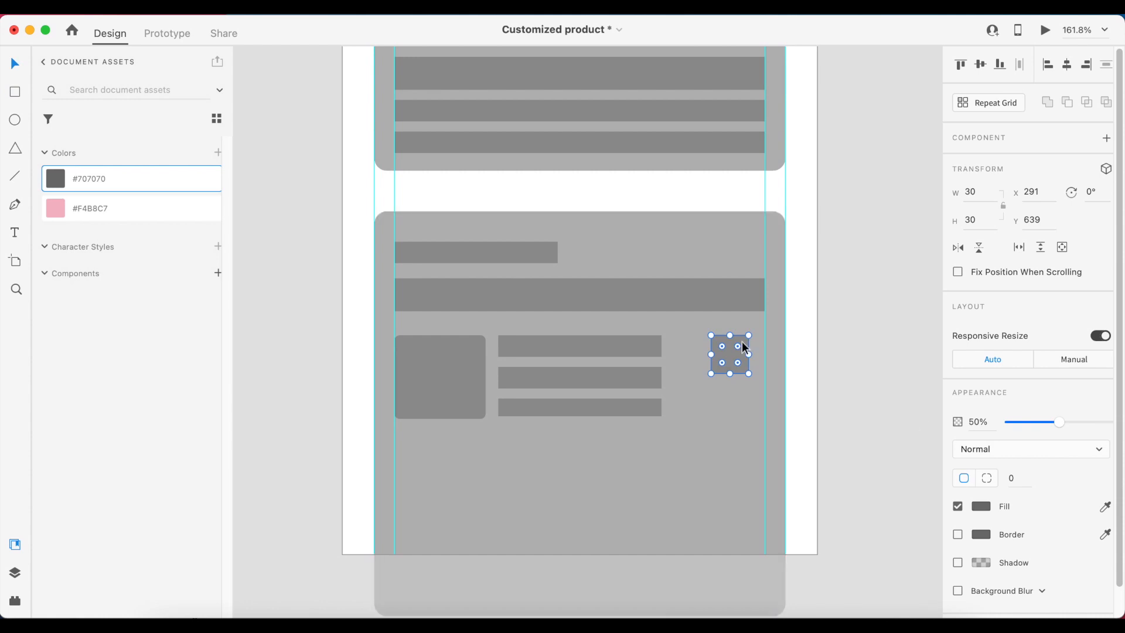
# - Move the button square against the right inner guide, level with the top of the small image block
pyautogui.moveTo(737, 350); pyautogui.dragTo(747, 350)
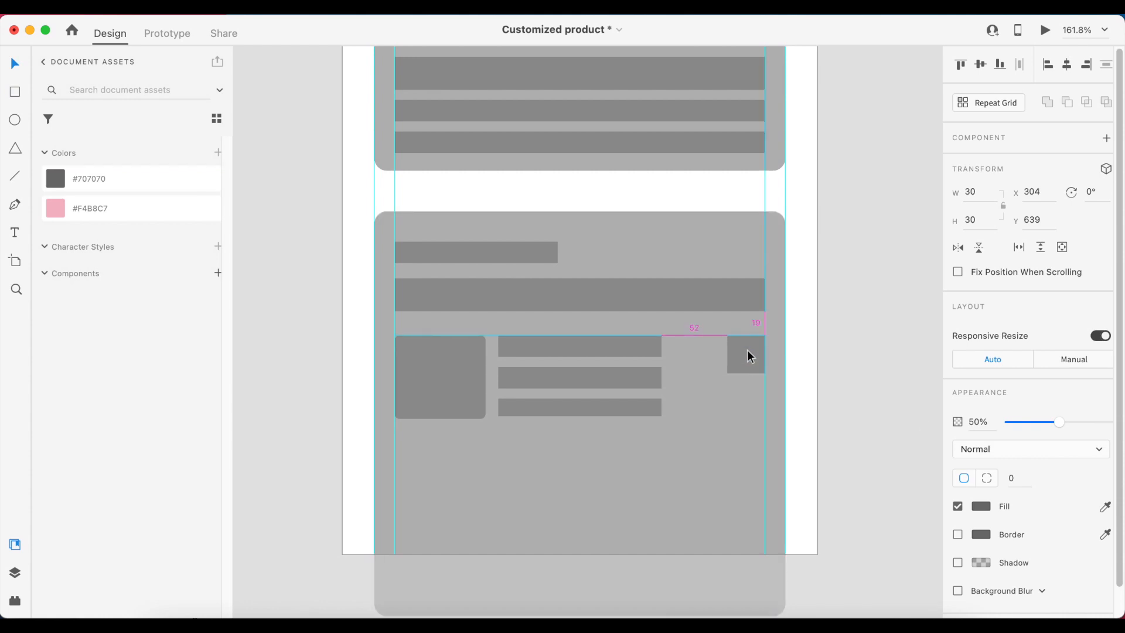
pyautogui.click(830, 325)
pyautogui.click(751, 411)
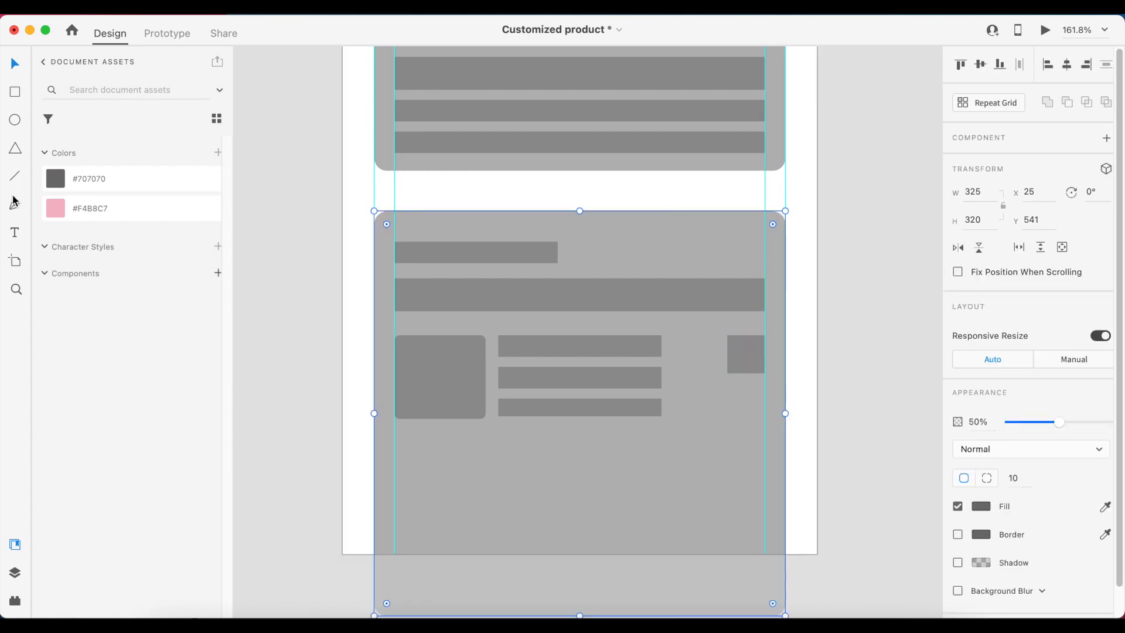
# - Draw a horizontal divider line with the Pen tool beneath the row, spanning from one inner guide to the other
pyautogui.click(16, 204)
pyautogui.click(394, 430)
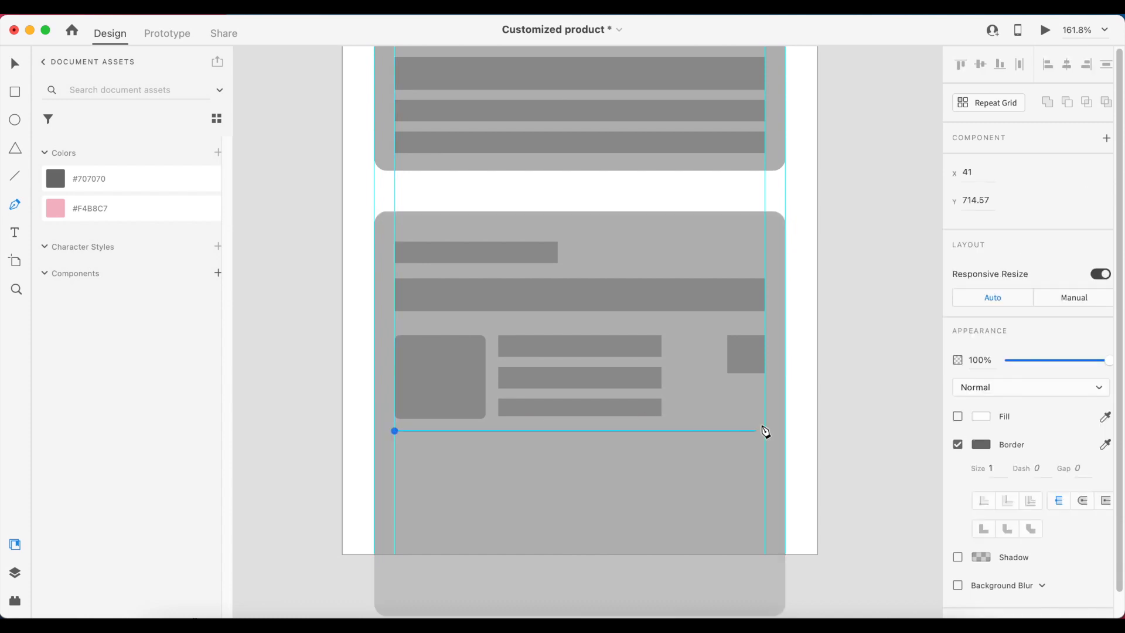
pyautogui.click(764, 430)
pyautogui.press('Escape')
pyautogui.click(802, 449)
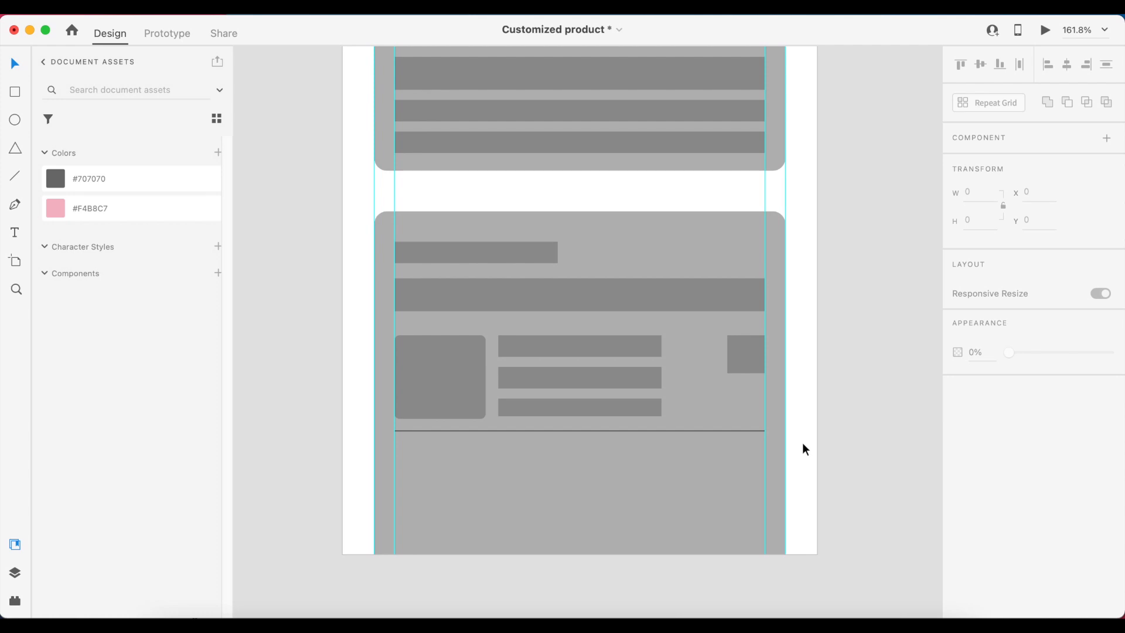
# - Turn the product row and its divider into a Repeat Grid and extend it downward to add a second row within the card
pyautogui.moveTo(802, 440); pyautogui.dragTo(354, 316)
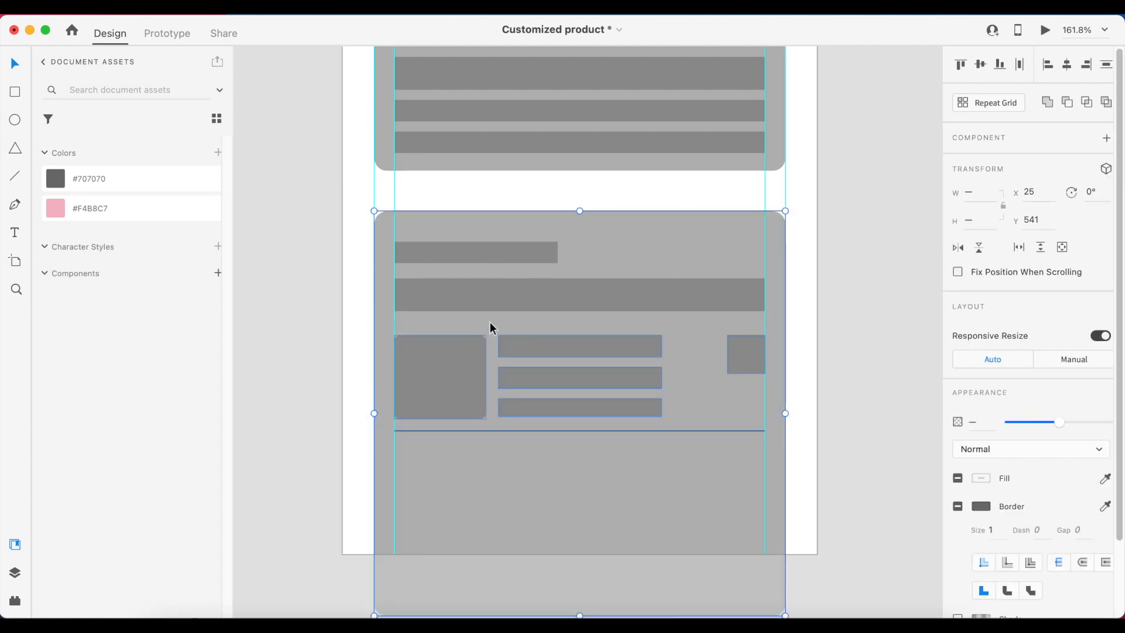
pyautogui.press('super+r')
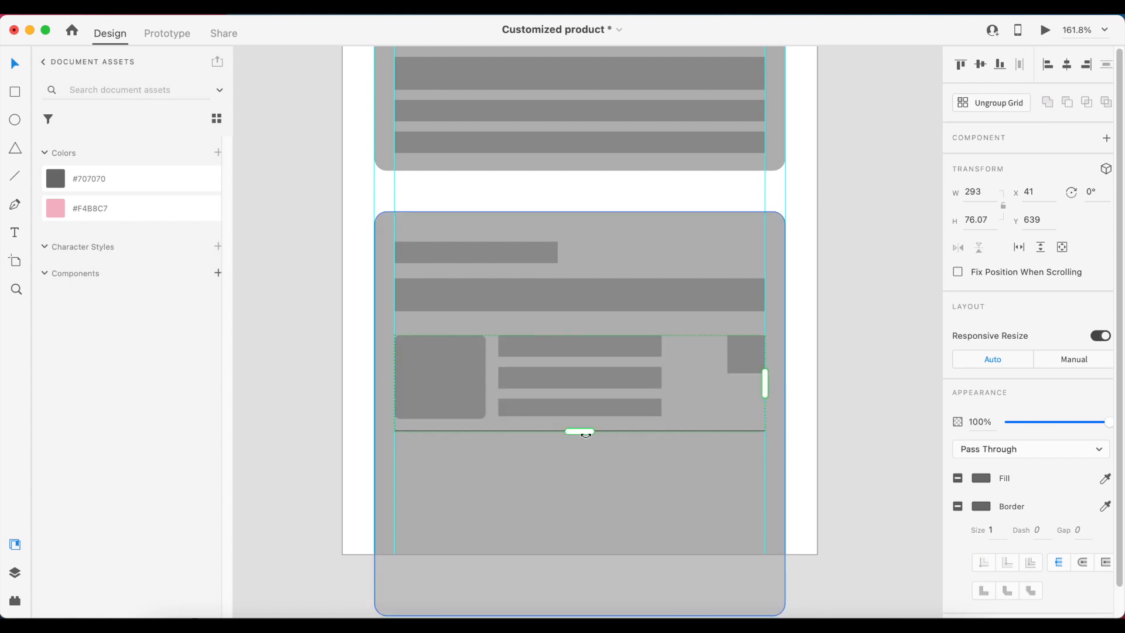
pyautogui.moveTo(585, 433); pyautogui.dragTo(590, 553)
pyautogui.press('Escape')
pyautogui.press('super+0')
# - Rename the wireframe's artboard as Home
pyautogui.click(590, 147)
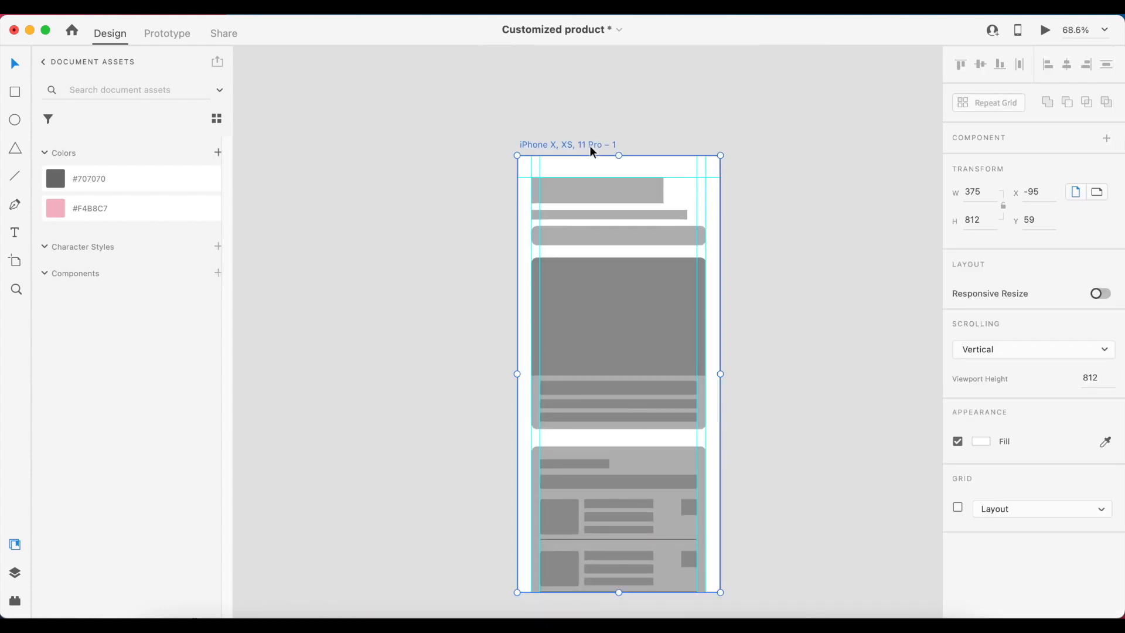
pyautogui.doubleClick(589, 147)
pyautogui.write('Hom')
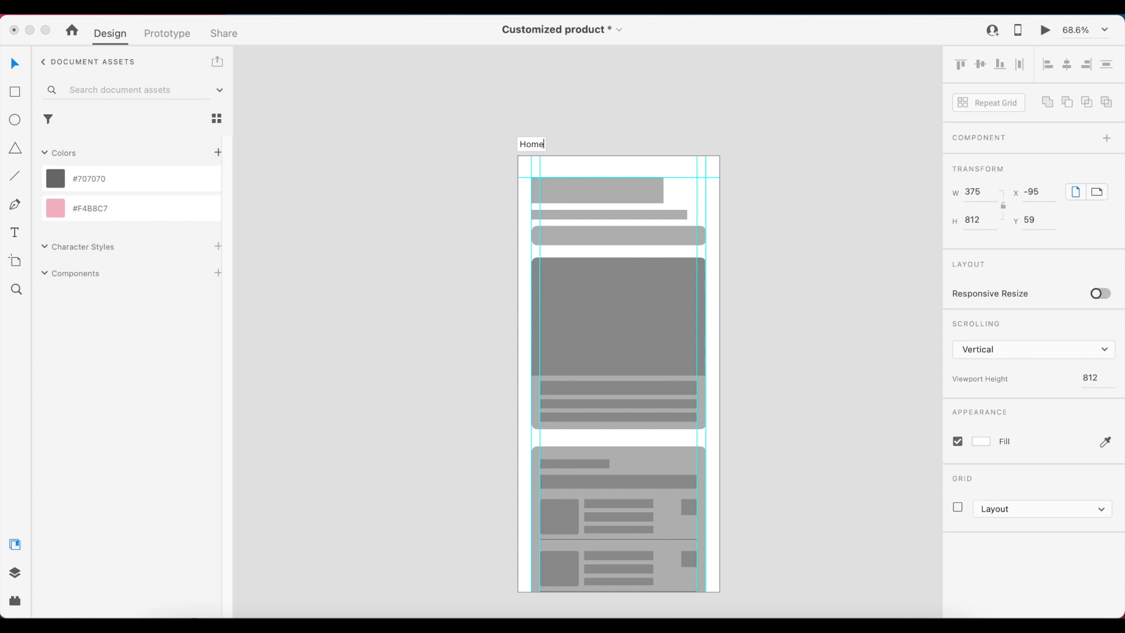
pyautogui.write('e')
pyautogui.press('Return')
pyautogui.scroll(-5, 430, 212)
pyautogui.scroll(-2, 430, 212)
pyautogui.click(690, 158)
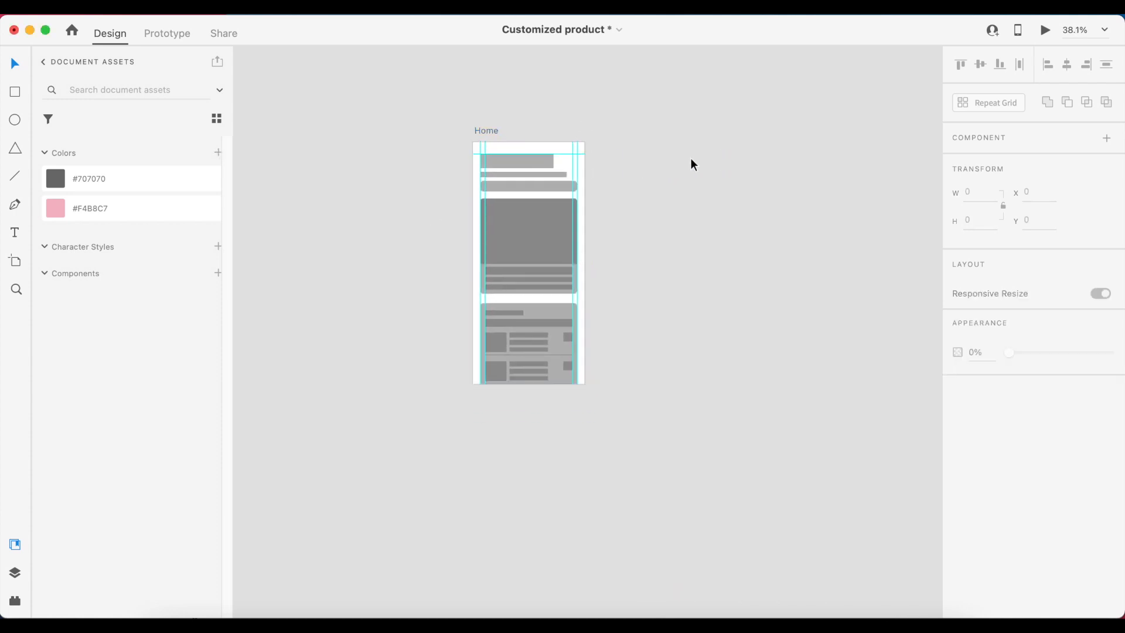
# - Add a 375 by 812 artboard below Home, aligned with it, and move it down to Y 1086 for more spacing
pyautogui.click(20, 268)
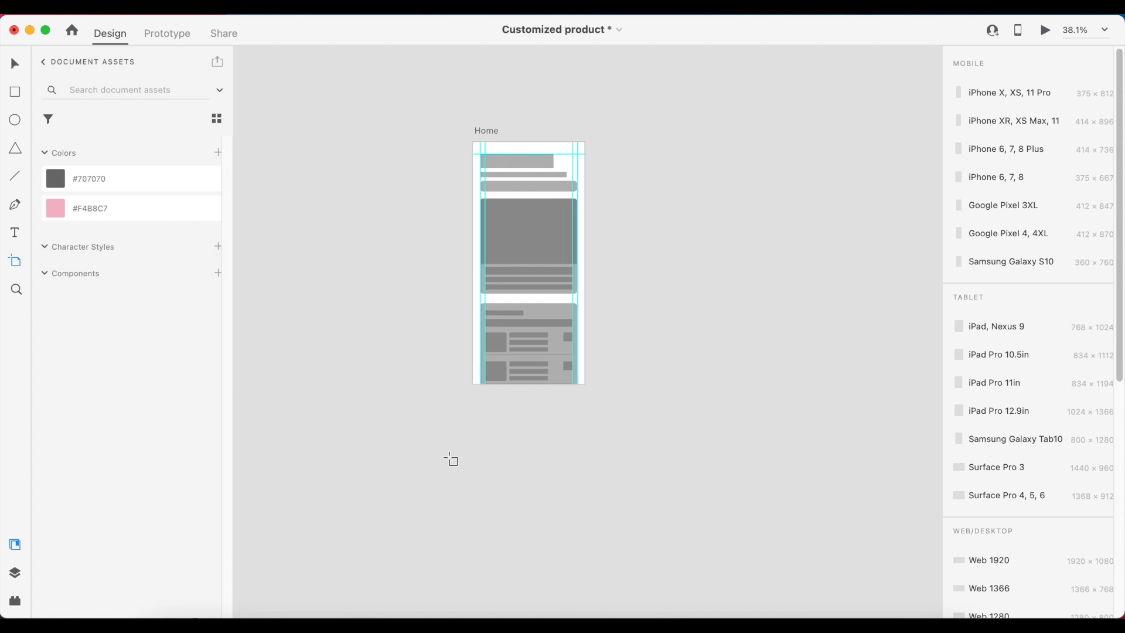
pyautogui.click(471, 419)
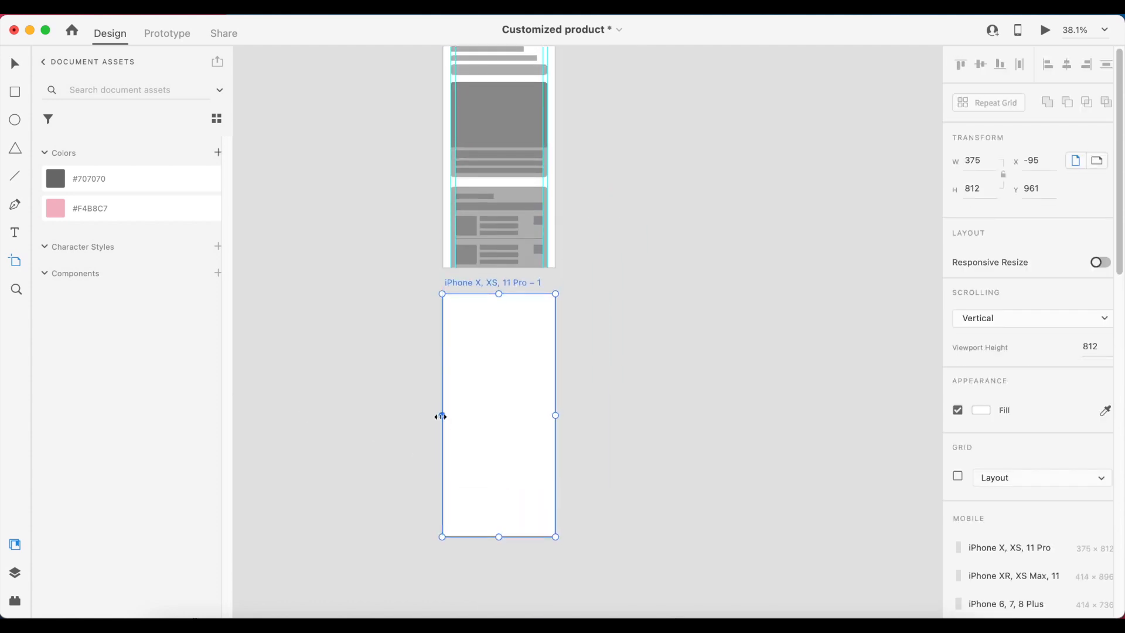
pyautogui.scroll(2, 439, 417)
pyautogui.click(15, 63)
pyautogui.scroll(-3, 574, 269)
pyautogui.moveTo(511, 303); pyautogui.dragTo(512, 326)
pyautogui.scroll(5, 525, 364)
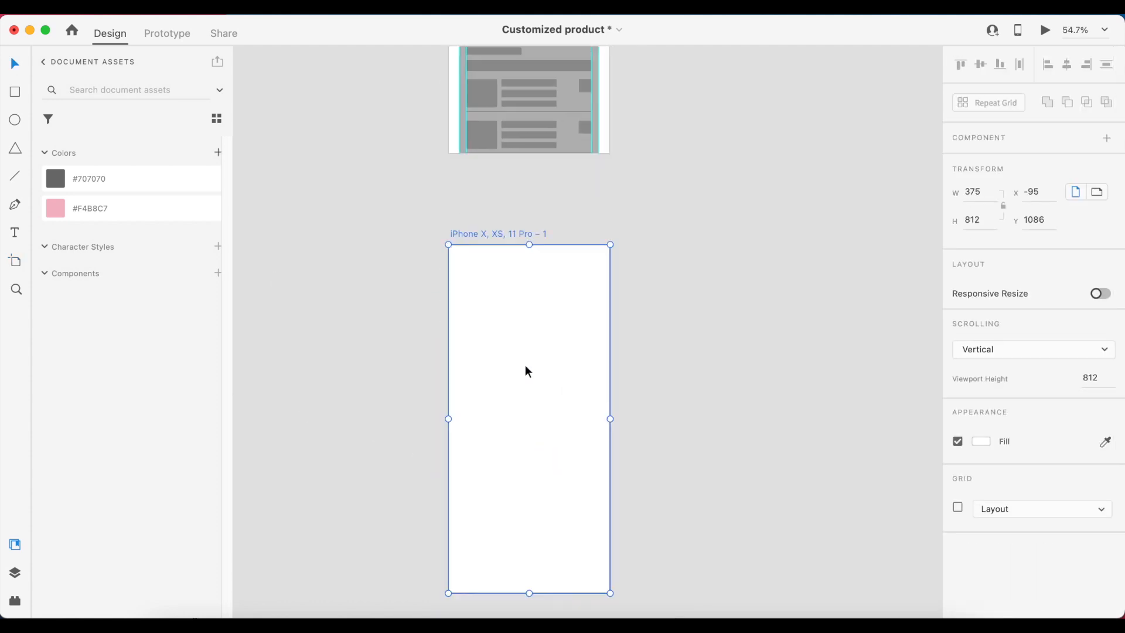
# - Place margin guides on the new artboard, about 25 in from each side and about 40 below its top edge
pyautogui.scroll(3, 525, 364)
pyautogui.moveTo(432, 272); pyautogui.dragTo(448, 269)
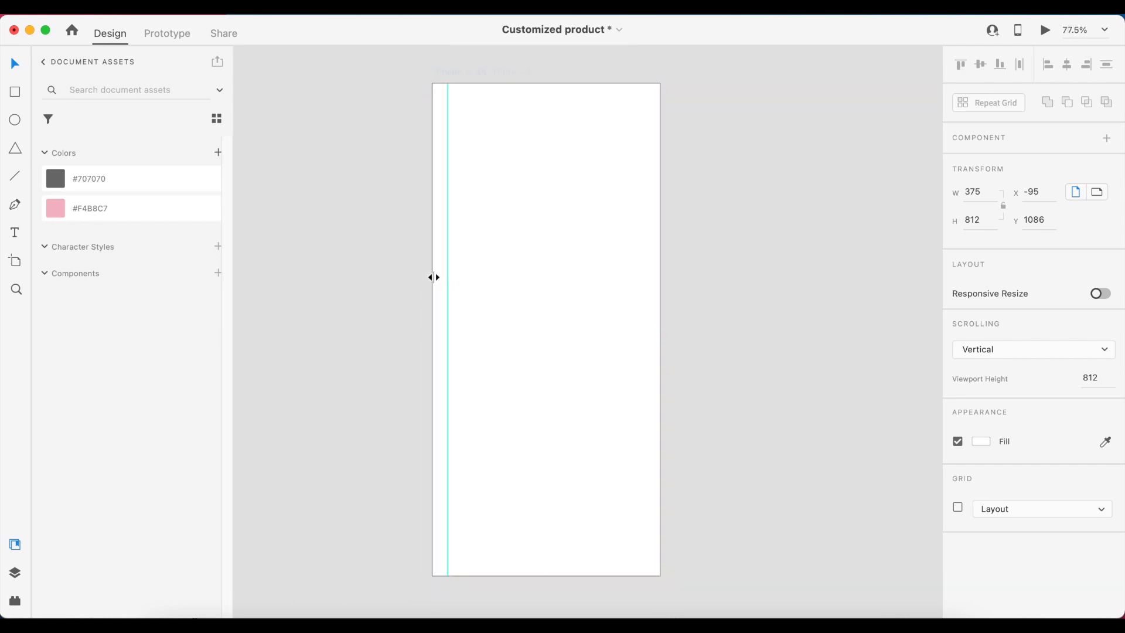
pyautogui.moveTo(660, 275); pyautogui.dragTo(643, 287)
pyautogui.moveTo(579, 83); pyautogui.dragTo(584, 109)
pyautogui.click(381, 160)
# - Copy the heading block from Home into the new artboard and position it at X 25, Y 40 against the guides
pyautogui.scroll(-5, 489, 218)
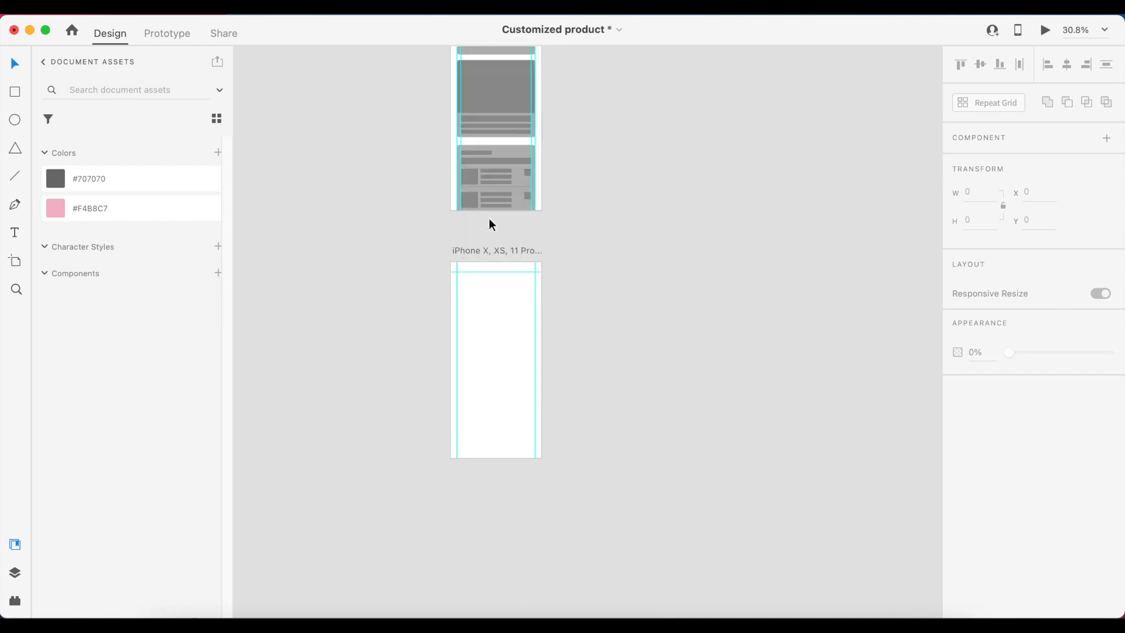
pyautogui.click(504, 85)
pyautogui.moveTo(504, 85); pyautogui.dragTo(504, 331)
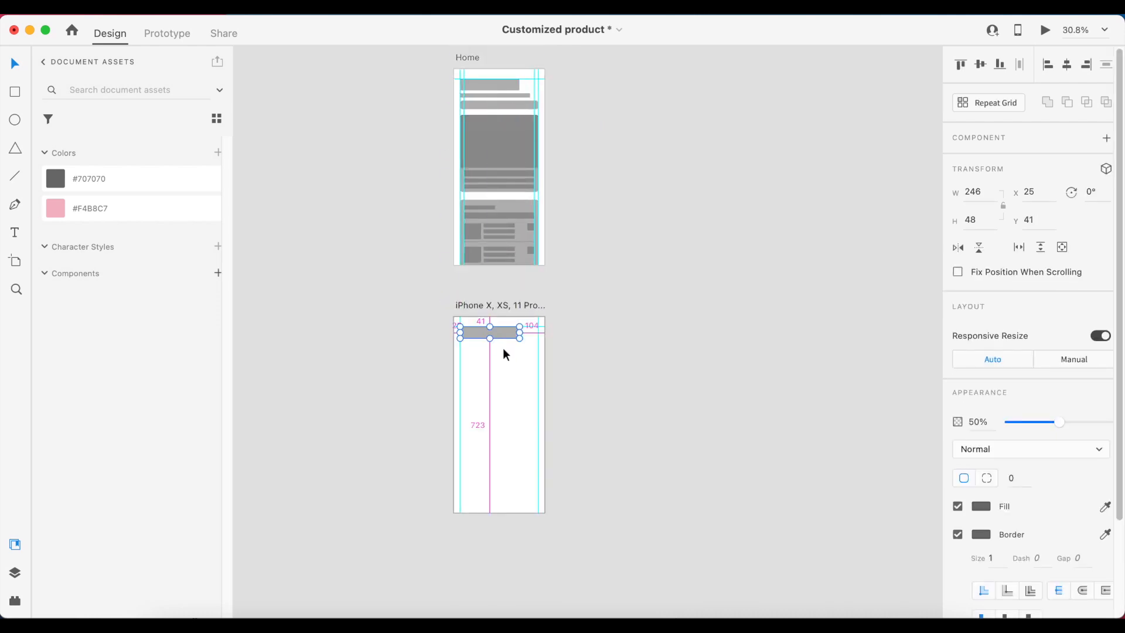
pyautogui.scroll(4, 503, 347)
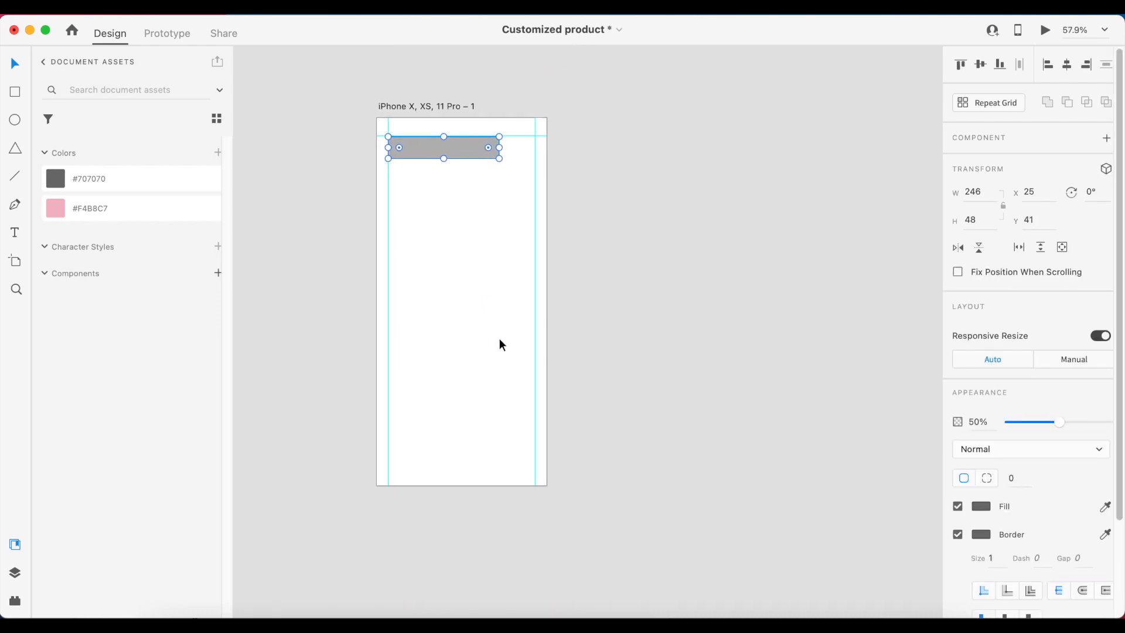
pyautogui.scroll(10, 404, 126)
pyautogui.moveTo(373, 163); pyautogui.dragTo(374, 159)
pyautogui.scroll(-5, 374, 159)
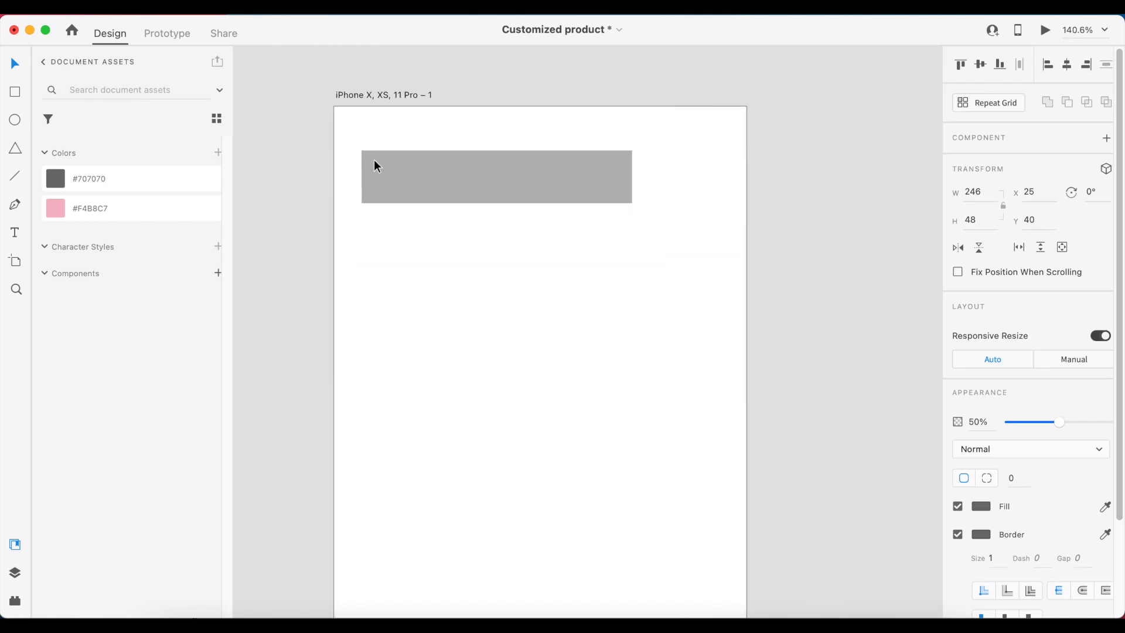
# - Draw a rectangle about 325 by 614 below the heading block, spanning from one side guide to the other
pyautogui.press('r')
pyautogui.scroll(-4, 420, 235)
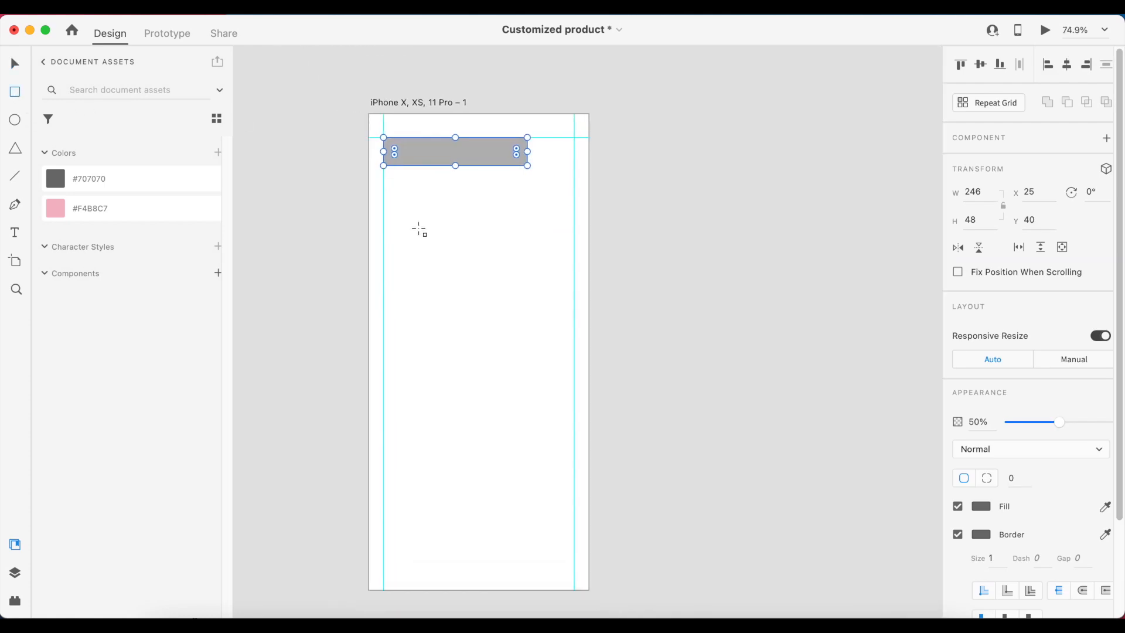
pyautogui.moveTo(384, 204)
pyautogui.mouseDown()
pyautogui.moveTo(560, 465)
pyautogui.moveTo(574, 564)
pyautogui.mouseUp()
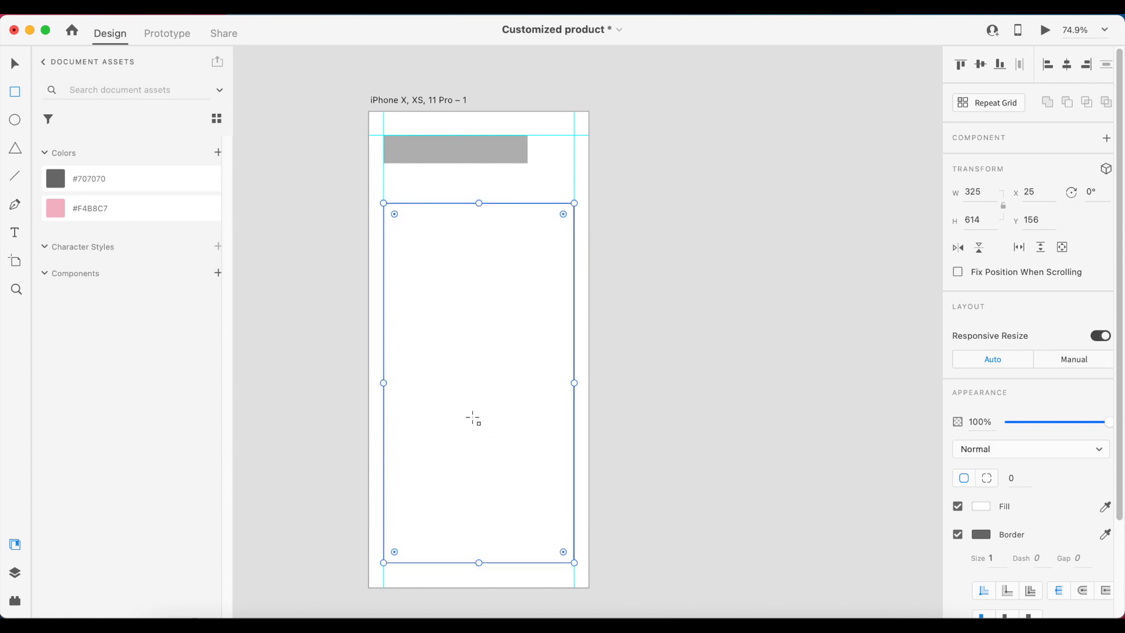
# - Fill the large rectangle with #707070, remove its border and set its opacity to 50%
pyautogui.click(62, 181)
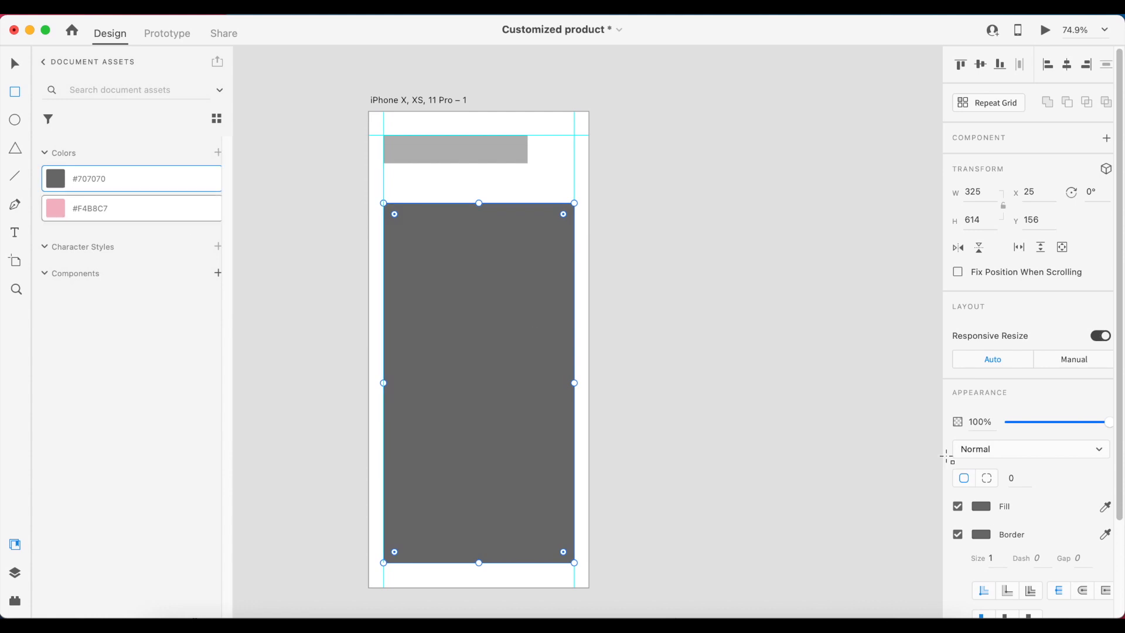
pyautogui.click(957, 535)
pyautogui.click(977, 423)
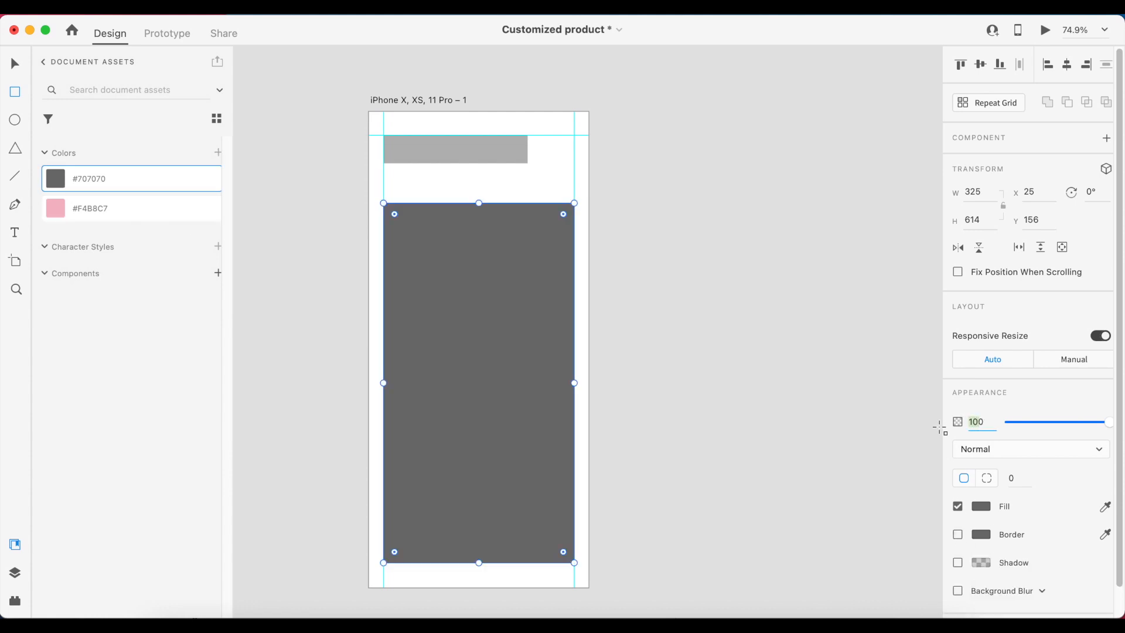
pyautogui.press('Return')
pyautogui.press('v')
pyautogui.click(305, 185)
# - Rename the artboard below Home as Transitional
pyautogui.scroll(-5, 305, 186)
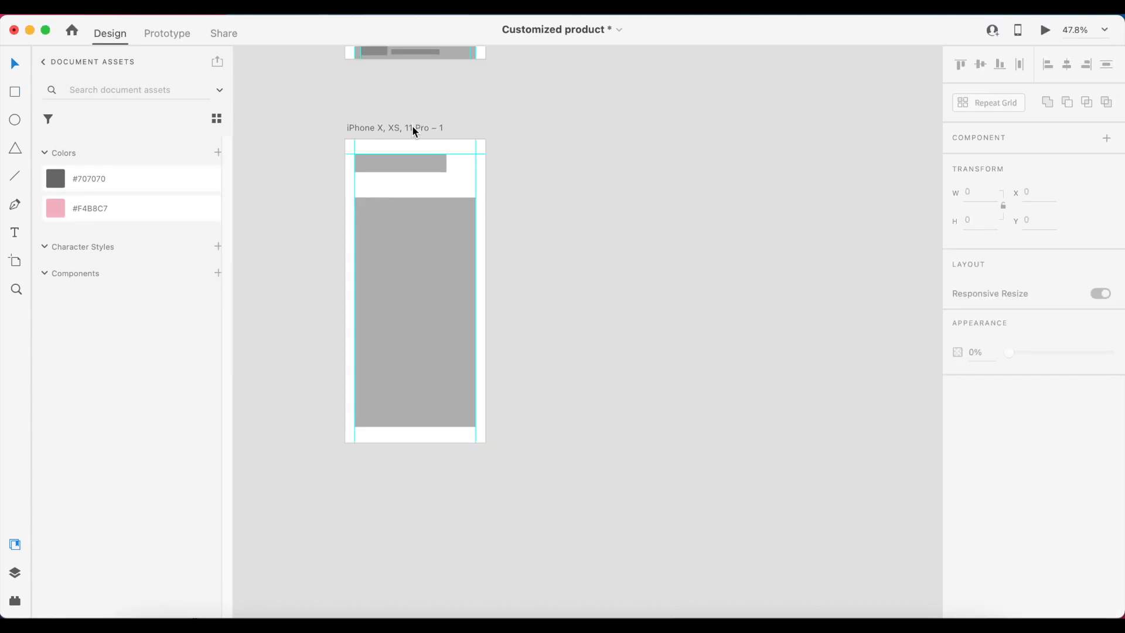
pyautogui.click(413, 126)
pyautogui.doubleClick(412, 126)
pyautogui.write('Transitional')
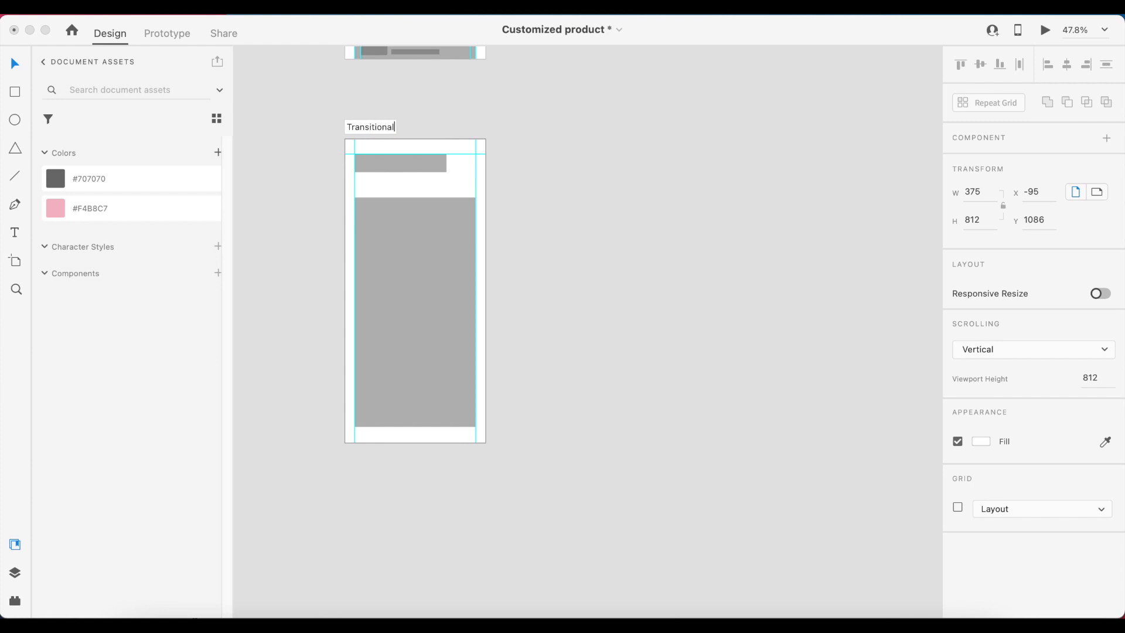
pyautogui.click(540, 187)
# - Add a 375 by 812 artboard to the right of Transitional, aligned with its top, and name it Product page
pyautogui.click(16, 263)
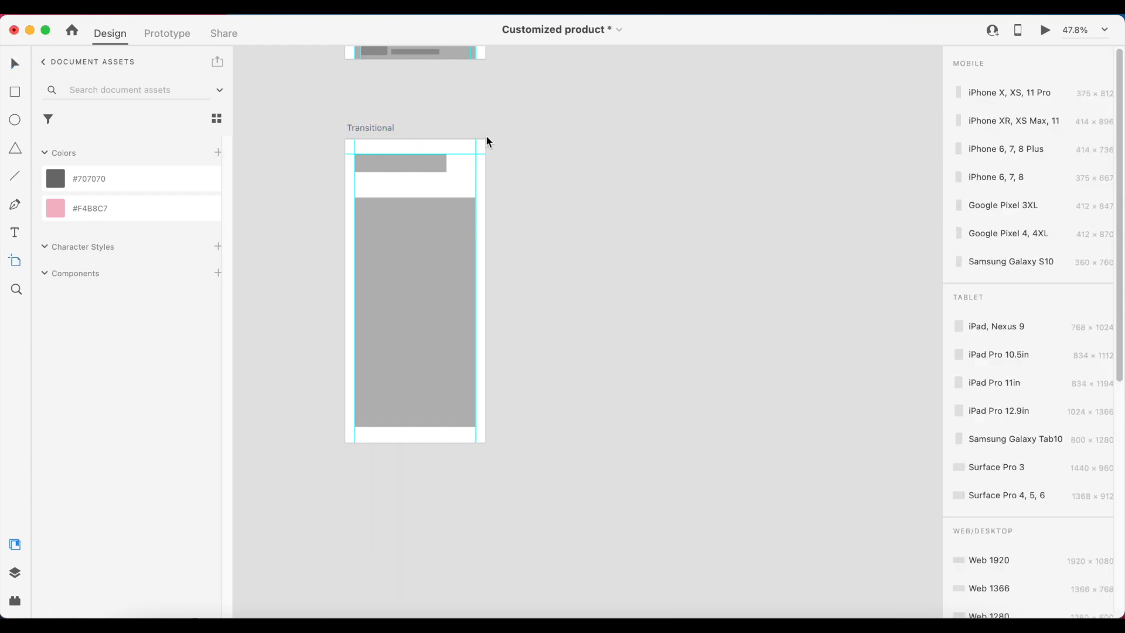
pyautogui.click(536, 138)
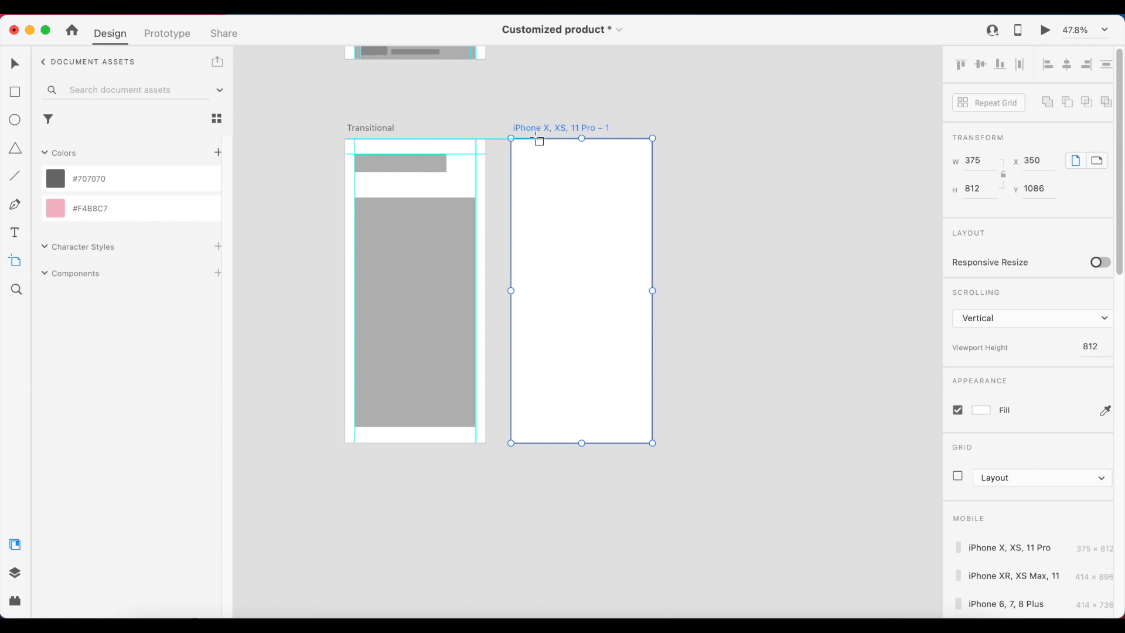
pyautogui.press('v')
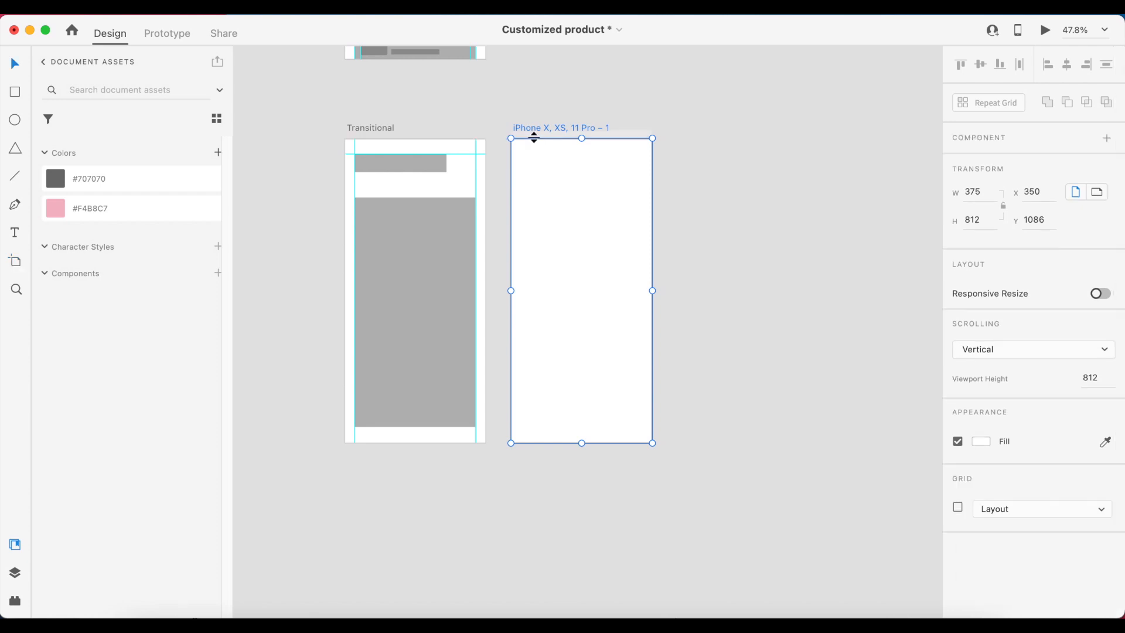
pyautogui.doubleClick(536, 128)
pyautogui.write('Product page')
pyautogui.click(709, 145)
# - Place margin guides on the Product page artboard, one along each side and one near its top edge, matching Transitional
pyautogui.scroll(5, 513, 171)
pyautogui.moveTo(475, 171); pyautogui.dragTo(716, 217)
pyautogui.moveTo(616, 60); pyautogui.dragTo(617, 88)
pyautogui.click(455, 118)
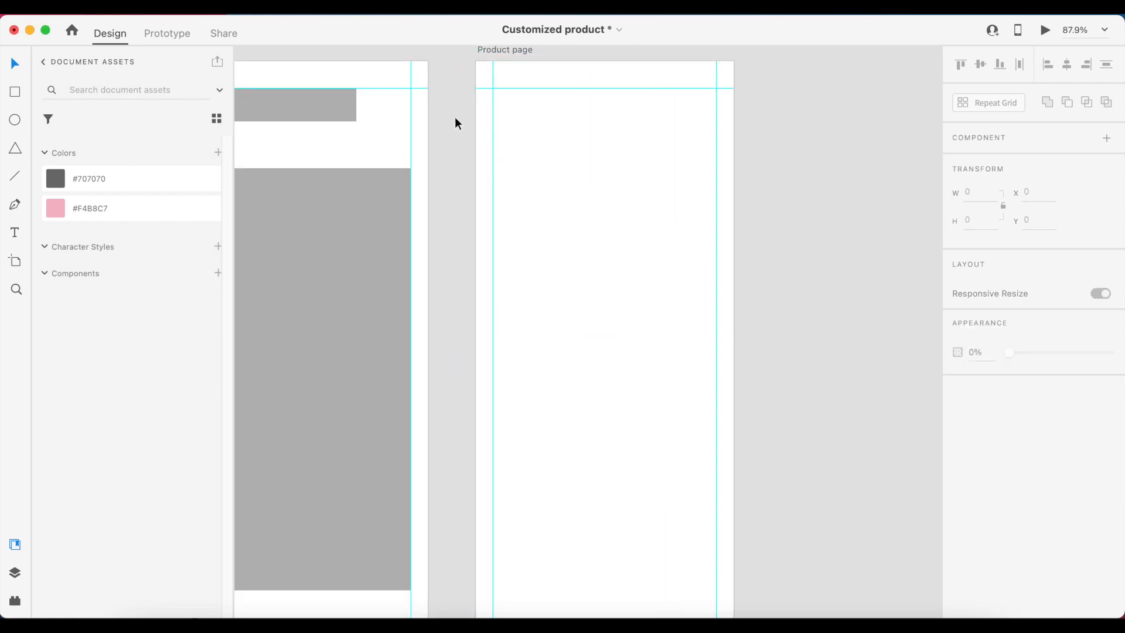
# - Copy Transitional's heading block to the Product page against its guides, and duplicate it beneath at X 25, Y 102
pyautogui.scroll(-5, 455, 119)
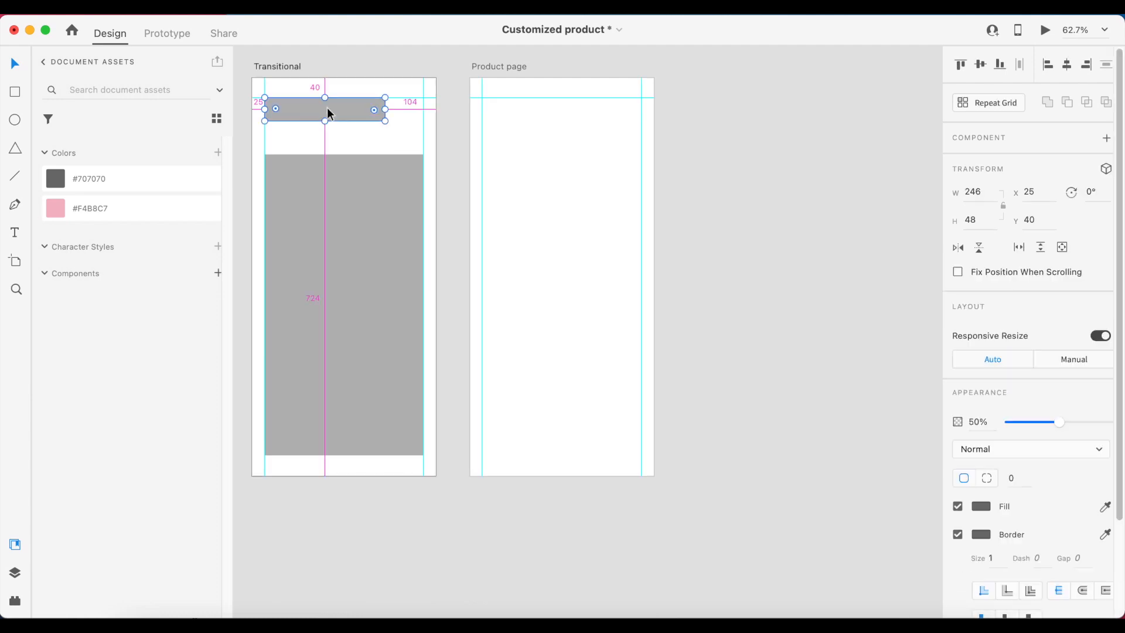
pyautogui.moveTo(326, 112); pyautogui.dragTo(557, 170)
pyautogui.scroll(5, 541, 101)
pyautogui.scroll(5, 430, 121)
pyautogui.press('Right')
pyautogui.scroll(-5, 479, 121)
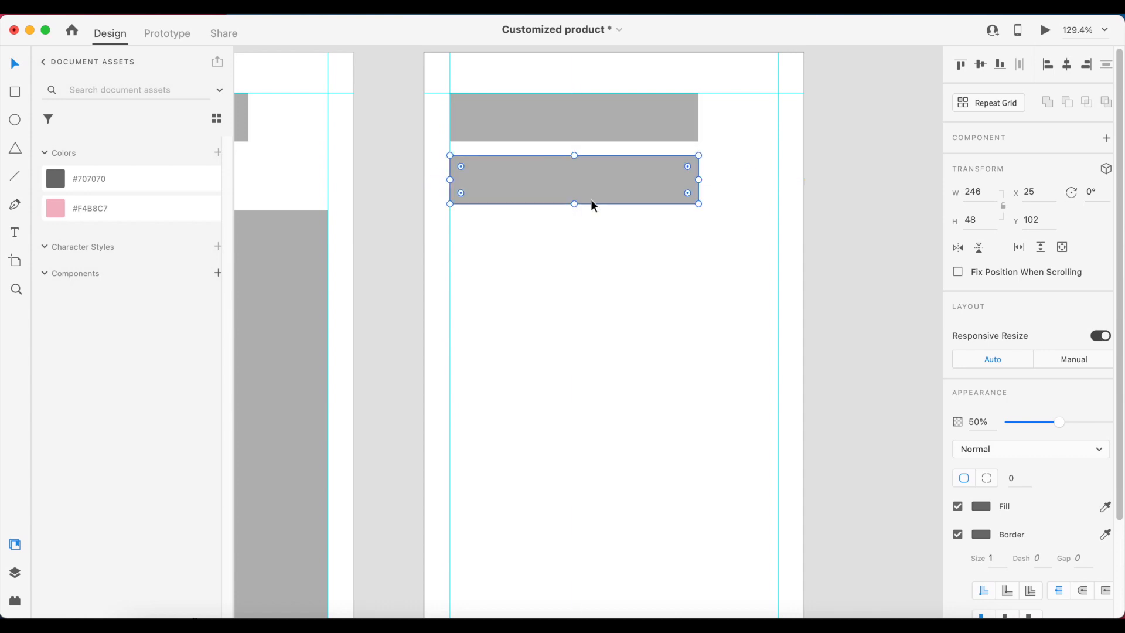
# - Set the height of the block beneath the heading to 18 and narrow it to about 163 wide for the reviews
pyautogui.click(989, 218)
pyautogui.write('18')
pyautogui.press('Return')
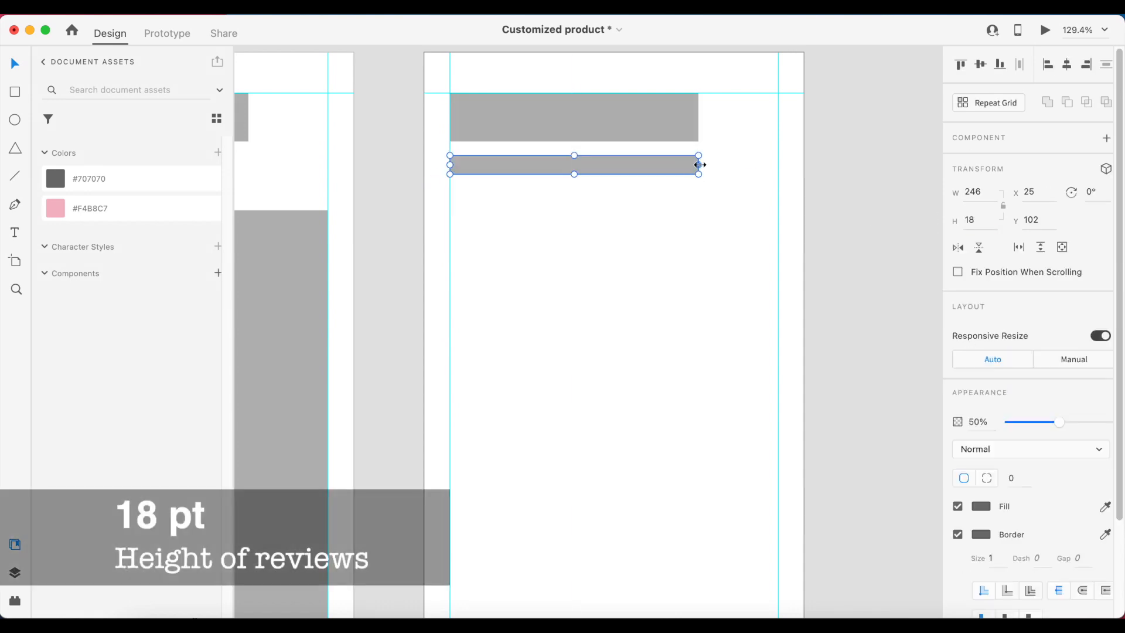
pyautogui.moveTo(698, 165); pyautogui.dragTo(571, 195)
# - Set the height of the reviews bar's duplicate, placed beneath it at Y 134, to 28
pyautogui.click(646, 179)
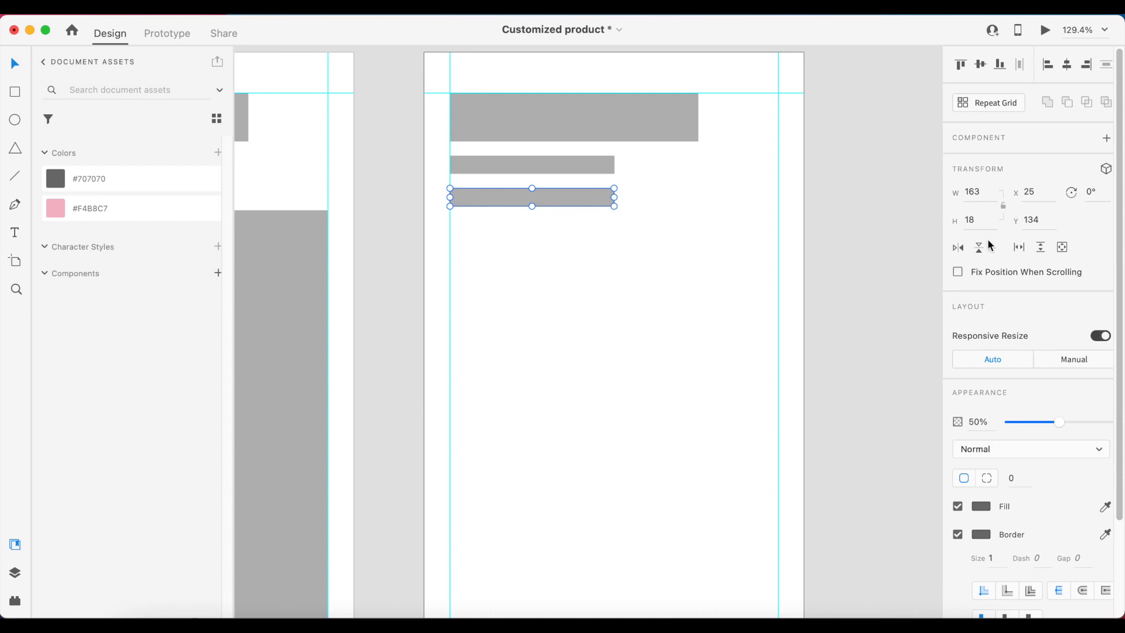
pyautogui.click(978, 223)
pyautogui.write('28')
pyautogui.press('Return')
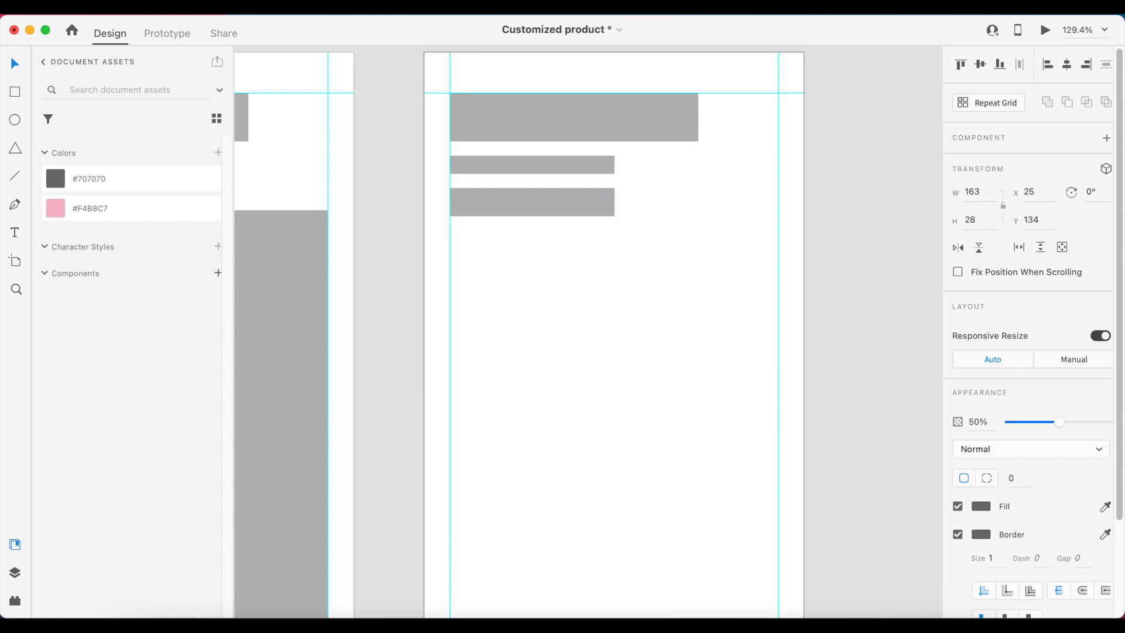
pyautogui.press('Escape')
# - Duplicate the 28-high bar beneath itself at Y 176 and set the copy's height to 14
pyautogui.moveTo(578, 203); pyautogui.dragTo(585, 243)
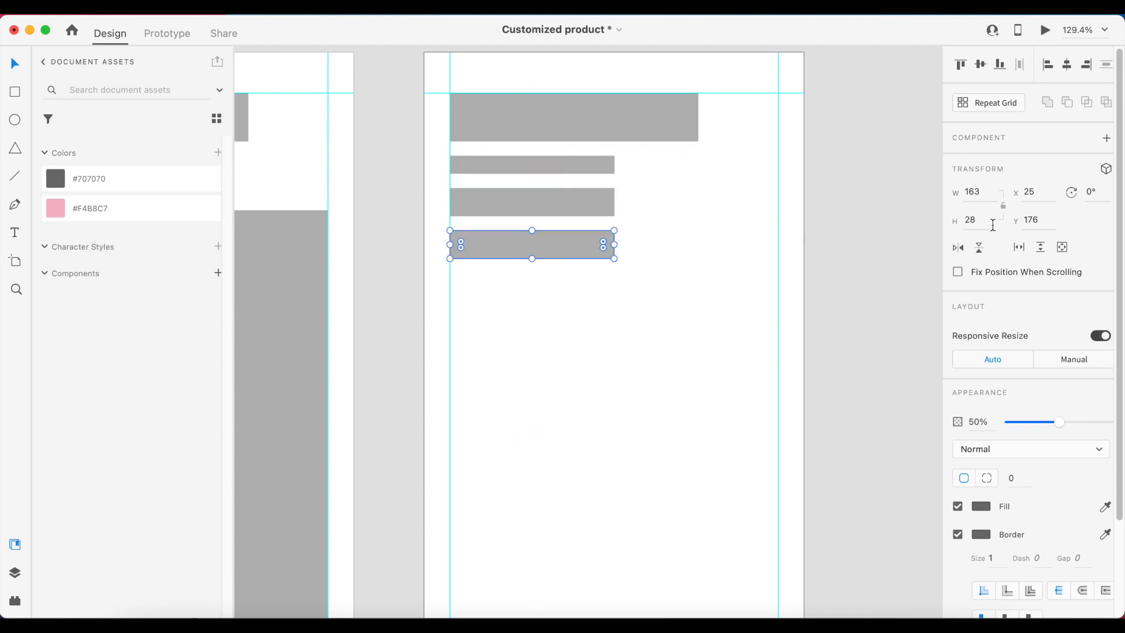
pyautogui.write('14')
pyautogui.press('Return')
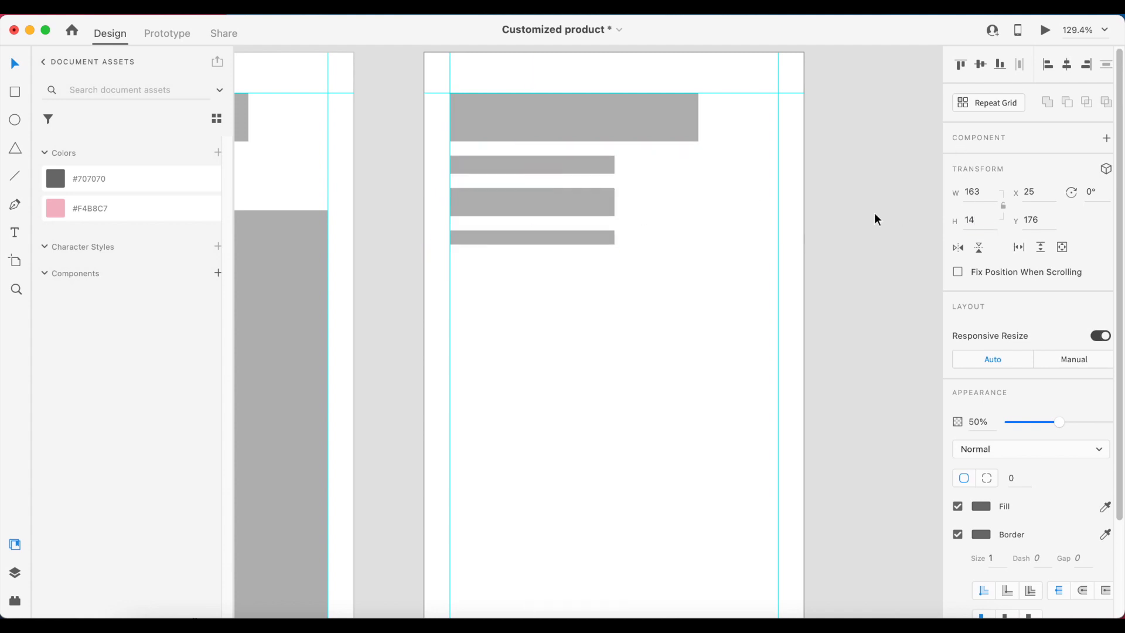
pyautogui.click(679, 273)
# - Copy Transitional's large block to the Product page between its side guides and lower its top edge to clear the bars
pyautogui.scroll(-5, 680, 273)
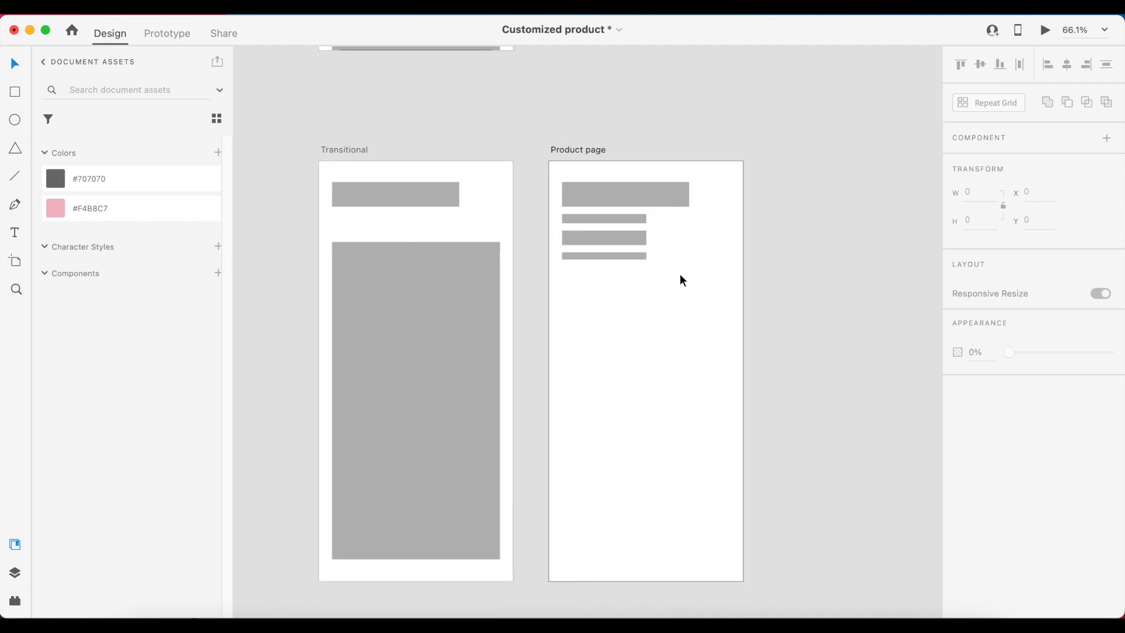
pyautogui.scroll(-2, 679, 273)
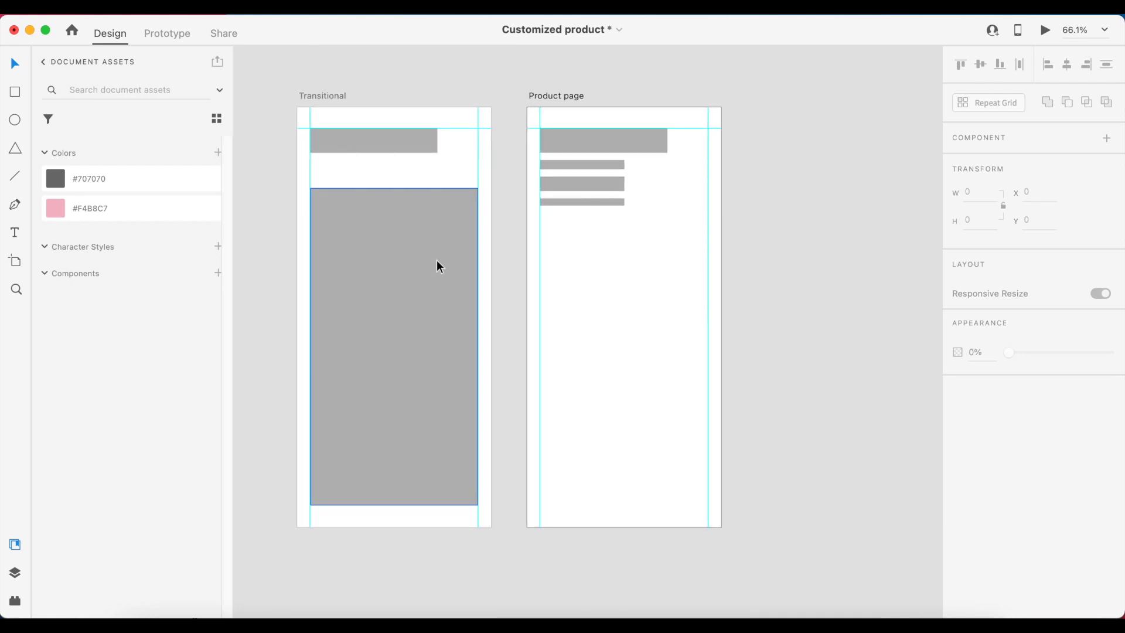
pyautogui.moveTo(437, 259); pyautogui.dragTo(670, 258)
pyautogui.moveTo(624, 188); pyautogui.dragTo(631, 230)
pyautogui.click(642, 205)
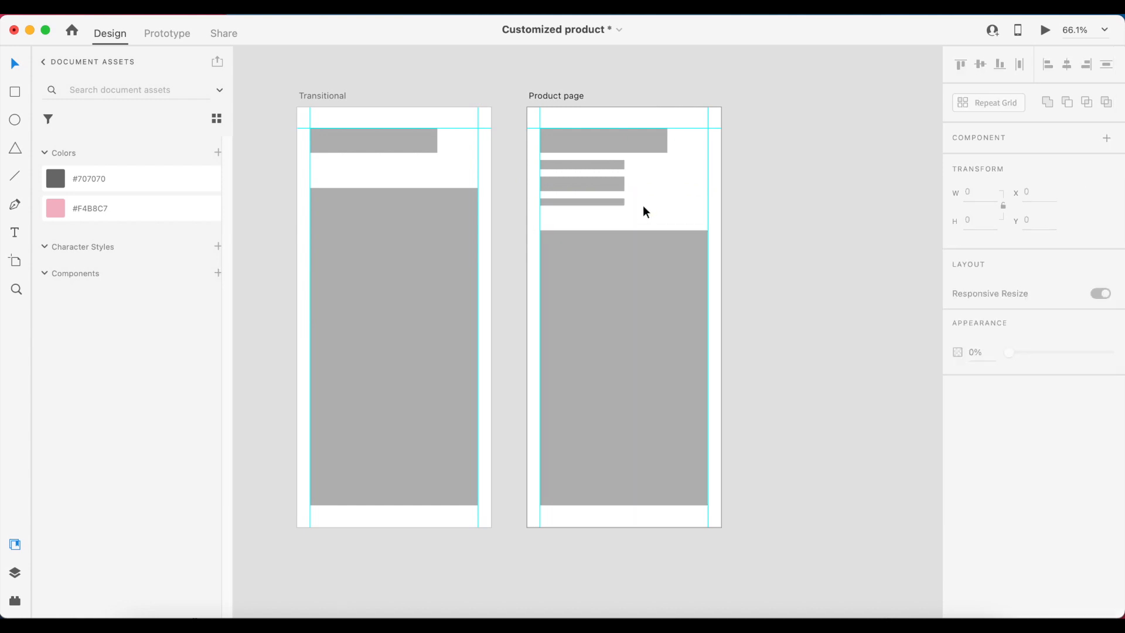
# - Delete the large block from the Transitional artboard
pyautogui.click(436, 249)
pyautogui.press('Delete')
pyautogui.click(576, 273)
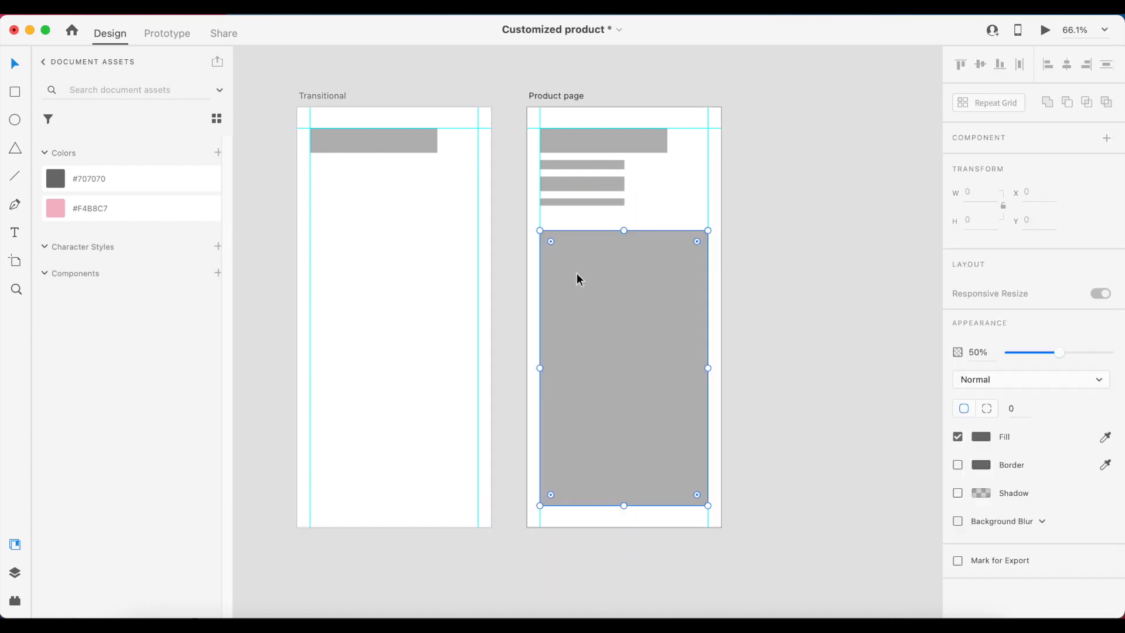
pyautogui.click(380, 255)
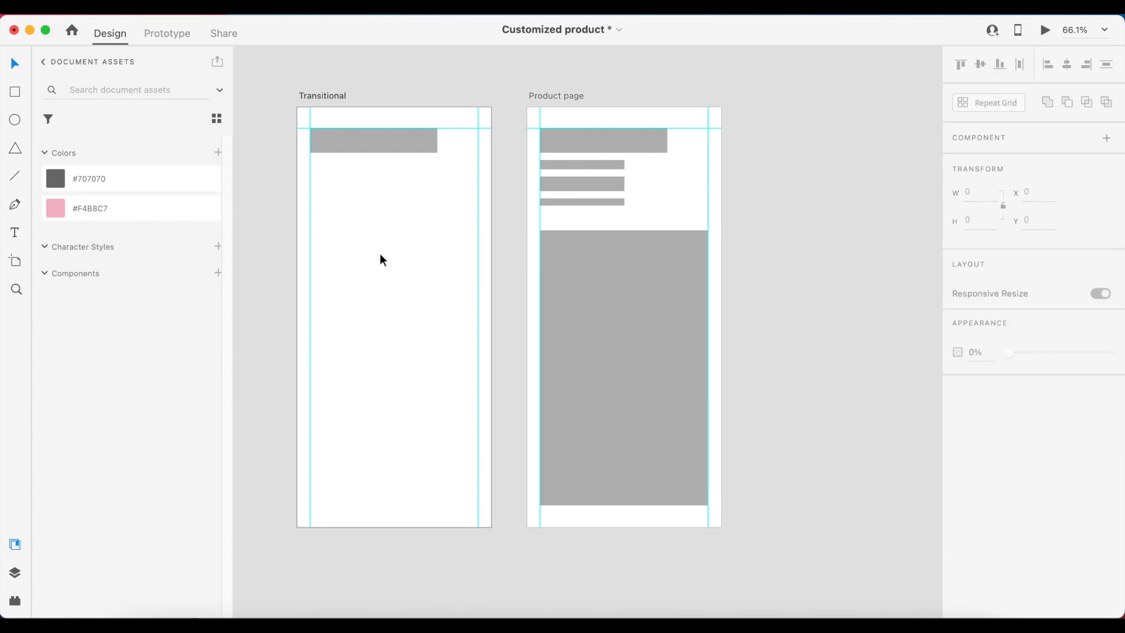
# - Paste the copied large grey block between the Transitional artboard's side guides
pyautogui.press('super+v')
pyautogui.click(428, 182)
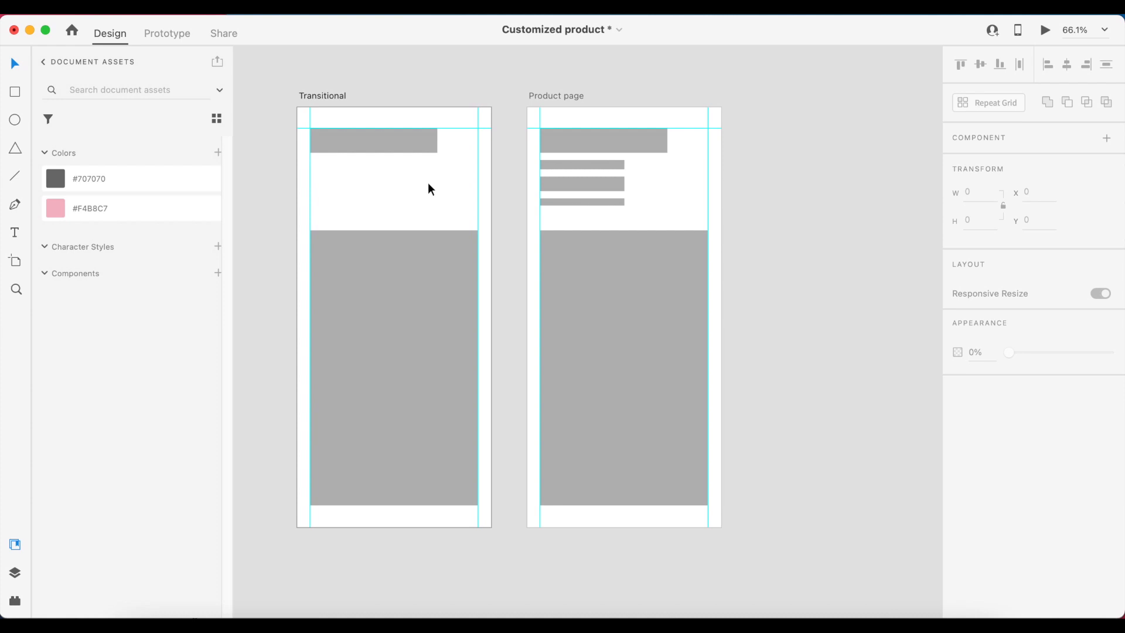
# - Draw a 30 x 30 square for the CTA button beside the Product page heading bar, its top on the horizontal guide
pyautogui.scroll(5, 721, 118)
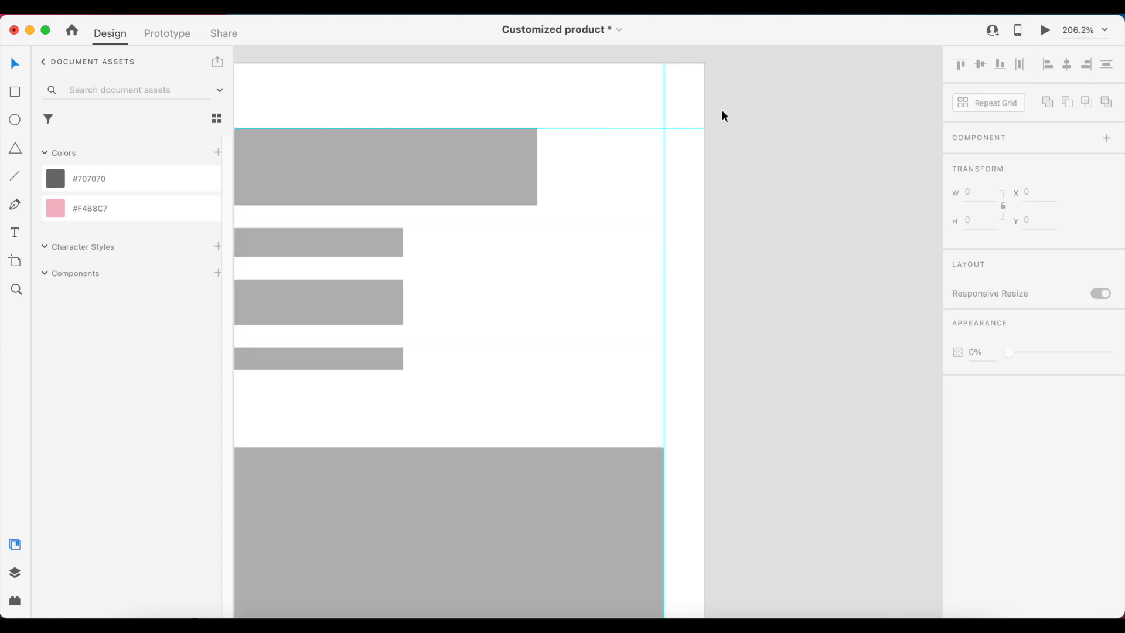
pyautogui.click(17, 93)
pyautogui.moveTo(603, 129); pyautogui.dragTo(664, 198)
pyautogui.click(970, 193)
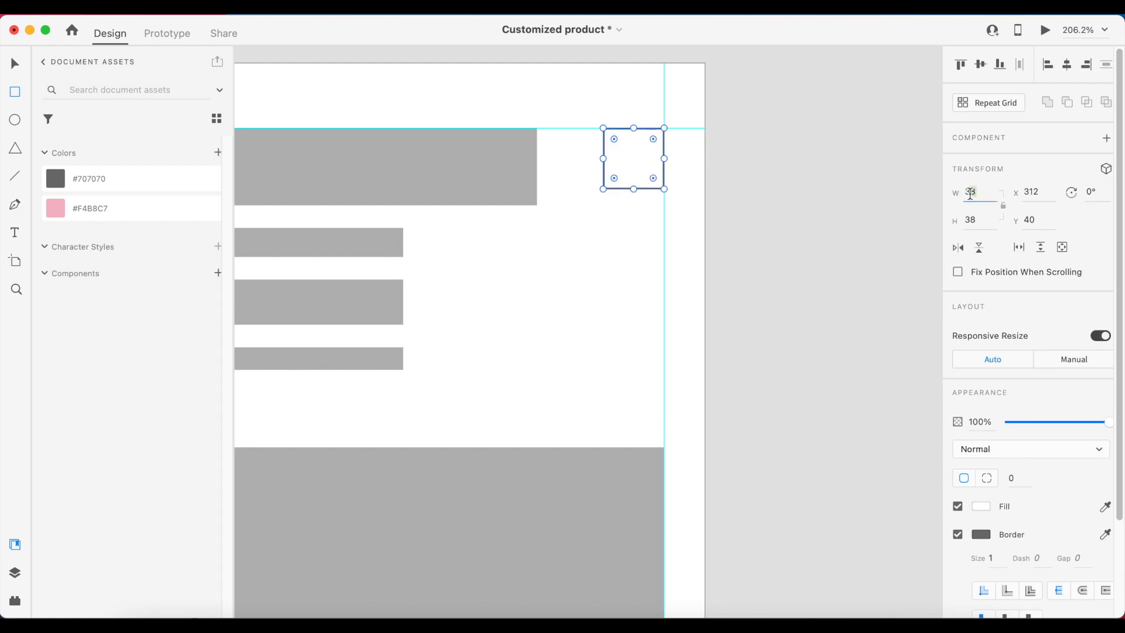
pyautogui.write('30')
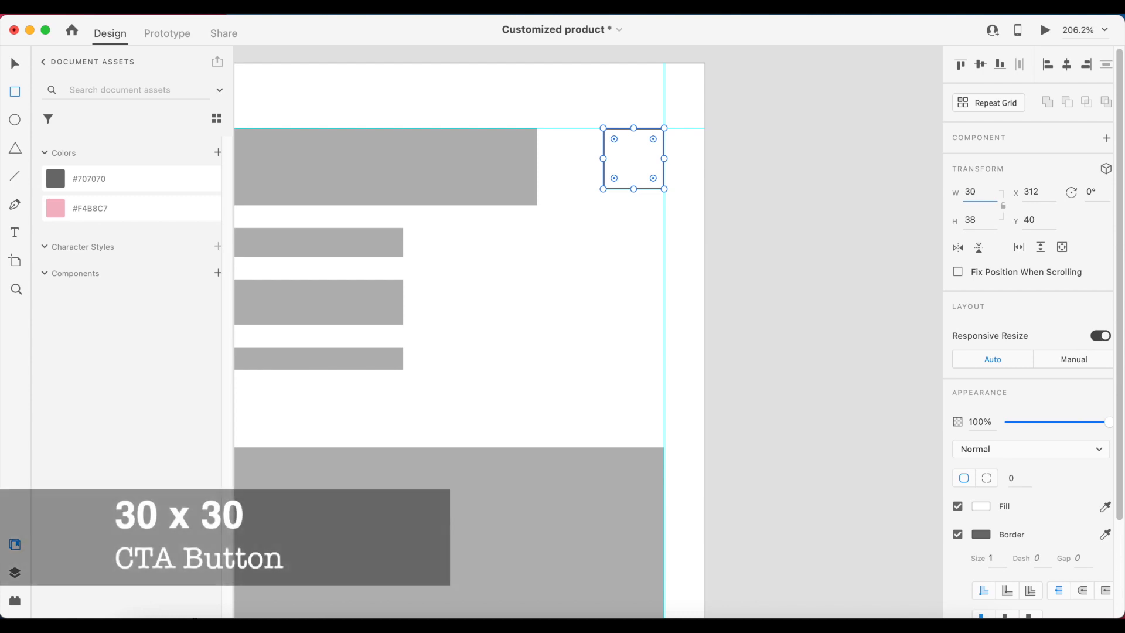
pyautogui.press('Tab')
pyautogui.write('30')
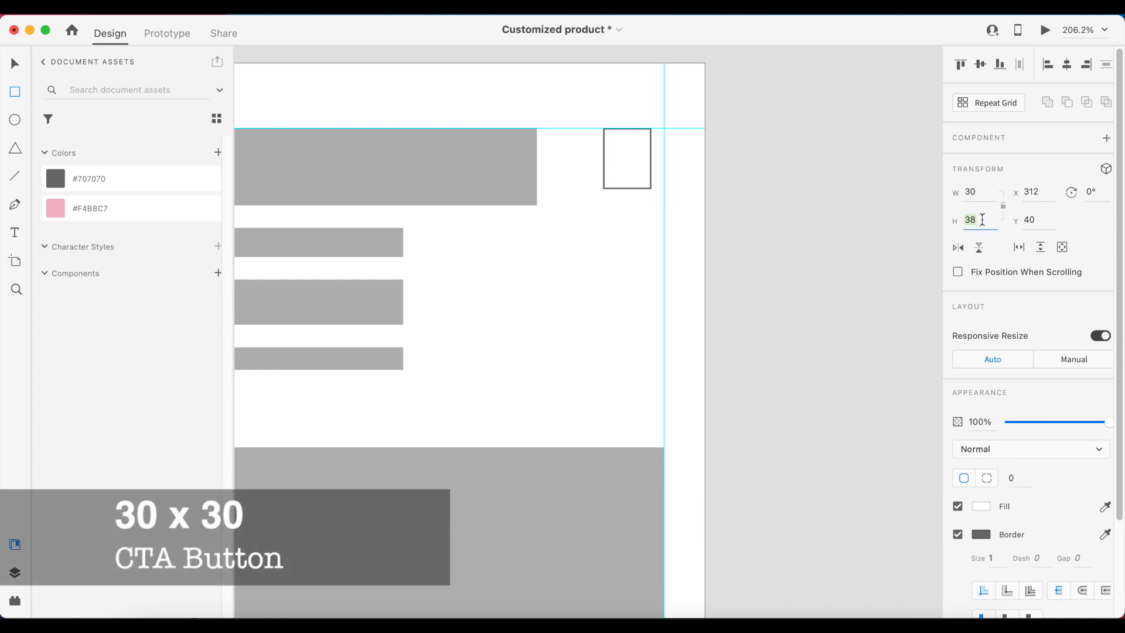
pyautogui.press('Return')
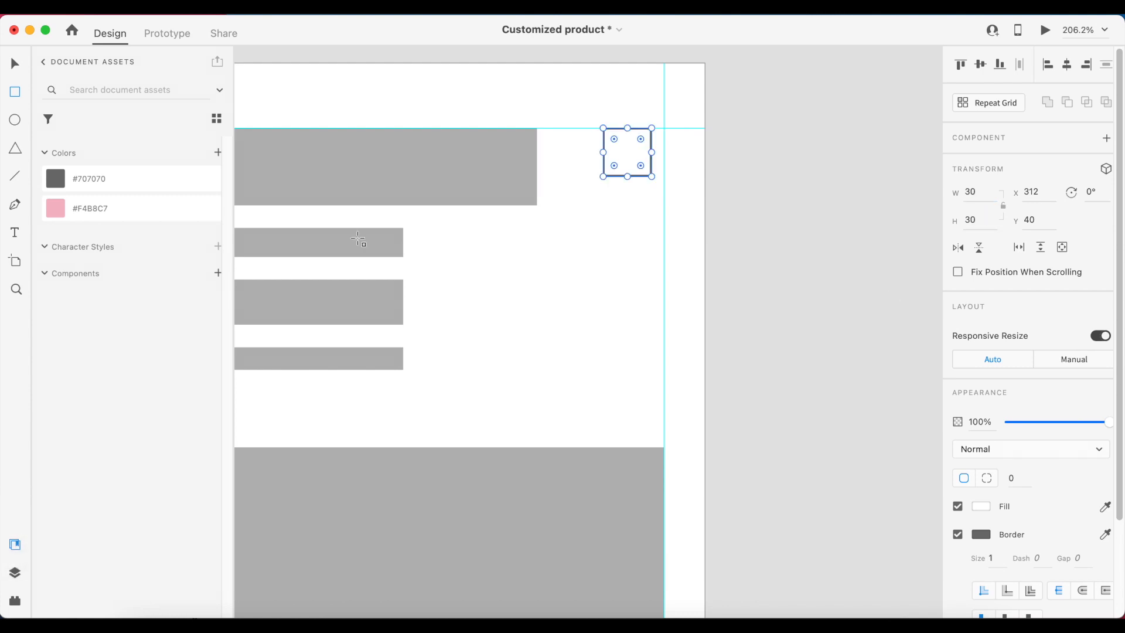
# - Fill the CTA square with #707070 at 50% opacity and move it flush against the Product page's right guide
pyautogui.click(118, 171)
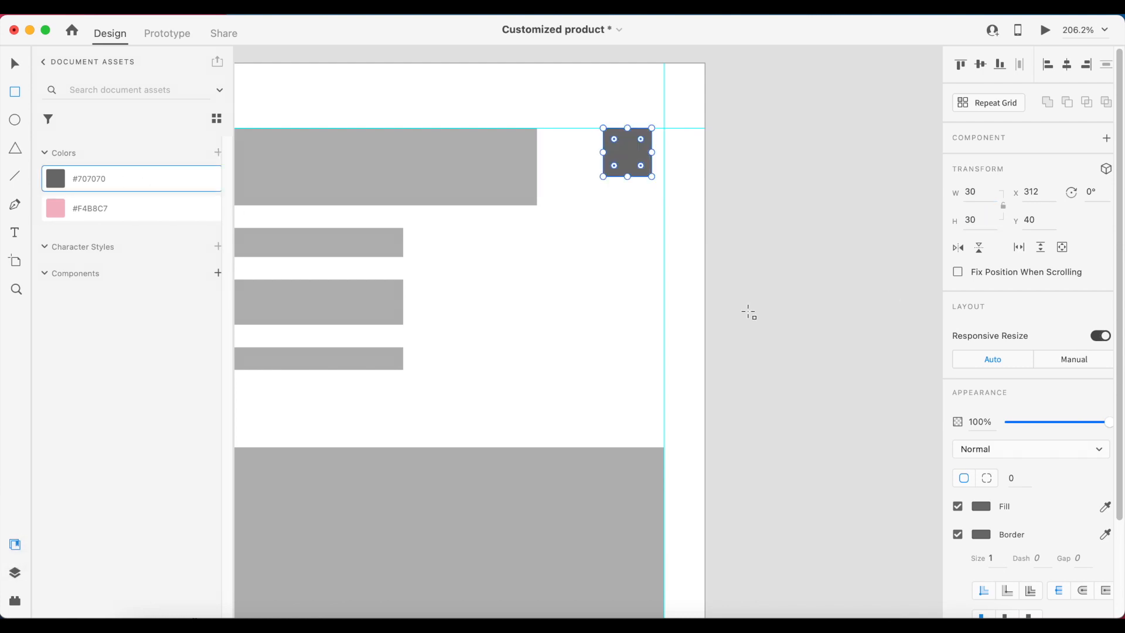
pyautogui.click(981, 423)
pyautogui.write('50')
pyautogui.press('Return')
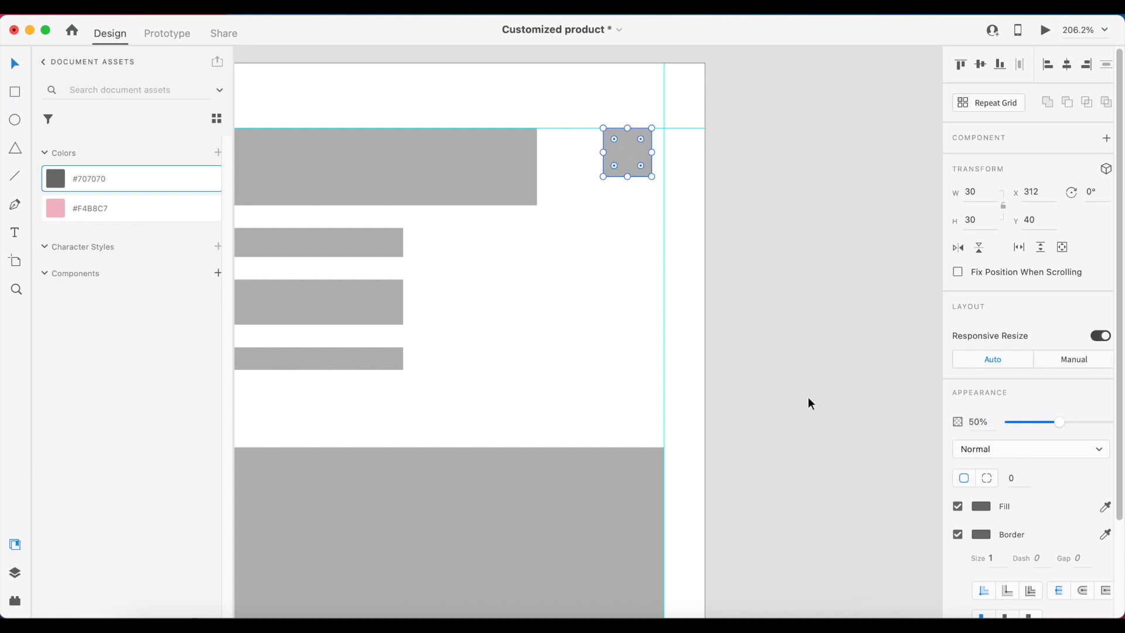
pyautogui.moveTo(639, 150); pyautogui.dragTo(649, 151)
pyautogui.click(676, 204)
# - Draw an 18 x 18 arrow placeholder on the Product page's large block at the left guide, at Y 442
pyautogui.scroll(-10, 676, 203)
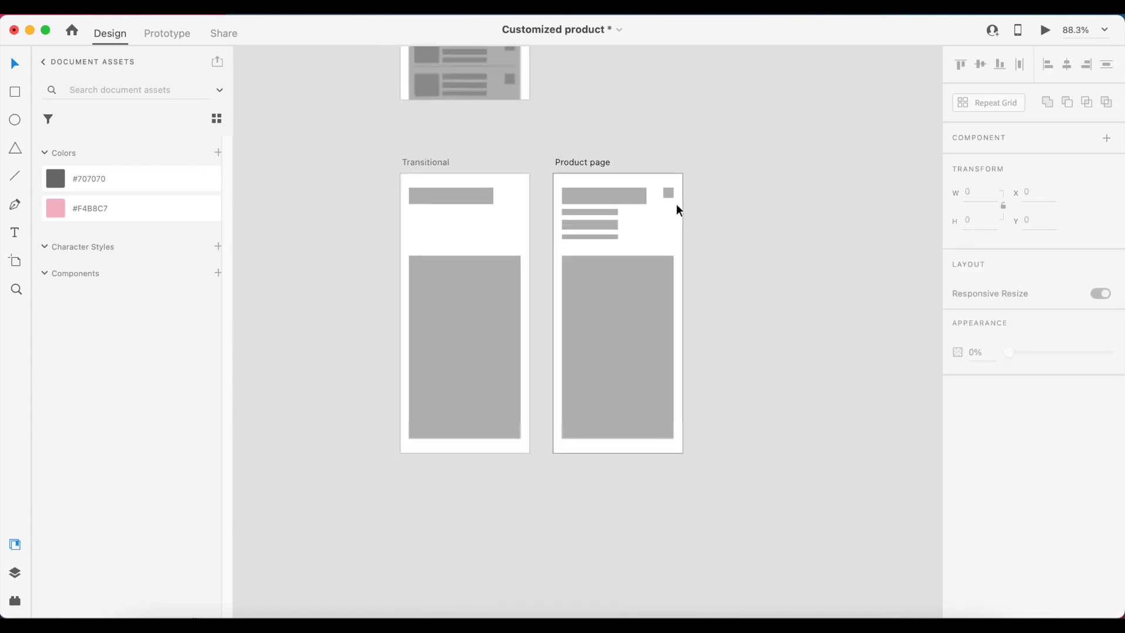
pyautogui.scroll(3, 676, 204)
pyautogui.scroll(-3, 676, 207)
pyautogui.scroll(3, 676, 208)
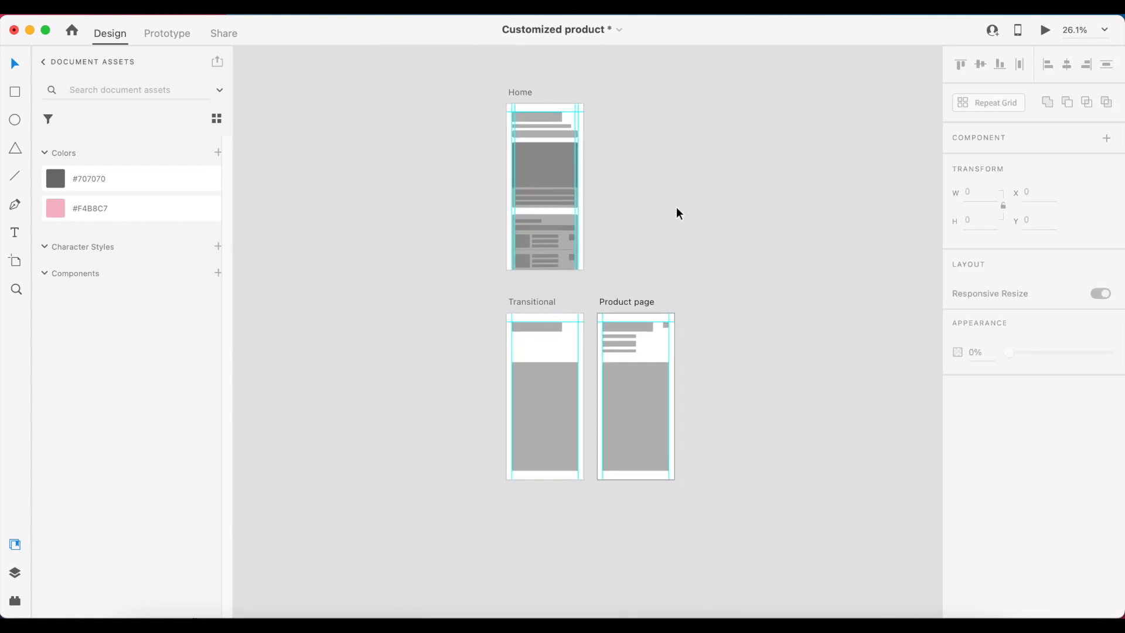
pyautogui.scroll(8, 591, 401)
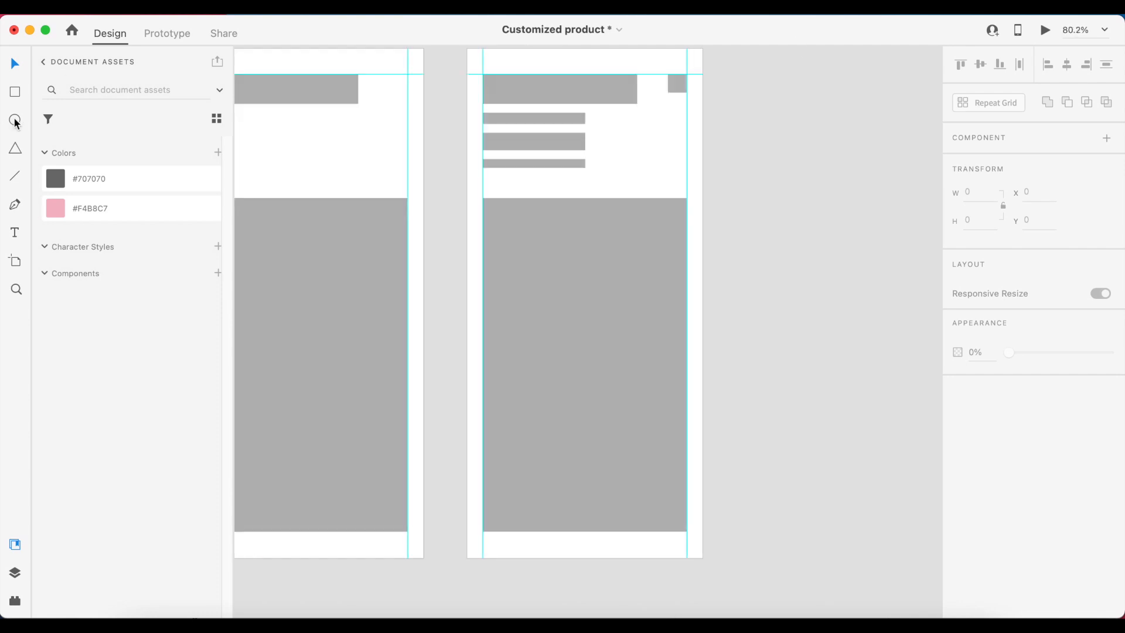
pyautogui.click(14, 93)
pyautogui.moveTo(495, 349); pyautogui.dragTo(501, 357)
pyautogui.doubleClick(971, 194)
pyautogui.write('18')
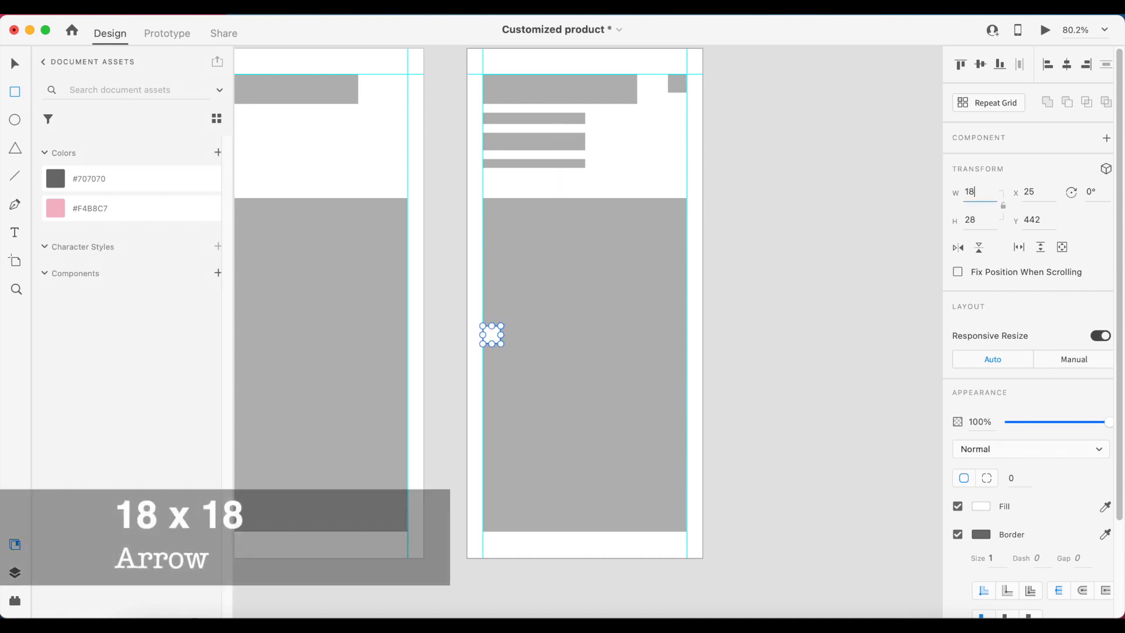
pyautogui.press('Return')
pyautogui.doubleClick(983, 220)
pyautogui.write('18')
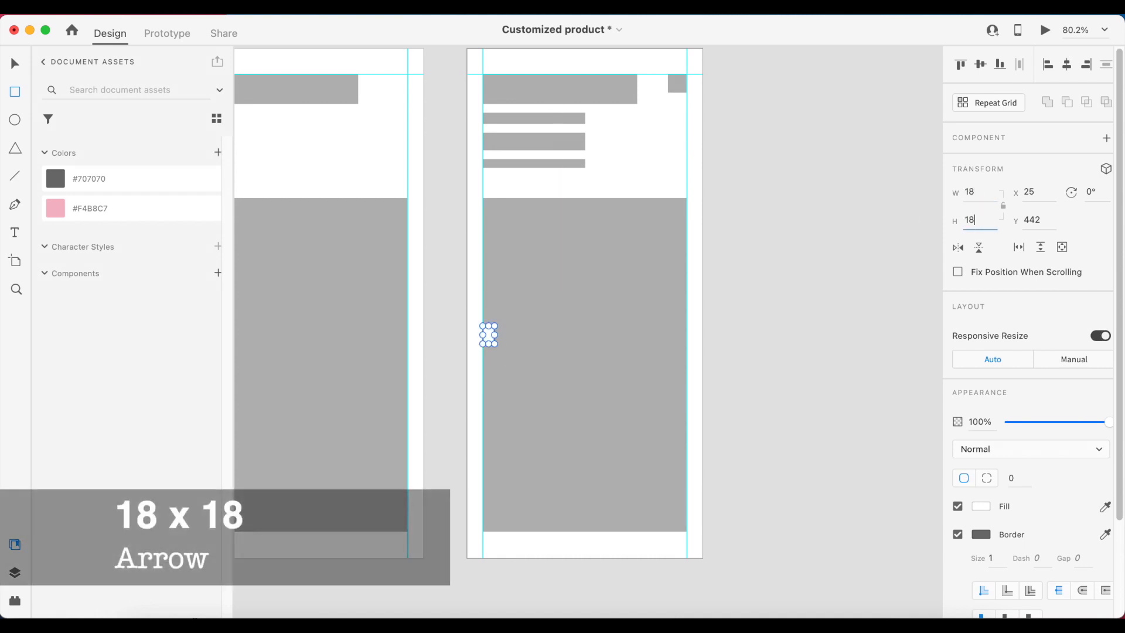
pyautogui.press('Return')
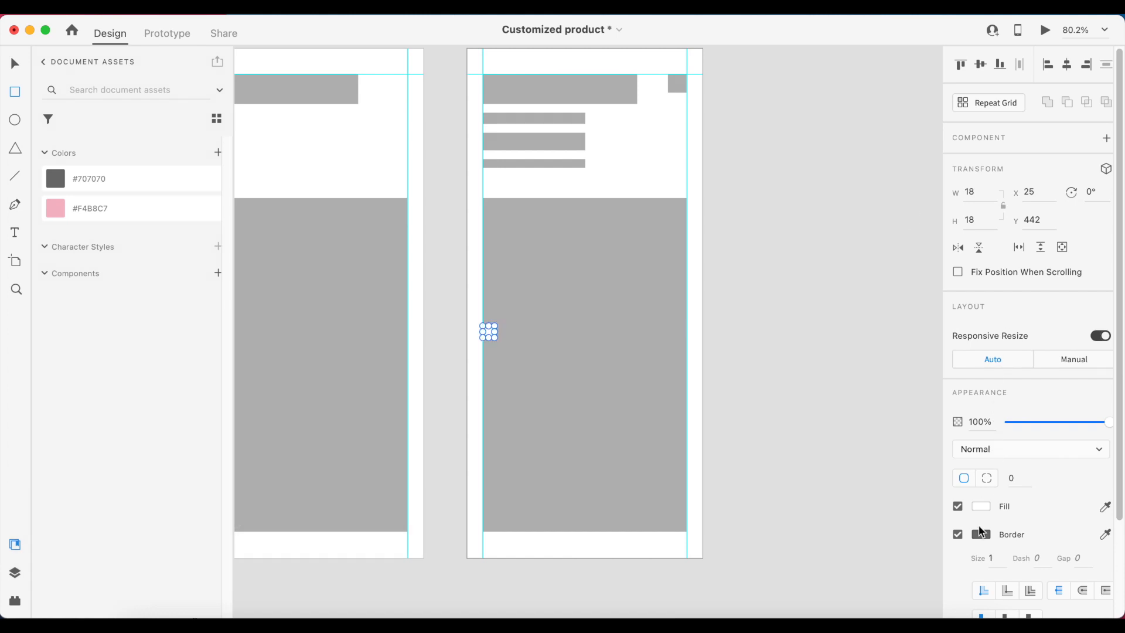
# - Fill the arrow placeholder with #707070, remove its border and set its opacity to 50%
pyautogui.click(89, 179)
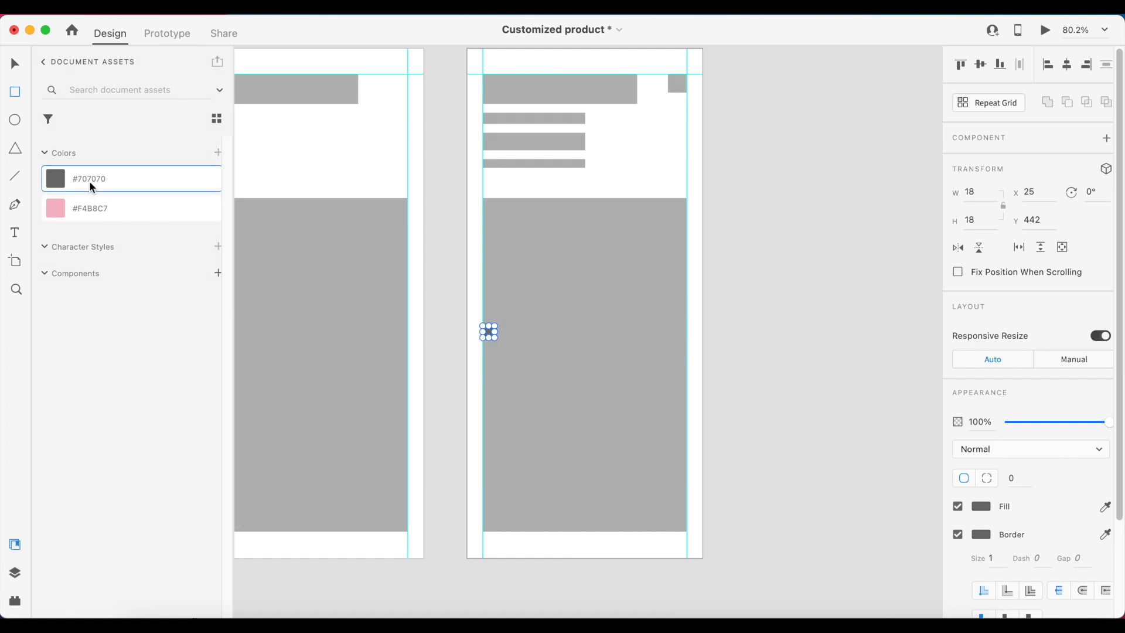
pyautogui.click(957, 535)
pyautogui.click(976, 422)
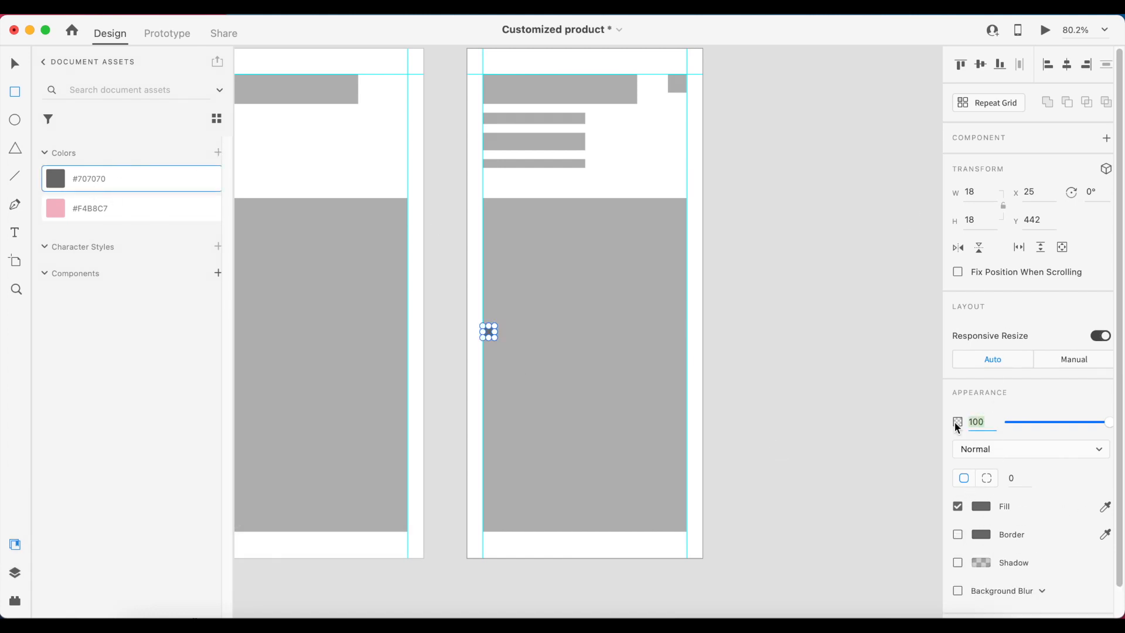
pyautogui.write('50')
pyautogui.press('Return')
# - Duplicate the arrow placeholder across to the right guide at the same height
pyautogui.press('v')
pyautogui.moveTo(492, 336); pyautogui.dragTo(681, 331)
pyautogui.press('Escape')
# - Draw a 30 x 30 square for the edit/delete button at the left guide in the large block's lower part, at Y 627
pyautogui.press('r')
pyautogui.moveTo(483, 443); pyautogui.dragTo(506, 466)
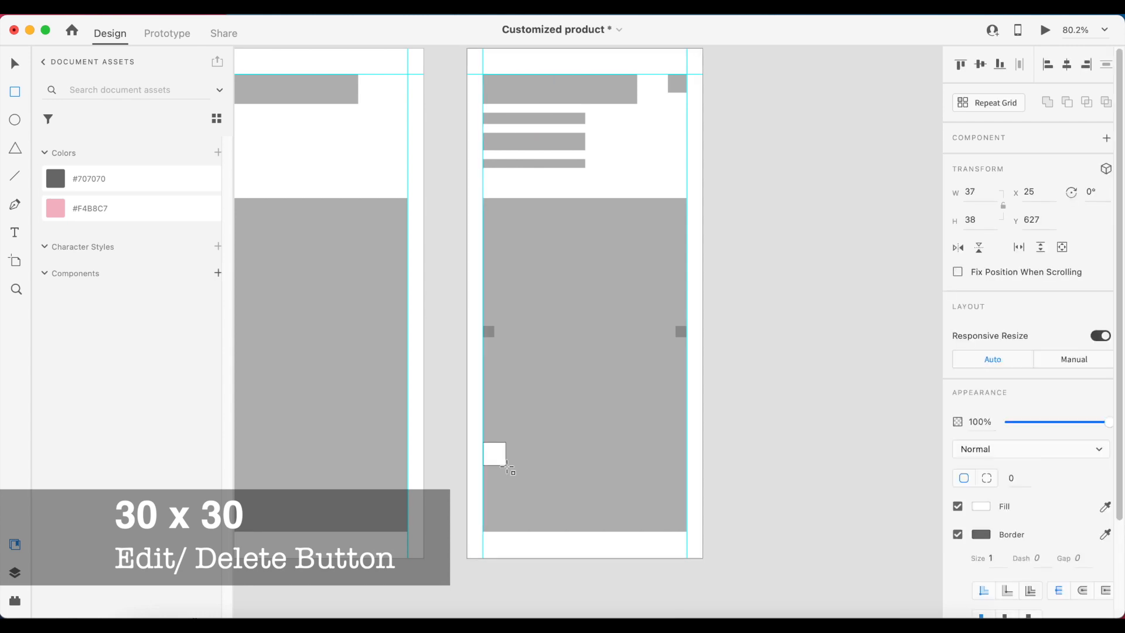
pyautogui.click(970, 191)
pyautogui.write('30')
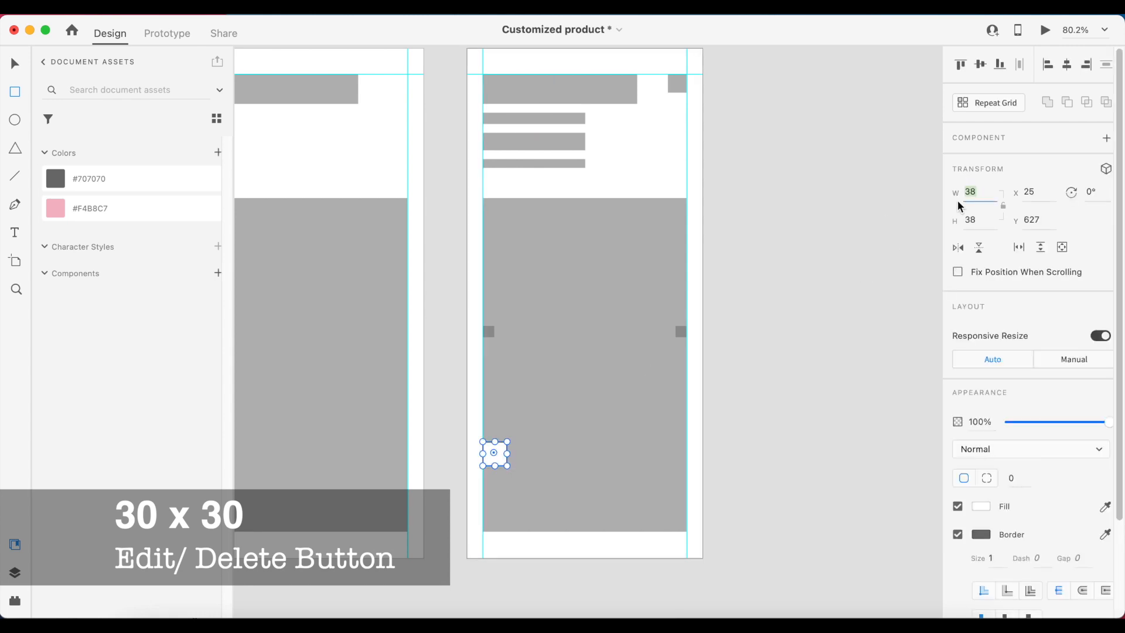
pyautogui.click(984, 219)
pyautogui.write('30')
pyautogui.press('Return')
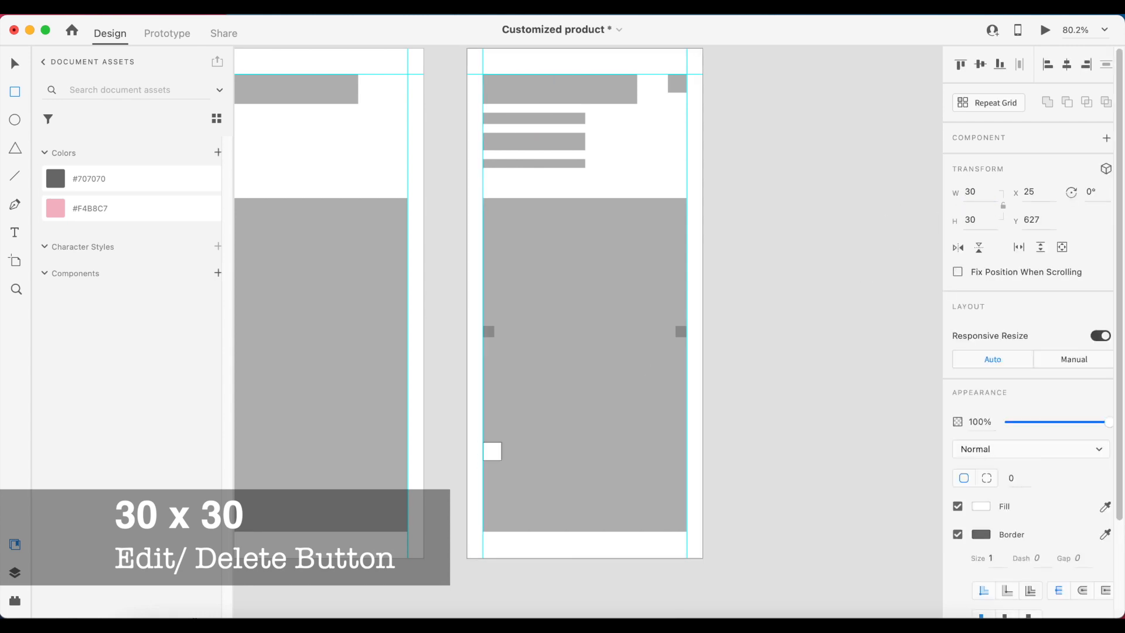
# - Fill the edit/delete button square with #707070 and set its opacity to 50%
pyautogui.click(116, 185)
pyautogui.click(975, 422)
pyautogui.write('50')
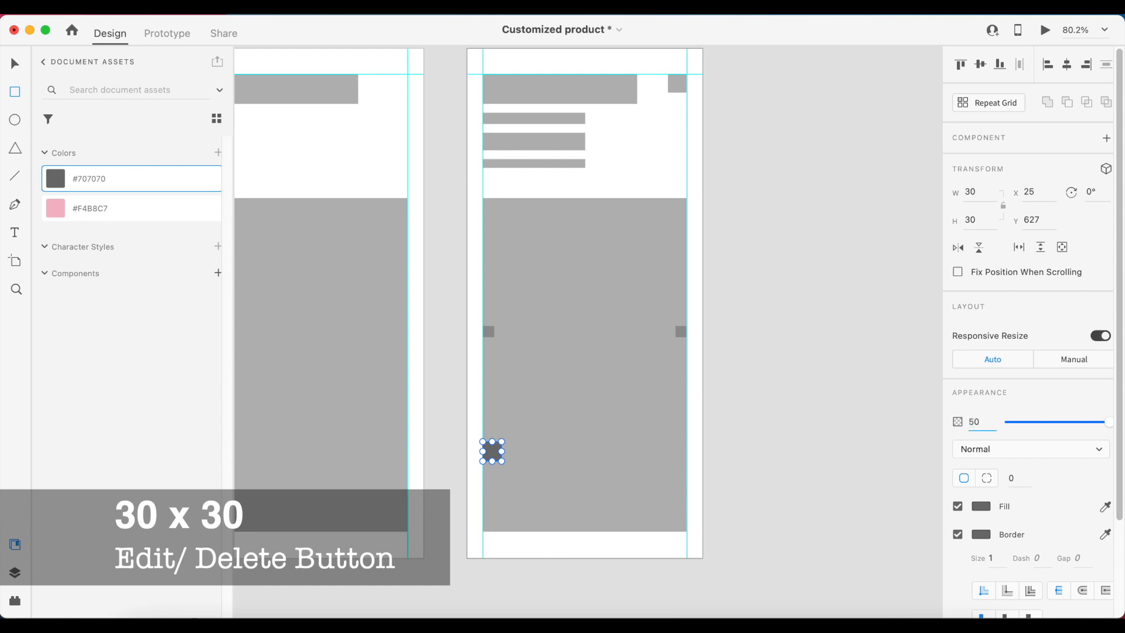
pyautogui.press('Return')
# - Lower the edit/delete square to Y 700 and duplicate it to the right guide at X 320
pyautogui.press('v')
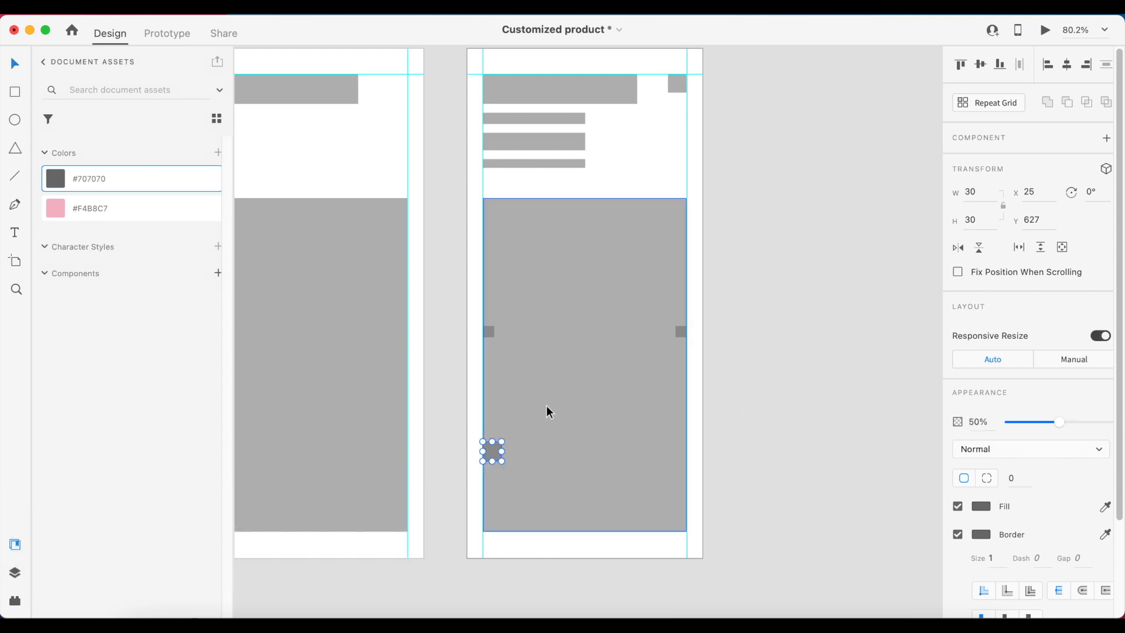
pyautogui.moveTo(495, 457); pyautogui.dragTo(679, 495)
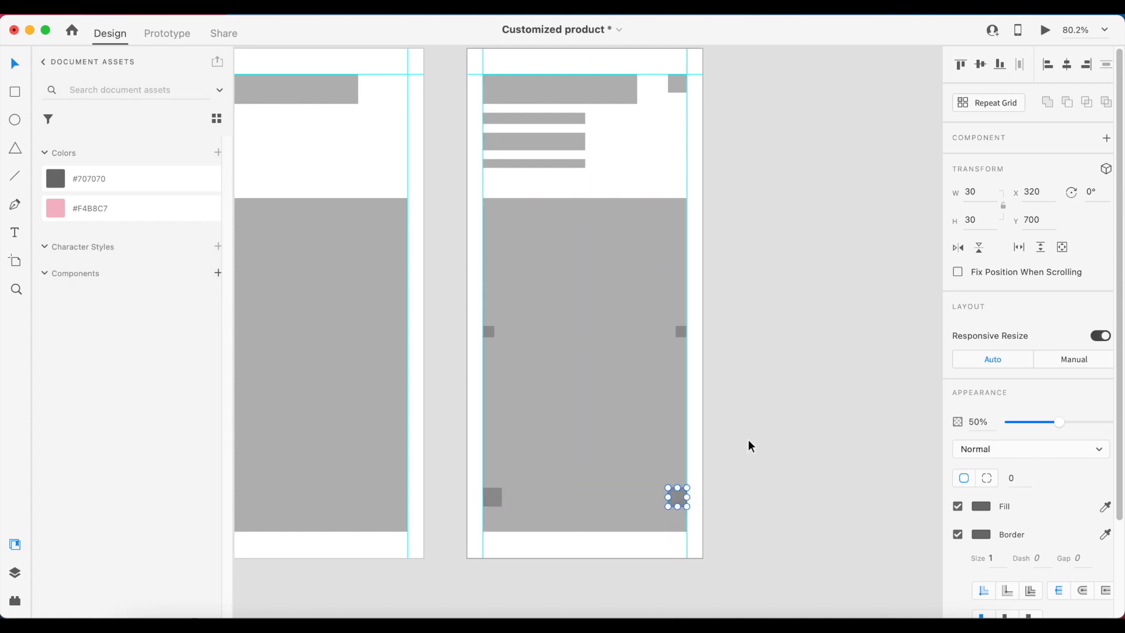
pyautogui.click(720, 424)
# - Add a text box about 311 wide left of the Home artboard's heading bar, reading "Hi Sweetie!"
pyautogui.scroll(-5, 716, 422)
pyautogui.scroll(-5, 715, 421)
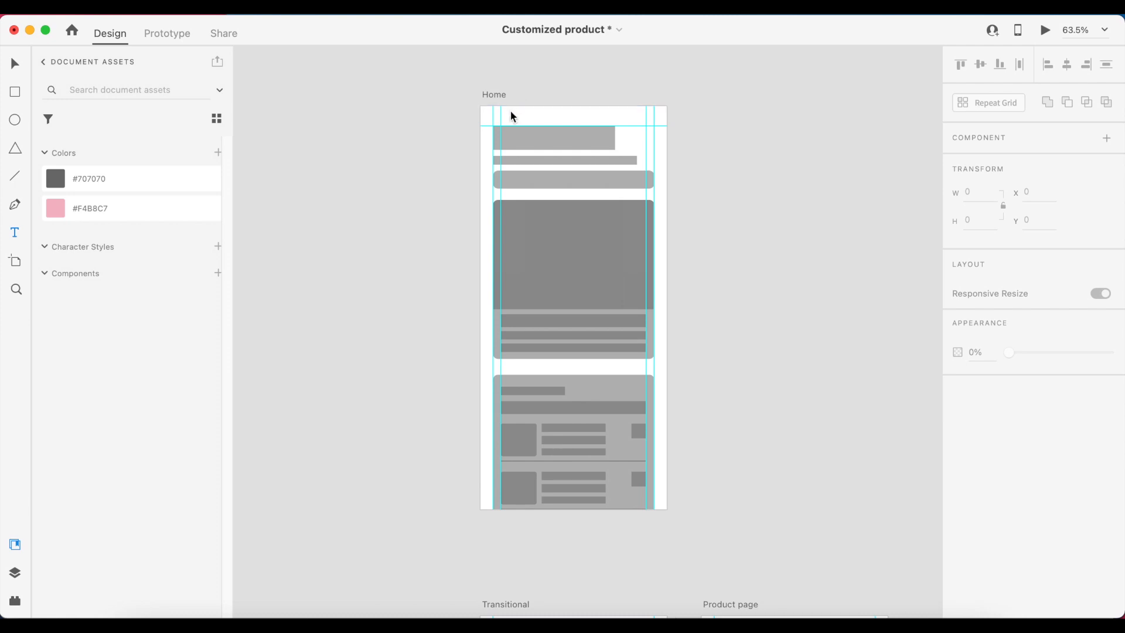
pyautogui.scroll(2, 510, 110)
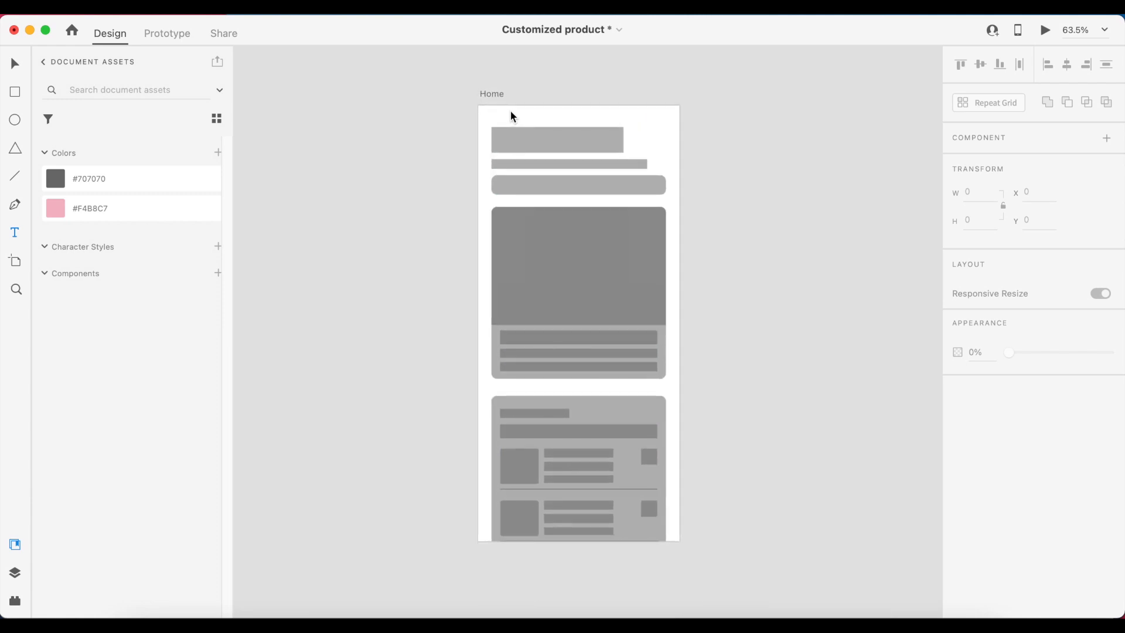
pyautogui.scroll(2, 510, 111)
pyautogui.scroll(1, 510, 110)
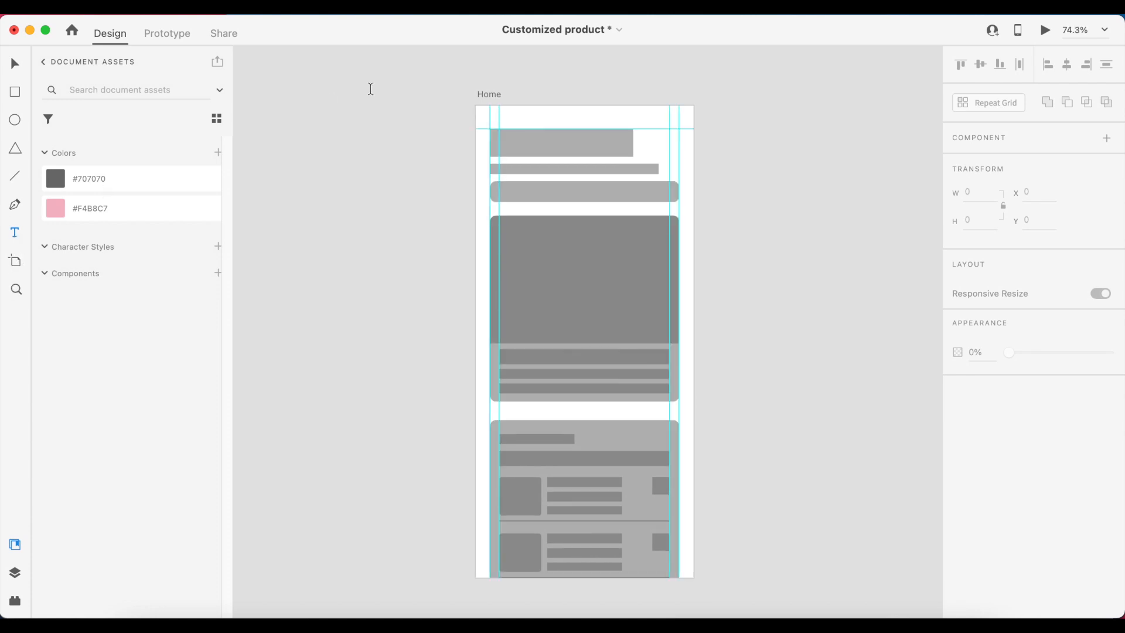
pyautogui.moveTo(282, 133); pyautogui.dragTo(463, 158)
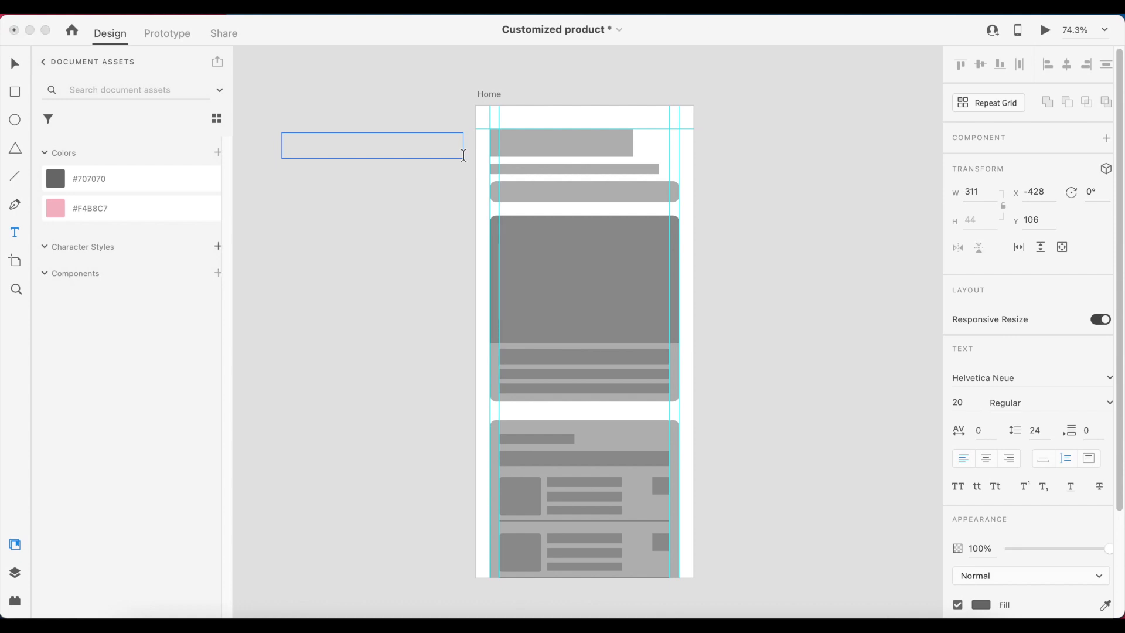
pyautogui.write('Hi Sweetie!')
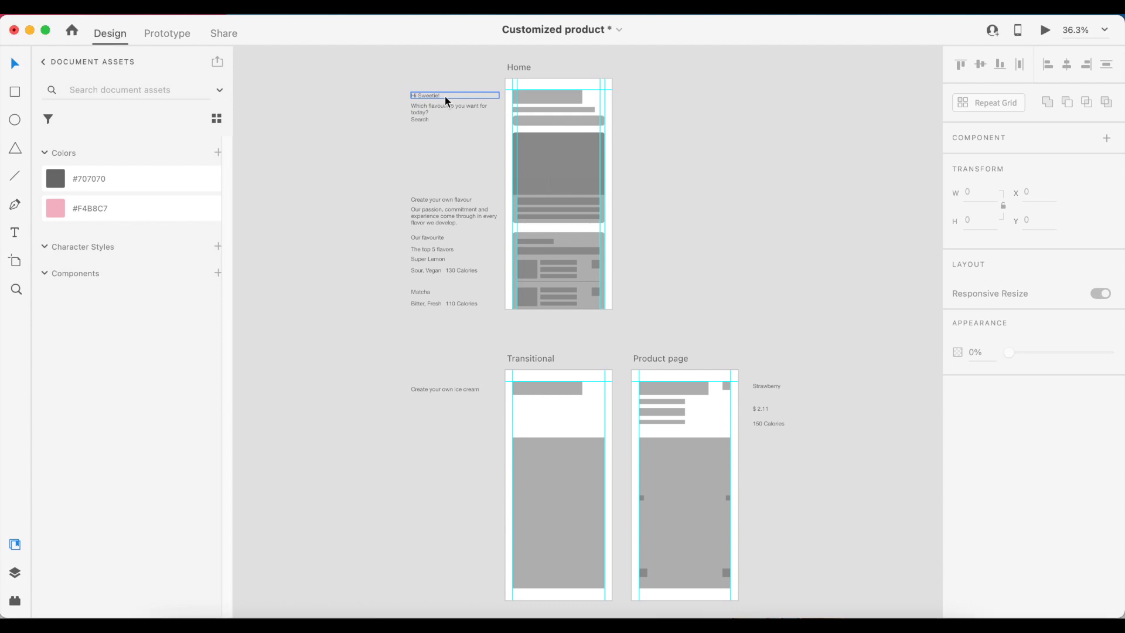
# - Set the "Hi Sweetie!" heading to font size 40 in Bold
pyautogui.doubleClick(424, 101)
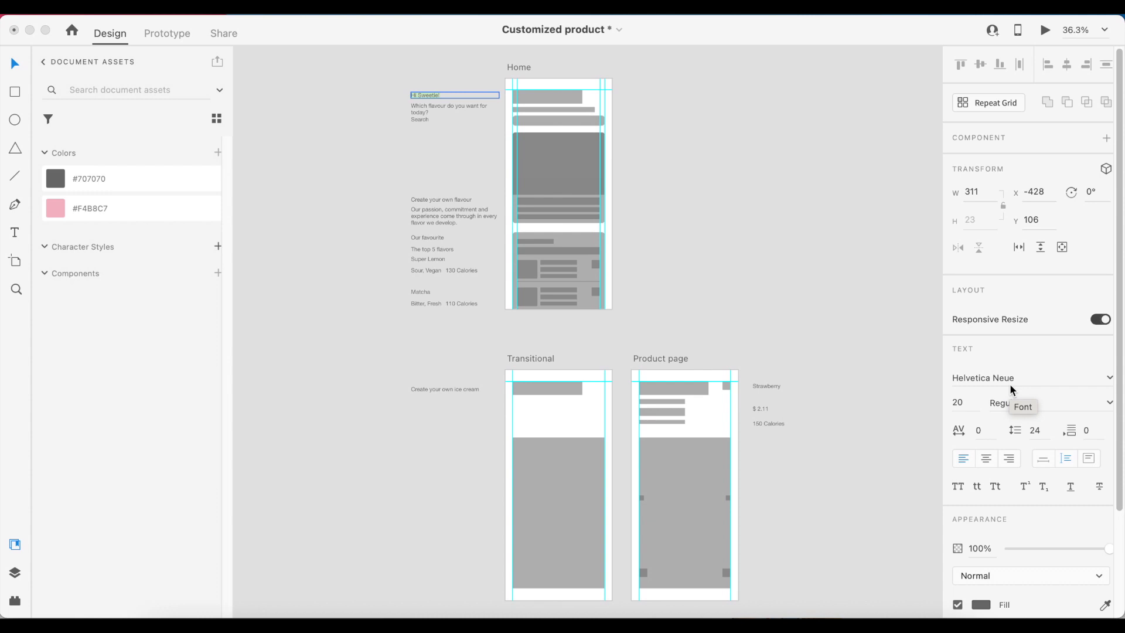
pyautogui.click(963, 402)
pyautogui.write('40')
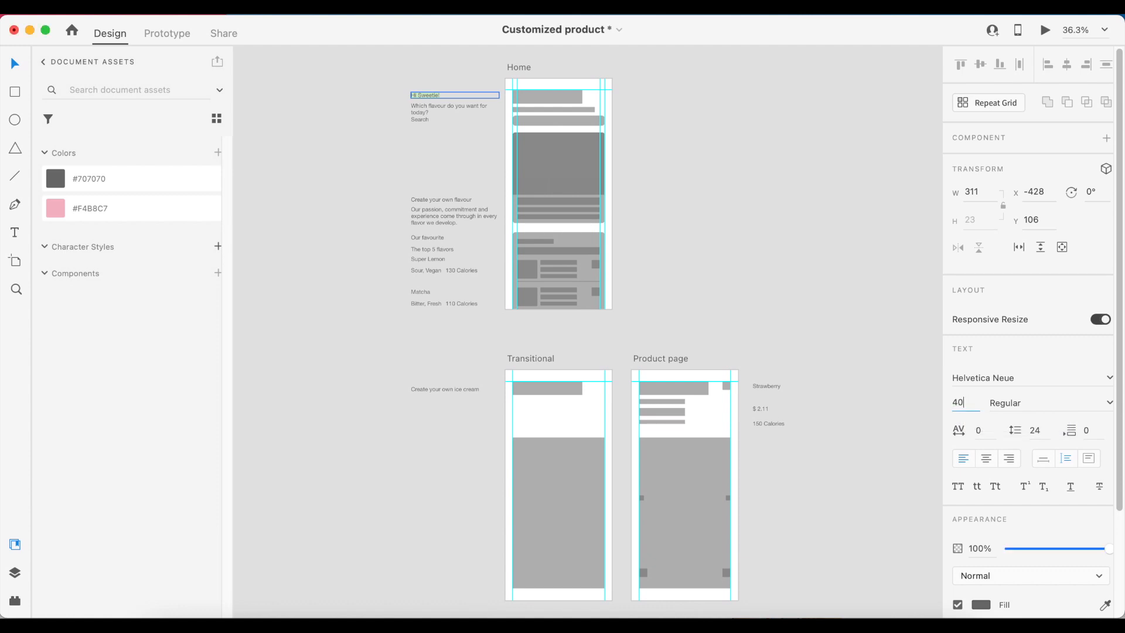
pyautogui.press('Return')
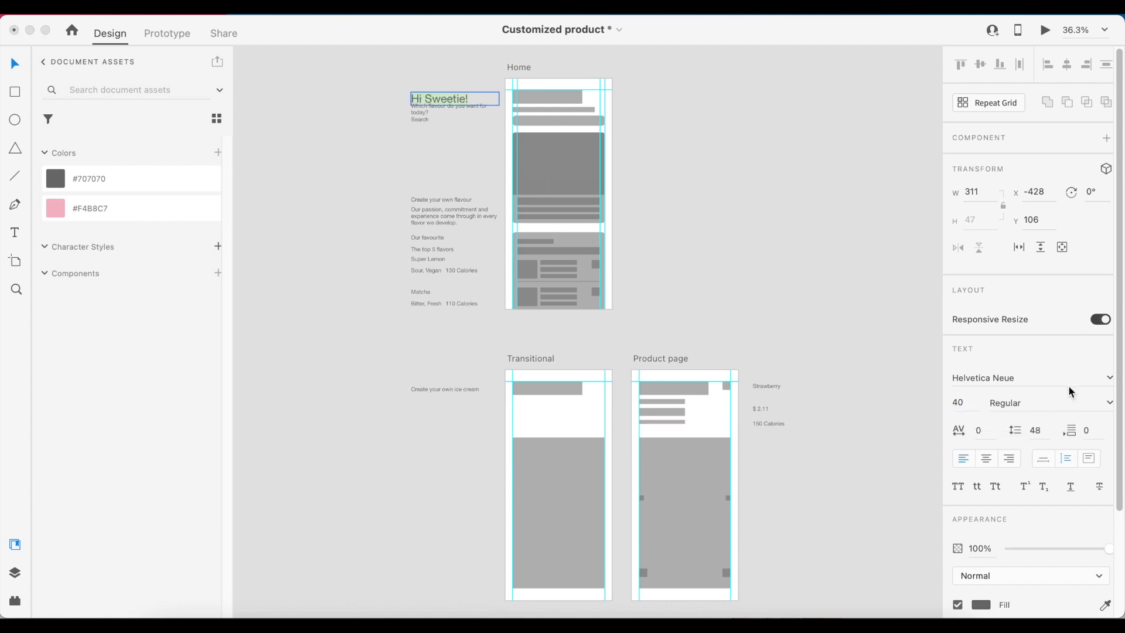
pyautogui.click(1109, 402)
pyautogui.click(1022, 545)
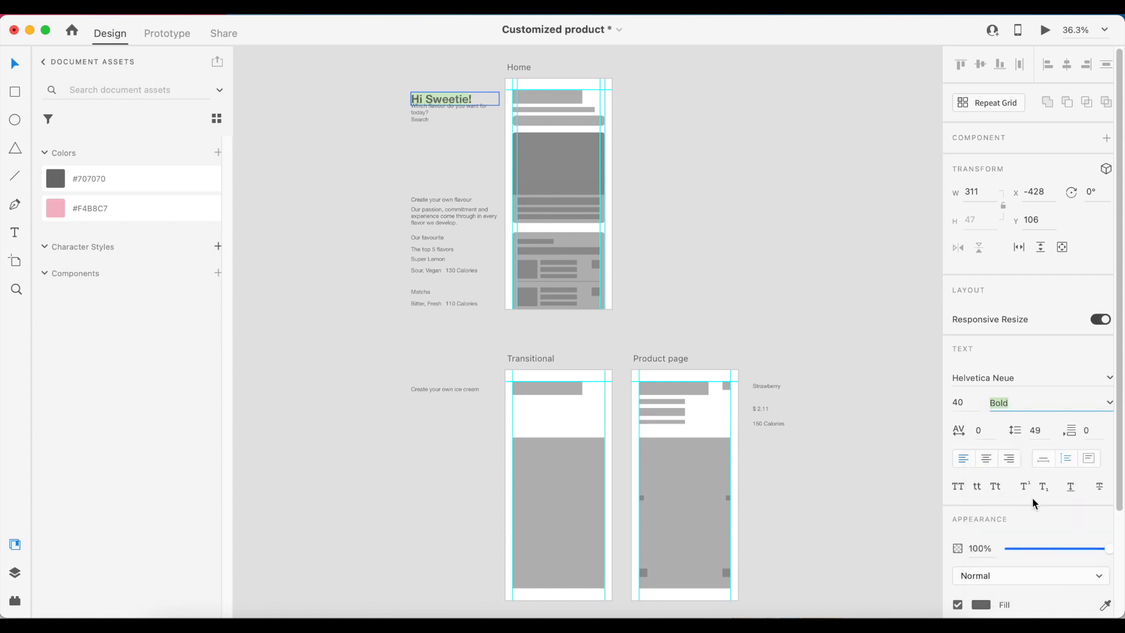
# - Switch the "Hi Sweetie!" text box to auto width and move it up clear of the line beneath
pyautogui.click(1092, 459)
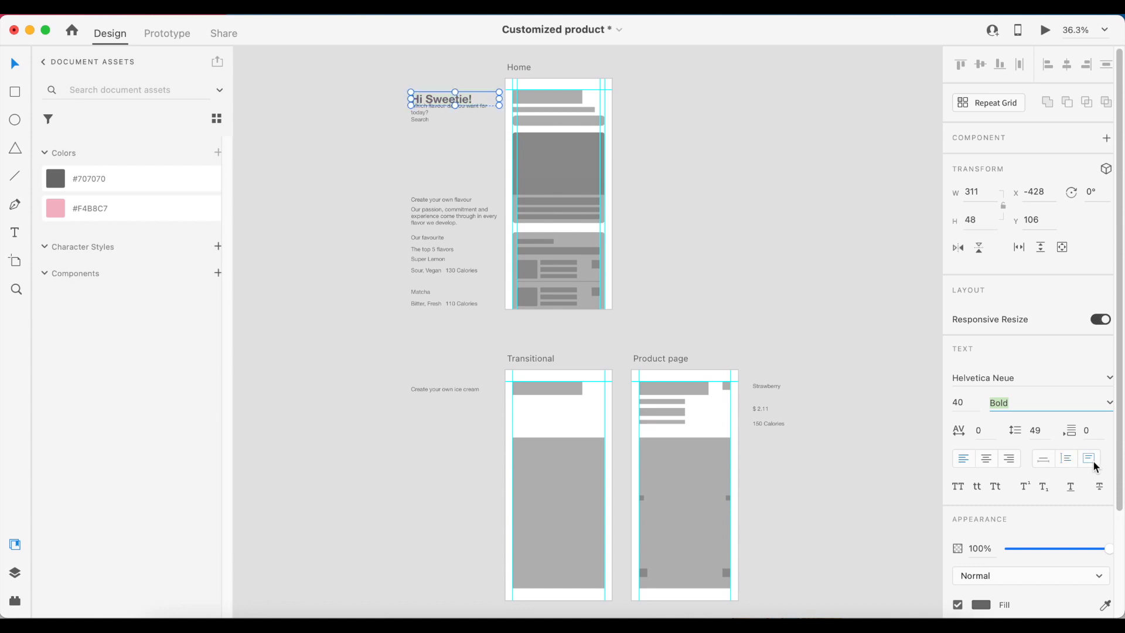
pyautogui.click(1044, 464)
pyautogui.click(675, 92)
pyautogui.scroll(5, 526, 91)
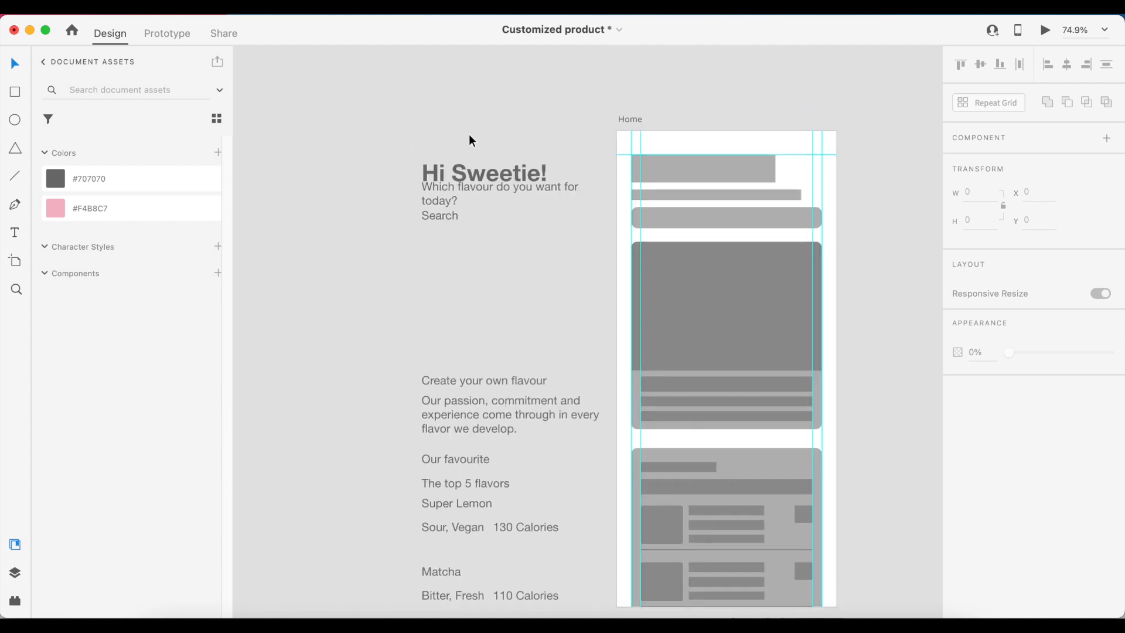
pyautogui.click(483, 160)
# - Set the "Which flavour do you want for today?" line to font size 14 with an auto-width text box
pyautogui.click(495, 198)
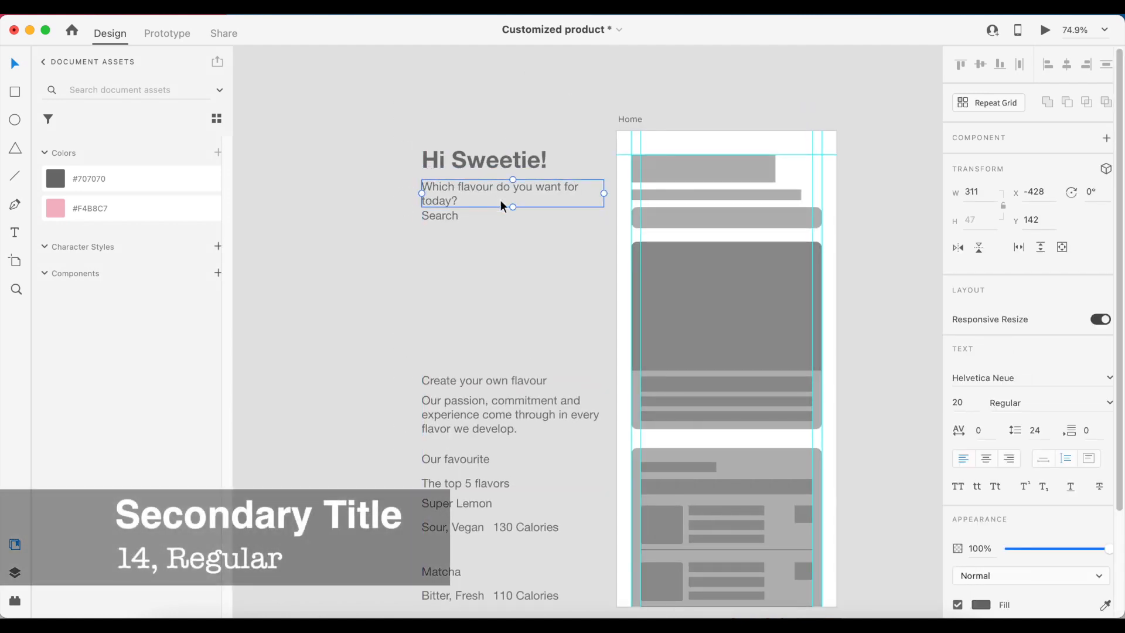
pyautogui.click(968, 403)
pyautogui.write('14')
pyautogui.press('Return')
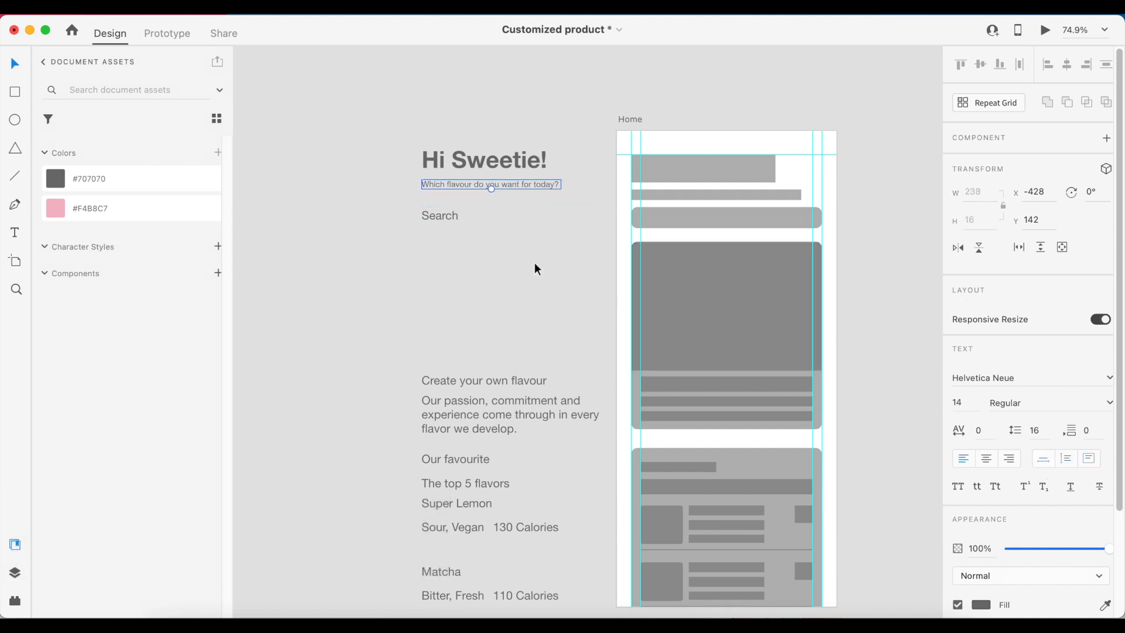
# - Set the "Search" text to font size 16 and switch its text box to auto width
pyautogui.click(526, 228)
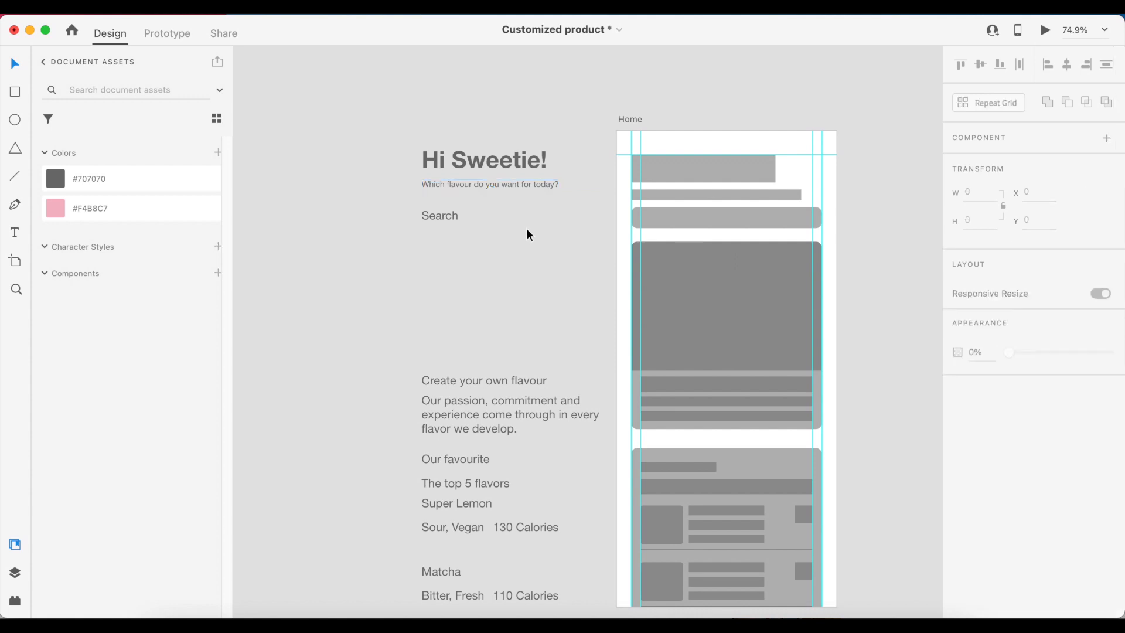
pyautogui.click(438, 217)
pyautogui.click(960, 402)
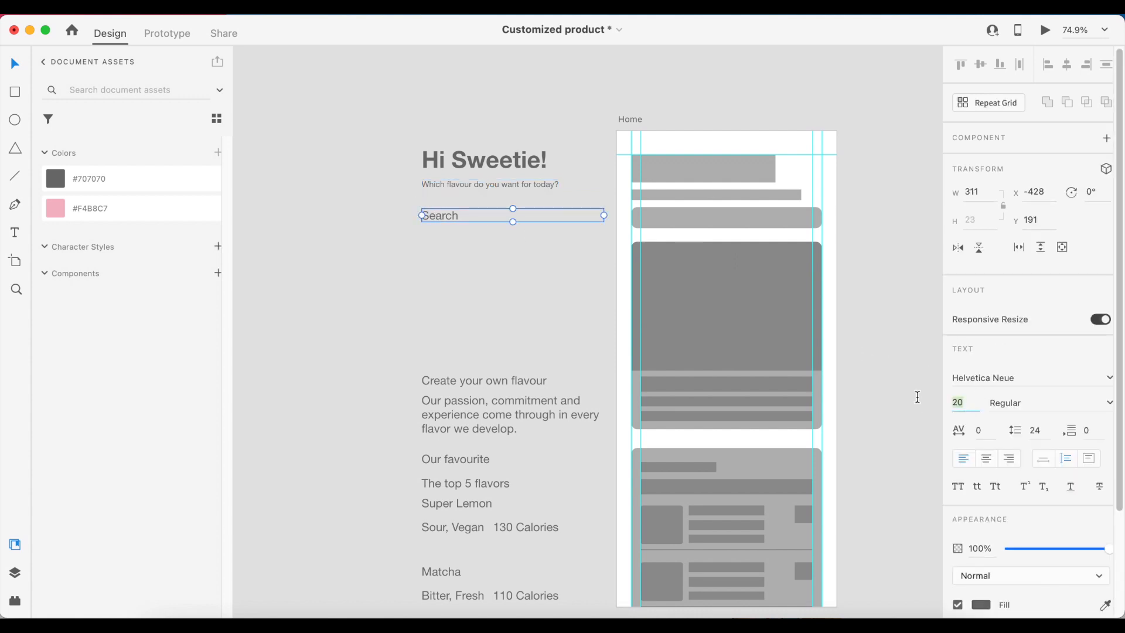
pyautogui.write('16')
pyautogui.press('Return')
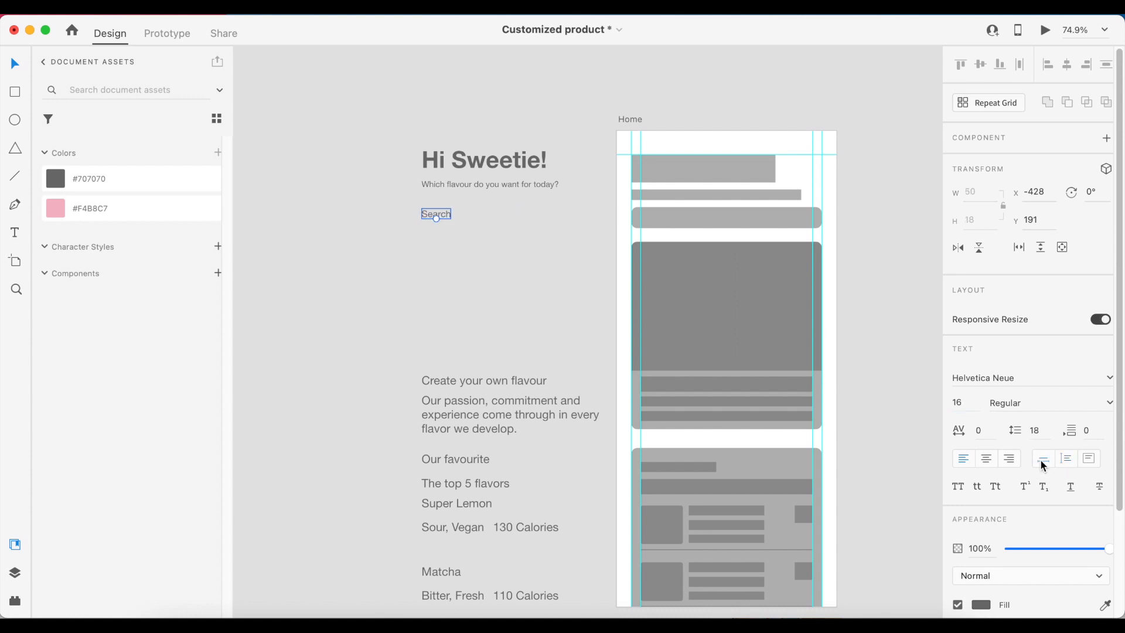
pyautogui.click(527, 222)
# - Switch the "Create your own flavour" card title to an auto-width text box and make it Bold
pyautogui.scroll(-5, 525, 292)
pyautogui.scroll(3, 524, 299)
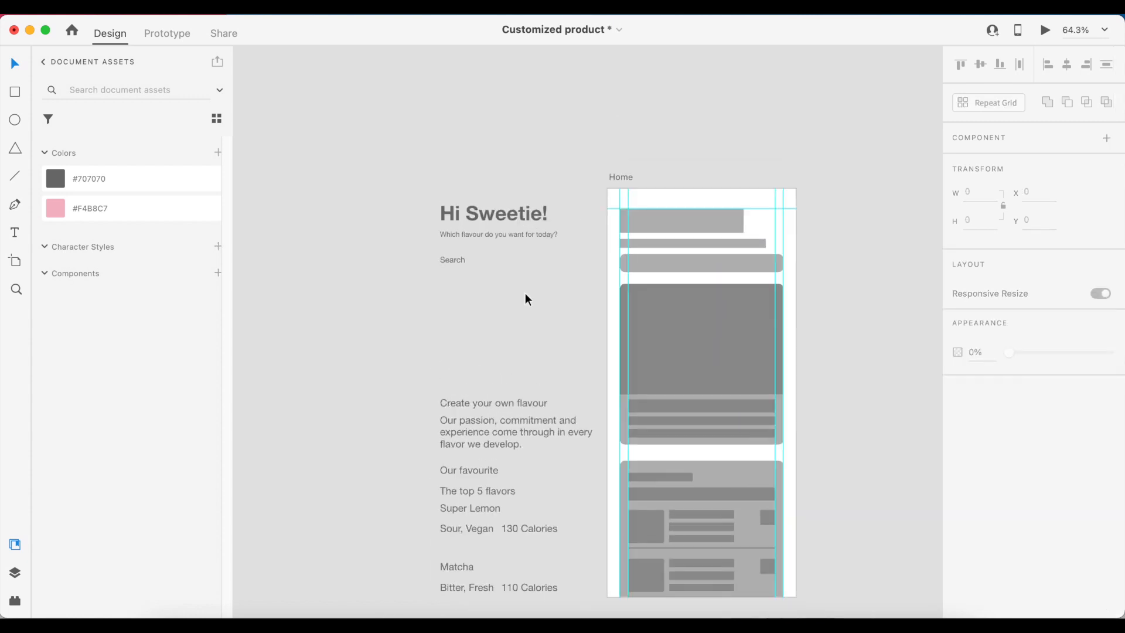
pyautogui.scroll(-2, 525, 293)
pyautogui.click(511, 282)
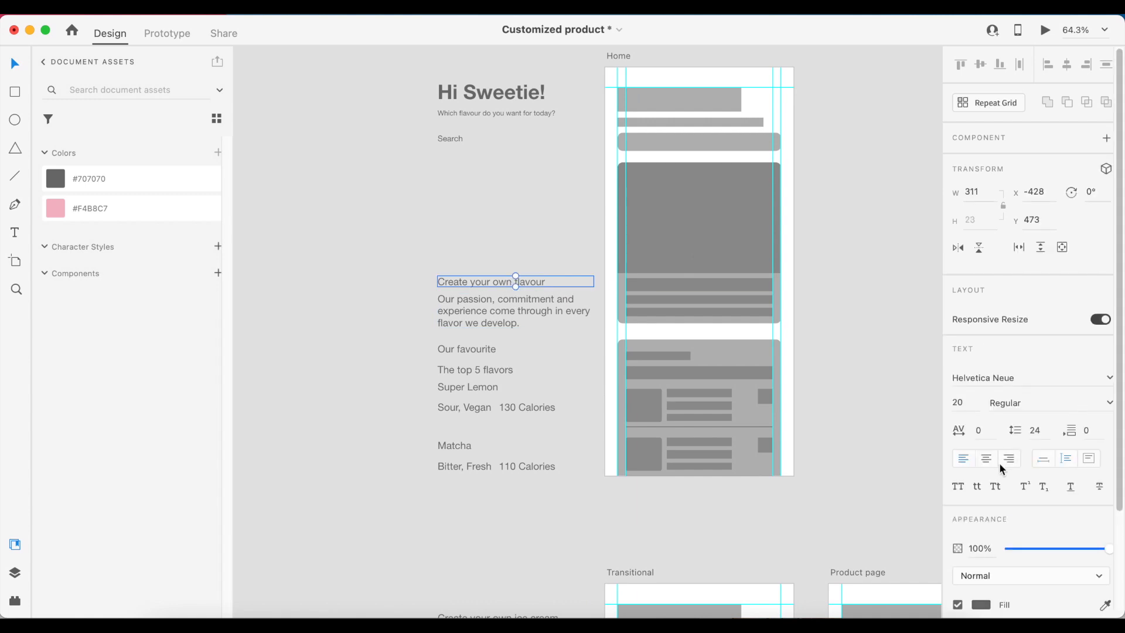
pyautogui.click(1043, 458)
pyautogui.click(960, 402)
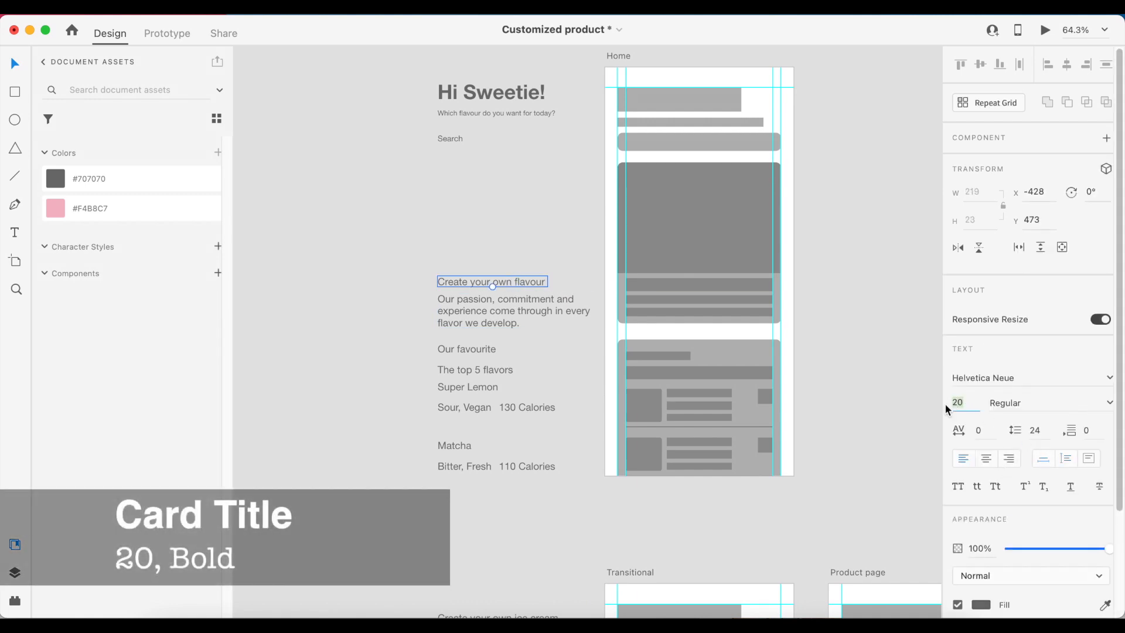
pyautogui.click(1044, 403)
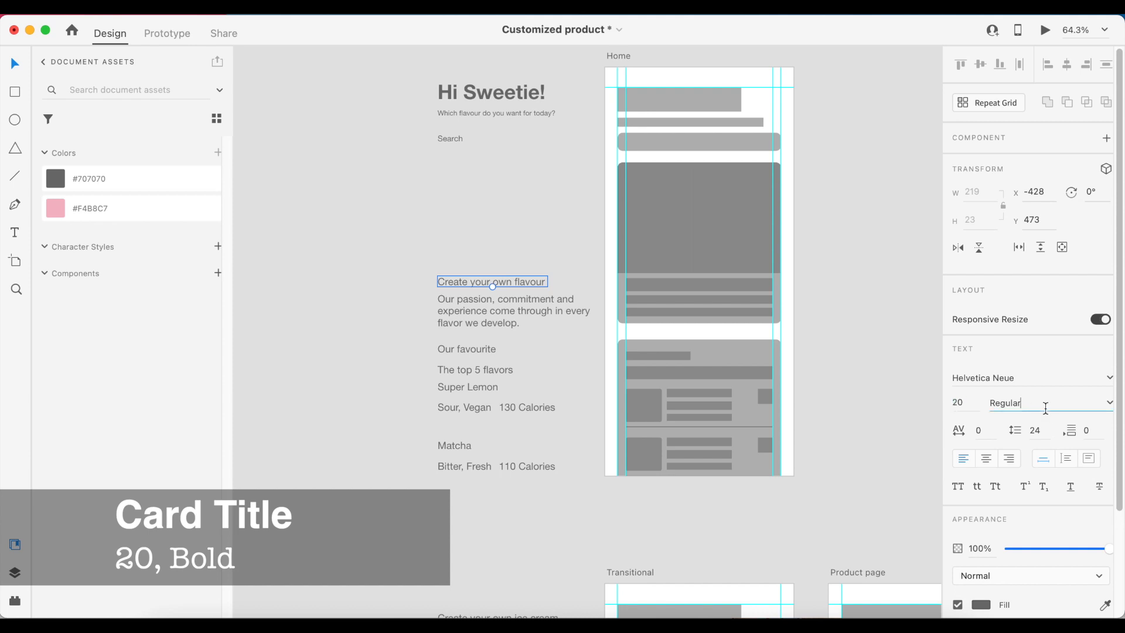
pyautogui.click(1110, 403)
pyautogui.click(1007, 544)
pyautogui.press('Escape')
# - Style the "Our favourite" caption at font size 12 in uppercase with an auto-width text box
pyautogui.click(492, 347)
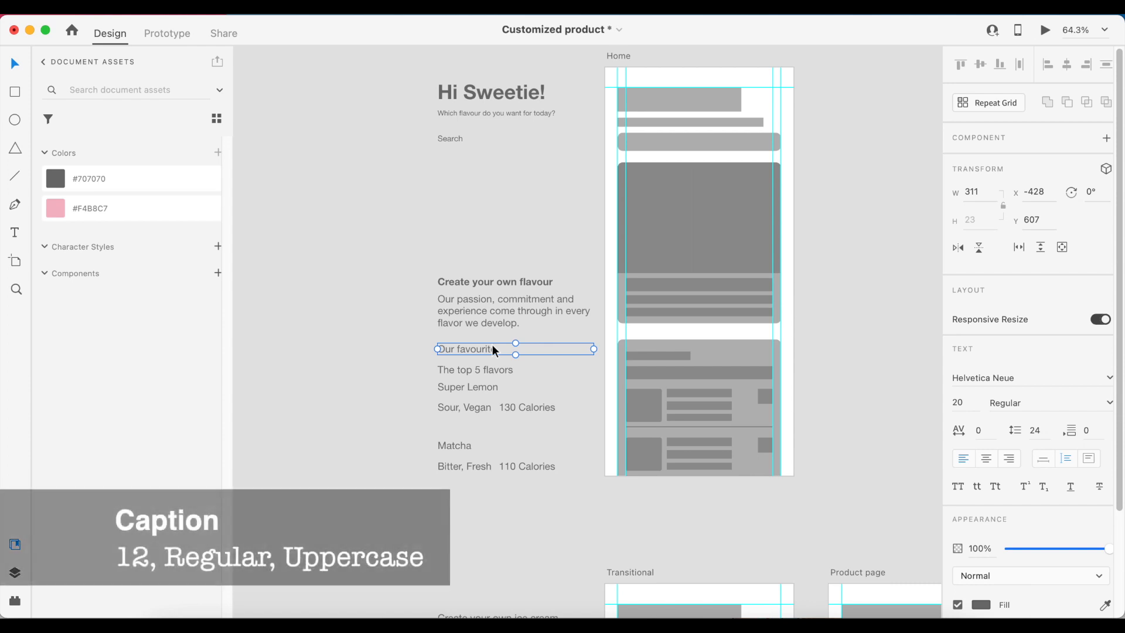
pyautogui.click(961, 403)
pyautogui.write('12')
pyautogui.press('Return')
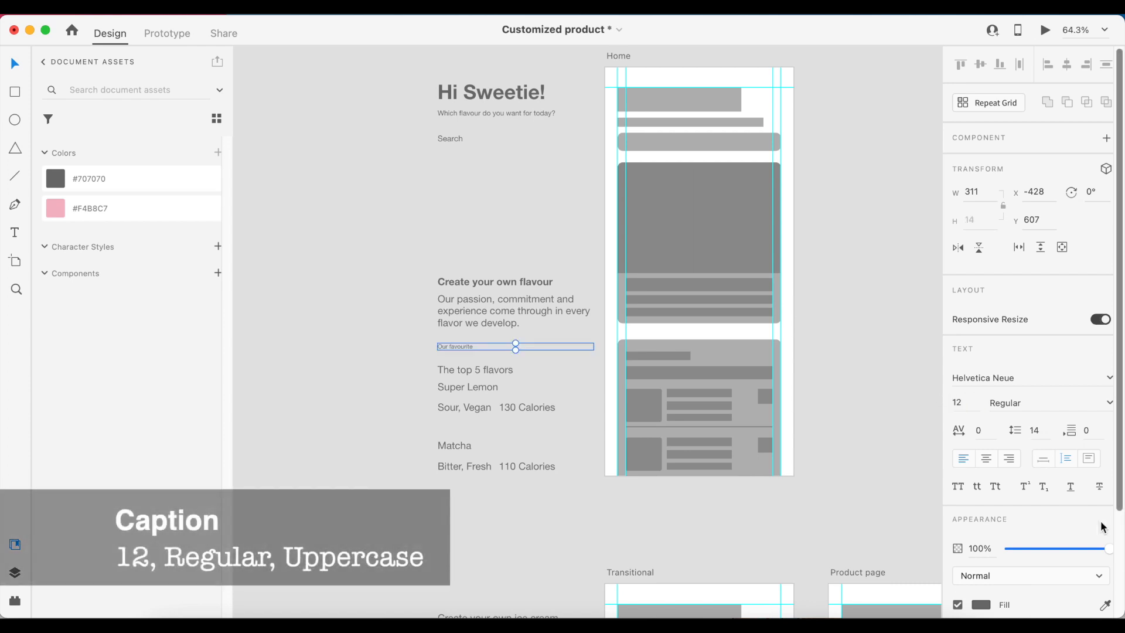
pyautogui.click(957, 486)
pyautogui.click(1042, 461)
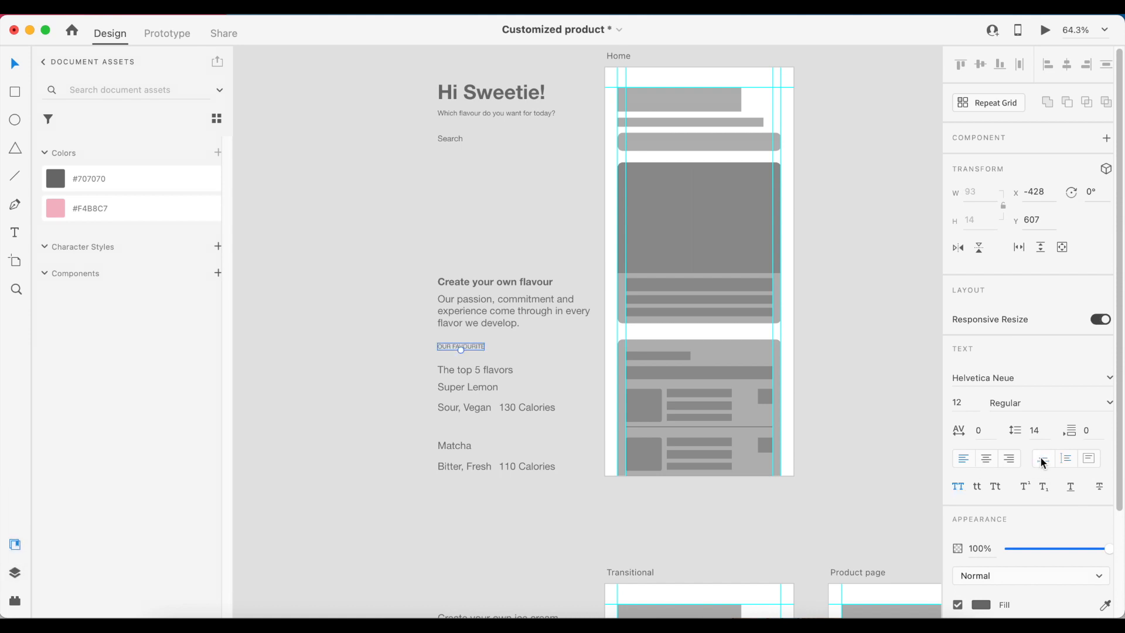
pyautogui.click(567, 355)
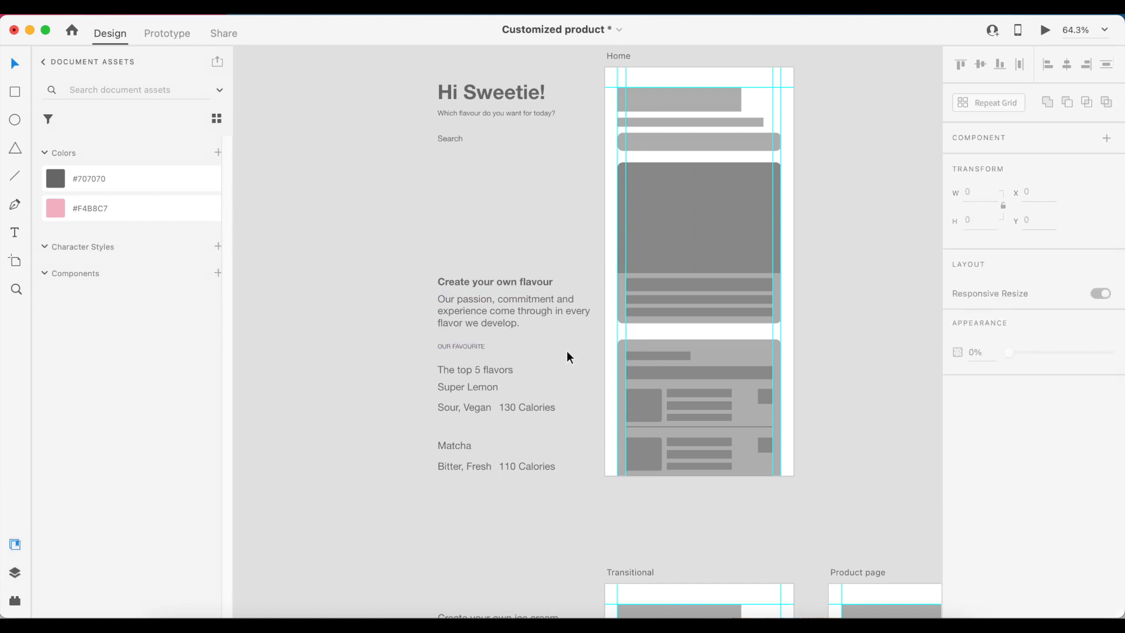
# - Set the "Super Lemon" product name to font size 16 in Medium with an auto-width text box
pyautogui.click(495, 387)
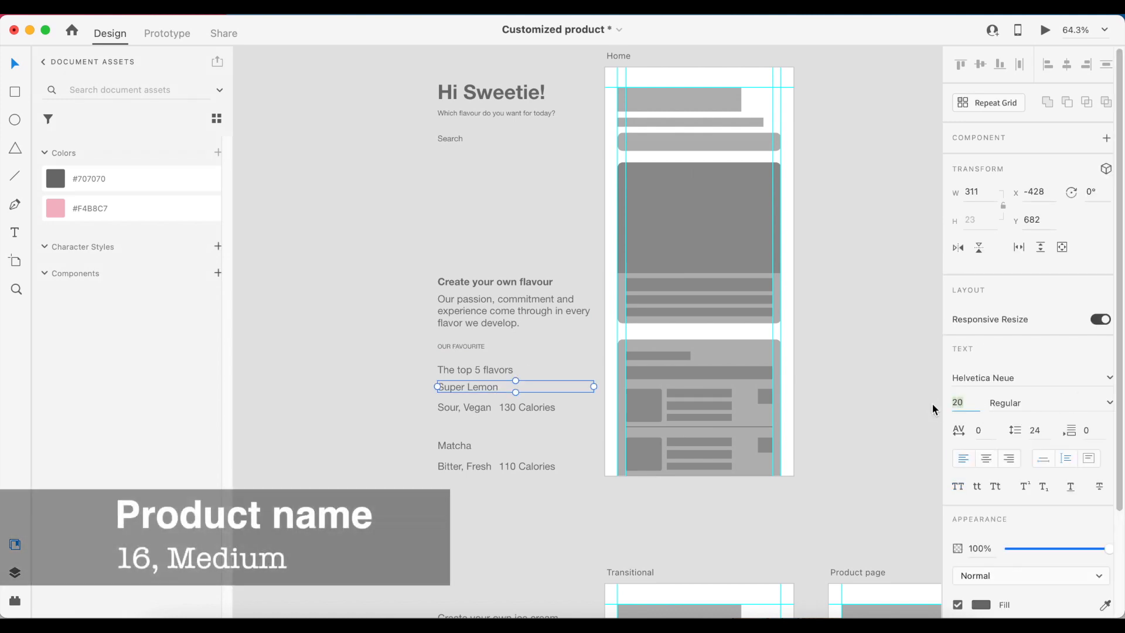
pyautogui.click(962, 400)
pyautogui.write('16')
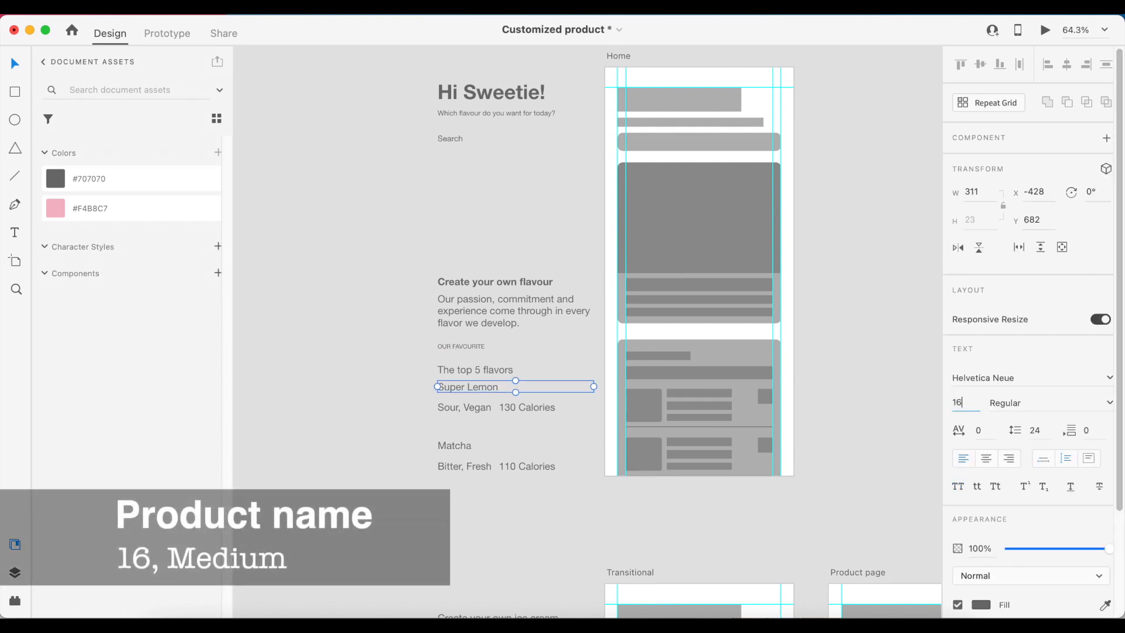
pyautogui.click(1108, 406)
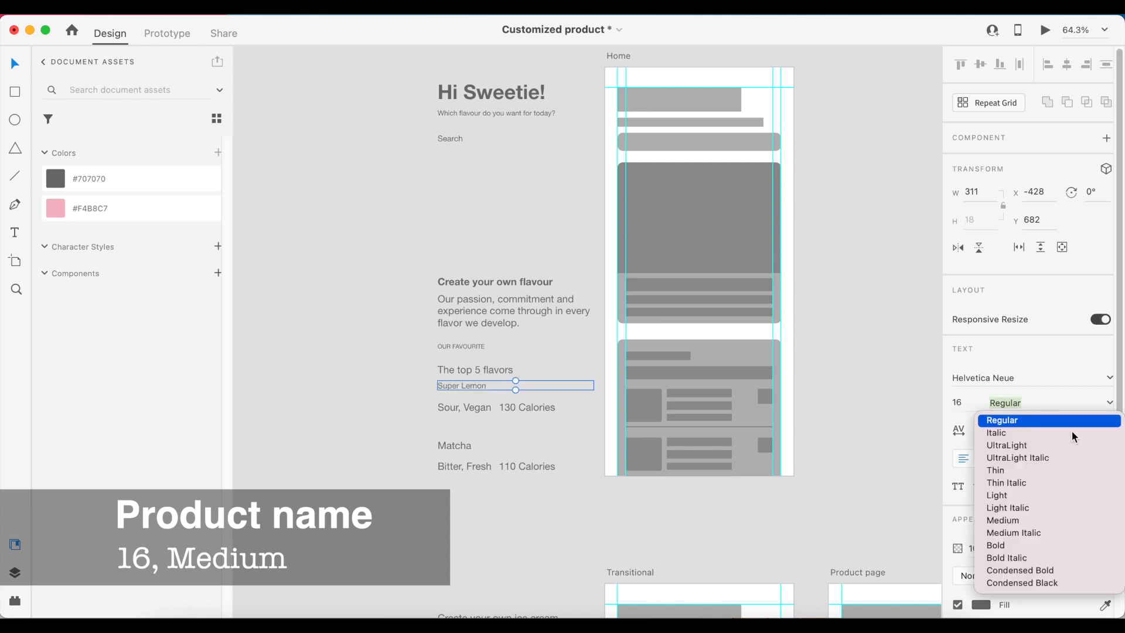
pyautogui.click(1023, 520)
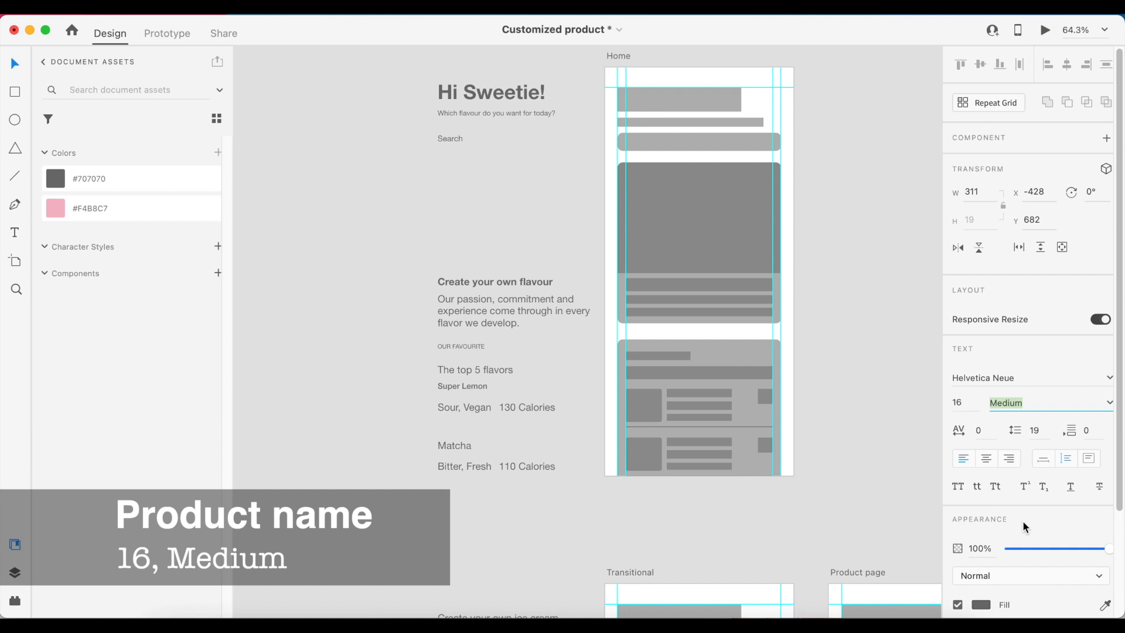
pyautogui.click(1043, 462)
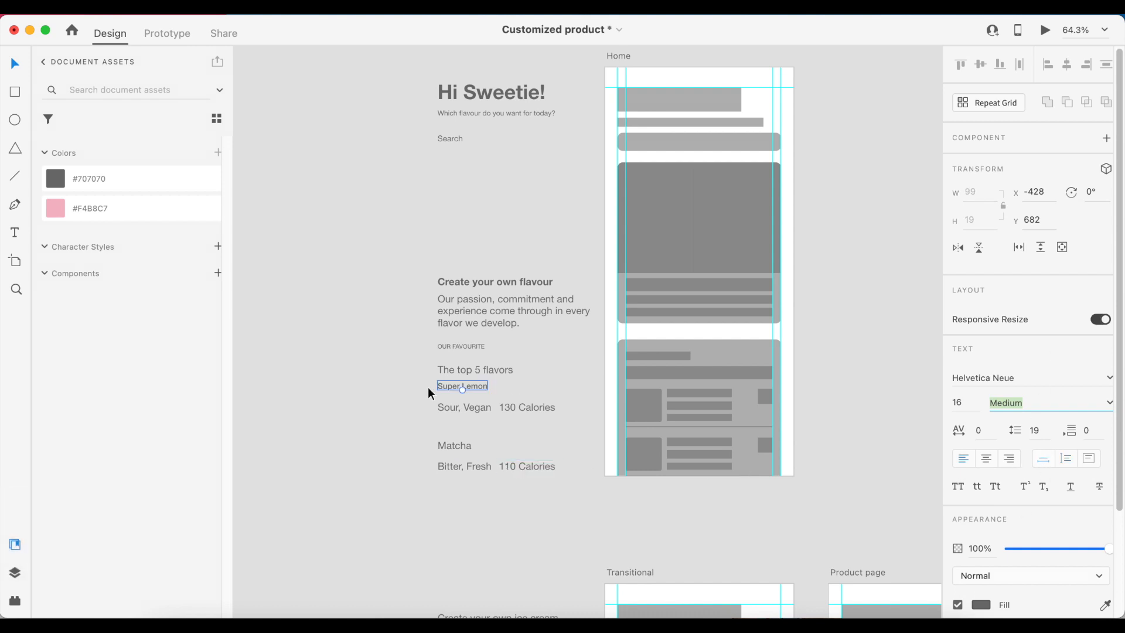
# - Set the "Sour, Vegan" text under the Super Lemon product name to font size 12
pyautogui.click(468, 407)
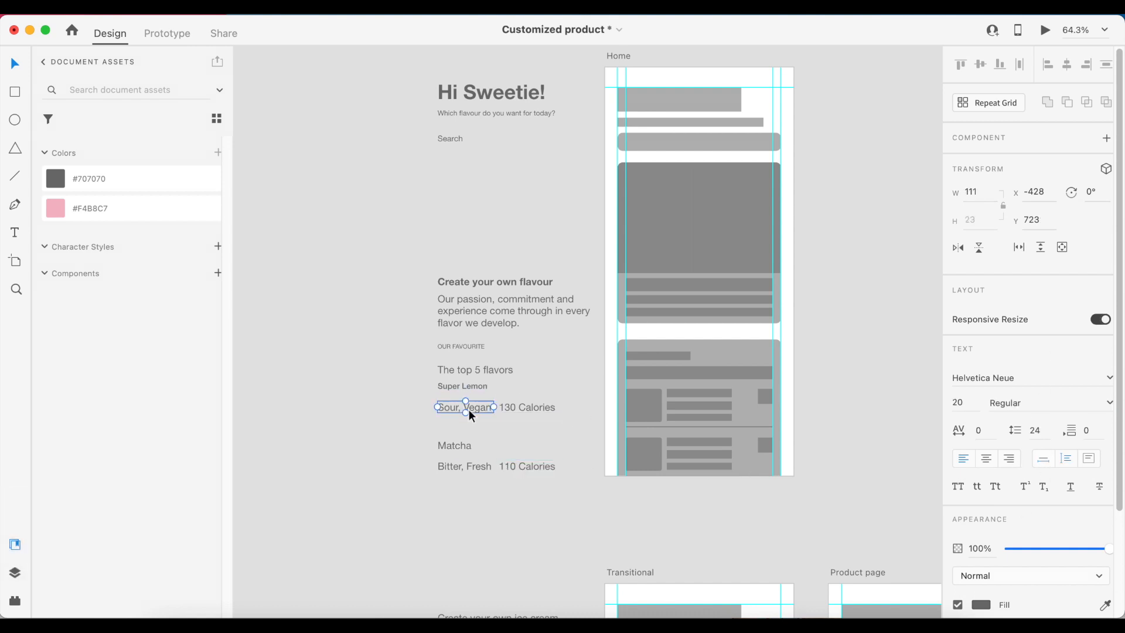
pyautogui.click(955, 403)
pyautogui.write('12')
pyautogui.press('Return')
pyautogui.click(585, 427)
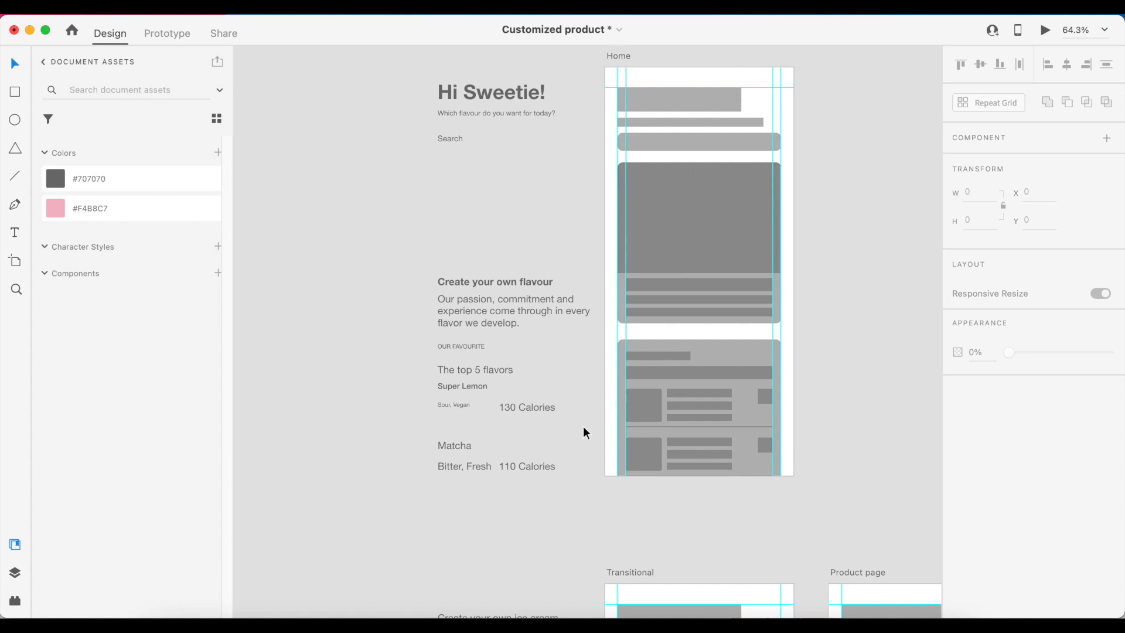
# - Set the "$ 2.11" price beside the Product page artboard to font size 24 with an auto-width text box
pyautogui.scroll(-5, 583, 426)
pyautogui.hscroll(3, 583, 426)
pyautogui.hscroll(3, 580, 421)
pyautogui.scroll(-1, 580, 421)
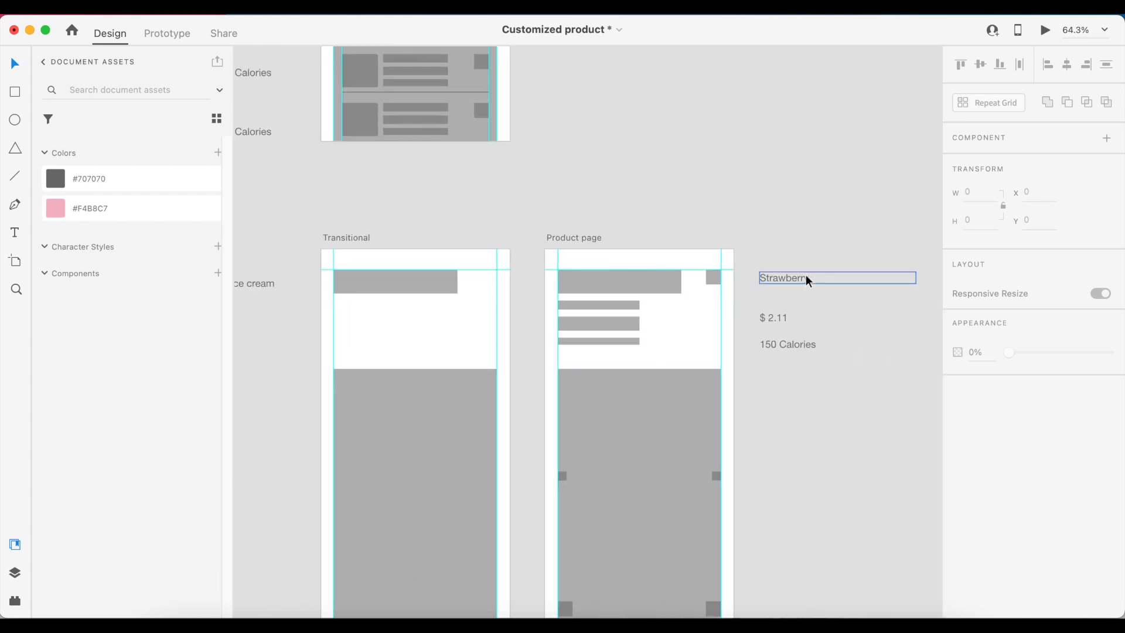
pyautogui.click(783, 320)
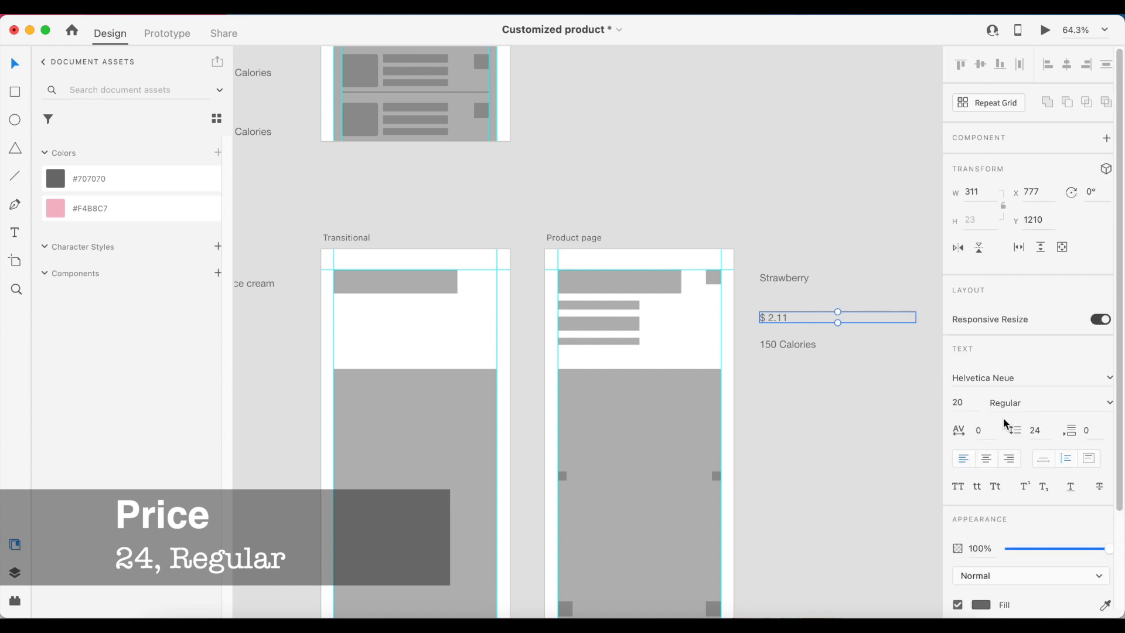
pyautogui.moveTo(961, 398); pyautogui.dragTo(954, 398)
pyautogui.write('24')
pyautogui.press('Return')
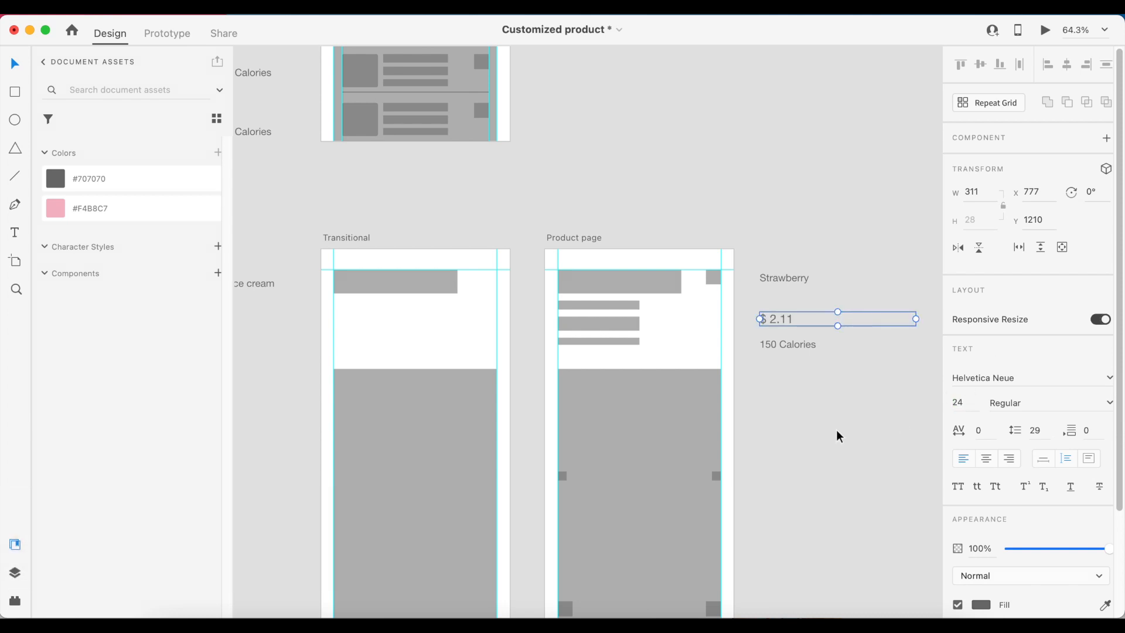
pyautogui.click(1049, 454)
pyautogui.click(750, 421)
# - Switch all text boxes from "Create your own flavour" down, including those beside the Transitional and Product page artboards, to auto width
pyautogui.scroll(-5, 826, 428)
pyautogui.scroll(3, 826, 427)
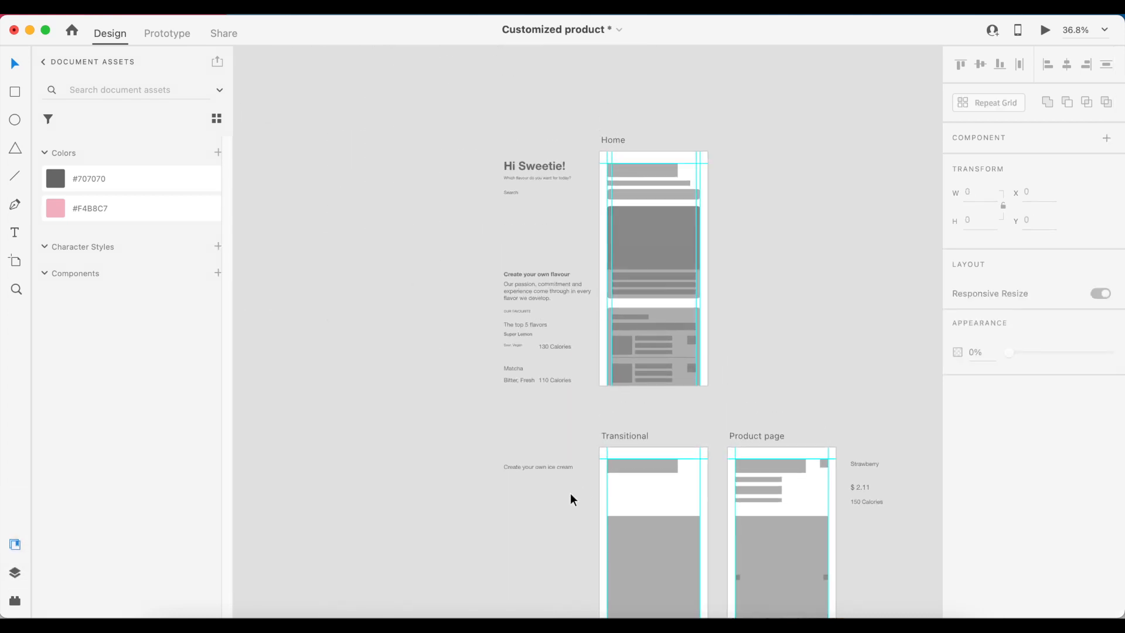
pyautogui.moveTo(571, 494); pyautogui.dragTo(449, 228)
pyautogui.moveTo(888, 529); pyautogui.dragTo(849, 411)
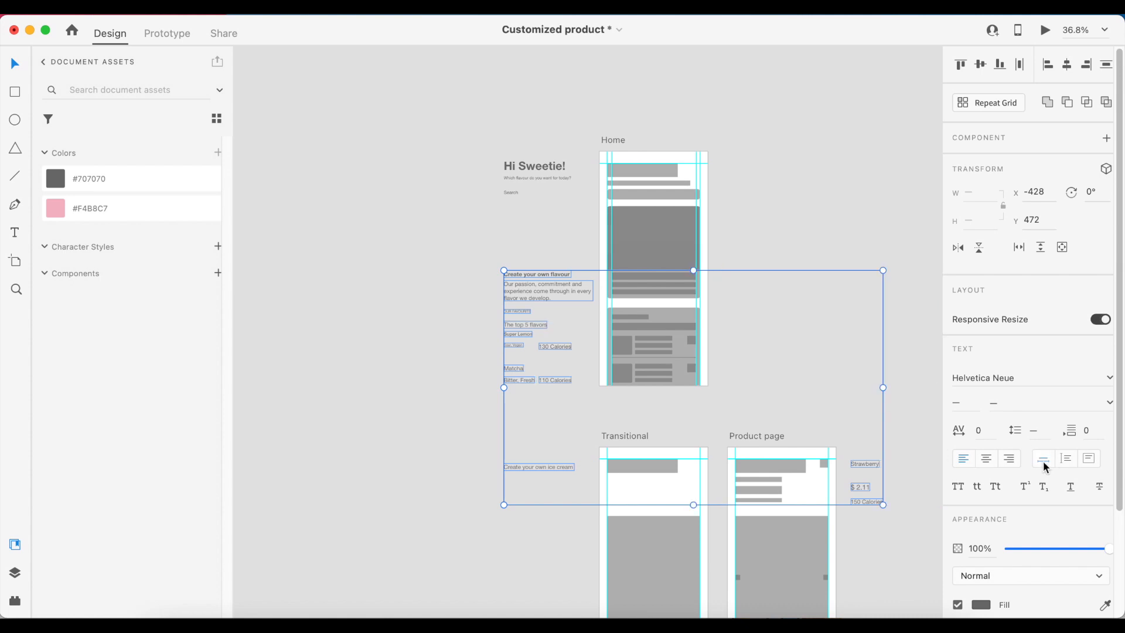
pyautogui.click(786, 206)
# - Change the fill of every text beside the three artboards to #333333
pyautogui.moveTo(598, 492); pyautogui.dragTo(450, 79)
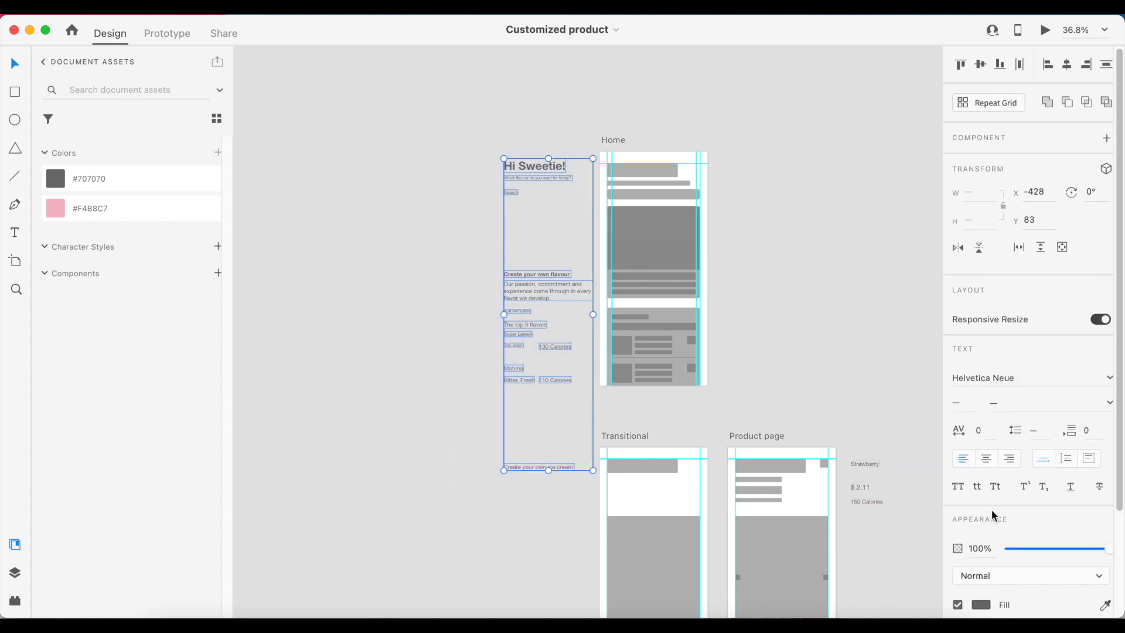
pyautogui.moveTo(895, 555); pyautogui.dragTo(853, 409)
pyautogui.click(989, 604)
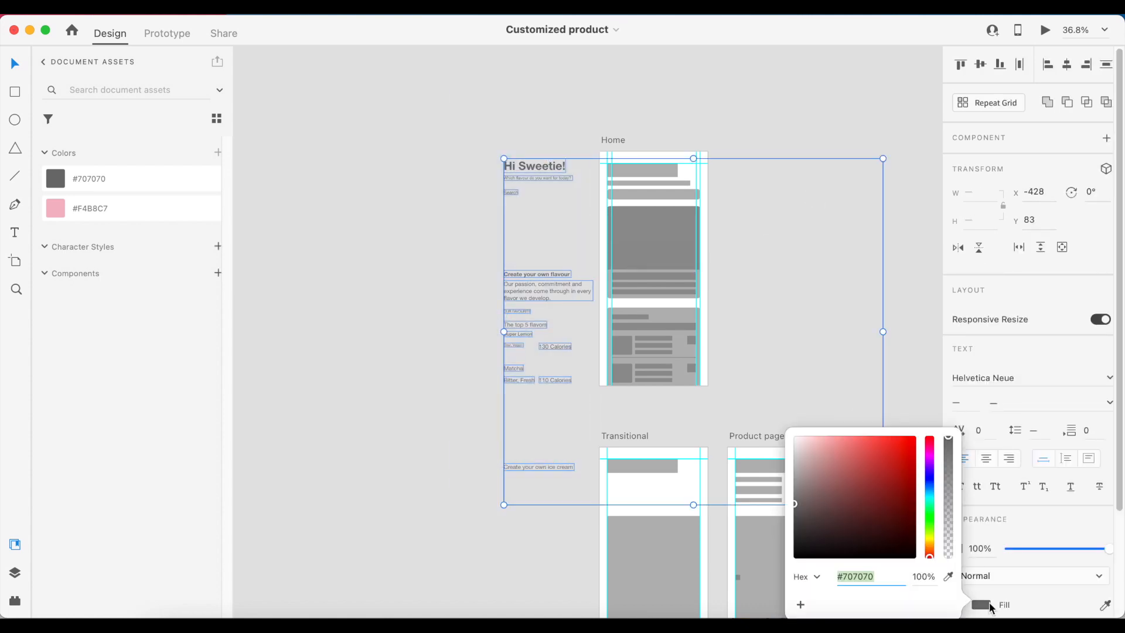
pyautogui.write('333333')
pyautogui.press('Return')
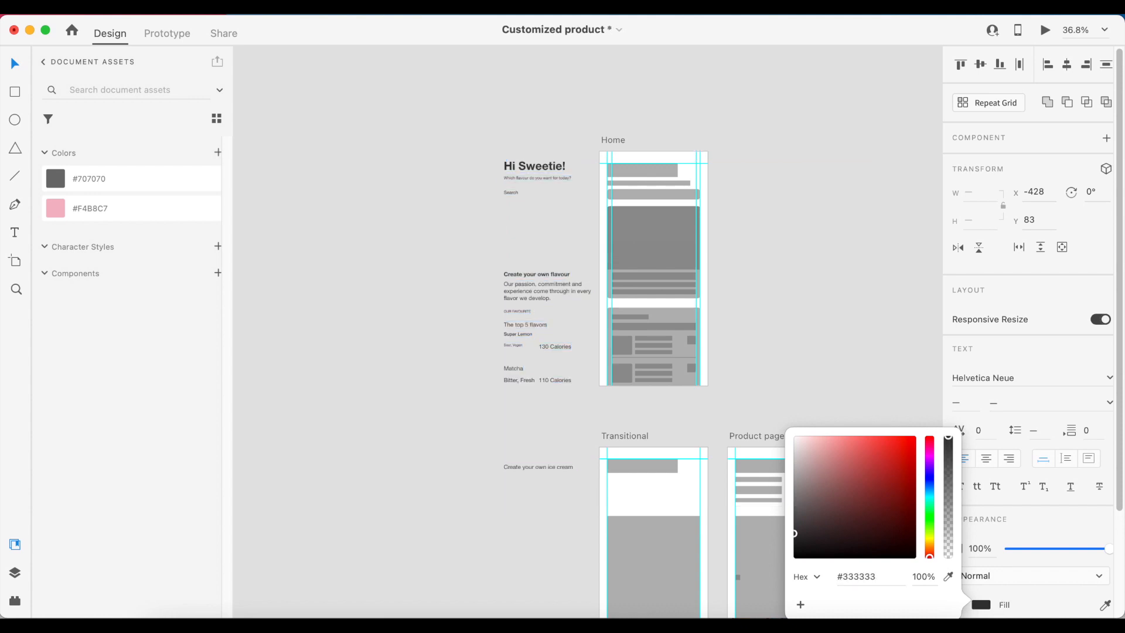
pyautogui.click(917, 244)
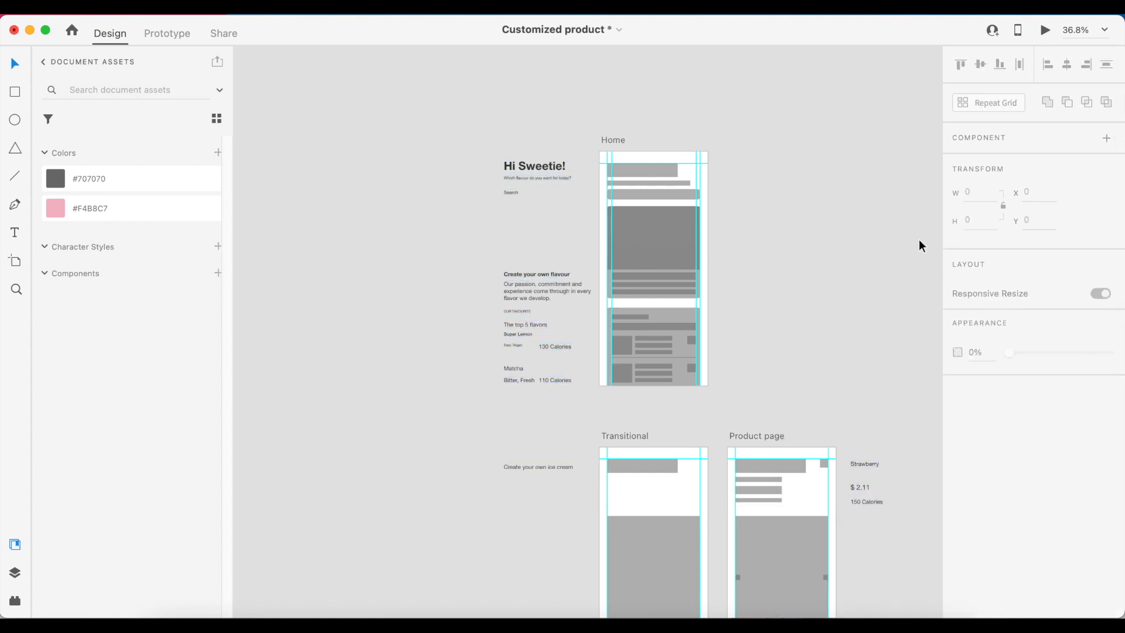
# - Add one text of each style, from the "Hi Sweetie!" heading through "Sour, Vegan" plus the "$ 2.11" price, to the document assets as character styles
pyautogui.hscroll(3, 916, 240)
pyautogui.scroll(-1, 917, 240)
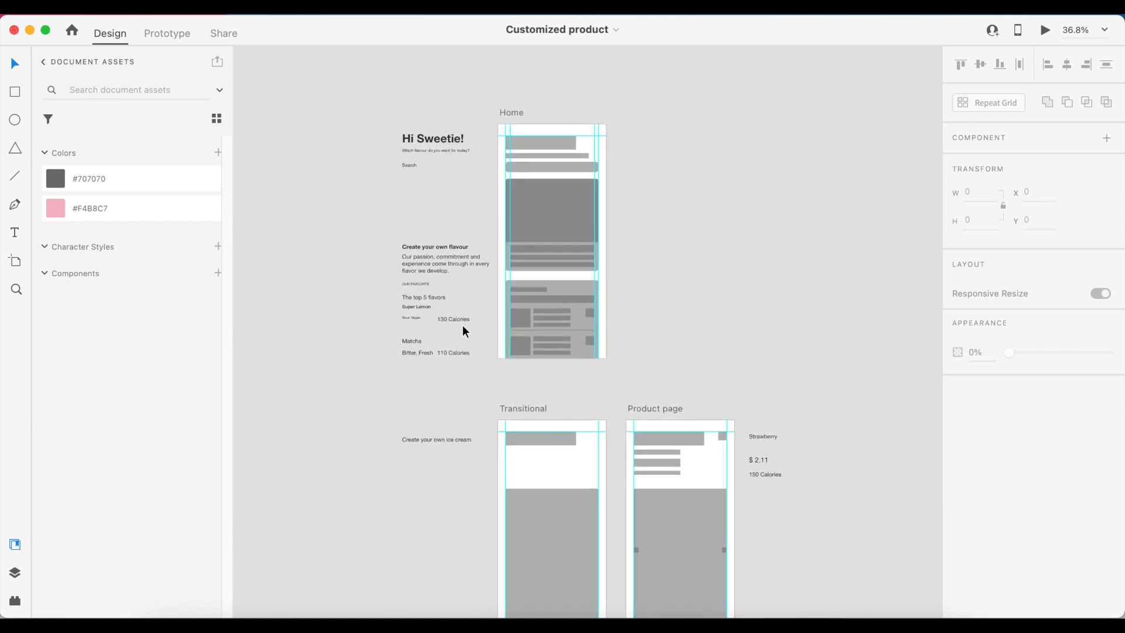
pyautogui.click(423, 136)
pyautogui.keyDown('shift'); pyautogui.click(420, 150); pyautogui.keyUp('shift')
pyautogui.keyDown('shift'); pyautogui.click(410, 165); pyautogui.keyUp('shift')
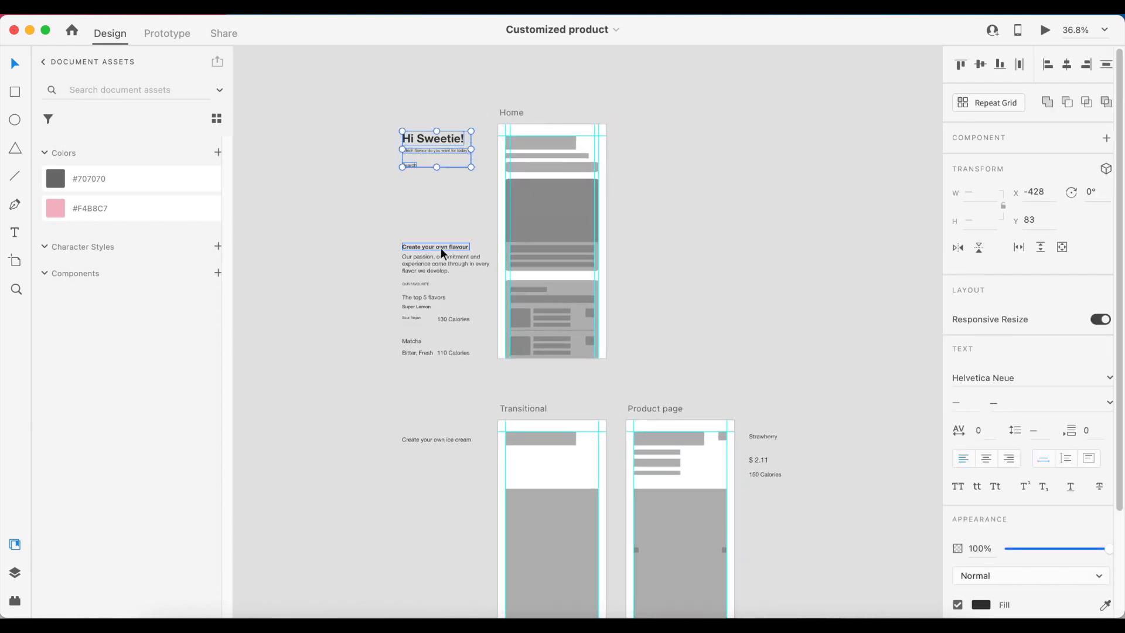
pyautogui.keyDown('shift'); pyautogui.click(440, 247); pyautogui.keyUp('shift')
pyautogui.keyDown('shift'); pyautogui.click(425, 284); pyautogui.keyUp('shift')
pyautogui.scroll(5, 430, 297)
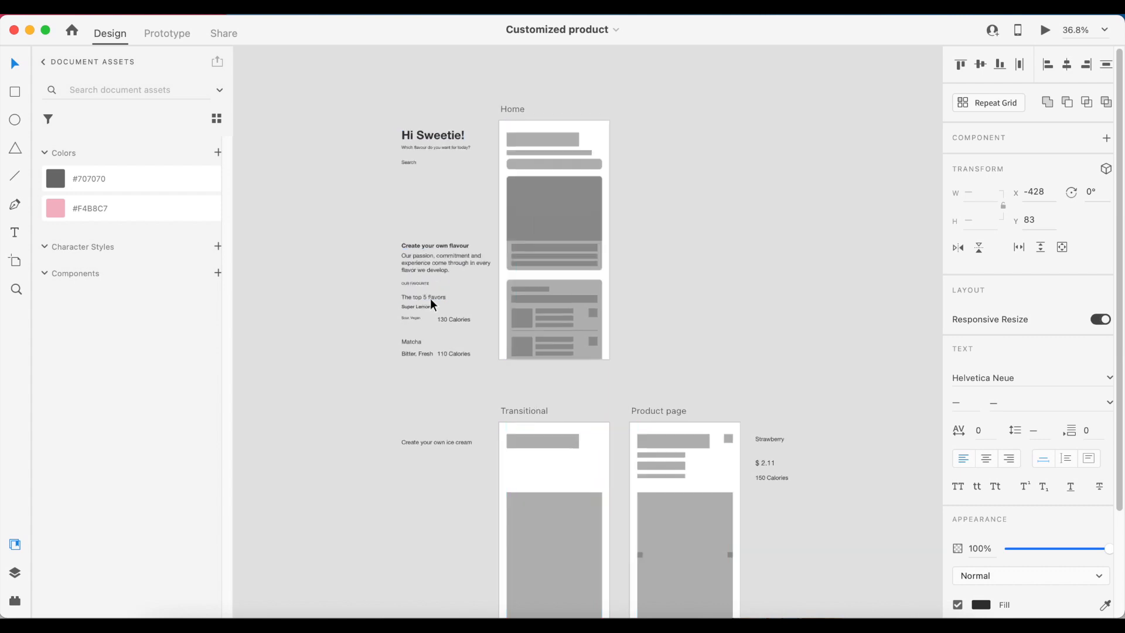
pyautogui.keyDown('shift'); pyautogui.click(410, 318); pyautogui.keyUp('shift')
pyautogui.keyDown('shift'); pyautogui.click(396, 340); pyautogui.keyUp('shift')
pyautogui.scroll(-4, 397, 337)
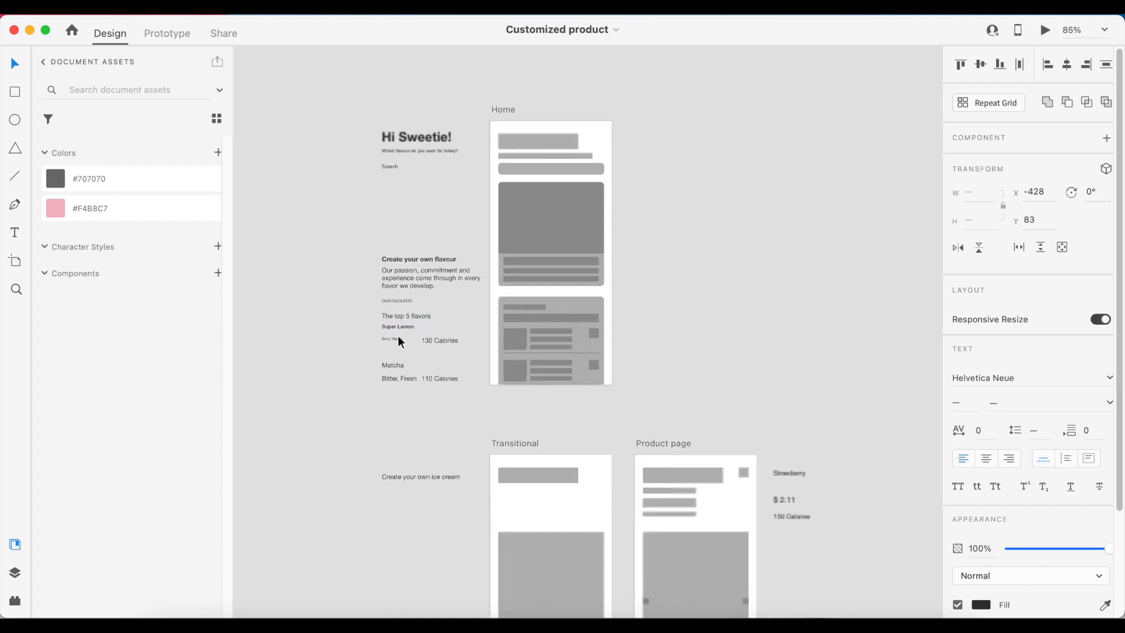
pyautogui.keyDown('shift'); pyautogui.click(793, 502); pyautogui.keyUp('shift')
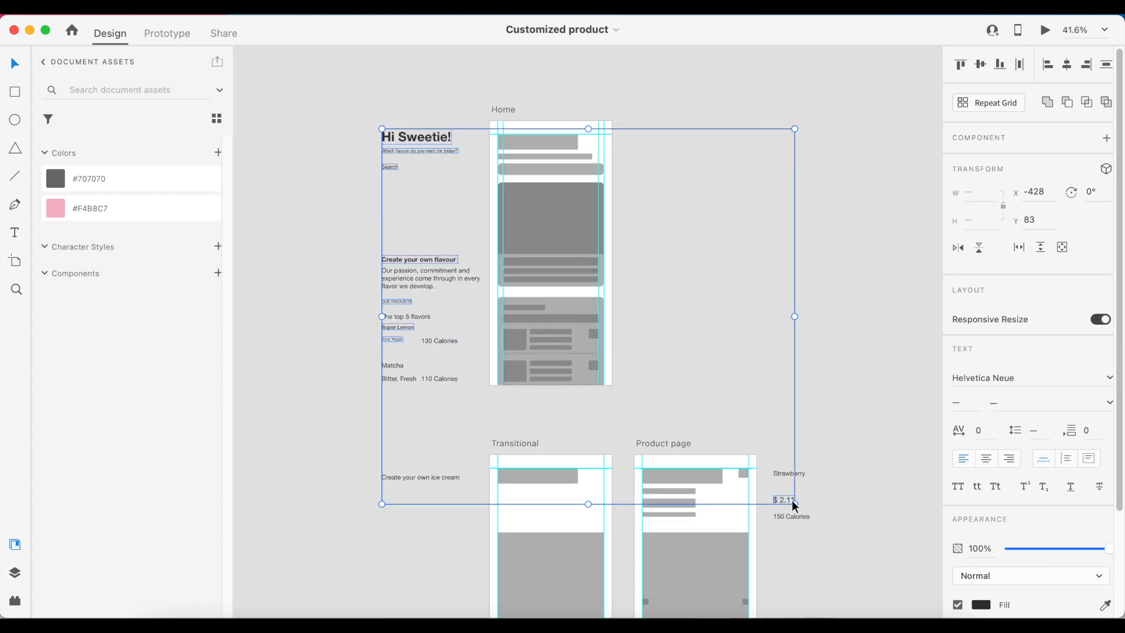
pyautogui.rightClick(429, 261)
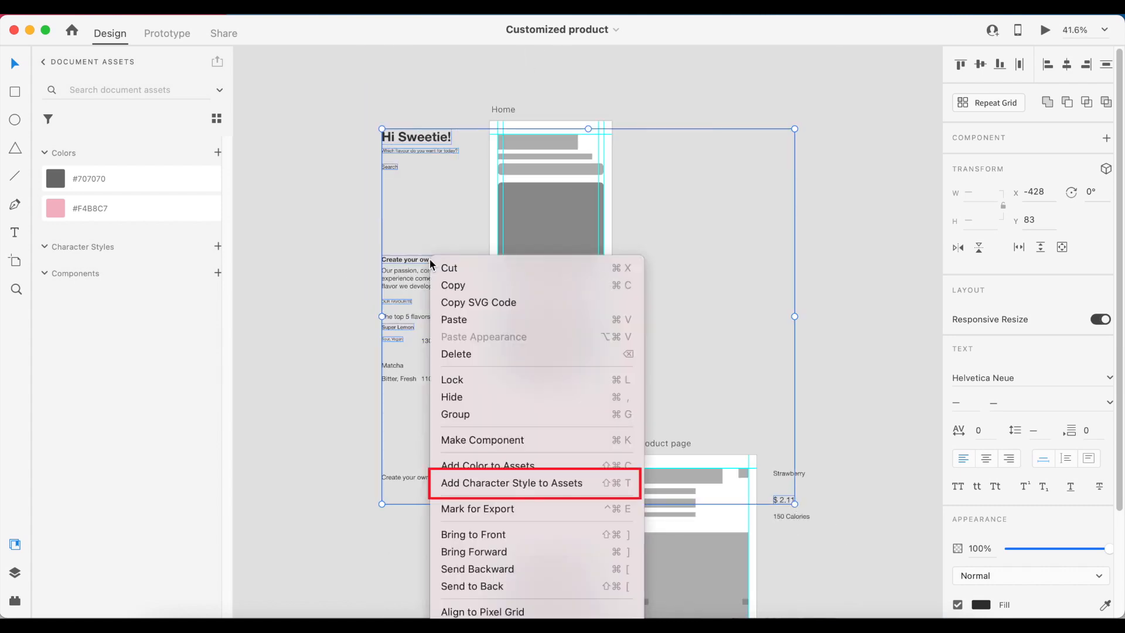
pyautogui.click(518, 482)
pyautogui.click(344, 434)
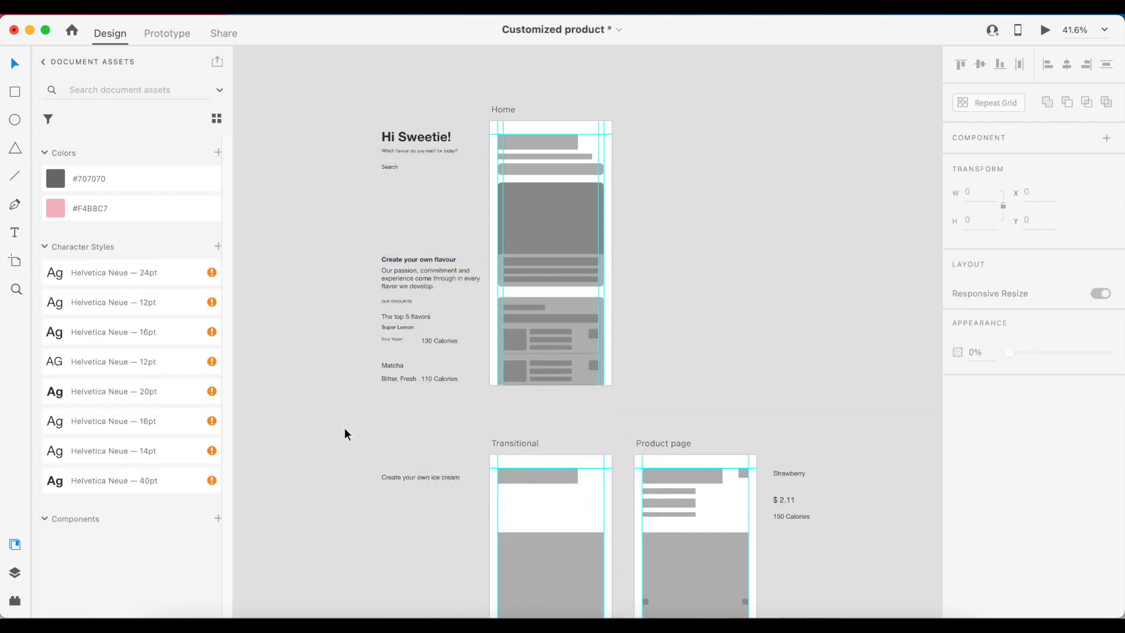
# - Apply the Helvetica Neue 14pt character style to the "Our passion, commitment and experience" paragraph
pyautogui.click(406, 279)
pyautogui.click(169, 450)
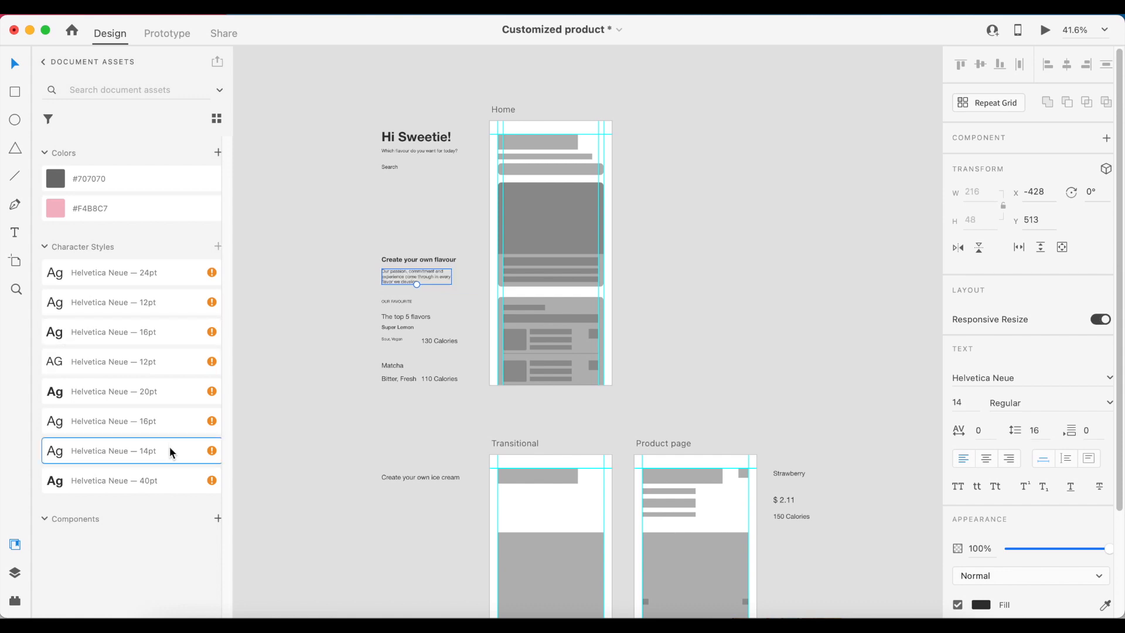
# - Apply the bold Helvetica Neue 20pt character style to "The top 5 flavors" beside the Home artboard
pyautogui.click(360, 273)
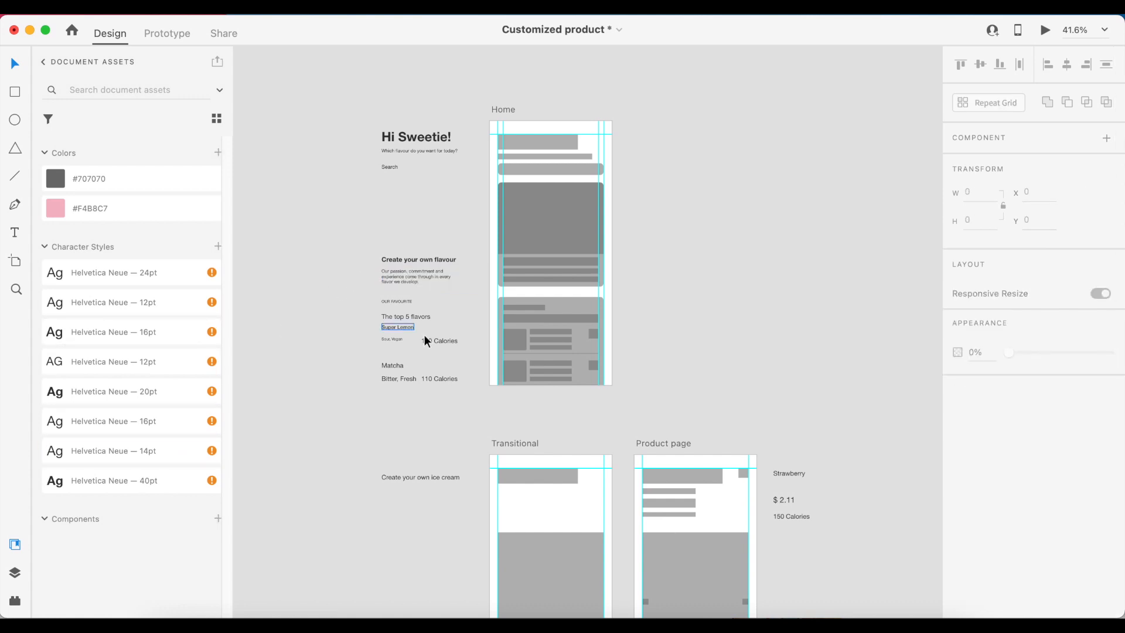
pyautogui.scroll(5, 416, 328)
pyautogui.click(448, 318)
pyautogui.click(146, 392)
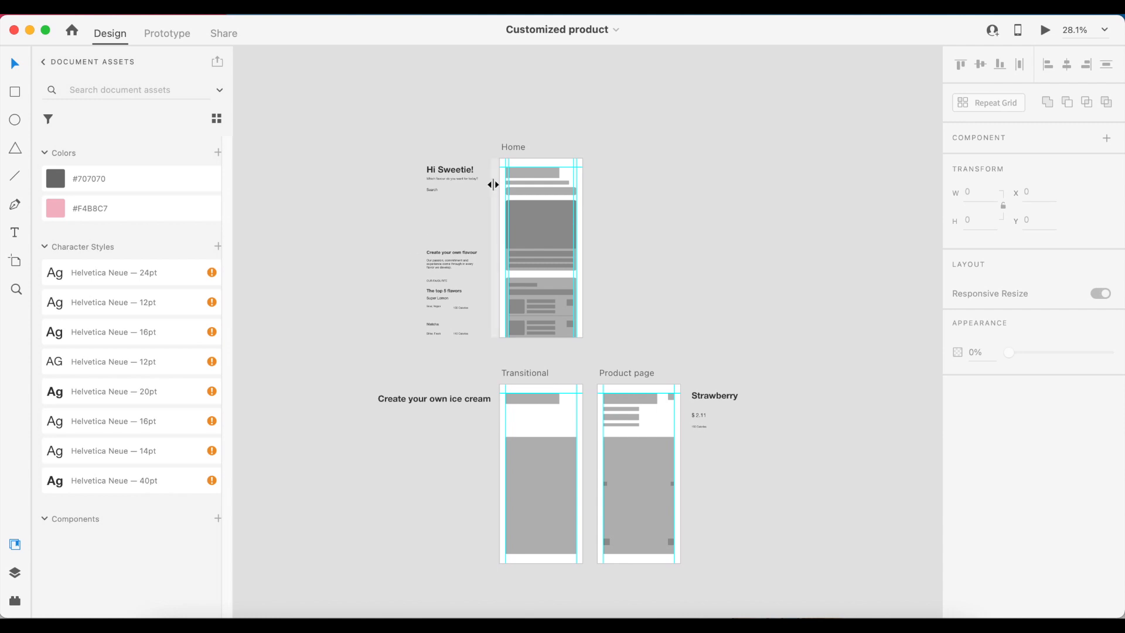
# - Move "Hi Sweetie!" onto the first Home placeholder and align the two by their vertical middles
pyautogui.scroll(5, 520, 169)
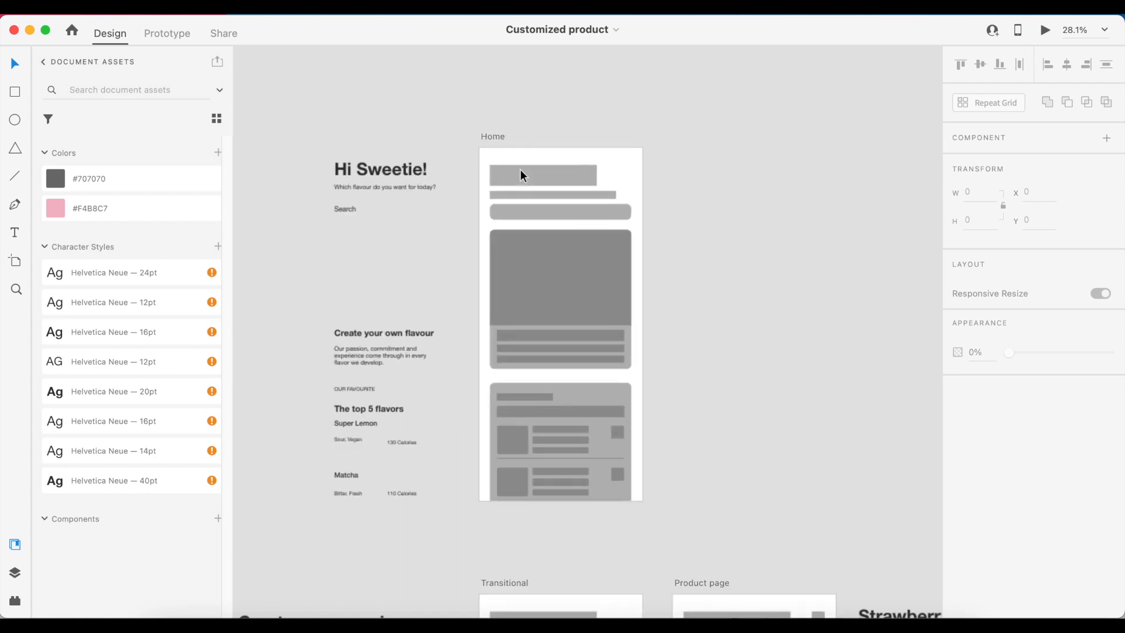
pyautogui.moveTo(404, 167); pyautogui.dragTo(555, 178)
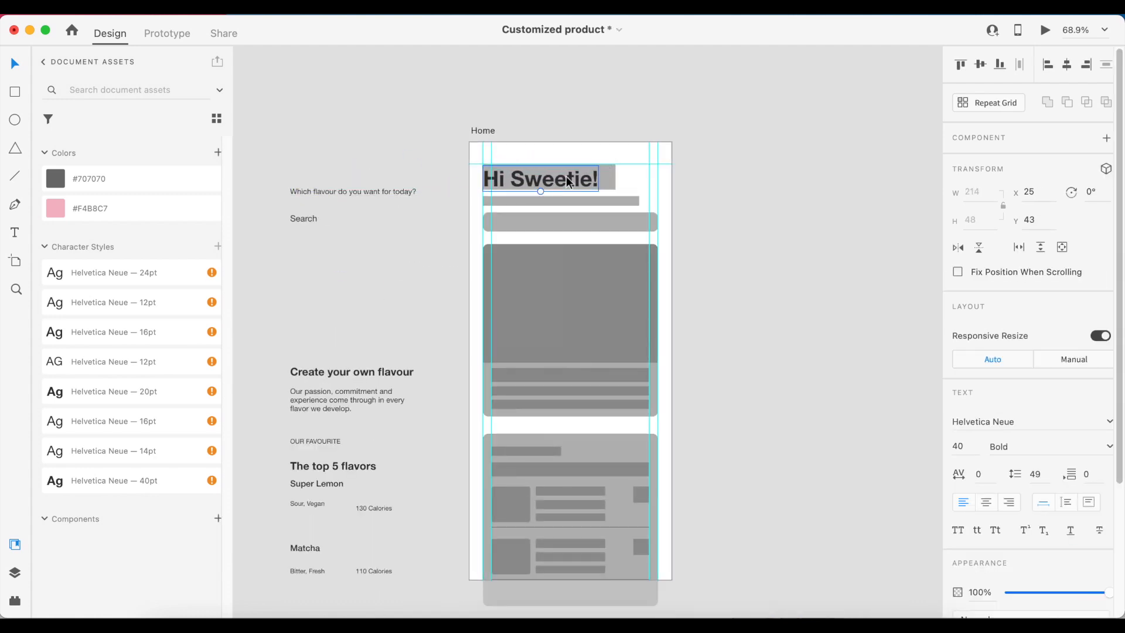
pyautogui.scroll(5, 555, 177)
pyautogui.click(982, 71)
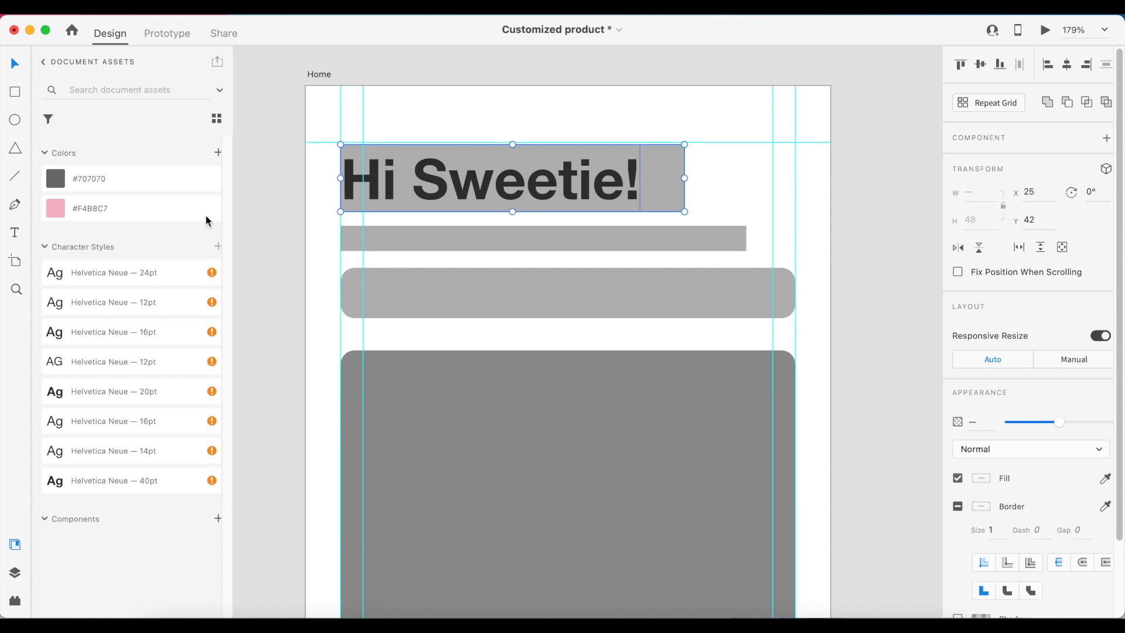
# - Remove the grey placeholder bar behind the "Hi Sweetie!" heading
pyautogui.scroll(5, 387, 141)
pyautogui.moveTo(377, 172); pyautogui.dragTo(377, 166)
pyautogui.click(434, 126)
pyautogui.scroll(-5, 448, 174)
pyautogui.click(727, 171)
pyautogui.scroll(-5, 726, 170)
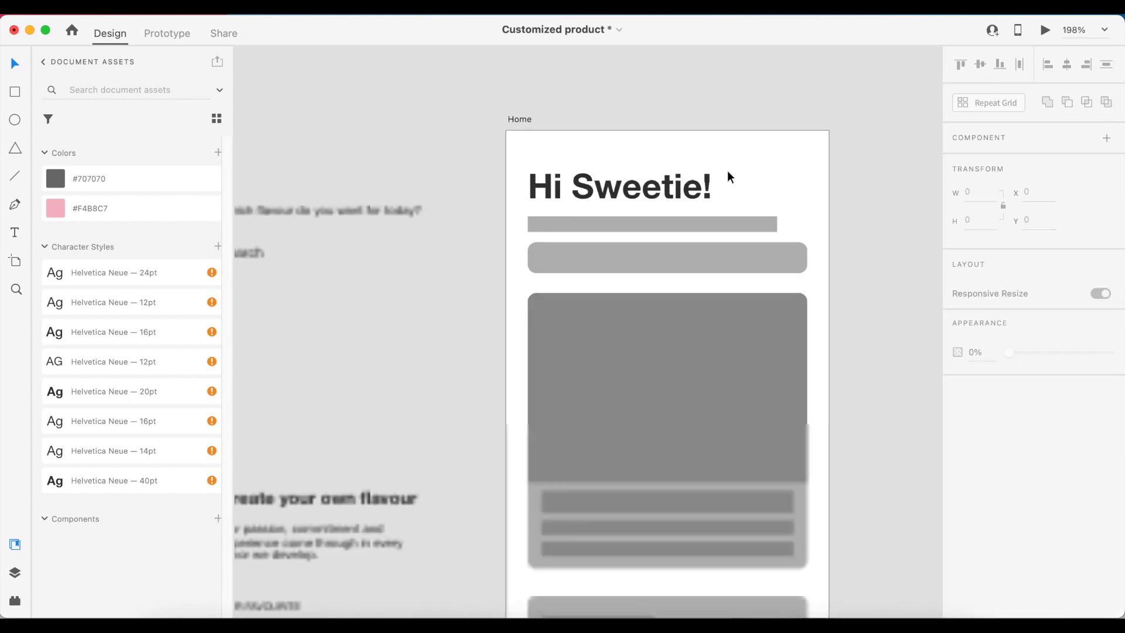
# - Move the remaining texts, from "Which flavour do you want for today?" onward, onto their matching placeholders in the Home, Transitional and Product page artboards
pyautogui.moveTo(463, 198); pyautogui.dragTo(697, 208)
pyautogui.moveTo(366, 233); pyautogui.dragTo(617, 233)
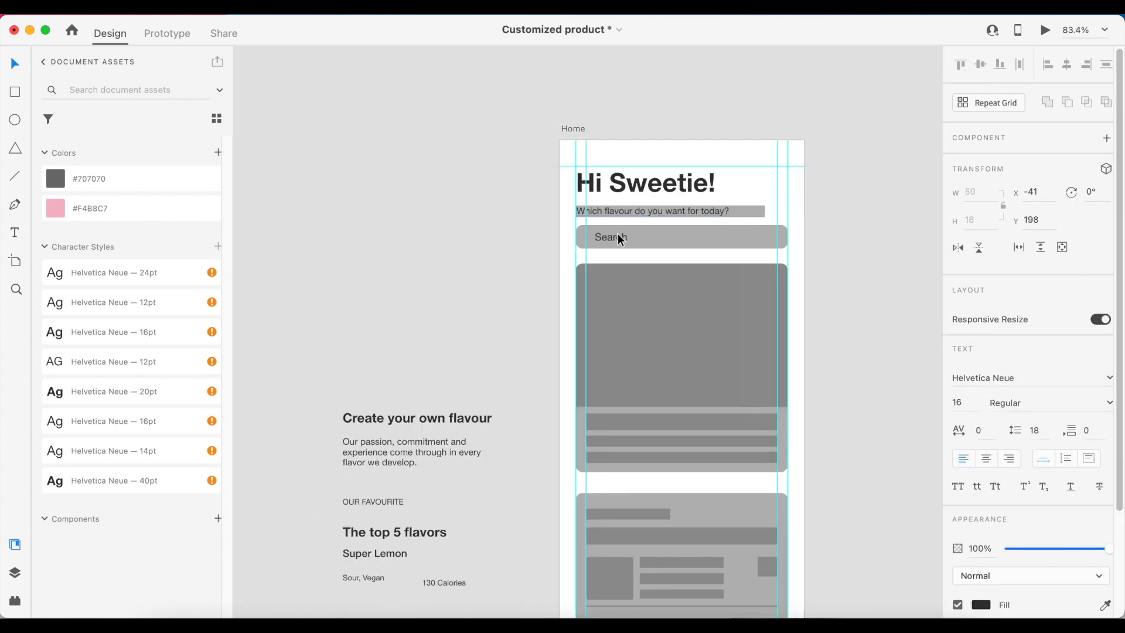
pyautogui.scroll(-5, 494, 273)
pyautogui.moveTo(398, 294); pyautogui.dragTo(644, 299)
pyautogui.moveTo(394, 319); pyautogui.dragTo(639, 314)
pyautogui.moveTo(639, 314); pyautogui.dragTo(639, 314)
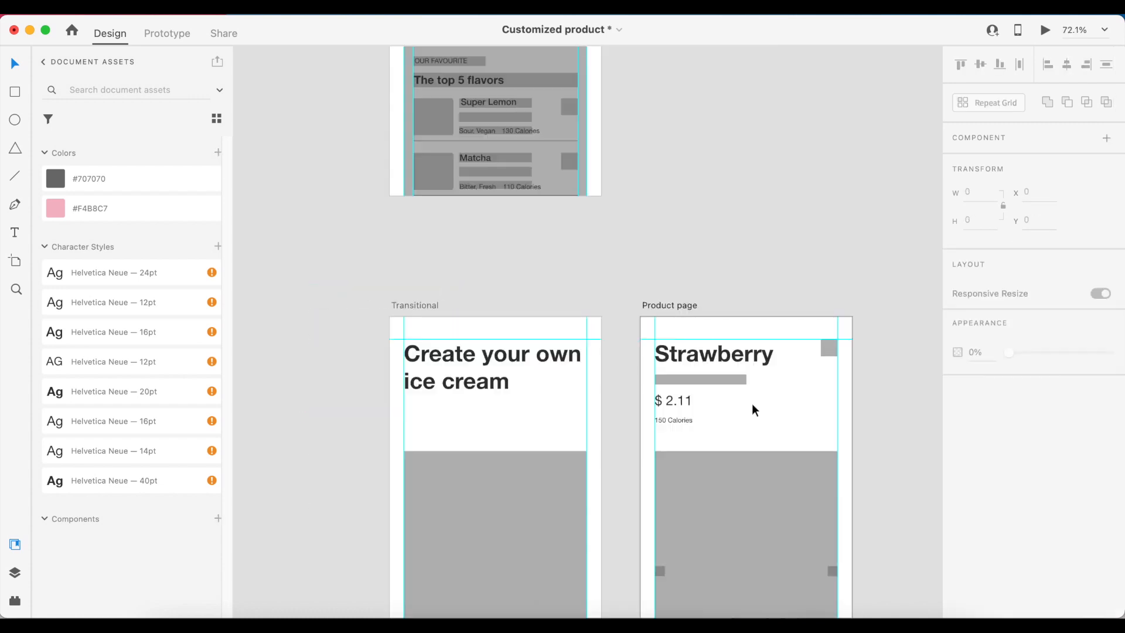
# - Align "Which flavour do you want for today?" with the vertical middle of its placeholder bar
pyautogui.scroll(3, 751, 404)
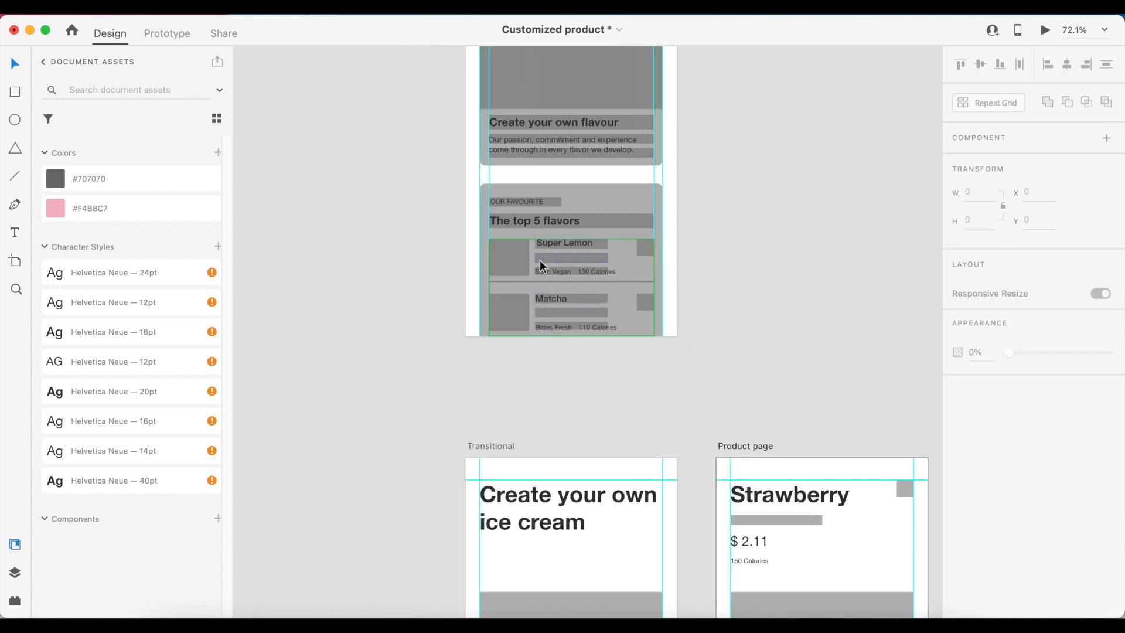
pyautogui.scroll(5, 530, 294)
pyautogui.scroll(10, 530, 293)
pyautogui.scroll(5, 514, 222)
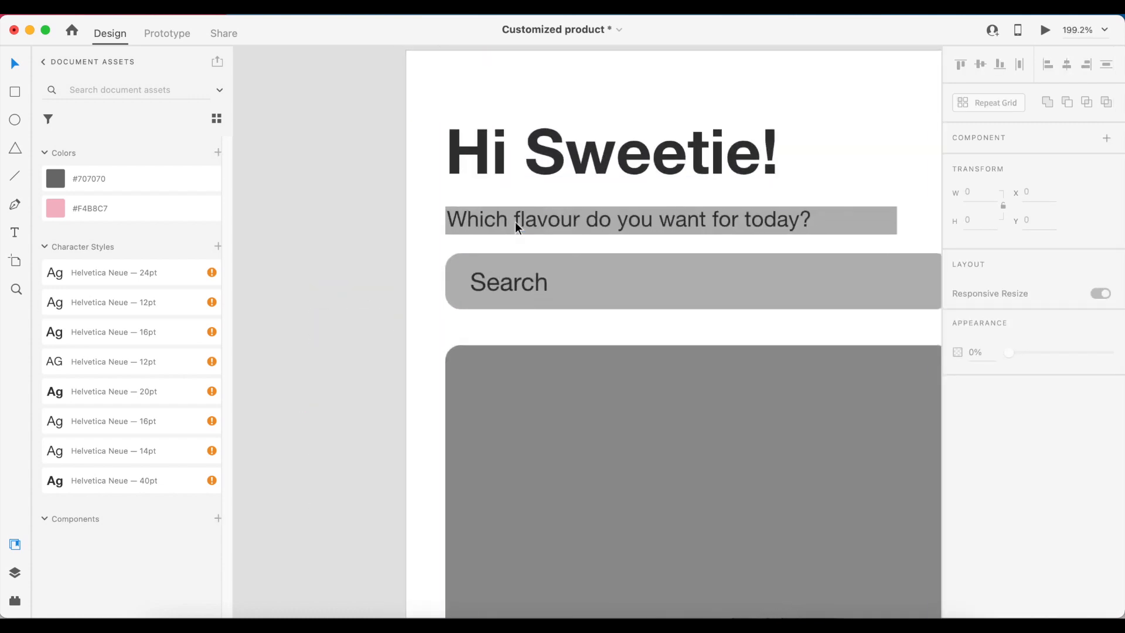
pyautogui.click(515, 222)
pyautogui.click(858, 223)
pyautogui.click(861, 169)
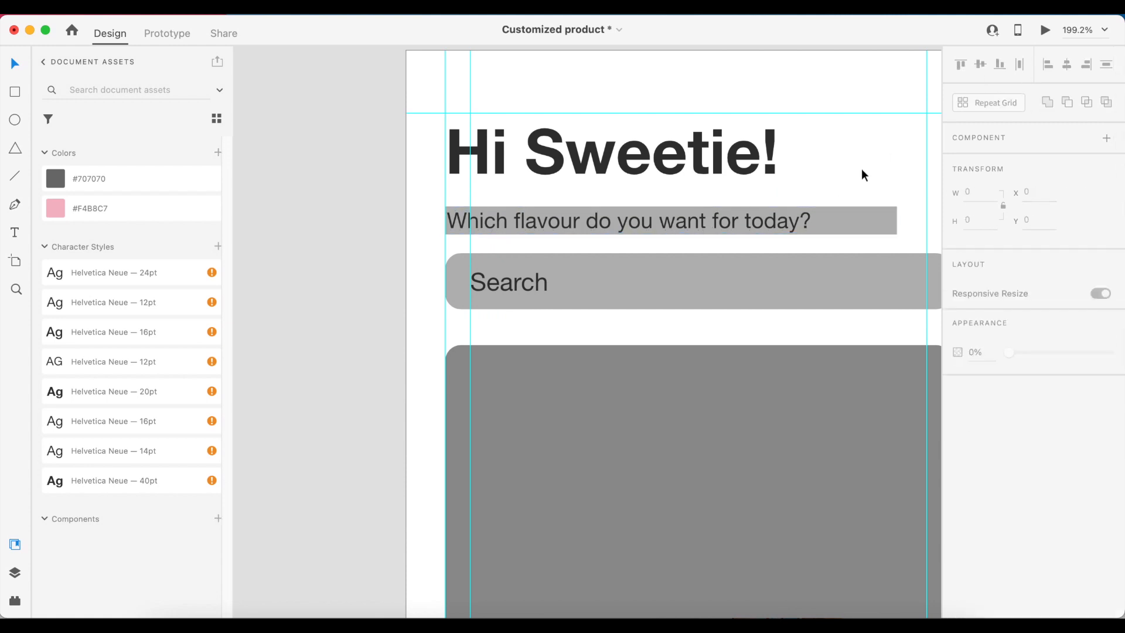
# - Delete the placeholder behind "Which flavour do you want for today?" and middle-align "Search" with the rounded search bar
pyautogui.click(870, 216)
pyautogui.press('Delete')
pyautogui.click(507, 290)
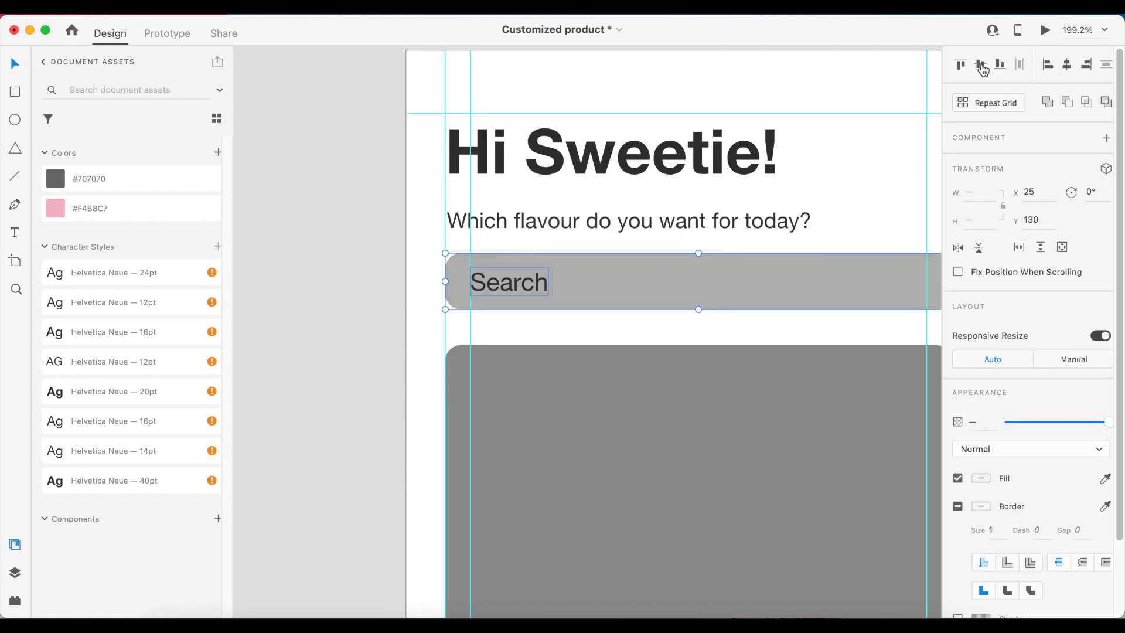
# - Middle-align "Create your own flavour" with its placeholder and move the paragraph below it up to about Y 454
pyautogui.scroll(-5, 841, 194)
pyautogui.scroll(-5, 577, 466)
pyautogui.scroll(5, 628, 361)
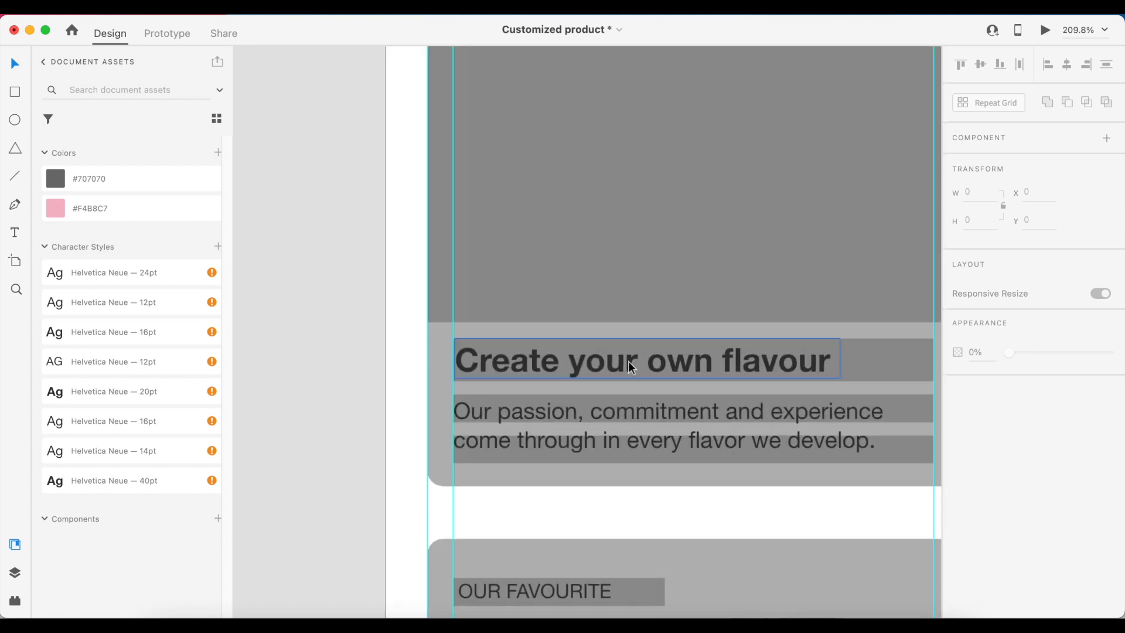
pyautogui.click(628, 361)
pyautogui.click(985, 65)
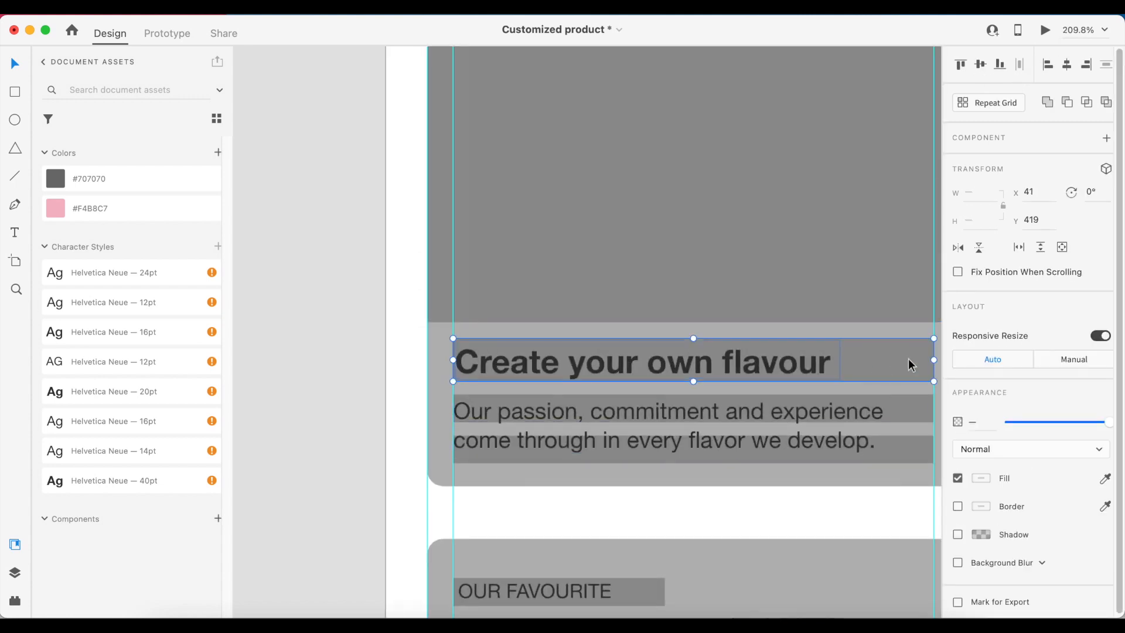
pyautogui.click(901, 409)
pyautogui.moveTo(516, 407); pyautogui.dragTo(514, 402)
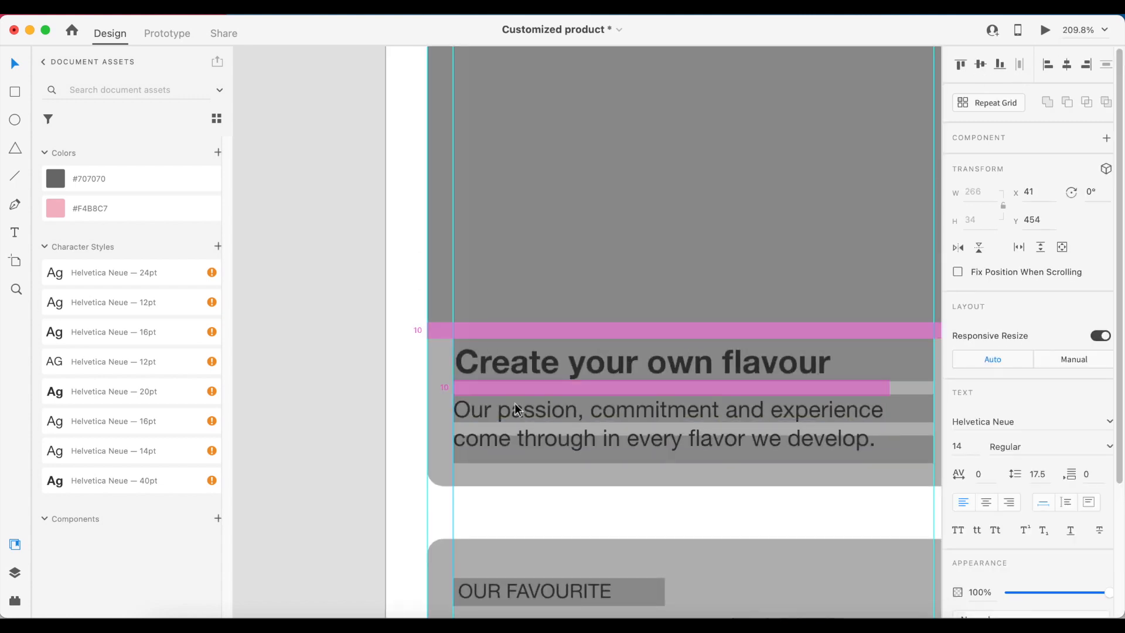
# - Delete the three placeholder bars behind the "Create your own flavour" heading and its paragraph
pyautogui.click(910, 412)
pyautogui.press('Delete')
pyautogui.click(914, 449)
pyautogui.press('Delete')
pyautogui.click(883, 363)
pyautogui.press('Delete')
pyautogui.scroll(-5, 606, 349)
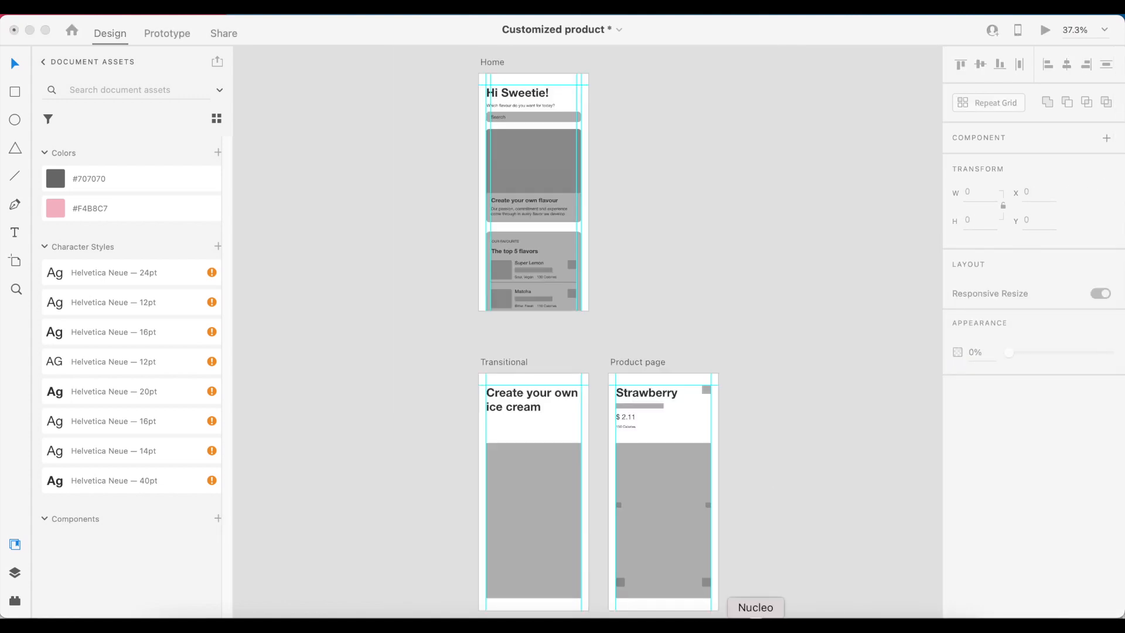
# - Switch to Nucleo, search for "cart" and place the outlined 32px shopping bag icon beside the Home artboard
pyautogui.click(756, 629)
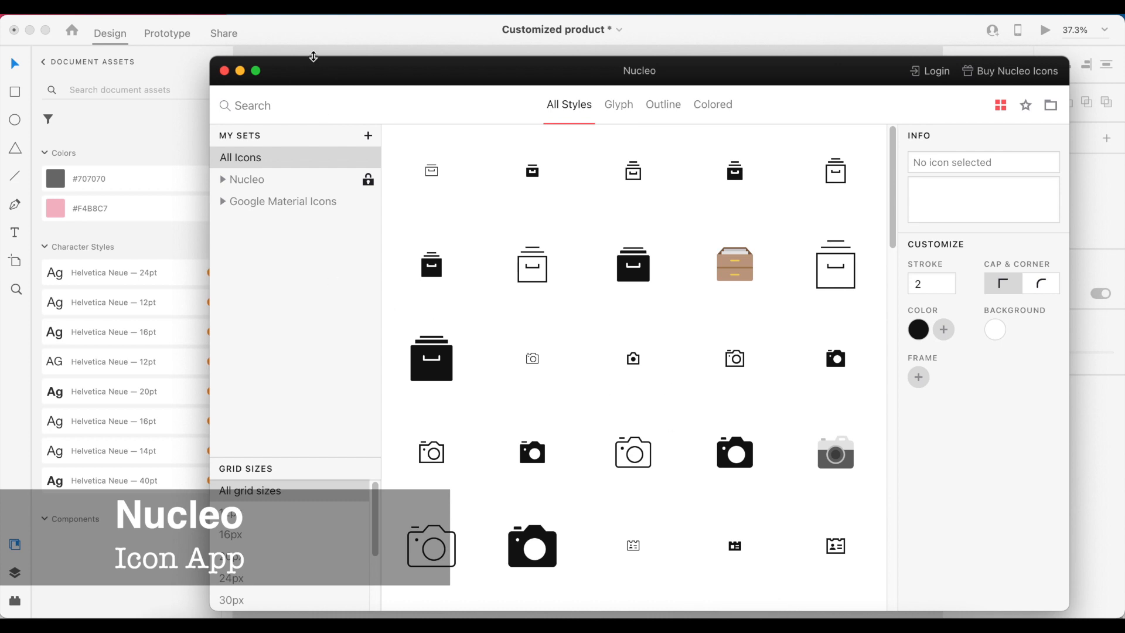
pyautogui.click(294, 115)
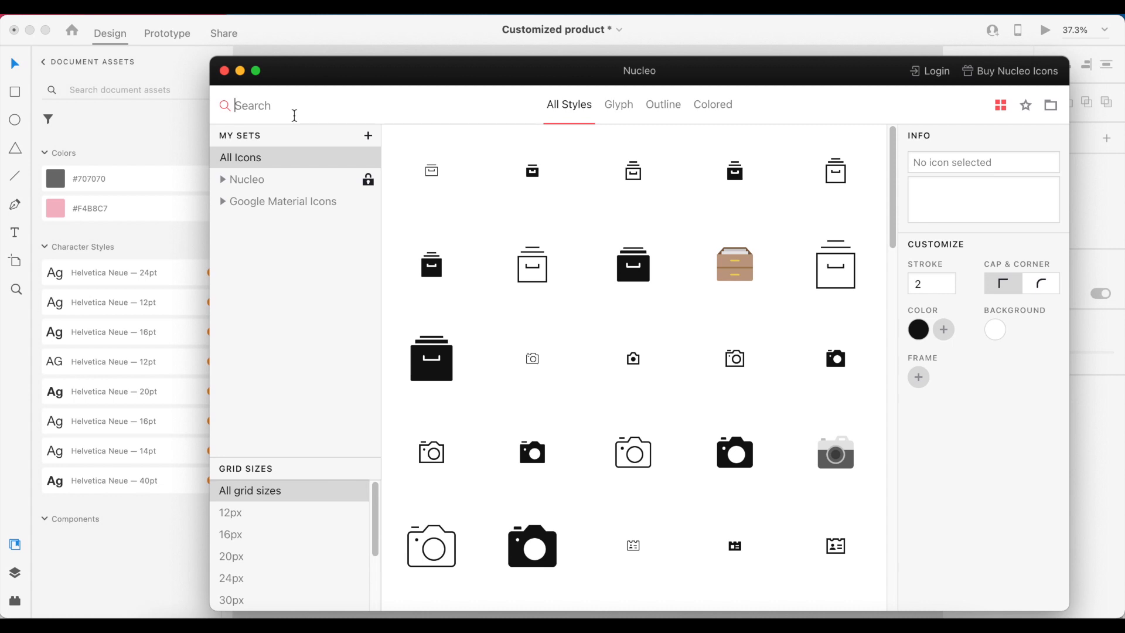
pyautogui.write('cart')
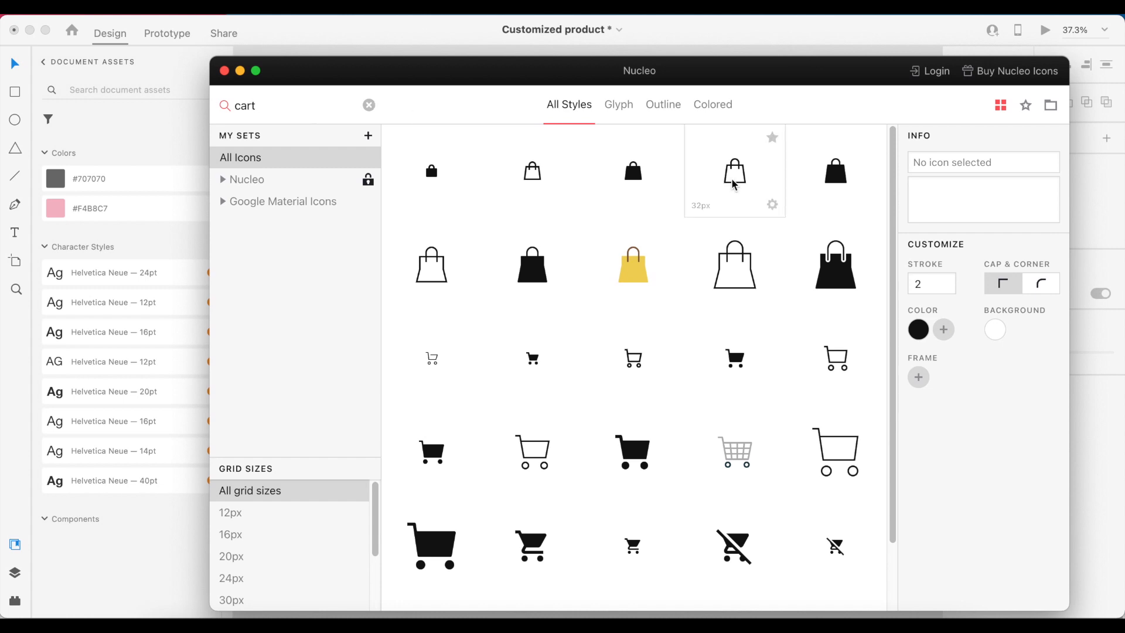
pyautogui.moveTo(463, 105); pyautogui.dragTo(479, 194)
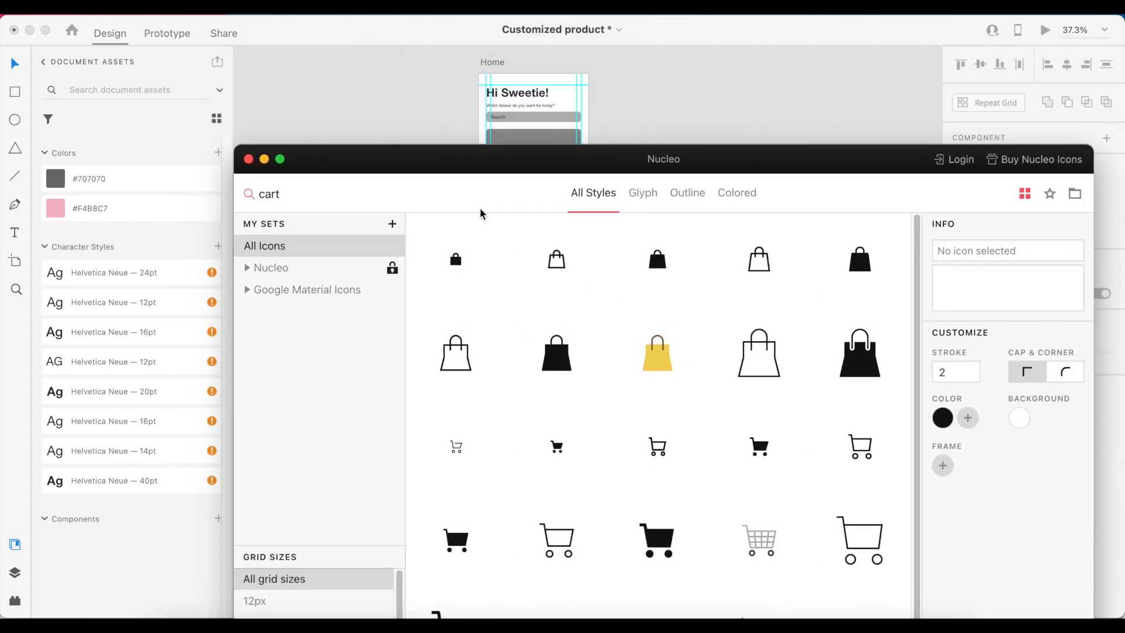
pyautogui.moveTo(754, 255); pyautogui.dragTo(632, 83)
pyautogui.click(649, 99)
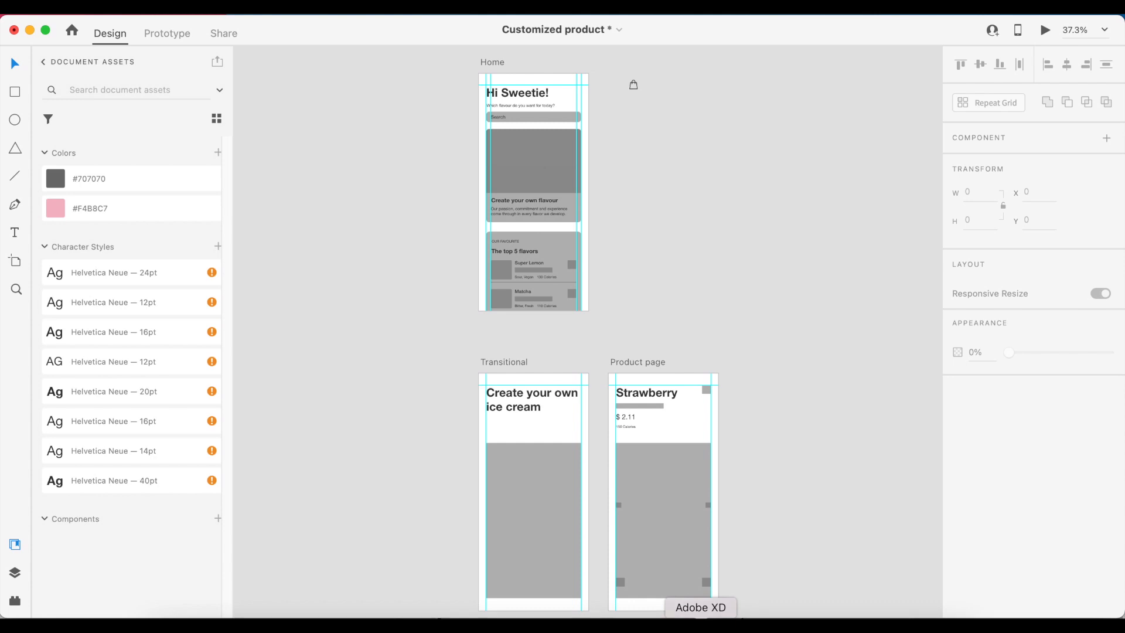
# - Switch back to Nucleo, search for "star" and place a small filled star icon beside the bag icon
pyautogui.click(755, 622)
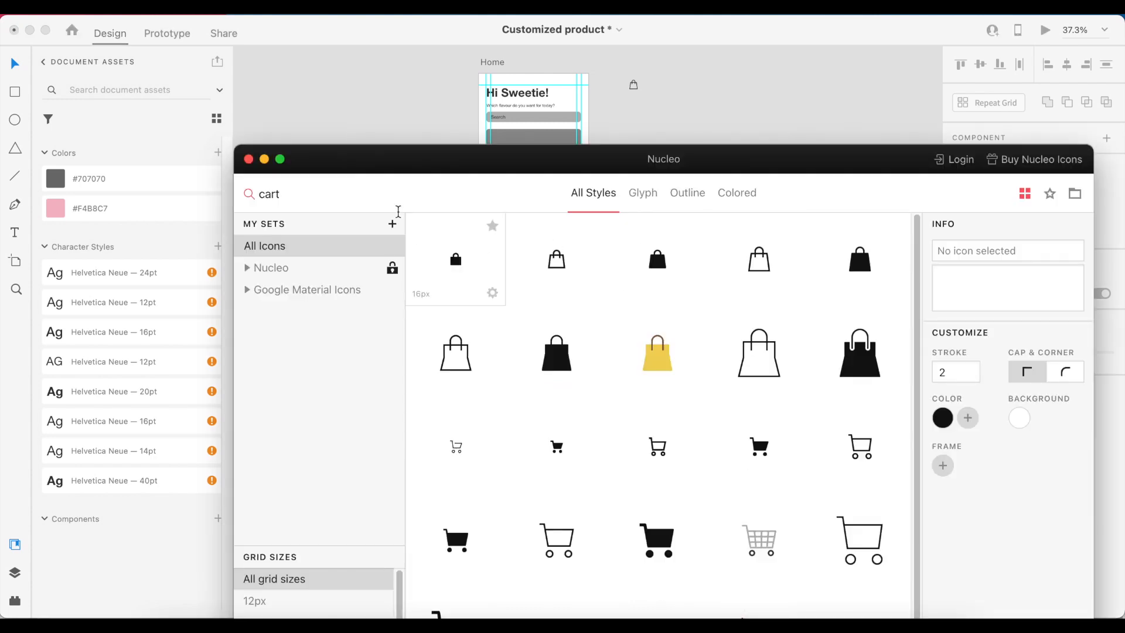
pyautogui.moveTo(304, 195); pyautogui.dragTo(230, 199)
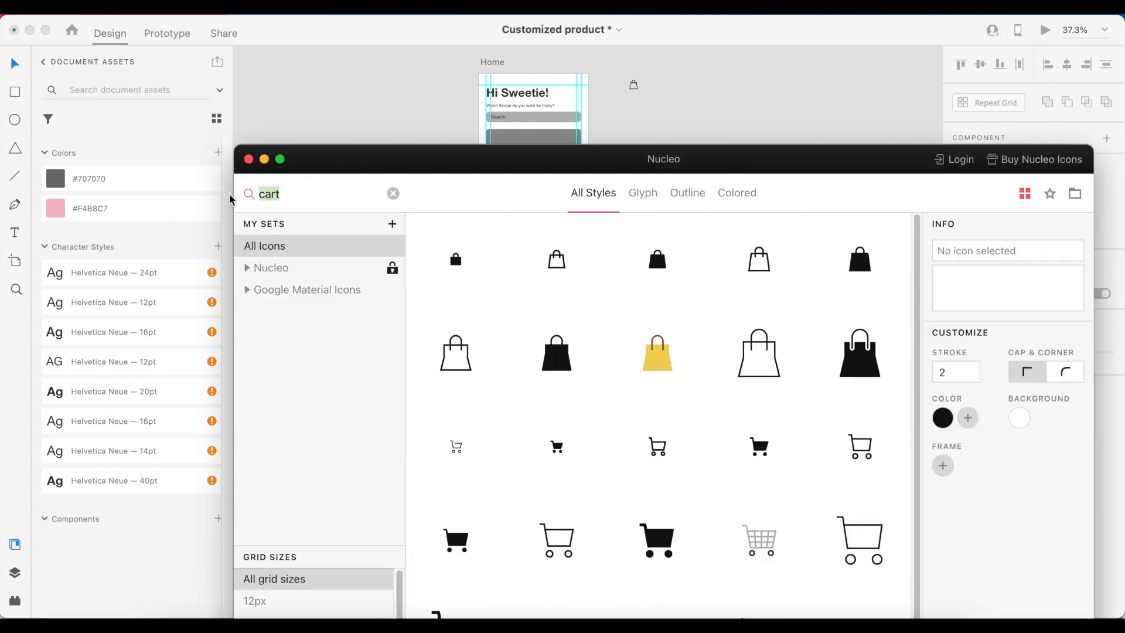
pyautogui.write('star')
pyautogui.moveTo(473, 241); pyautogui.dragTo(671, 94)
# - Search the icons for "magnifier" and place the 24px magnifier icon beside the star
pyautogui.moveTo(296, 194); pyautogui.dragTo(181, 201)
pyautogui.write('mag')
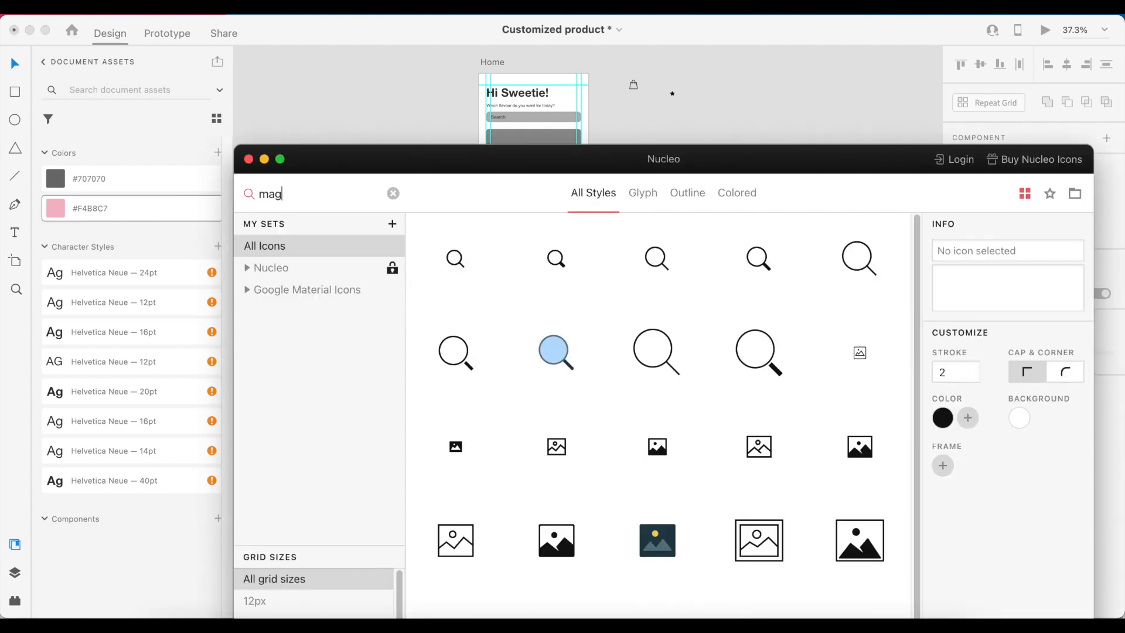
pyautogui.write('nifier')
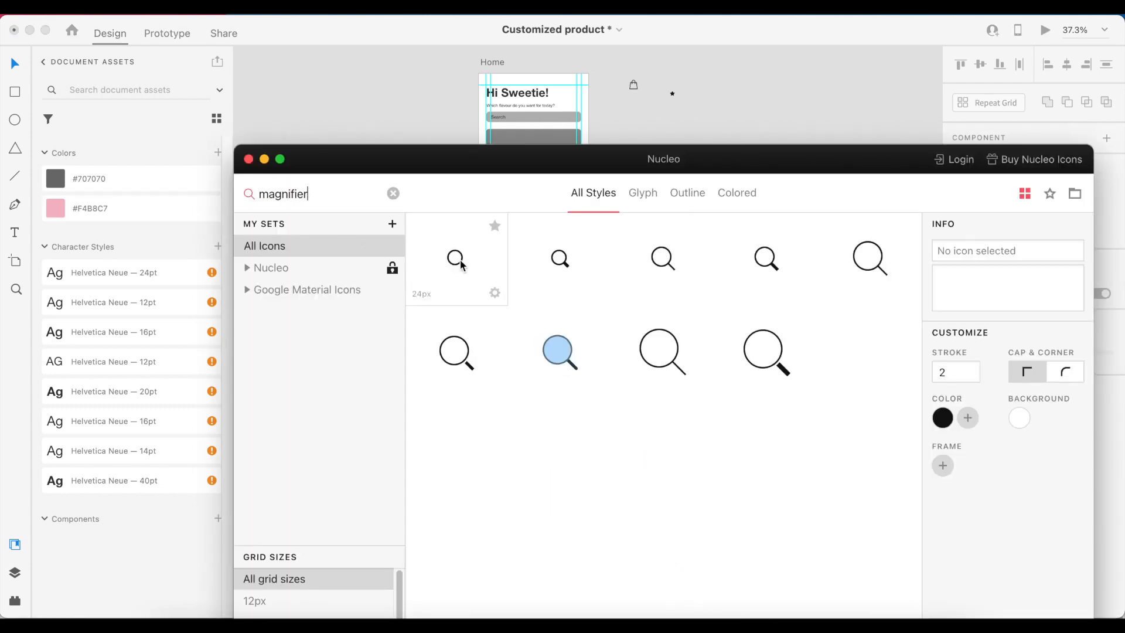
pyautogui.moveTo(456, 257); pyautogui.dragTo(697, 100)
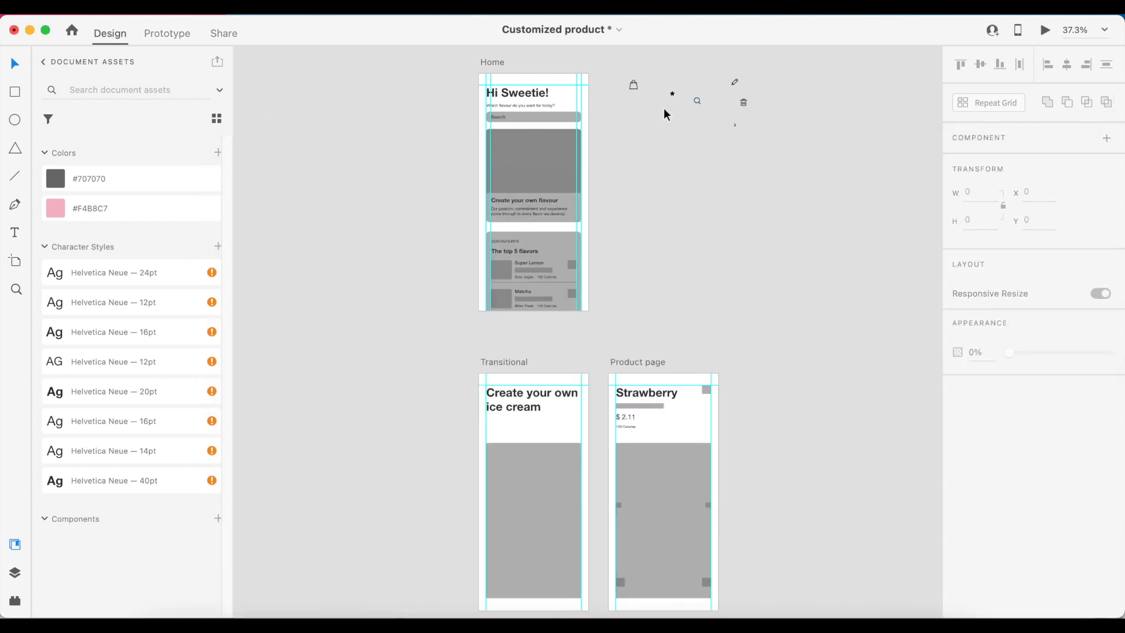
# - Turn each of the six icons beside Home (bag, star, magnifier, pencil, trash and arrow) into its own component
pyautogui.rightClick(633, 86)
pyautogui.click(728, 284)
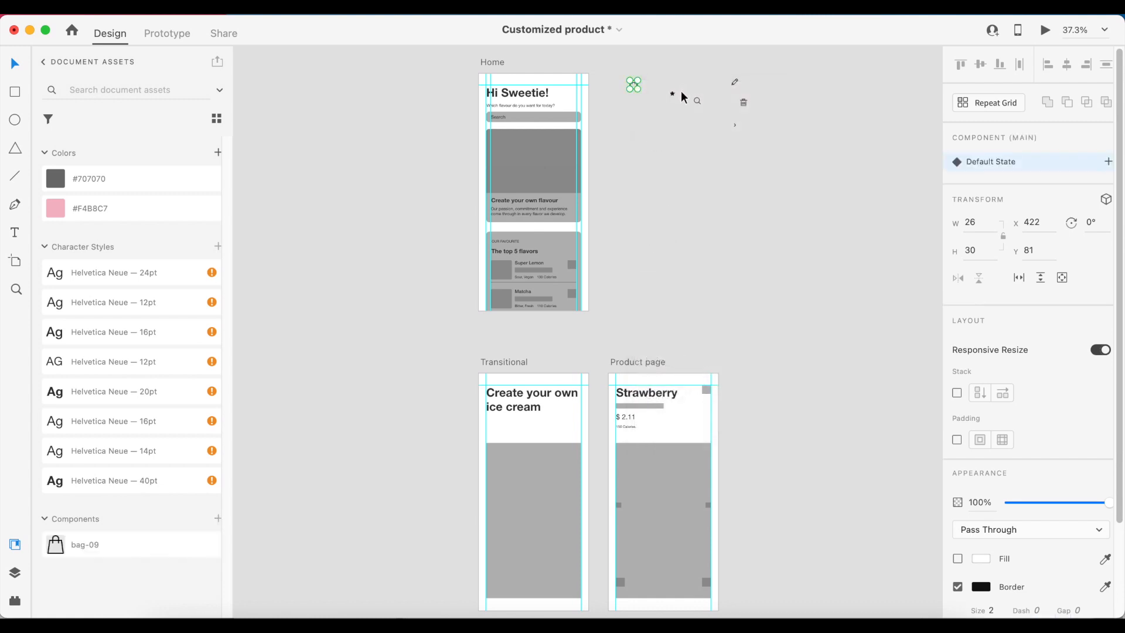
pyautogui.rightClick(671, 91)
pyautogui.click(727, 291)
pyautogui.rightClick(698, 97)
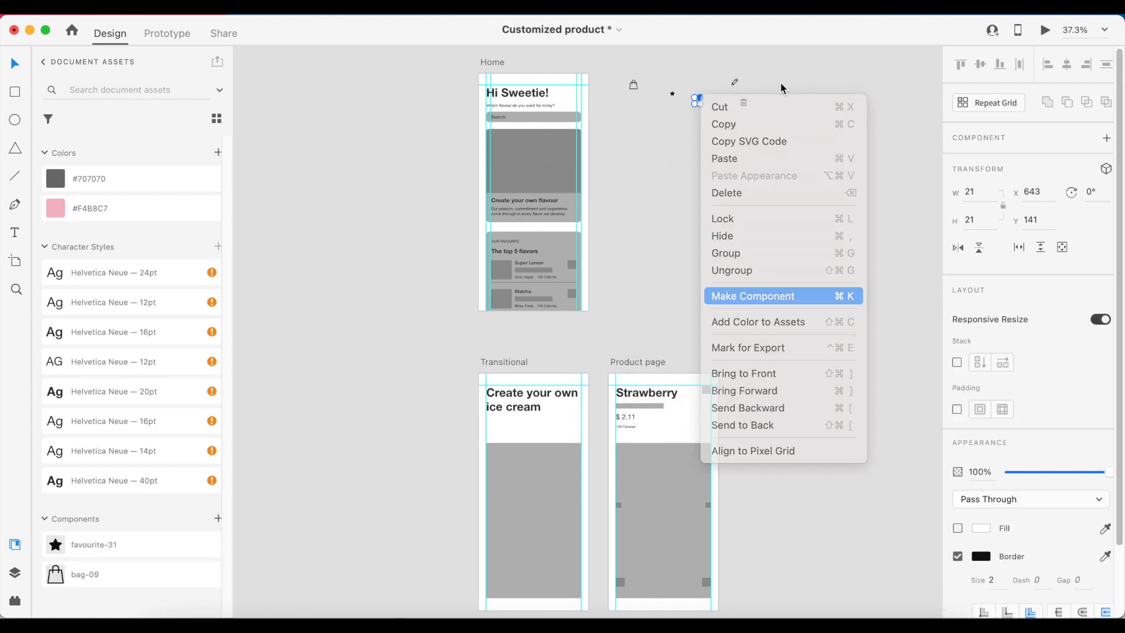
pyautogui.click(756, 295)
pyautogui.rightClick(735, 82)
pyautogui.click(762, 280)
pyautogui.rightClick(743, 97)
pyautogui.click(767, 295)
pyautogui.rightClick(736, 122)
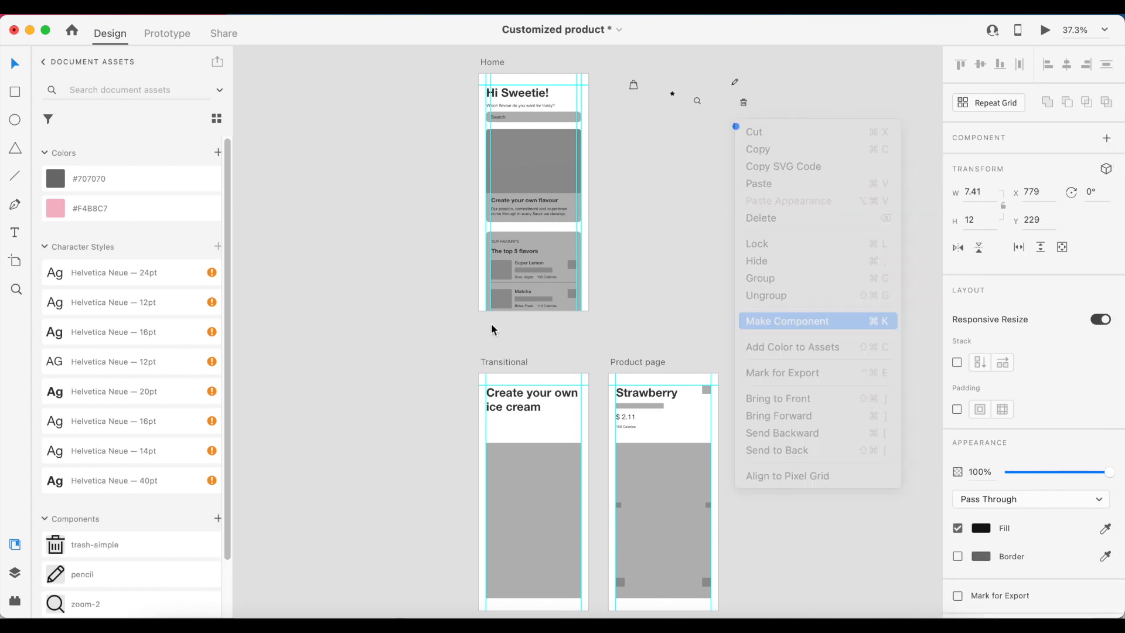
pyautogui.click(816, 319)
# - Rename the arrow, trash, star and bag components to "next", "trash", "favourite" and "bag"
pyautogui.doubleClick(118, 457)
pyautogui.write('next')
pyautogui.doubleClick(125, 481)
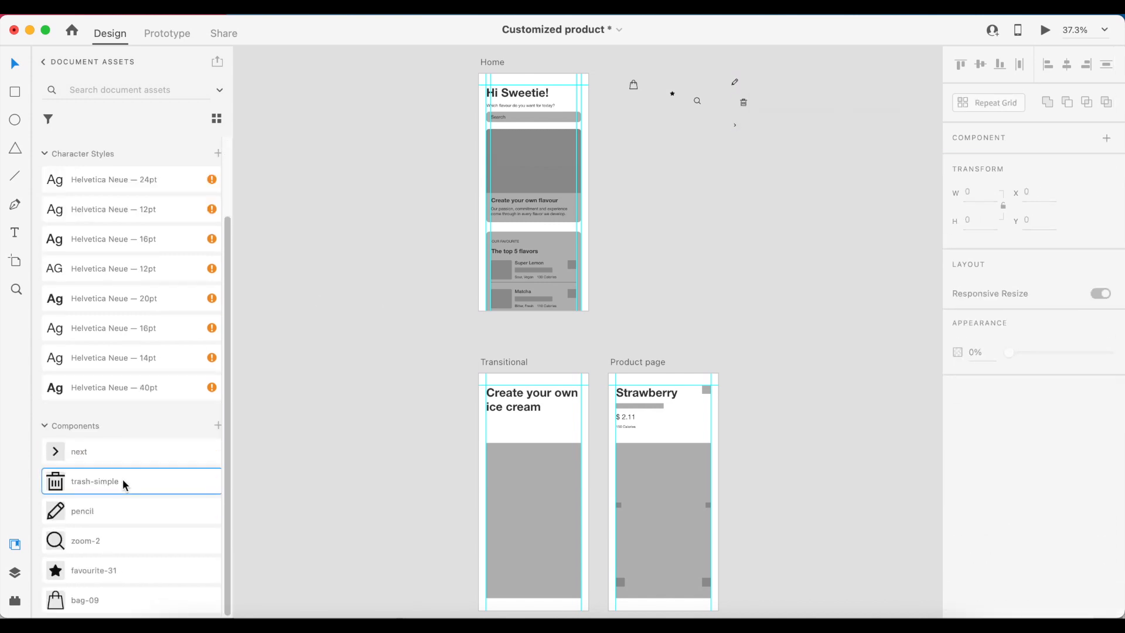
pyautogui.doubleClick(96, 540)
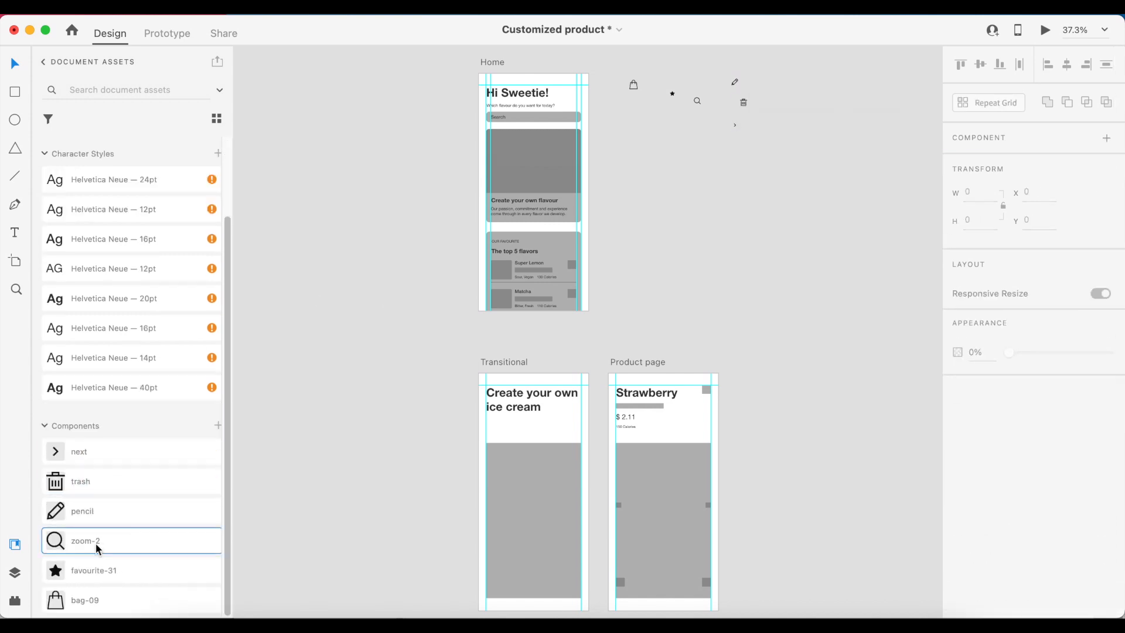
pyautogui.doubleClick(117, 568)
pyautogui.doubleClick(118, 598)
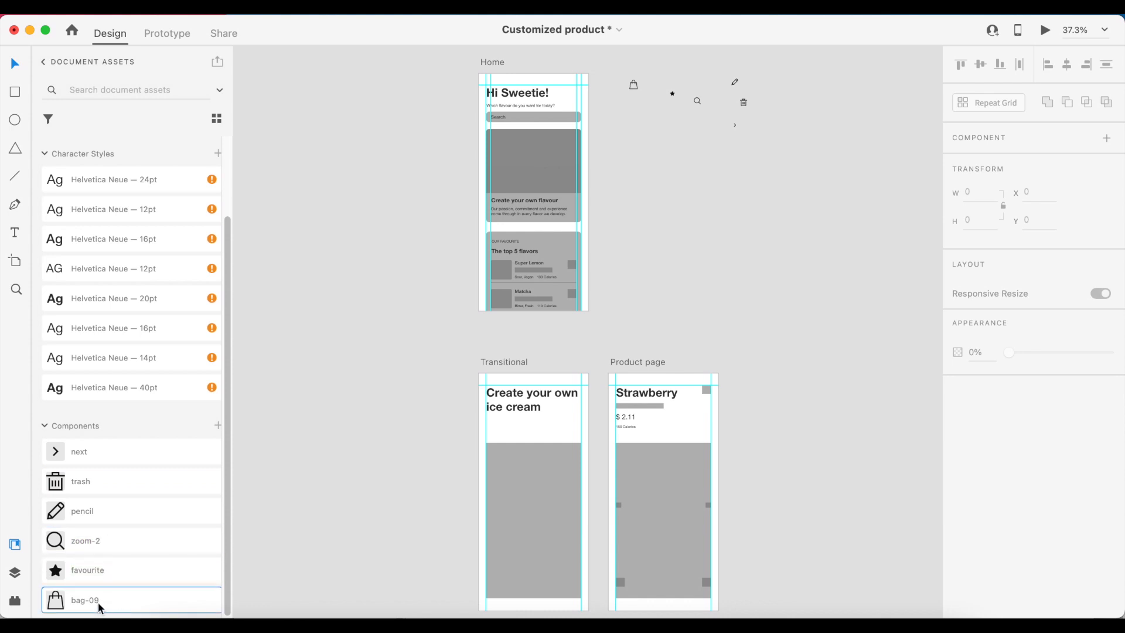
pyautogui.write('bag')
# - Move the magnifier icon into the Home search bar, in front of the "Search" text
pyautogui.scroll(3, 529, 109)
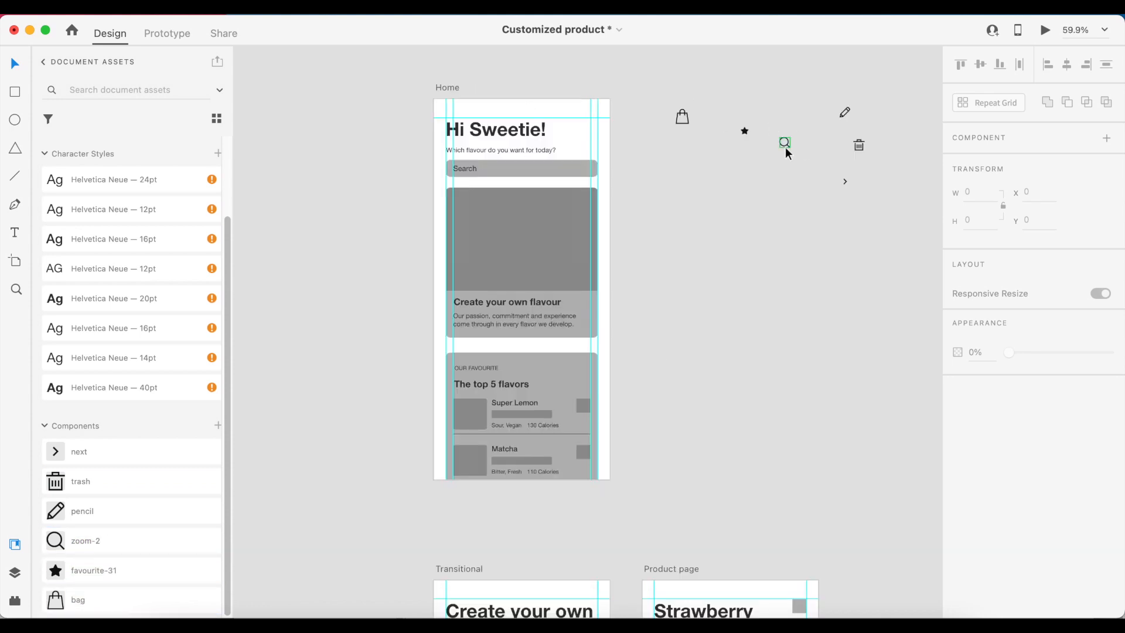
pyautogui.moveTo(785, 146); pyautogui.dragTo(608, 166)
pyautogui.scroll(5, 459, 170)
pyautogui.scroll(4, 462, 175)
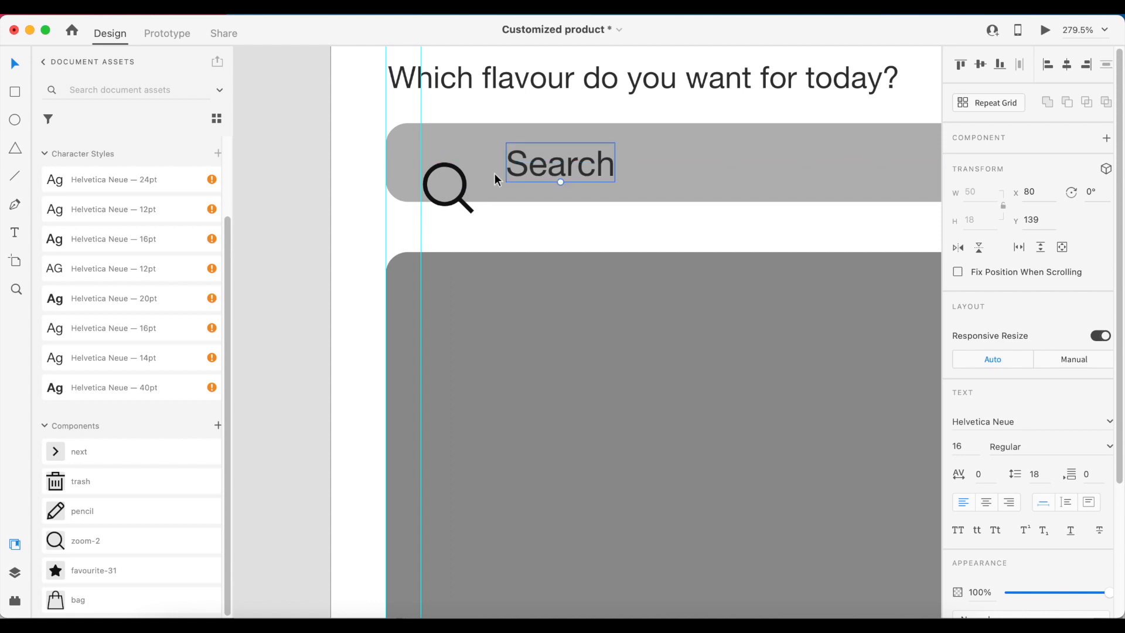
# - Move the magnifier icon into the search bar beside the Search text and resize it to 16 x 16
pyautogui.moveTo(466, 189); pyautogui.dragTo(468, 163)
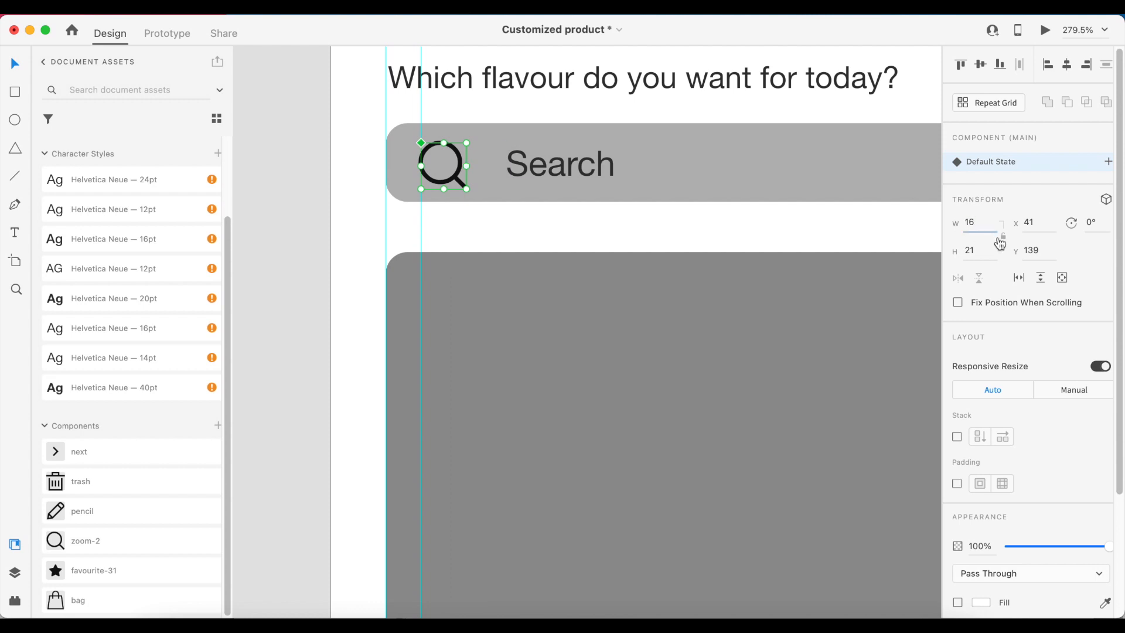
pyautogui.click(980, 246)
pyautogui.write('1')
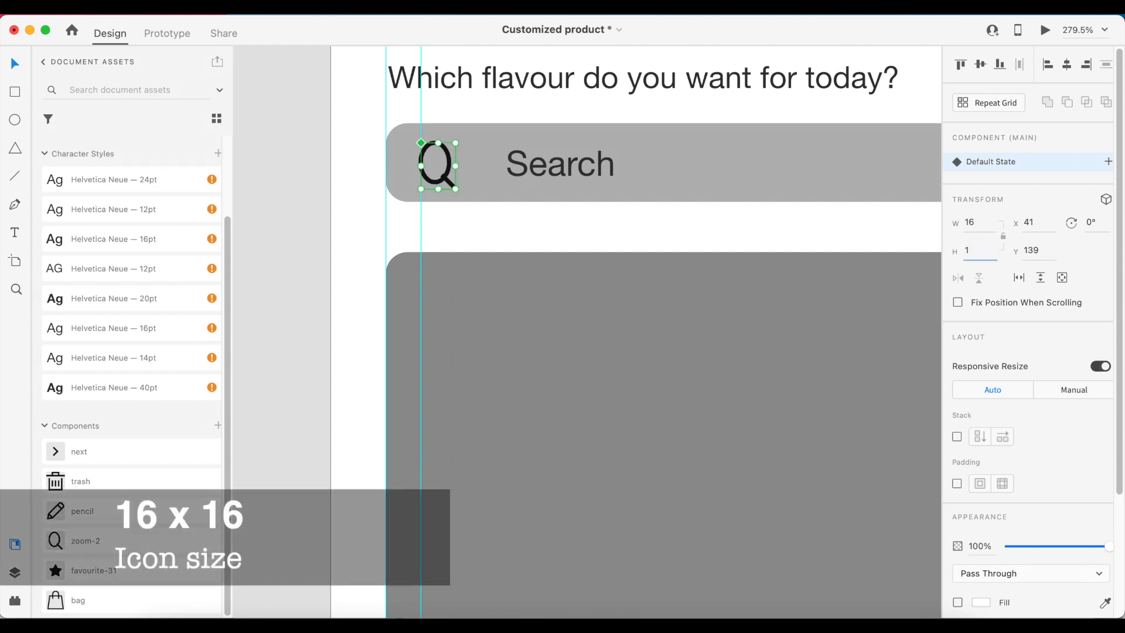
pyautogui.write('6')
pyautogui.press('Return')
pyautogui.scroll(5, 440, 164)
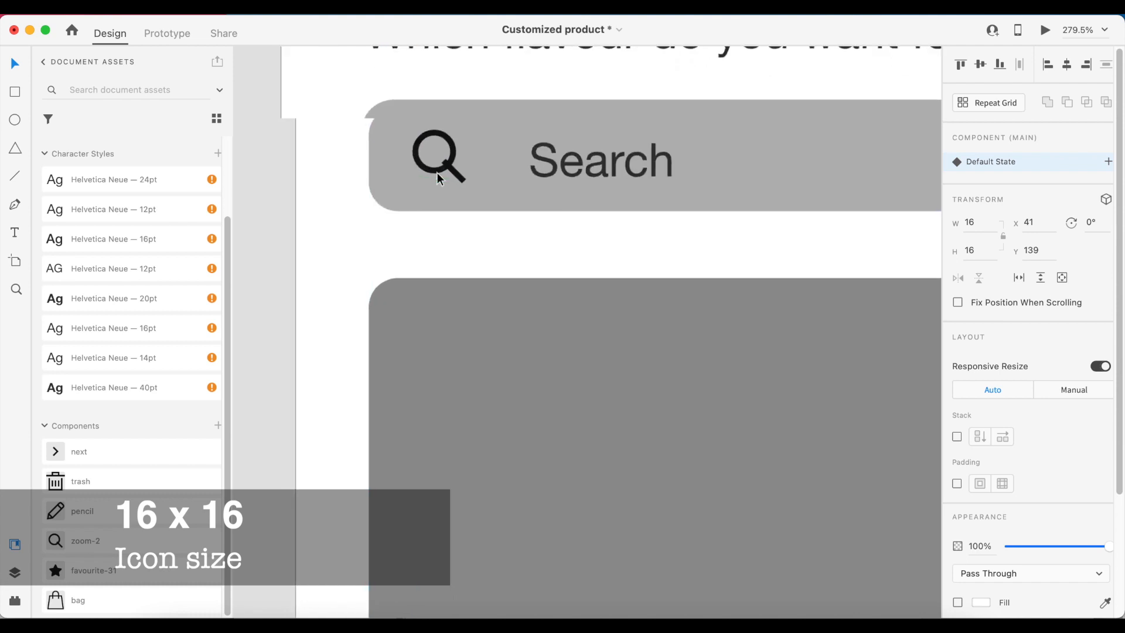
# - Shift the magnifier's handle so it meets the lens circle, and move the whole icon slightly inside the inner guide
pyautogui.doubleClick(457, 173)
pyautogui.press('Down')
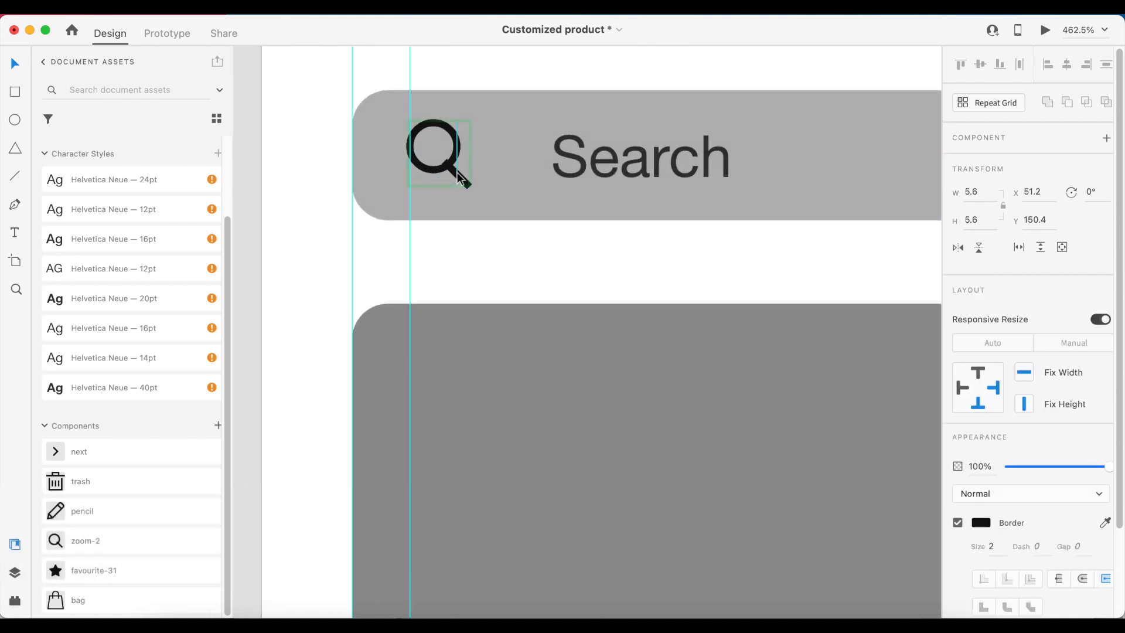
pyautogui.press('Right')
pyautogui.click(530, 198)
pyautogui.moveTo(458, 179); pyautogui.dragTo(468, 181)
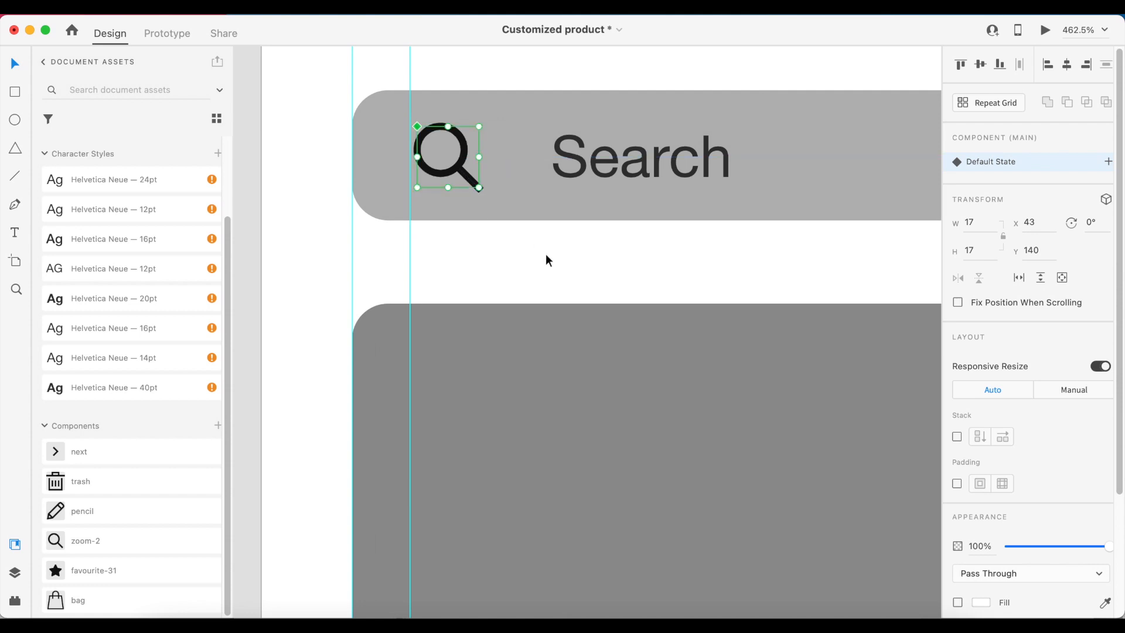
# - Vertically centre the magnifier in the search bar, place it against the inner guide, and move the Search text to 8 px from it
pyautogui.click(504, 243)
pyautogui.moveTo(503, 238); pyautogui.dragTo(431, 74)
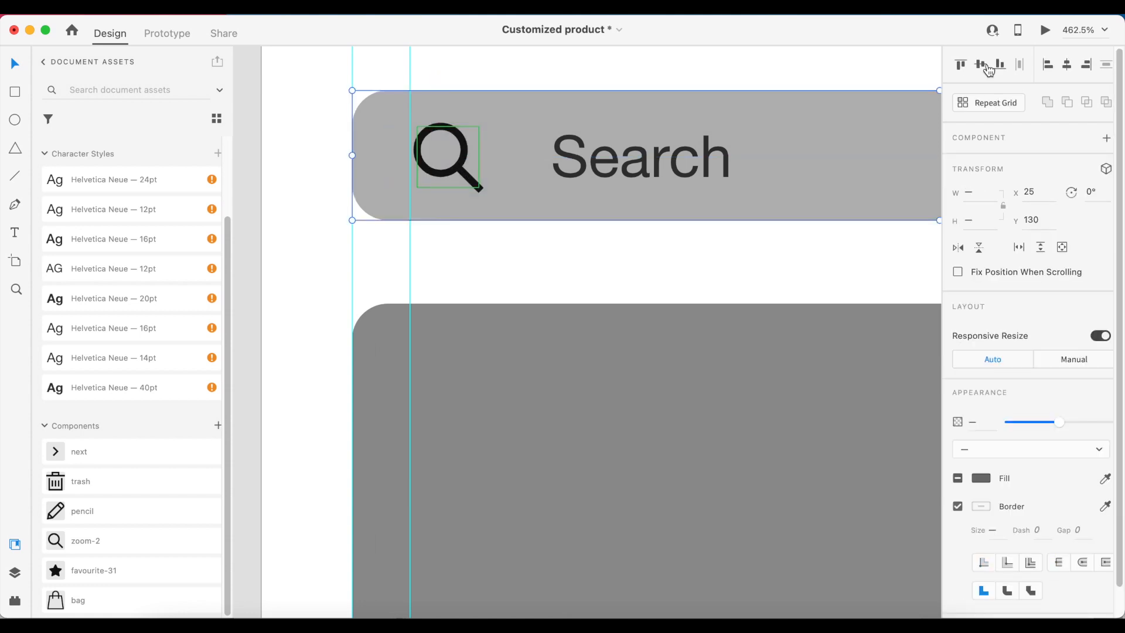
pyautogui.click(598, 249)
pyautogui.moveTo(451, 174); pyautogui.dragTo(447, 173)
pyautogui.moveTo(603, 155); pyautogui.dragTo(558, 164)
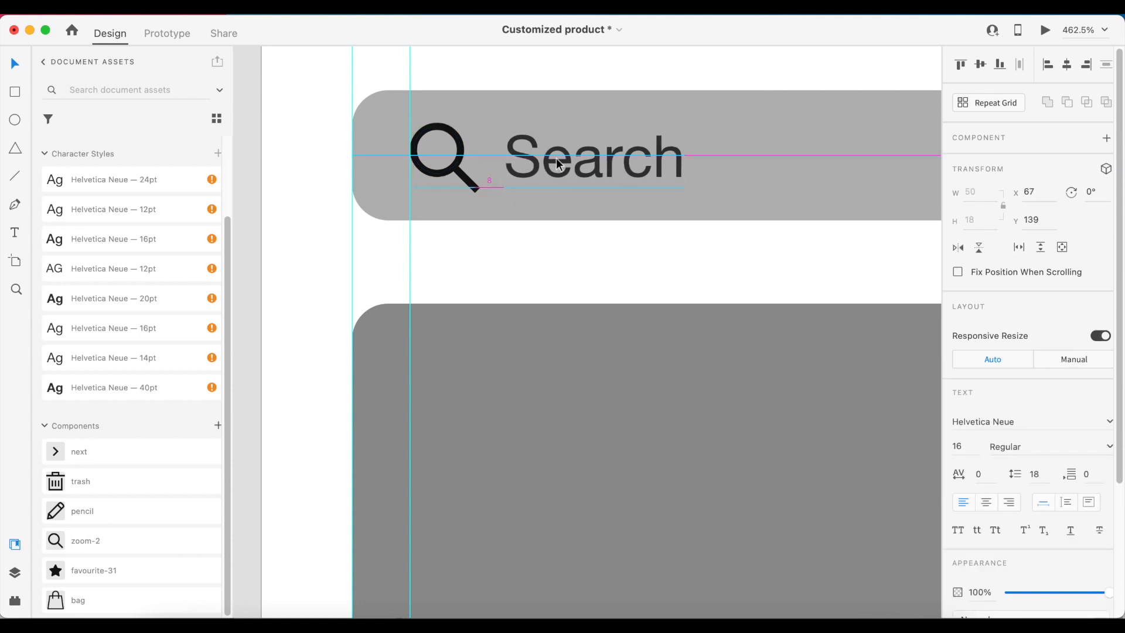
pyautogui.click(624, 276)
# - Move the bag and star icons together to the empty canvas beside the artboard's top 5 flavors card
pyautogui.press('super+0')
pyautogui.scroll(-3, 532, 226)
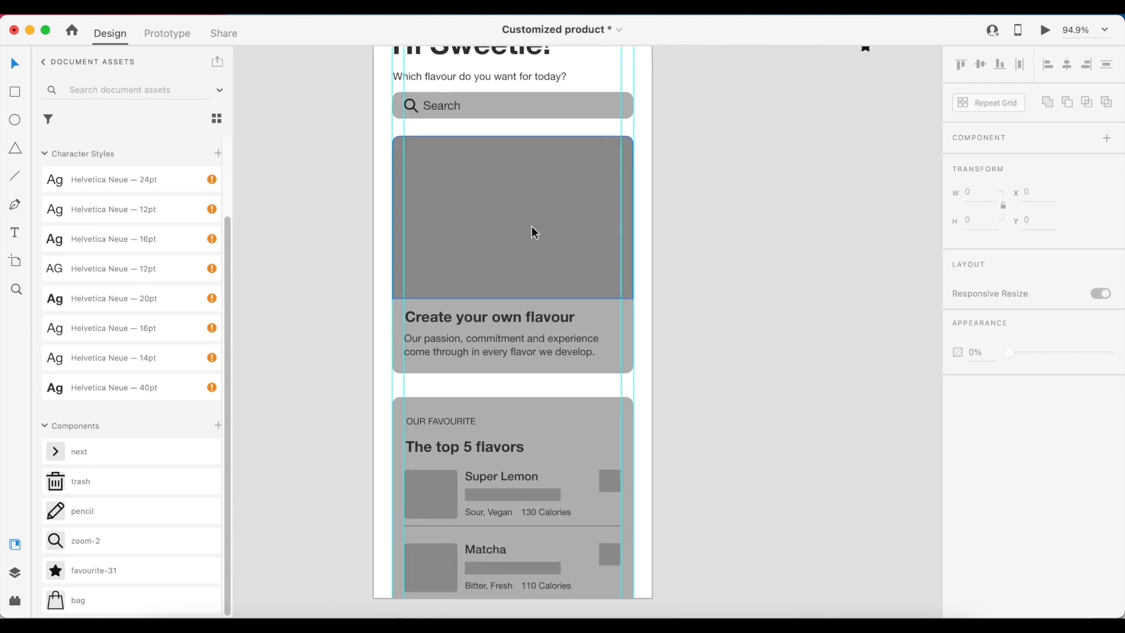
pyautogui.scroll(-3, 532, 226)
pyautogui.moveTo(859, 135); pyautogui.dragTo(651, 493)
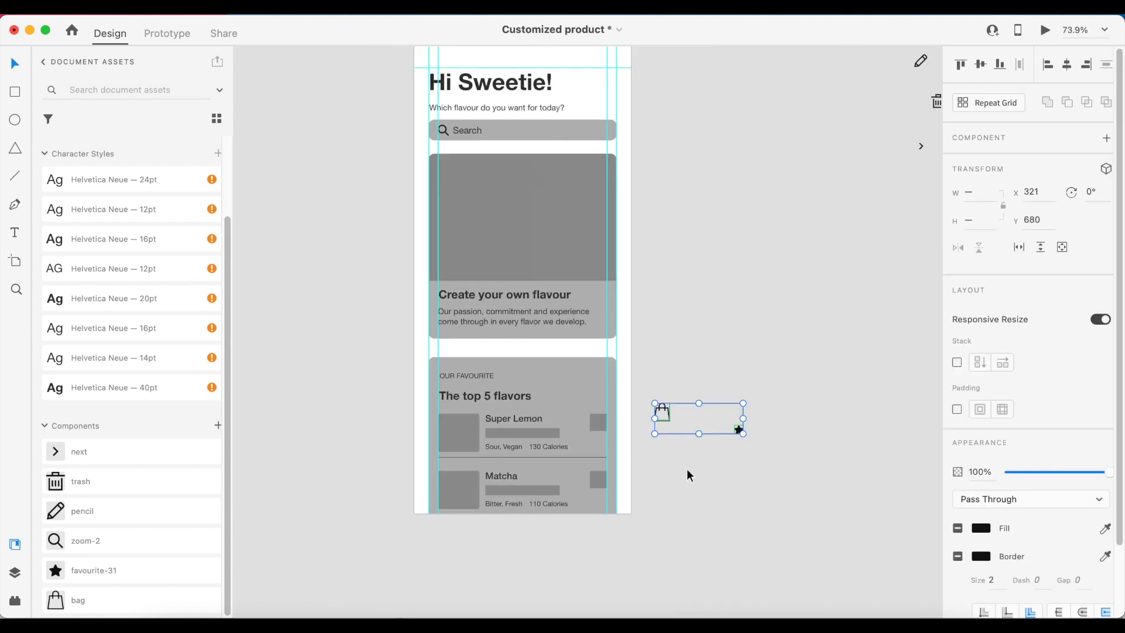
# - Cut the star icon, paste it onto the Super Lemon rating placeholder, and vertically centre it on the bar
pyautogui.scroll(3, 513, 446)
pyautogui.scroll(-2, 799, 376)
pyautogui.moveTo(884, 359); pyautogui.dragTo(419, 365)
pyautogui.scroll(3, 418, 365)
pyautogui.hscroll(-3, 532, 319)
pyautogui.click(579, 321)
pyautogui.press('super+x')
pyautogui.keyDown('super'); pyautogui.click(593, 324); pyautogui.keyUp('super')
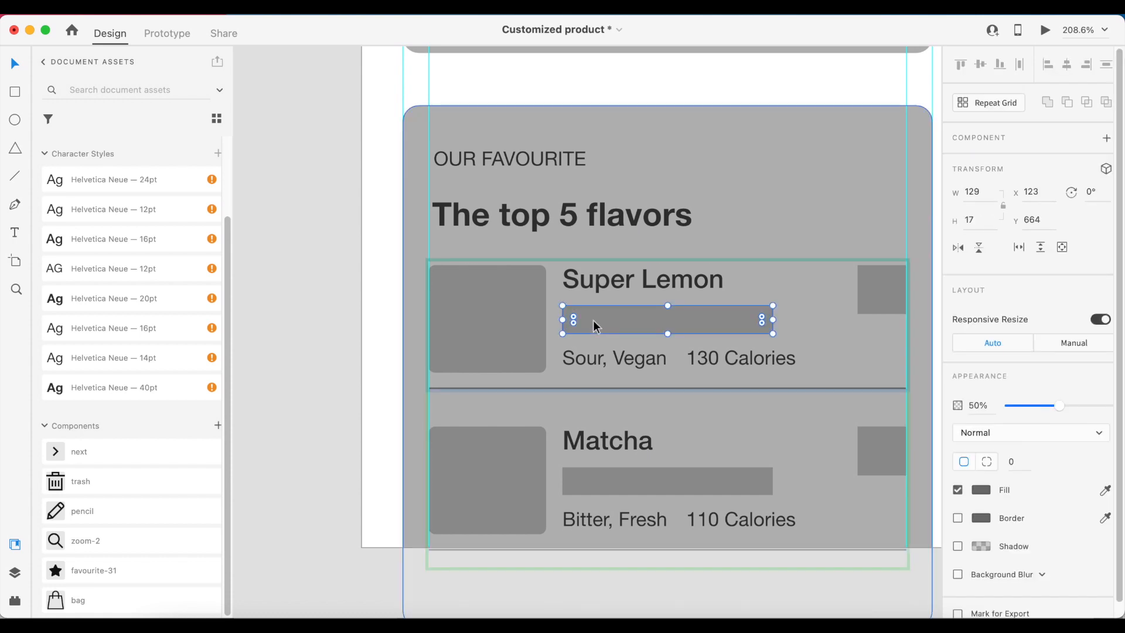
pyautogui.press('super+v')
pyautogui.scroll(3, 593, 325)
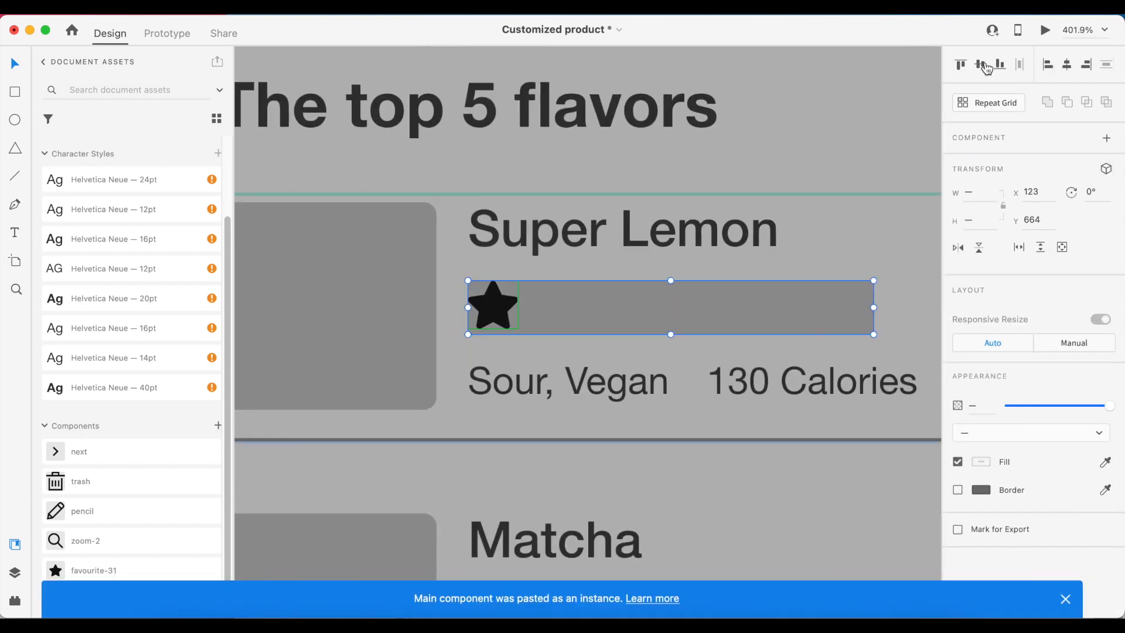
pyautogui.click(984, 65)
# - Duplicate the star into an evenly spaced row of five and delete the placeholder bar behind it
pyautogui.click(496, 305)
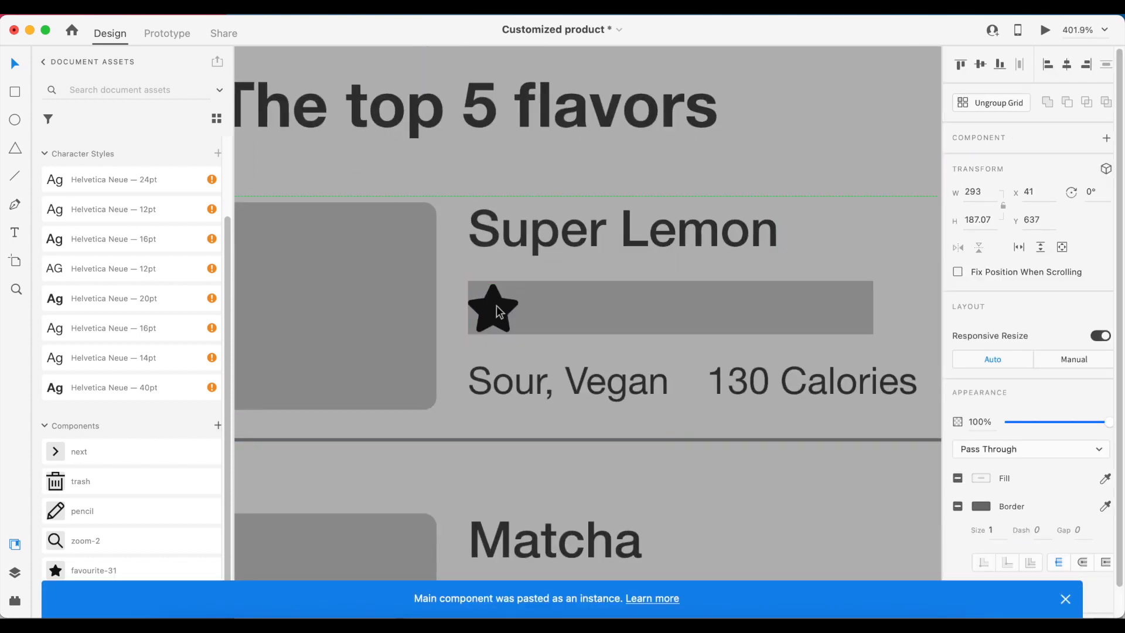
pyautogui.moveTo(496, 305); pyautogui.dragTo(747, 277)
pyautogui.click(837, 305)
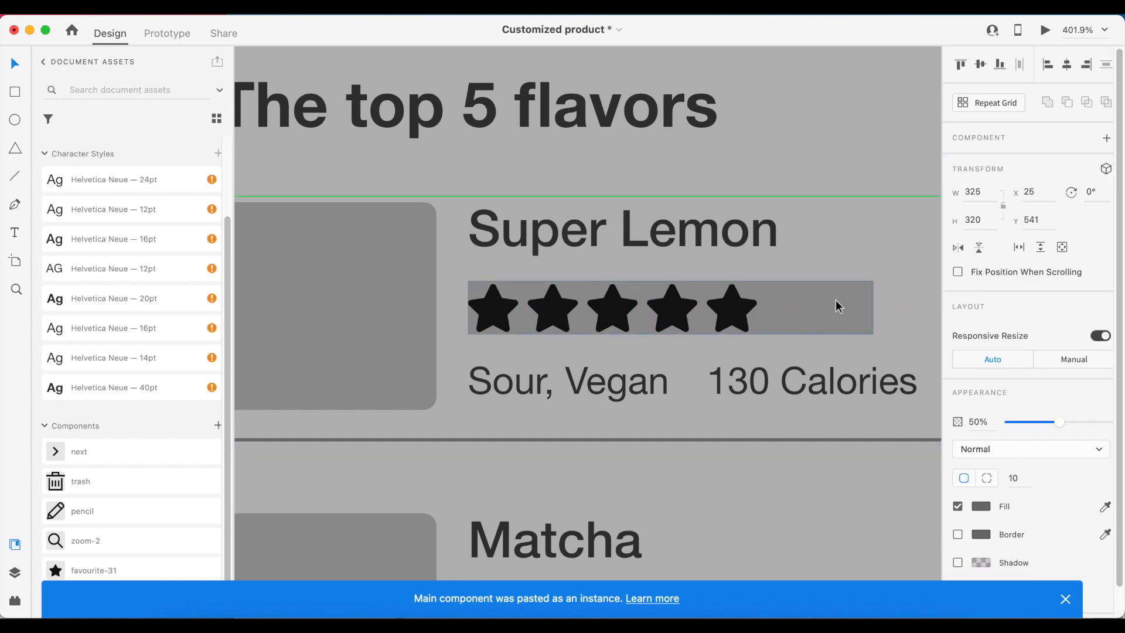
# - Copy the five Super Lemon rating stars and paste them onto the Product page artboard
pyautogui.doubleClick(494, 306)
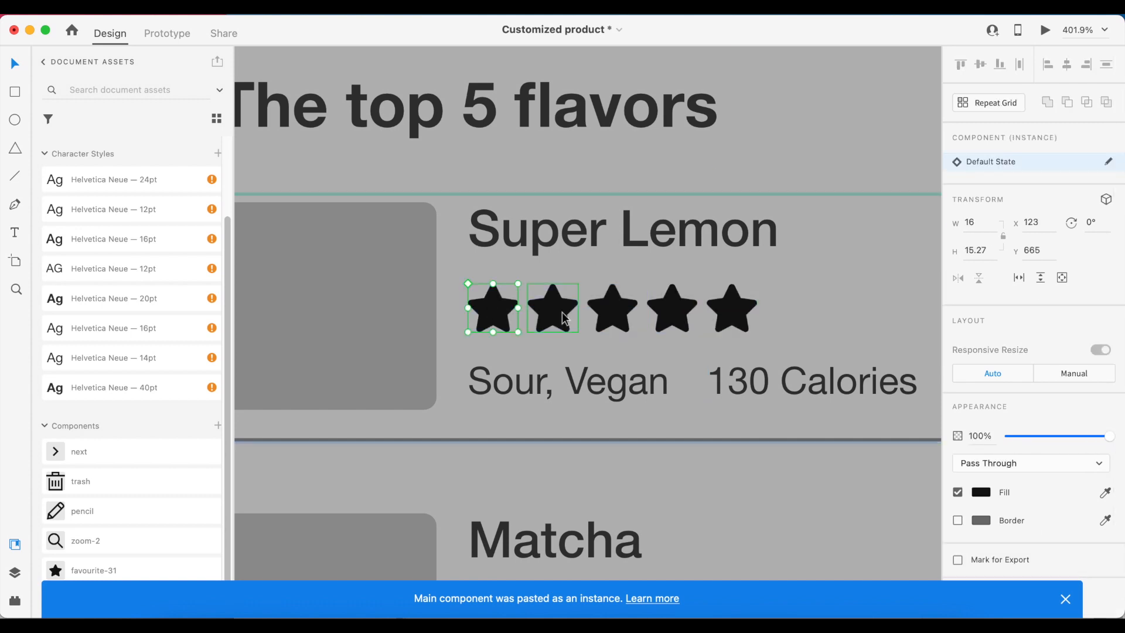
pyautogui.keyDown('shift'); pyautogui.click(561, 312); pyautogui.keyUp('shift')
pyautogui.keyDown('shift'); pyautogui.click(612, 307); pyautogui.keyUp('shift')
pyautogui.keyDown('shift'); pyautogui.click(677, 319); pyautogui.keyUp('shift')
pyautogui.keyDown('shift'); pyautogui.click(740, 323); pyautogui.keyUp('shift')
pyautogui.scroll(-3, 732, 320)
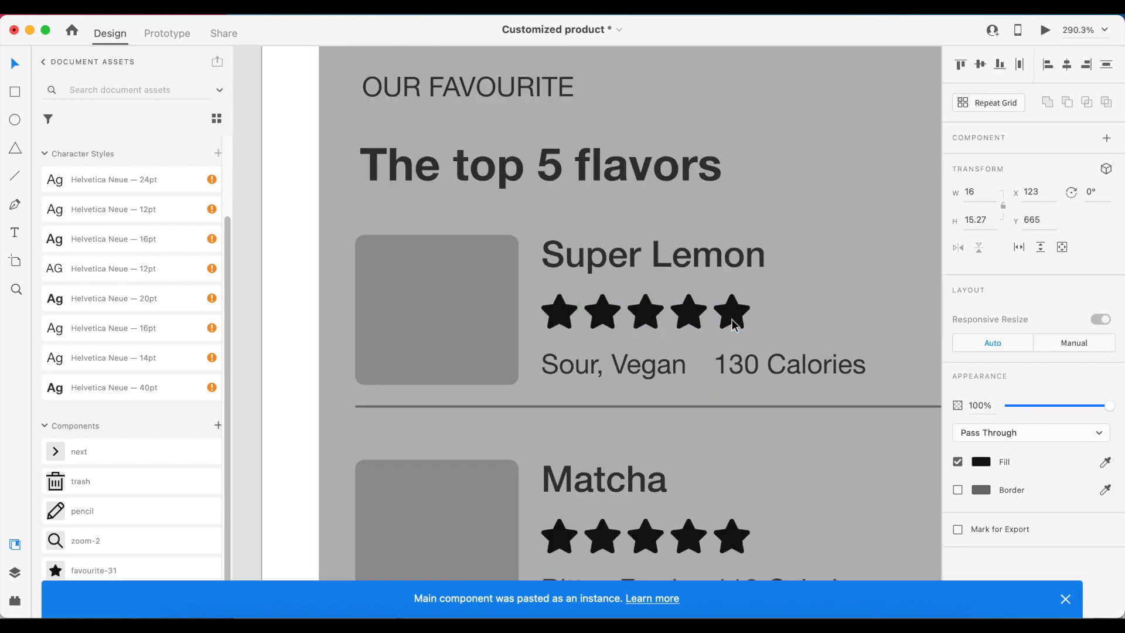
pyautogui.scroll(-10, 414, 299)
pyautogui.click(605, 285)
pyautogui.scroll(-1, 604, 286)
pyautogui.scroll(10, 605, 285)
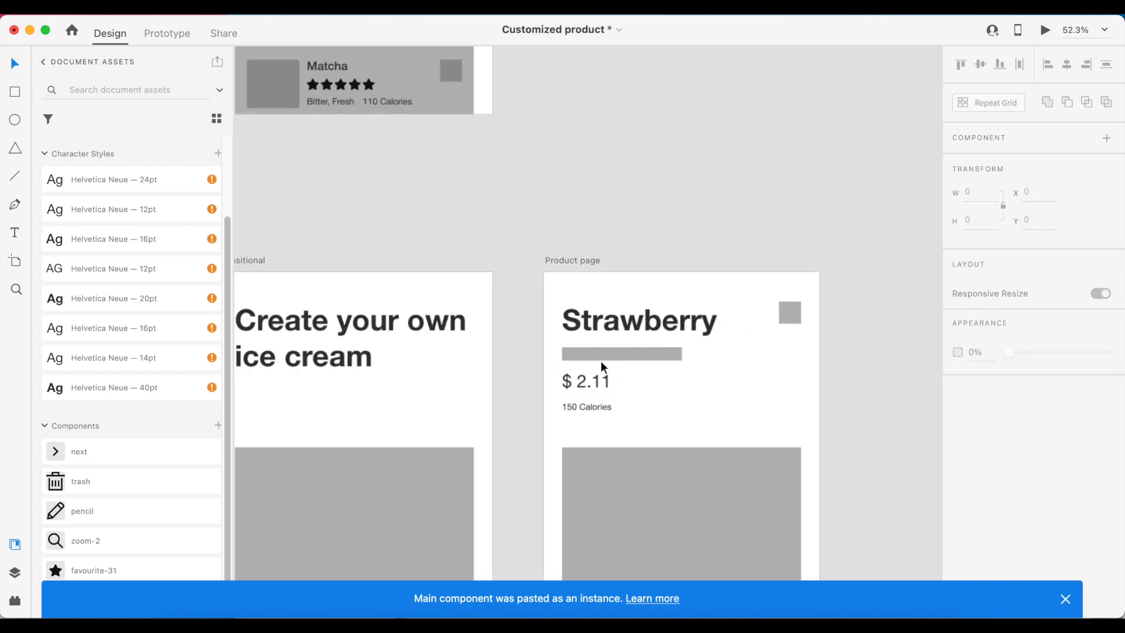
pyautogui.hotkey('ctrl', 'v')
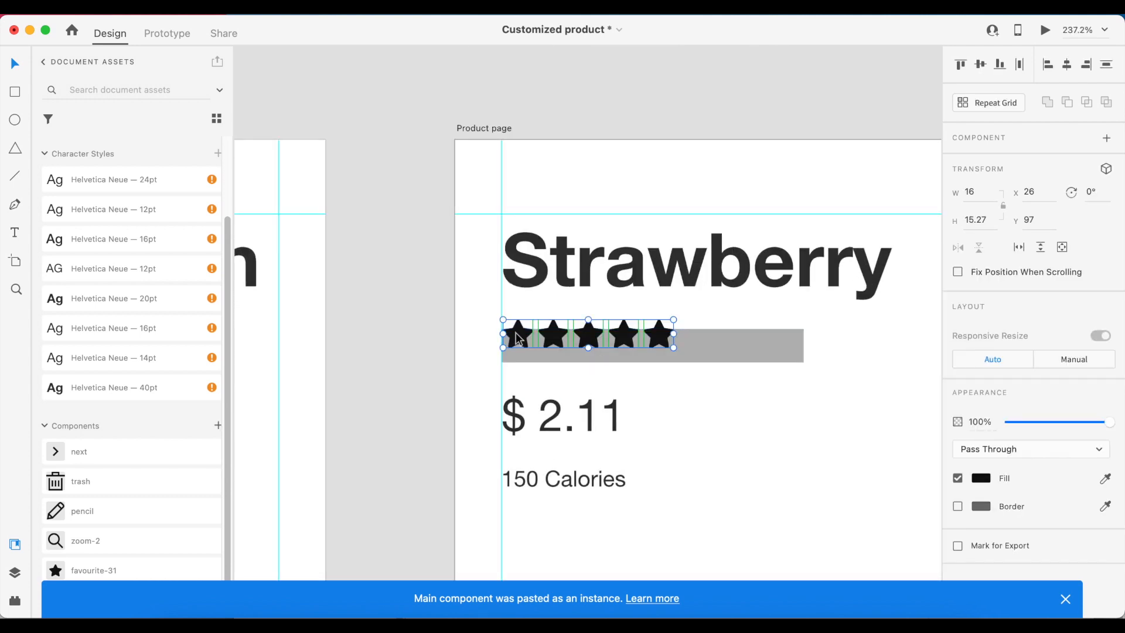
# - Align the five pasted stars with the rating placeholder under Strawberry and delete that placeholder bar
pyautogui.moveTo(518, 338); pyautogui.dragTo(526, 347)
pyautogui.scroll(5, 522, 354)
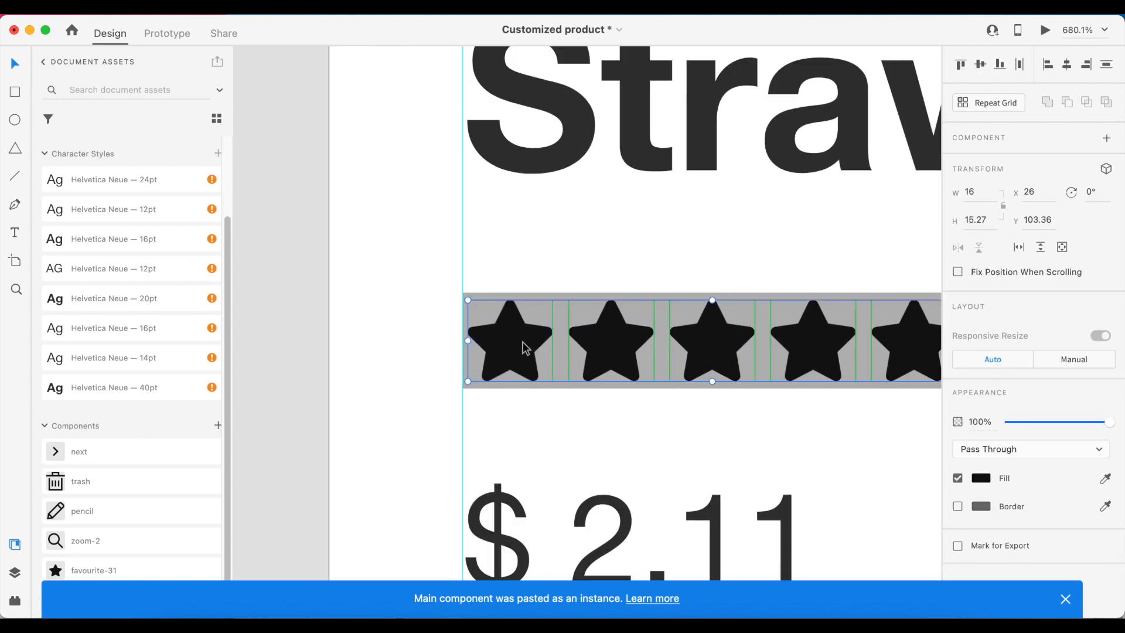
pyautogui.scroll(-8, 474, 330)
pyautogui.click(612, 334)
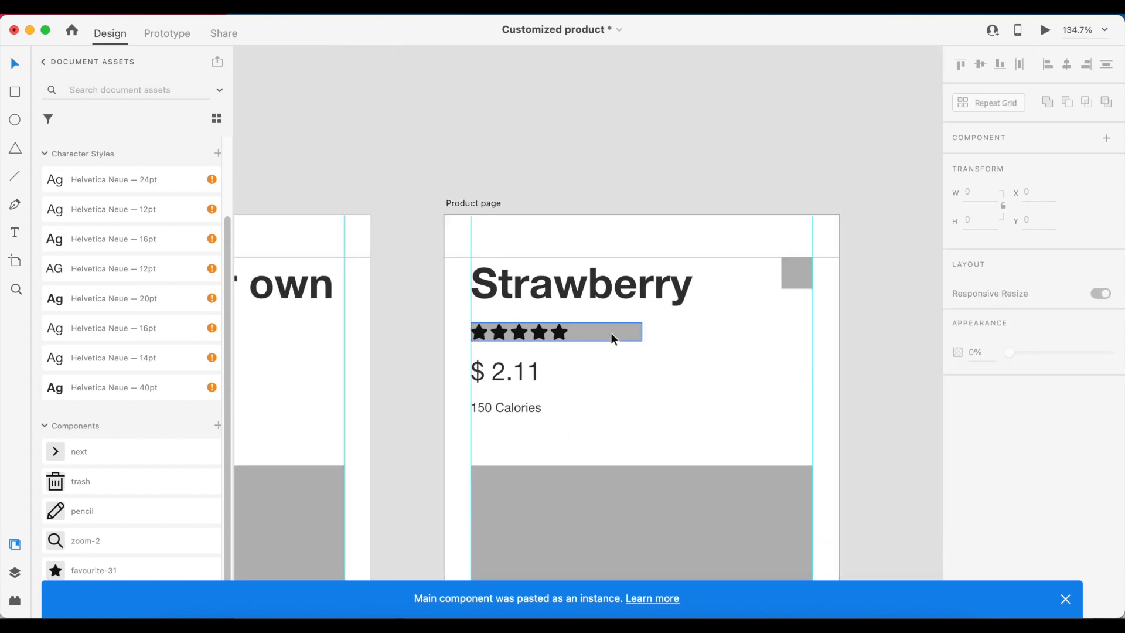
pyautogui.press('Delete')
# - Resize the bag icon beside the top 5 flavors card to 18 x 20
pyautogui.scroll(-6, 610, 332)
pyautogui.scroll(8, 612, 268)
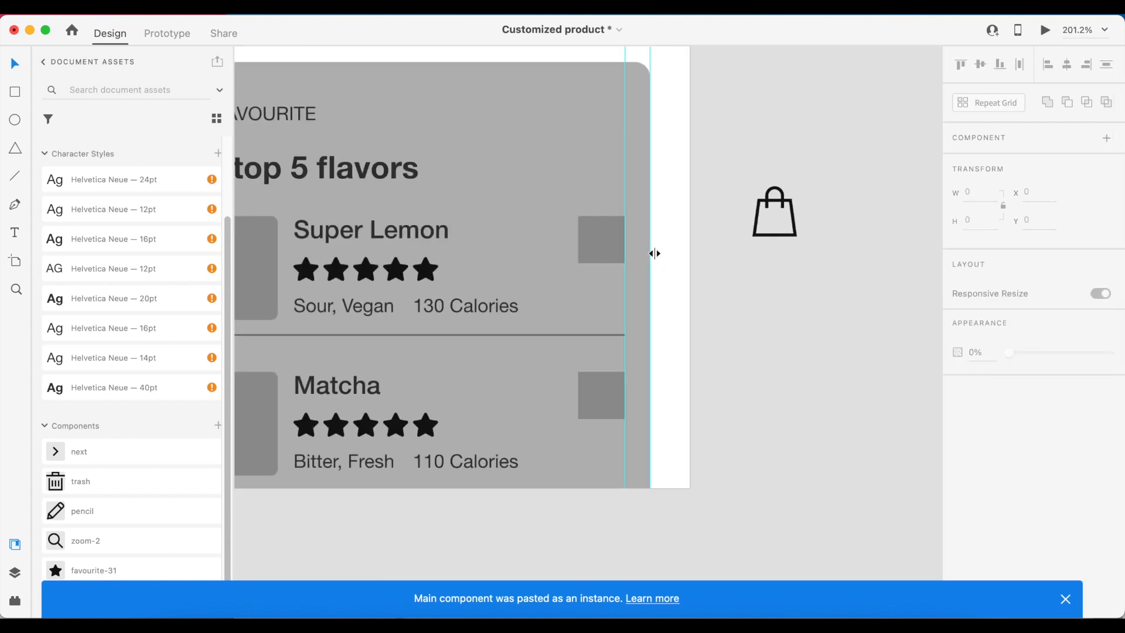
pyautogui.click(757, 234)
pyautogui.moveTo(796, 188); pyautogui.dragTo(784, 200)
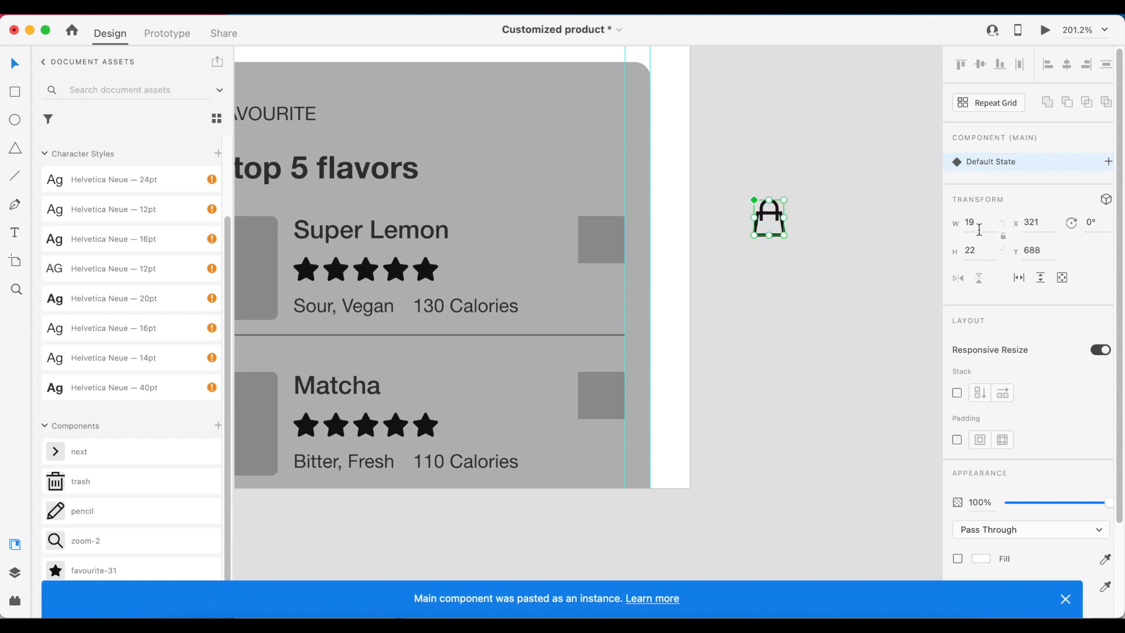
pyautogui.click(979, 228)
pyautogui.write('18')
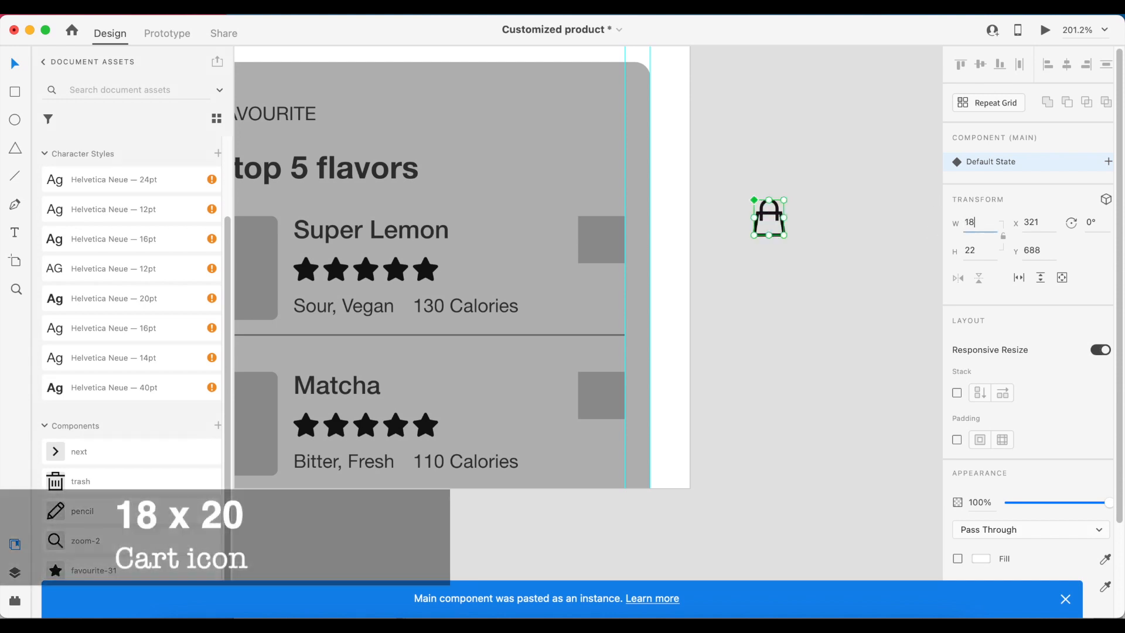
pyautogui.press('Return')
pyautogui.click(987, 255)
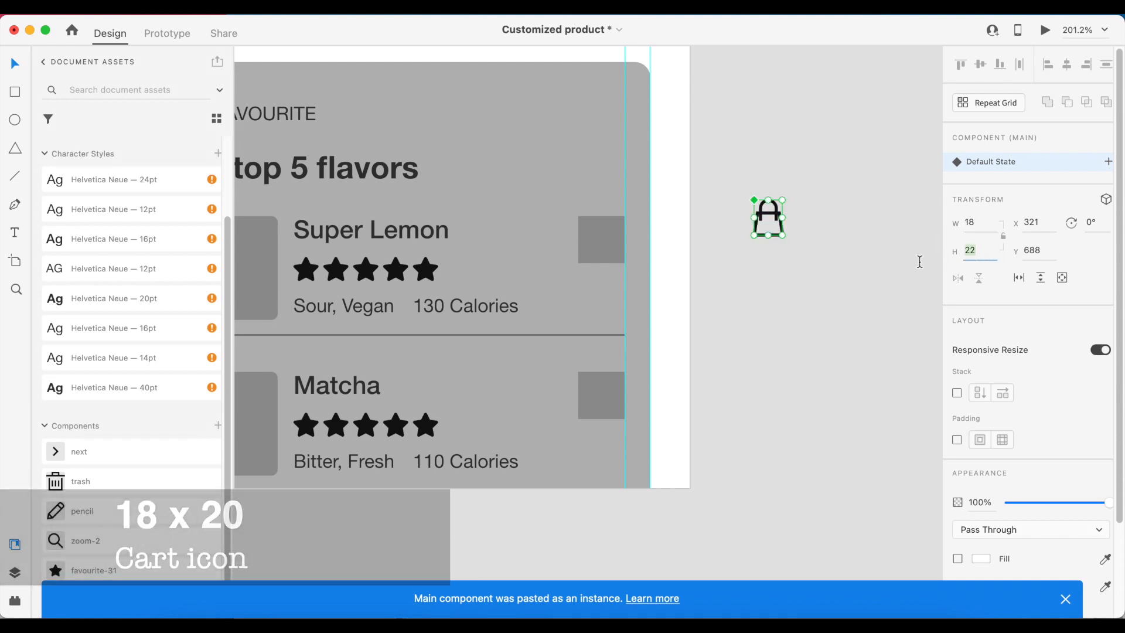
pyautogui.press('Return')
pyautogui.click(712, 214)
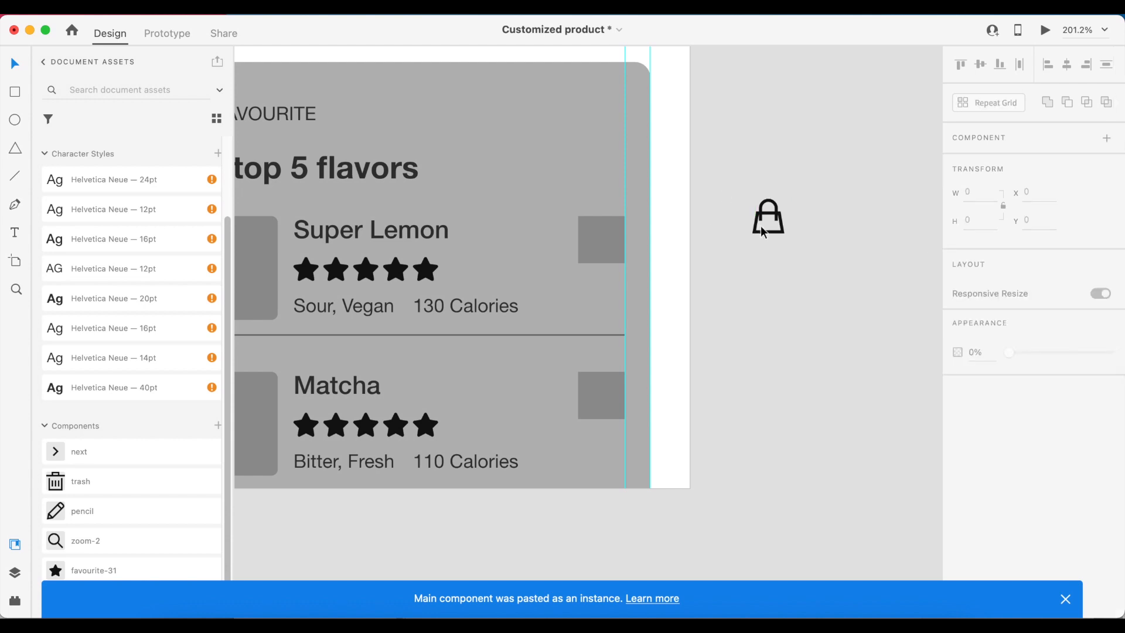
# - Place the bag icon over Super Lemon's small grey square and round the square into a circle with corner radius 15
pyautogui.moveTo(769, 235); pyautogui.dragTo(603, 255)
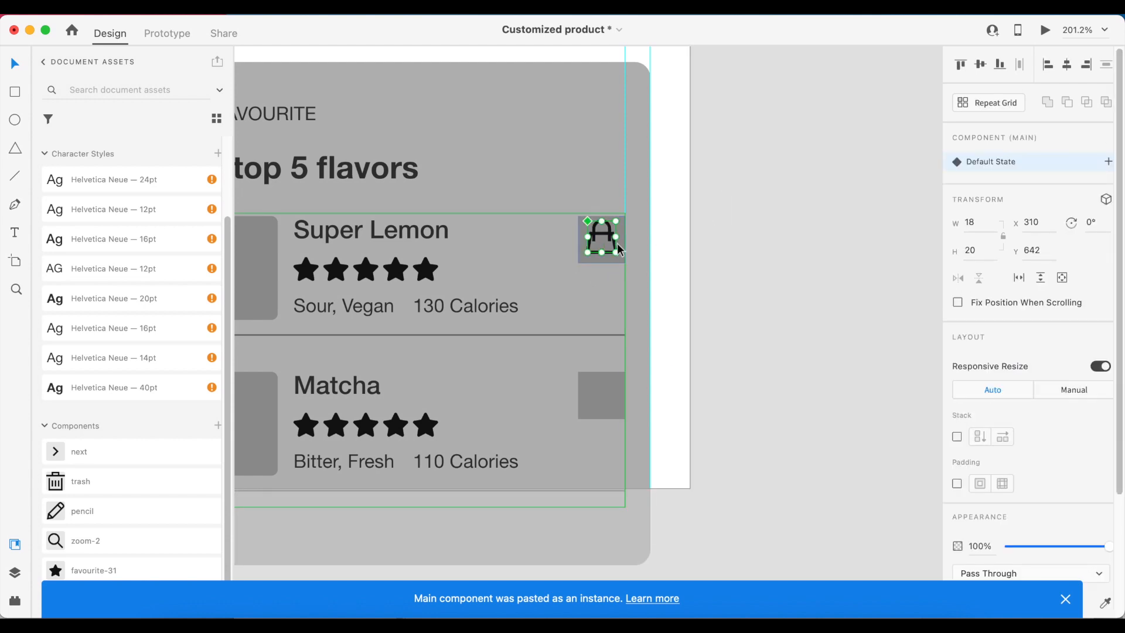
pyautogui.scroll(5, 603, 253)
pyautogui.click(620, 227)
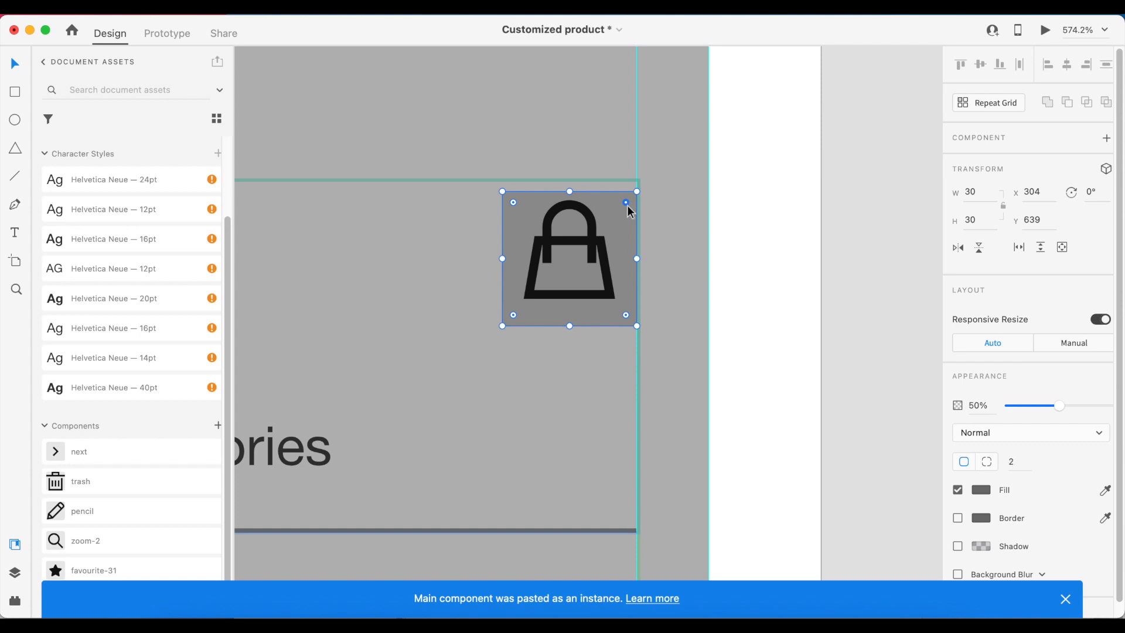
pyautogui.moveTo(625, 203); pyautogui.dragTo(600, 272)
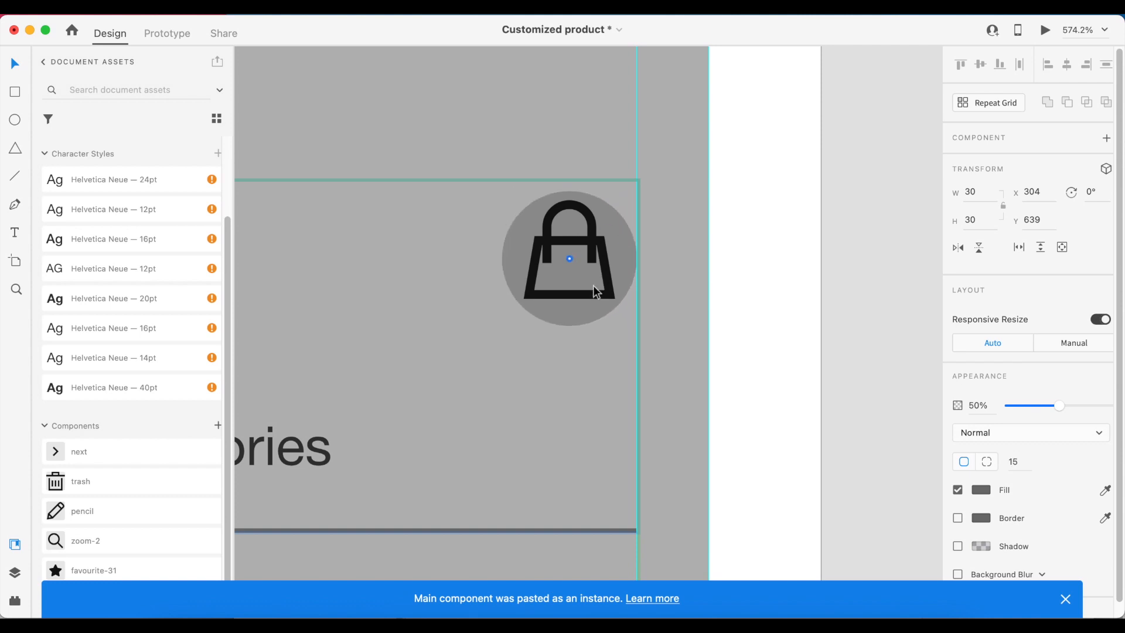
# - Cut the bag icon, paste it inside the Super Lemon repeat grid item, and position it over the grey circle
pyautogui.click(606, 278)
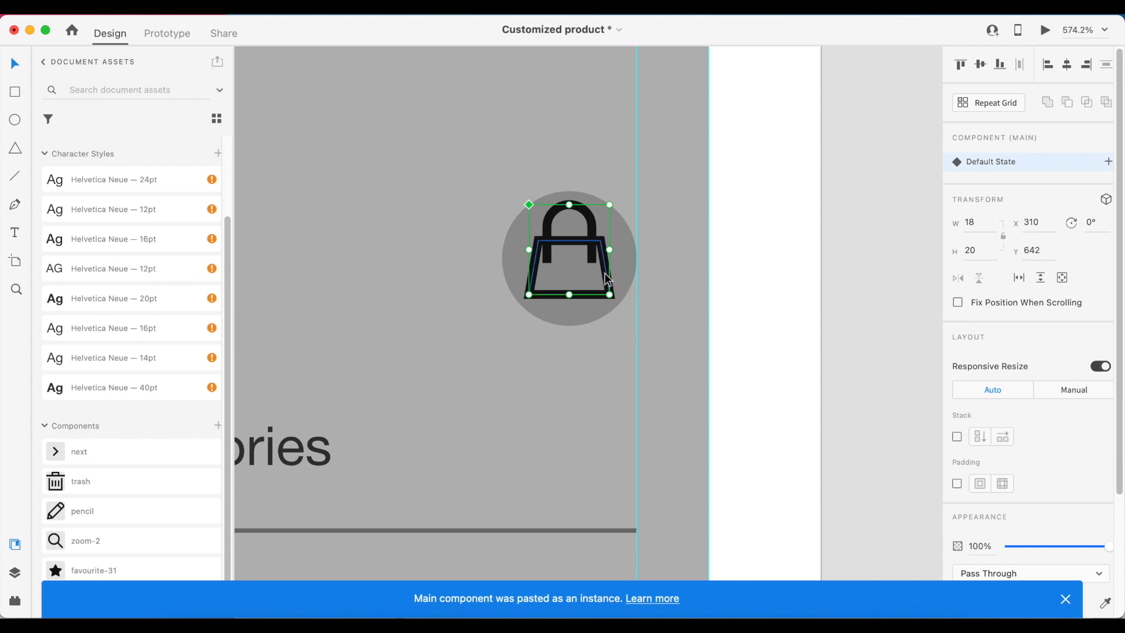
pyautogui.press('super+x')
pyautogui.doubleClick(605, 277)
pyautogui.scroll(-5, 658, 306)
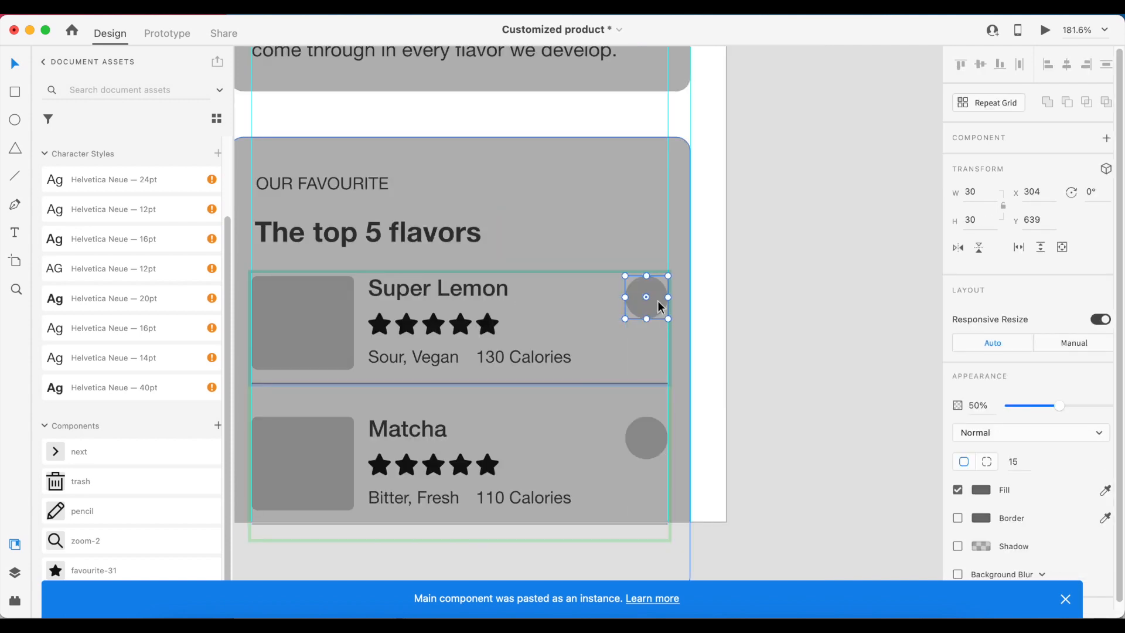
pyautogui.press('super+v')
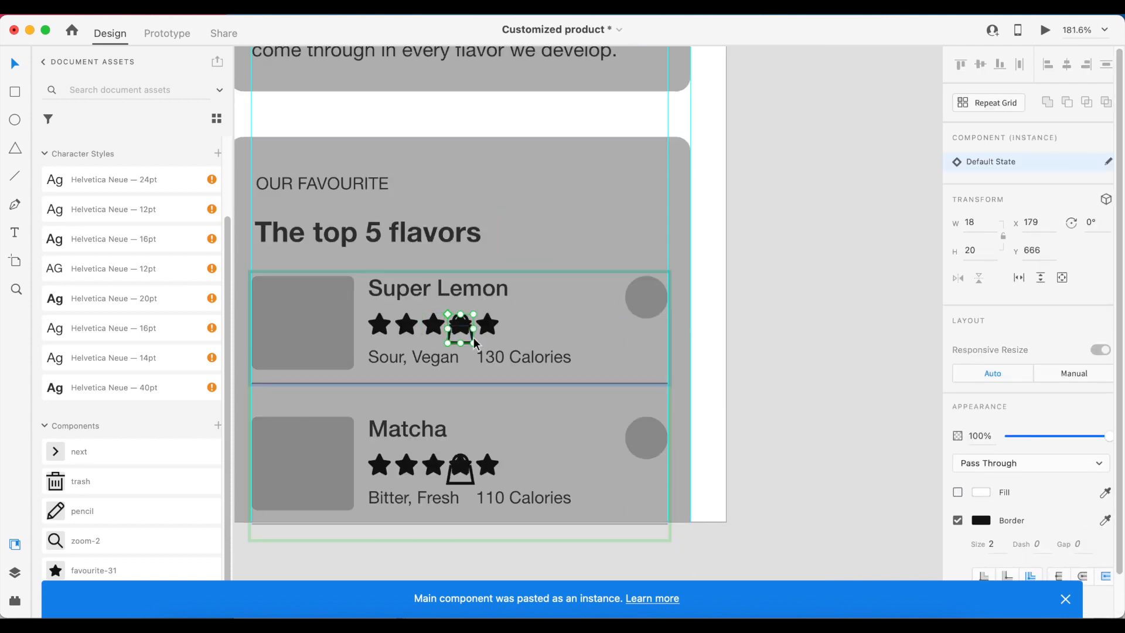
pyautogui.moveTo(474, 343); pyautogui.dragTo(668, 312)
pyautogui.scroll(5, 656, 302)
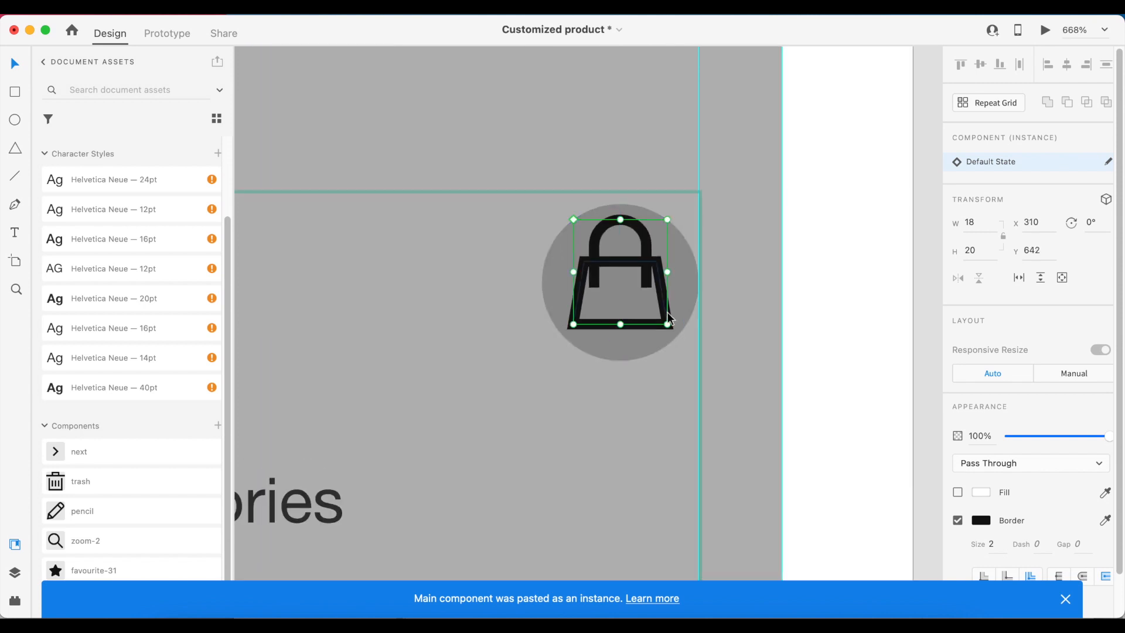
# - Set the border size of the bag icon's shapes to 1.5 and vertically centre the icon in the grey circle
pyautogui.doubleClick(668, 319)
pyautogui.click(984, 568)
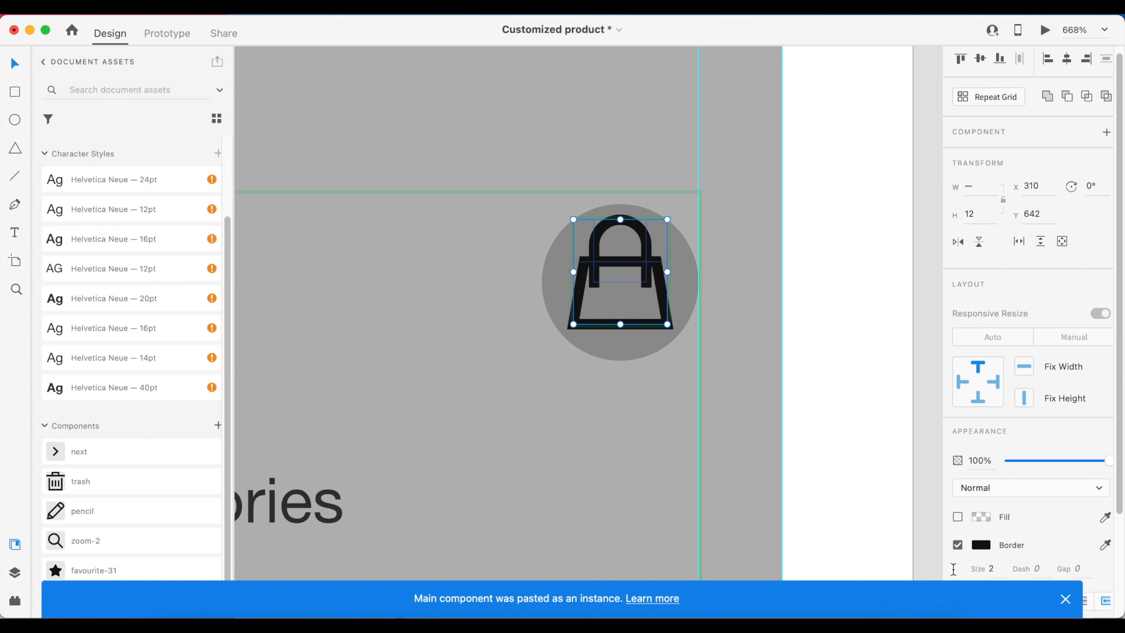
pyautogui.write('1.5')
pyautogui.press('Return')
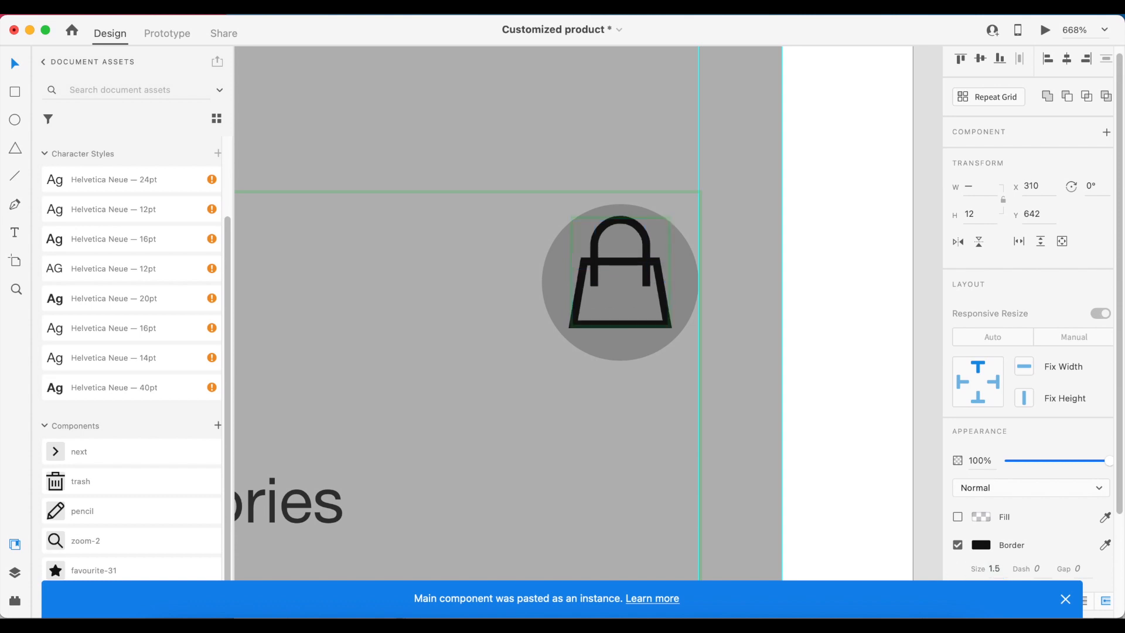
pyautogui.click(620, 358)
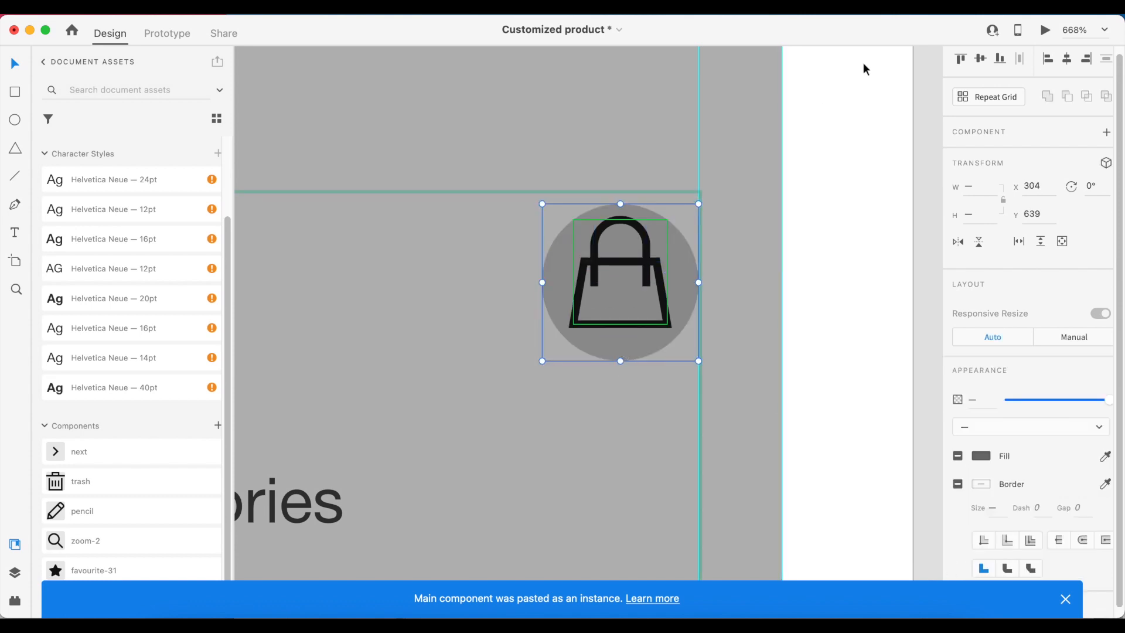
pyautogui.click(741, 233)
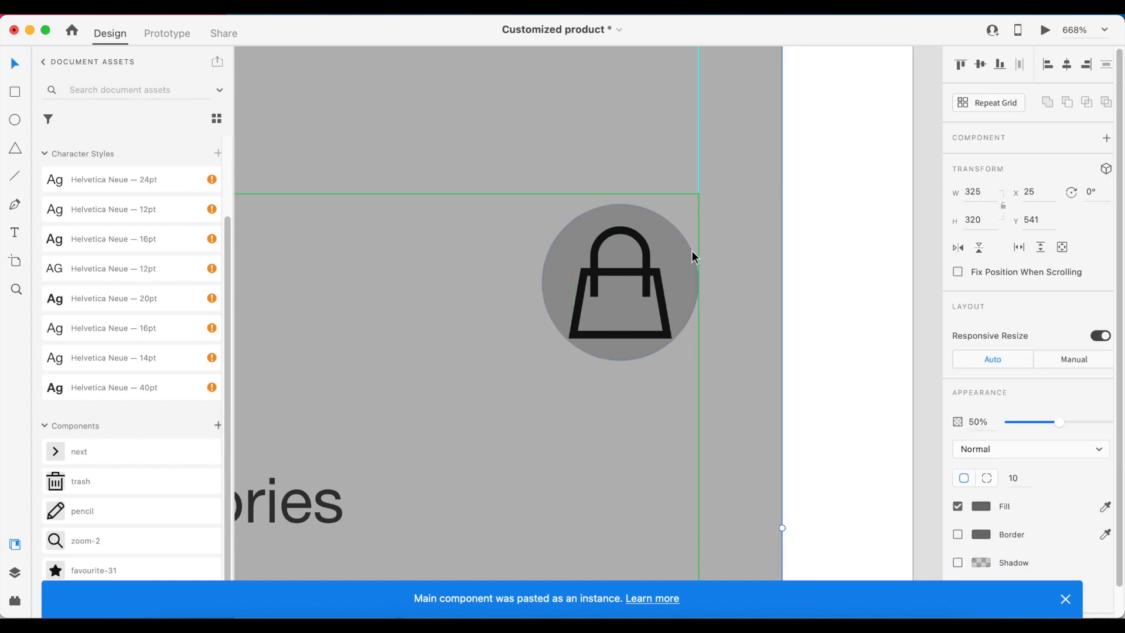
pyautogui.click(650, 268)
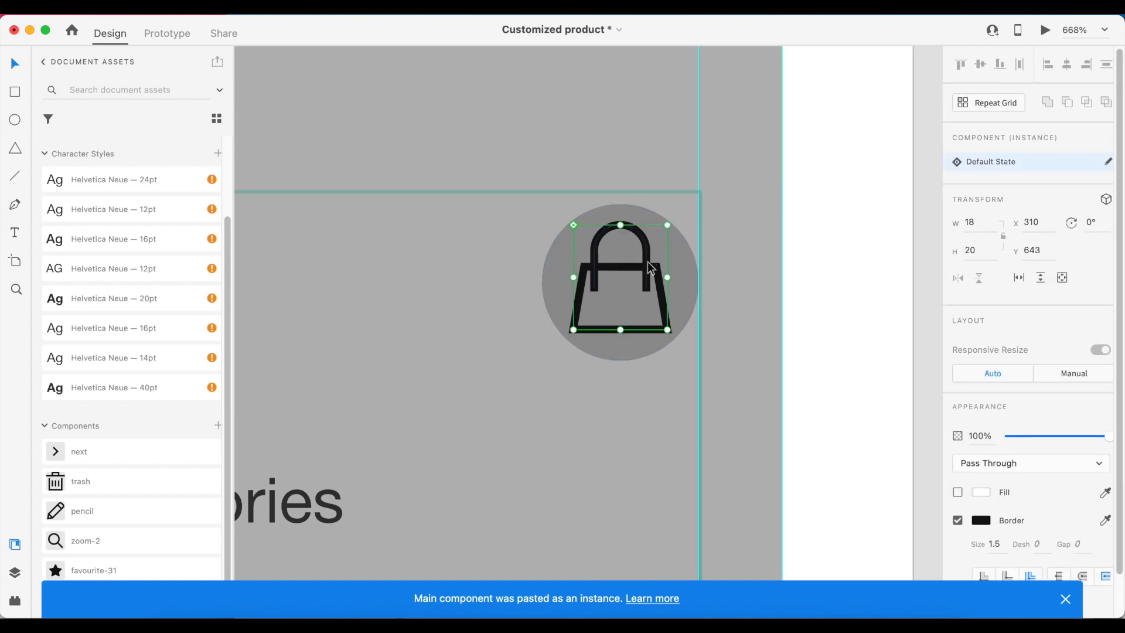
pyautogui.click(768, 246)
pyautogui.click(800, 230)
pyautogui.scroll(-10, 642, 203)
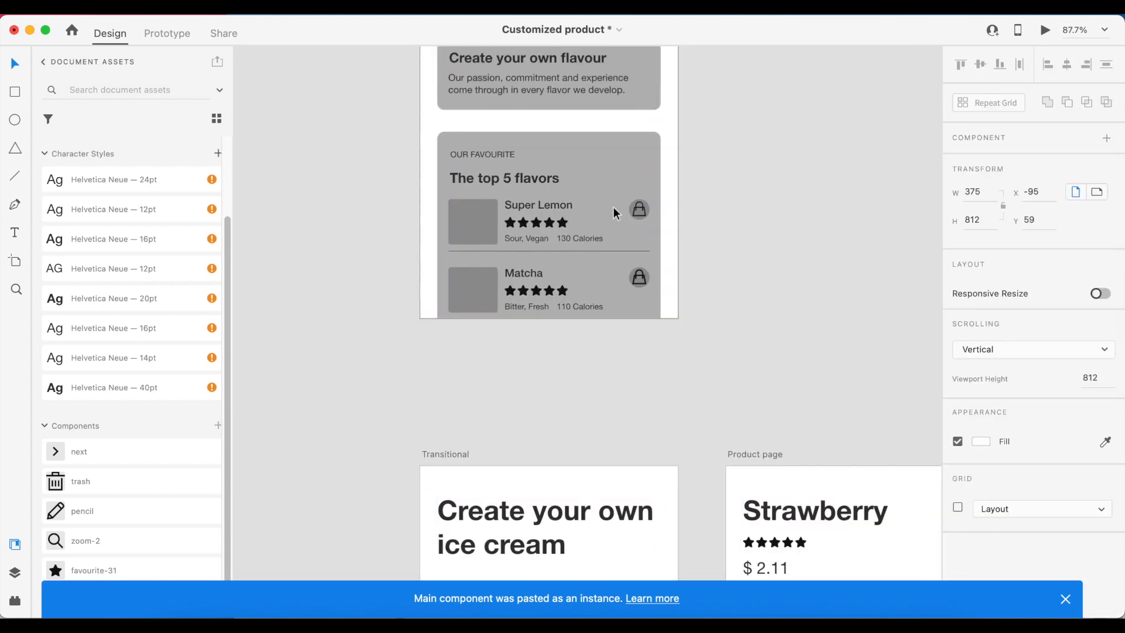
# - Resize Super Lemon's grey circle to 36 x 36 and move it so its outer edge meets the column guide
pyautogui.scroll(7, 614, 207)
pyautogui.click(732, 210)
pyautogui.click(808, 205)
pyautogui.doubleClick(743, 216)
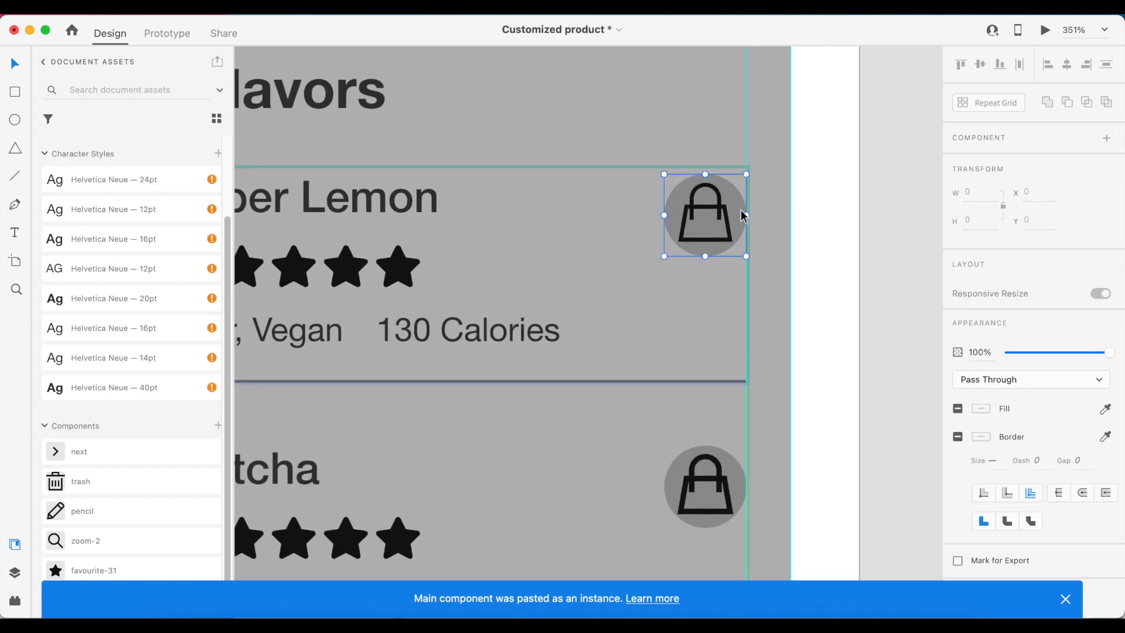
pyautogui.click(978, 192)
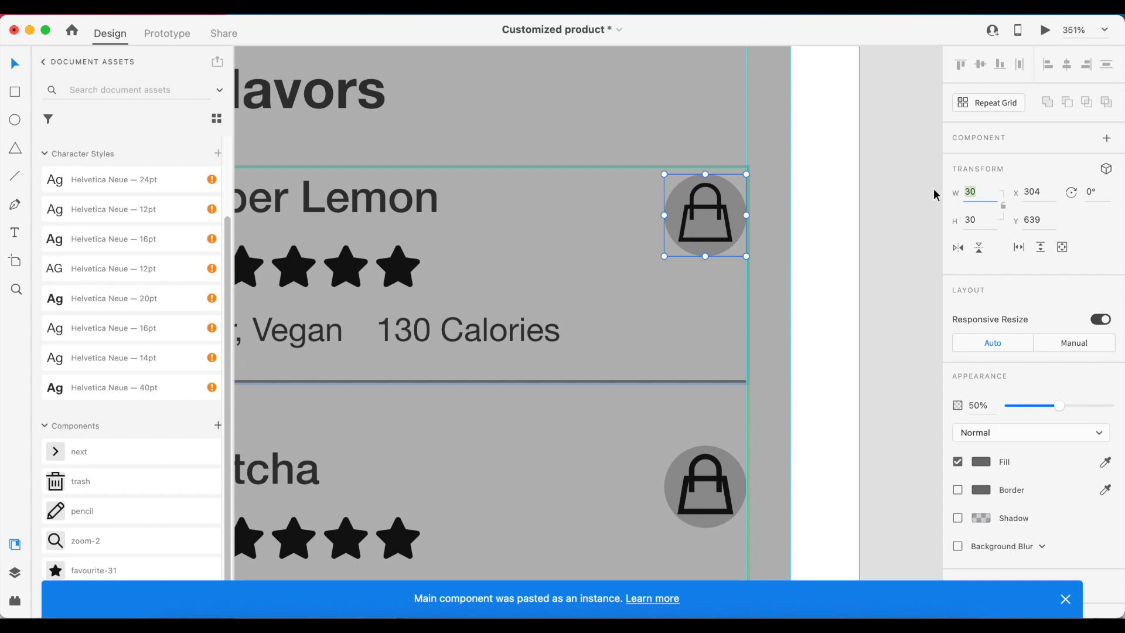
pyautogui.write('36')
pyautogui.press('Return')
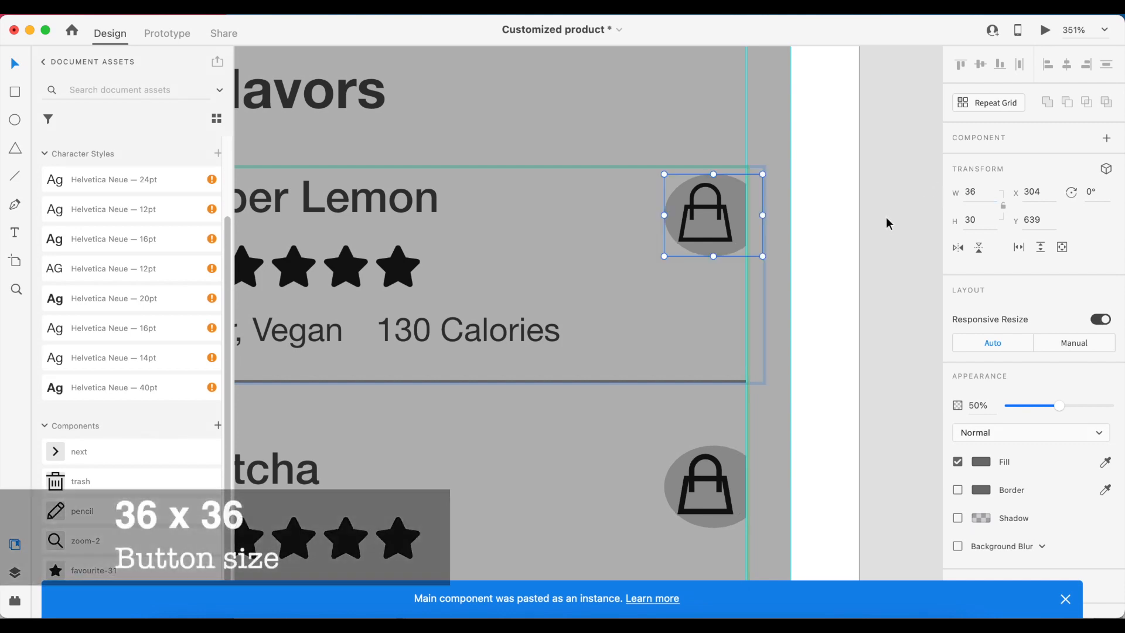
pyautogui.click(972, 221)
pyautogui.write('36')
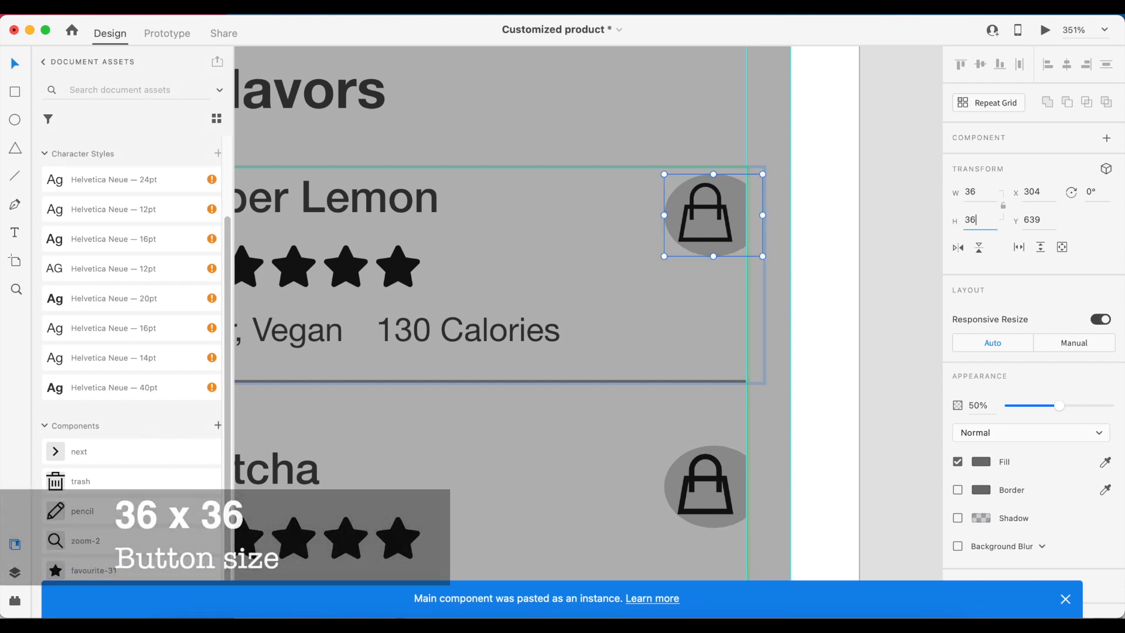
pyautogui.press('Return')
pyautogui.moveTo(713, 258); pyautogui.dragTo(703, 250)
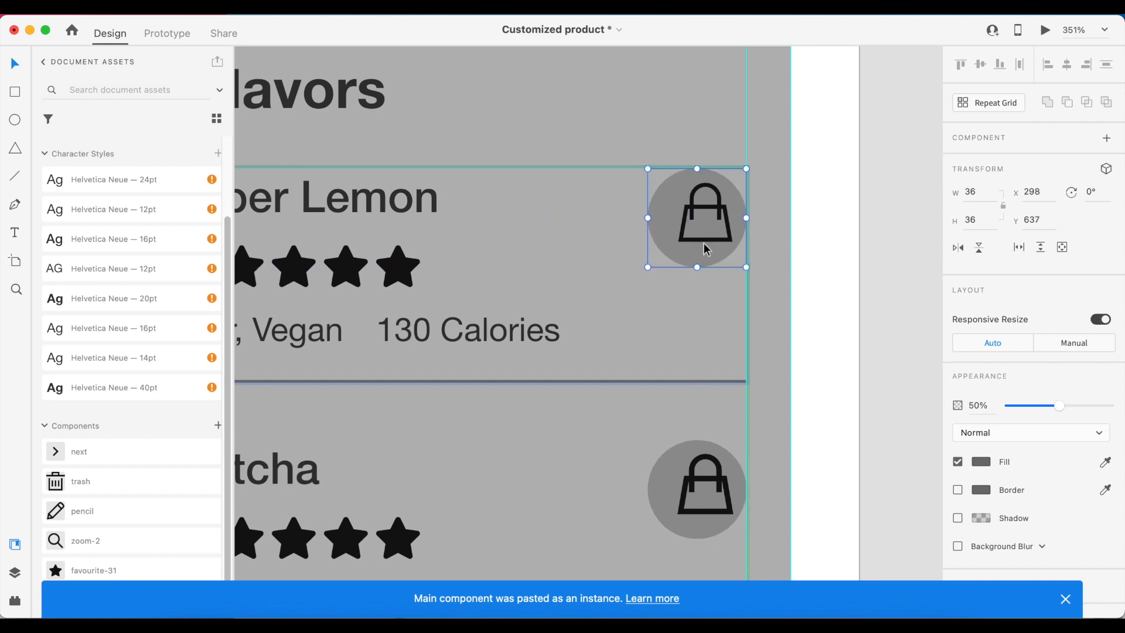
# - Centre Super Lemon's bag icon vertically and horizontally in its grey circle
pyautogui.click(703, 238)
pyautogui.keyDown('shift'); pyautogui.click(659, 230); pyautogui.keyUp('shift')
pyautogui.click(983, 65)
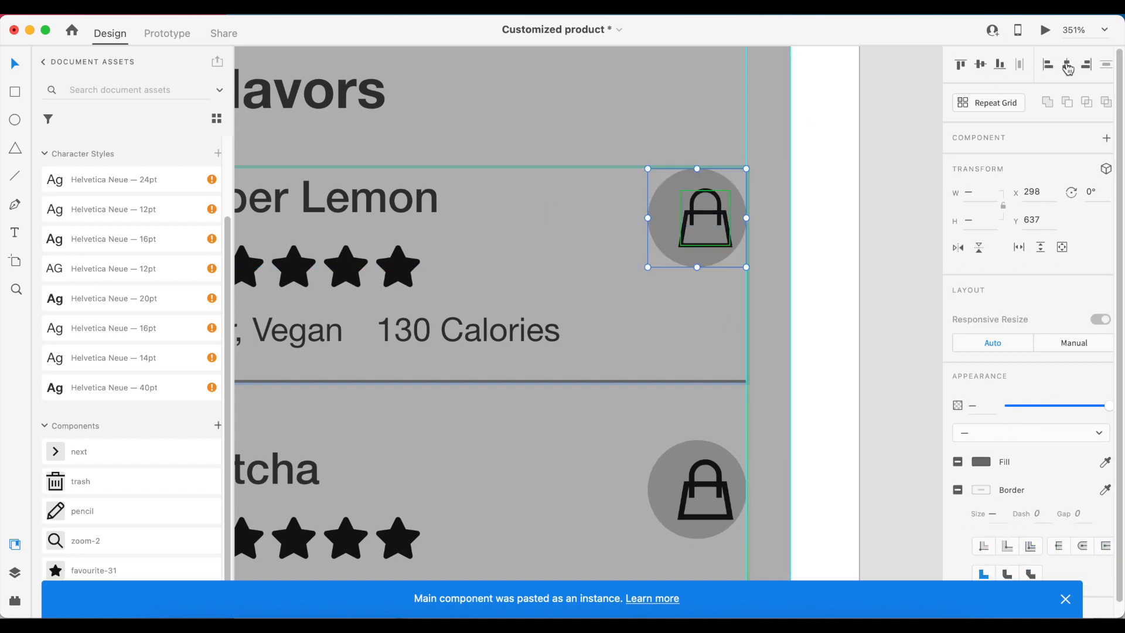
pyautogui.click(1067, 66)
pyautogui.click(857, 196)
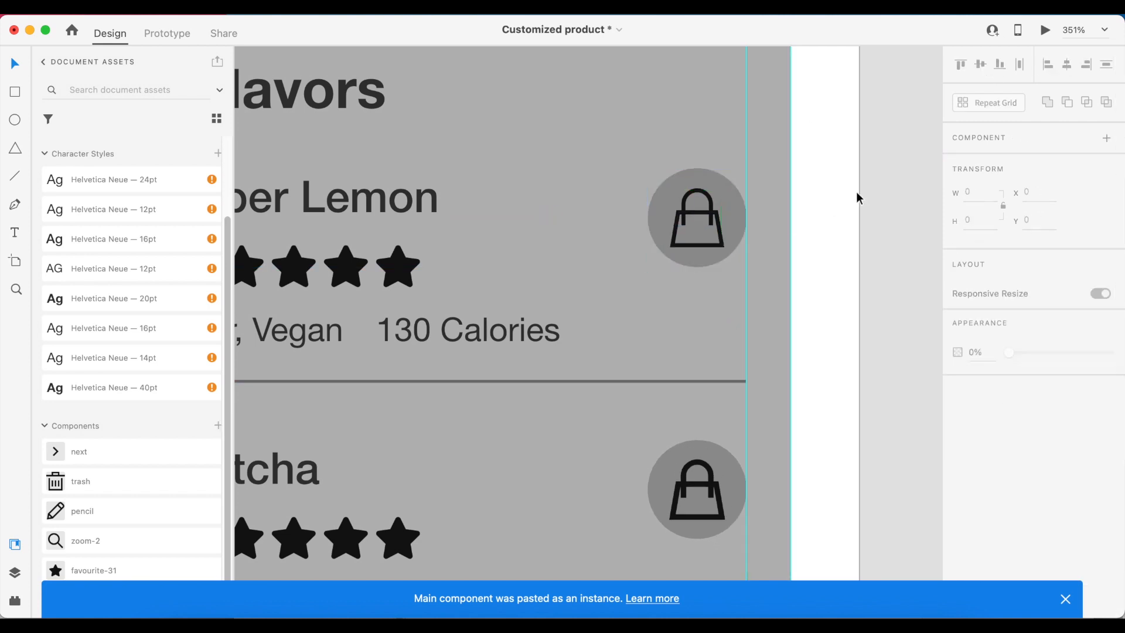
# - Set the border size of the shapes in Matcha's bag icon to 1.5
pyautogui.click(706, 486)
pyautogui.doubleClick(706, 487)
pyautogui.scroll(-1, 1035, 499)
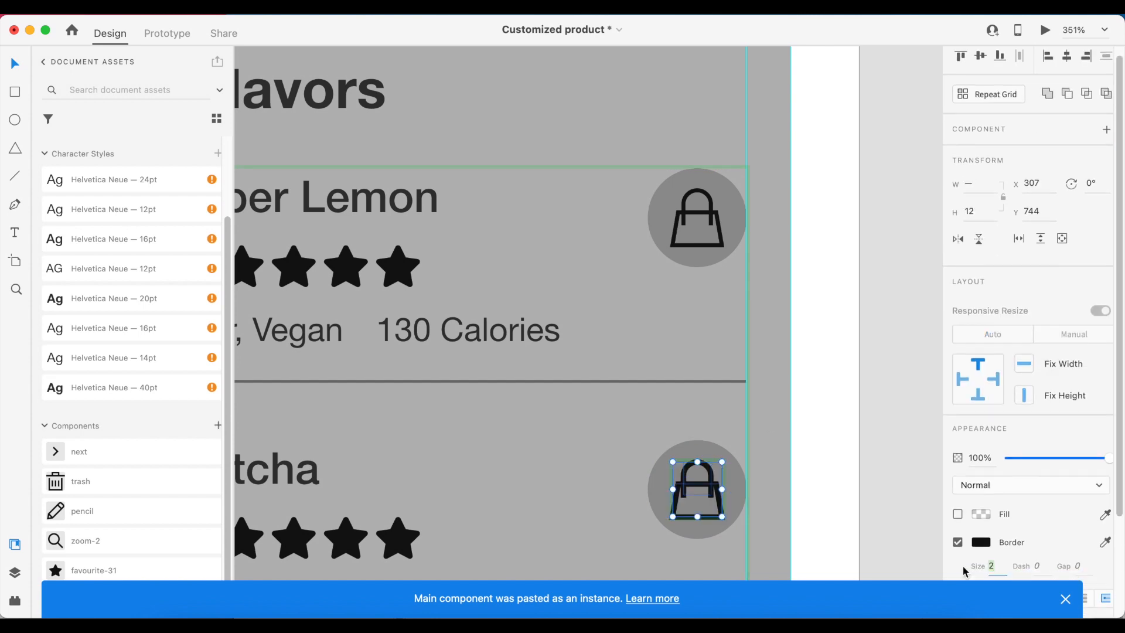
pyautogui.write('1.5')
pyautogui.press('Return')
pyautogui.click(692, 363)
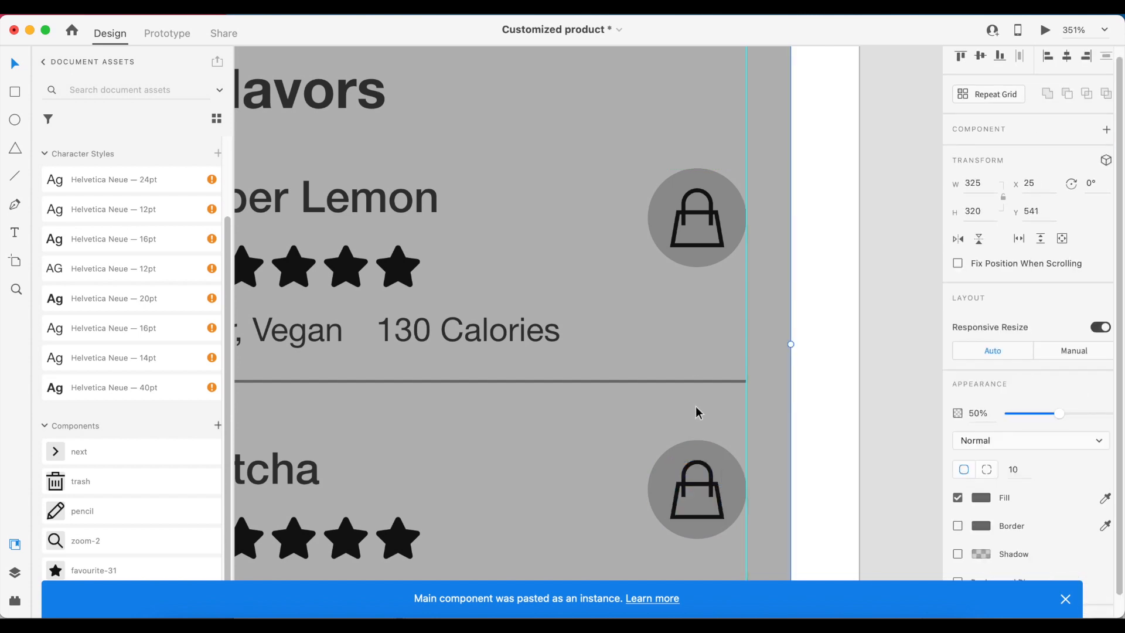
# - Paste the bag button onto the Product page, position it over the grey square beside the Strawberry heading, and delete that square
pyautogui.click(820, 375)
pyautogui.scroll(-5, 735, 368)
pyautogui.scroll(-5, 736, 367)
pyautogui.hscroll(5, 736, 367)
pyautogui.press('super+v')
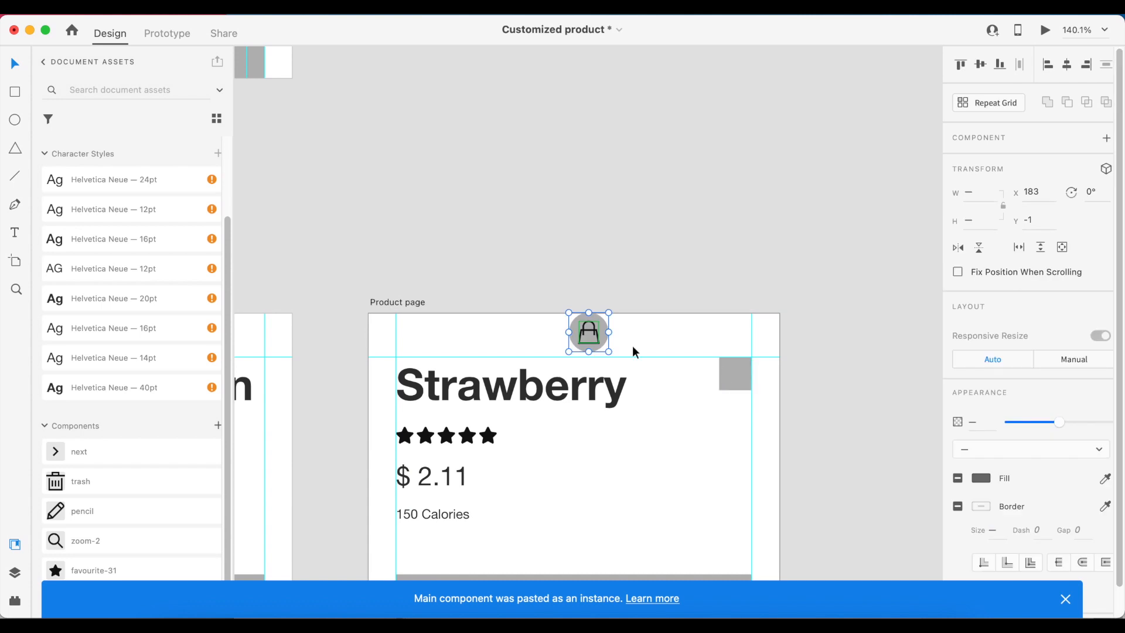
pyautogui.moveTo(596, 337); pyautogui.dragTo(740, 382)
pyautogui.scroll(5, 740, 382)
pyautogui.click(751, 336)
pyautogui.press('Delete')
pyautogui.scroll(-5, 809, 276)
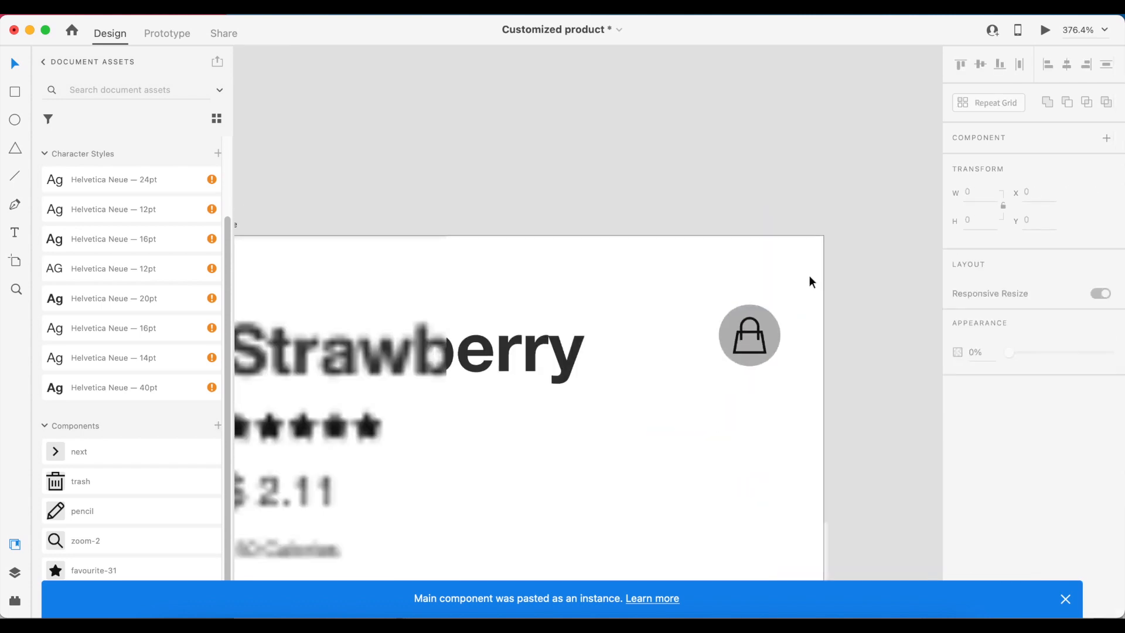
# - Move the next arrow icon onto the small grey square at the right edge of the Product page's image placeholder
pyautogui.scroll(-3, 810, 275)
pyautogui.scroll(-5, 810, 275)
pyautogui.scroll(5, 809, 276)
pyautogui.moveTo(810, 275); pyautogui.dragTo(756, 496)
pyautogui.scroll(-3, 792, 221)
pyautogui.scroll(5, 846, 412)
pyautogui.click(846, 413)
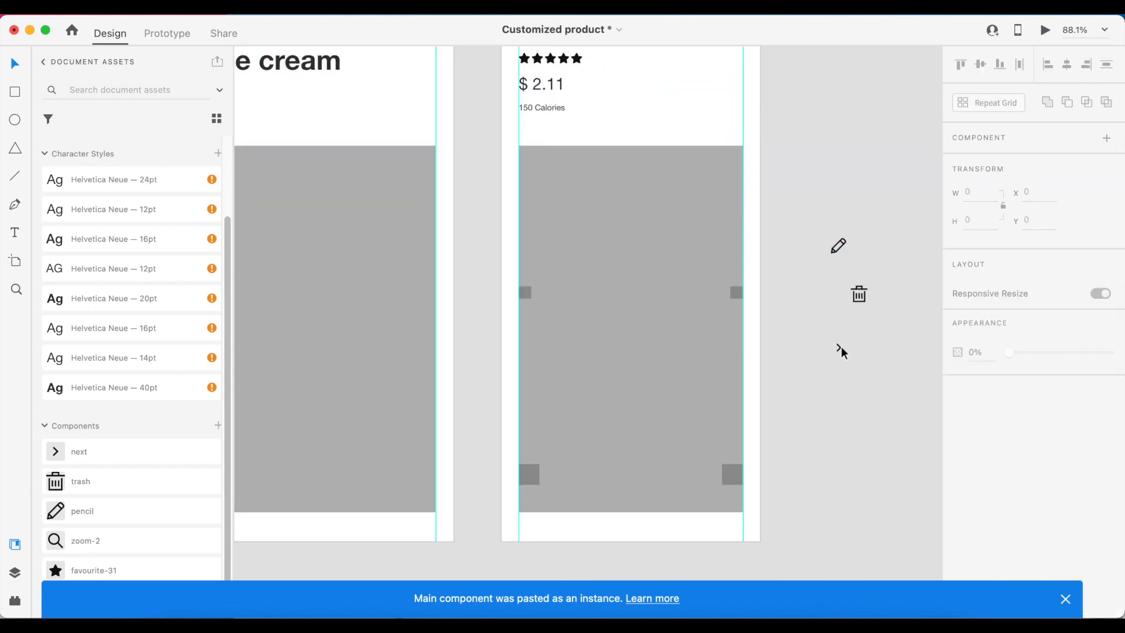
pyautogui.moveTo(844, 349); pyautogui.dragTo(737, 293)
pyautogui.scroll(5, 737, 293)
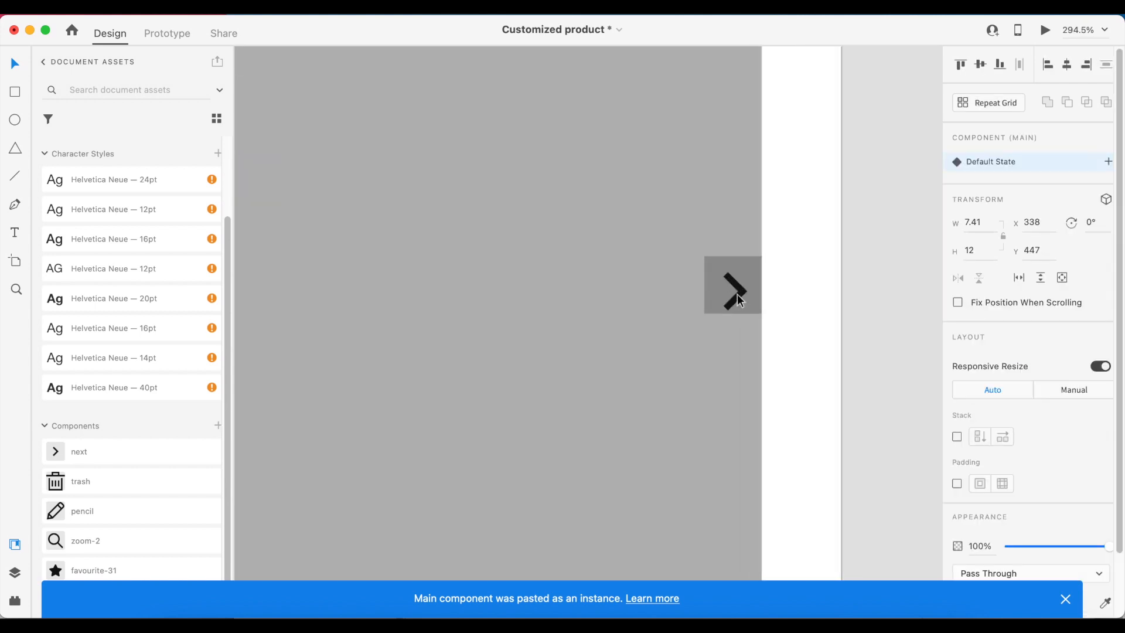
# - Resize the next arrow icon to 12 x 18 and reposition it over its small grey square
pyautogui.click(990, 226)
pyautogui.write('12')
pyautogui.press('Tab')
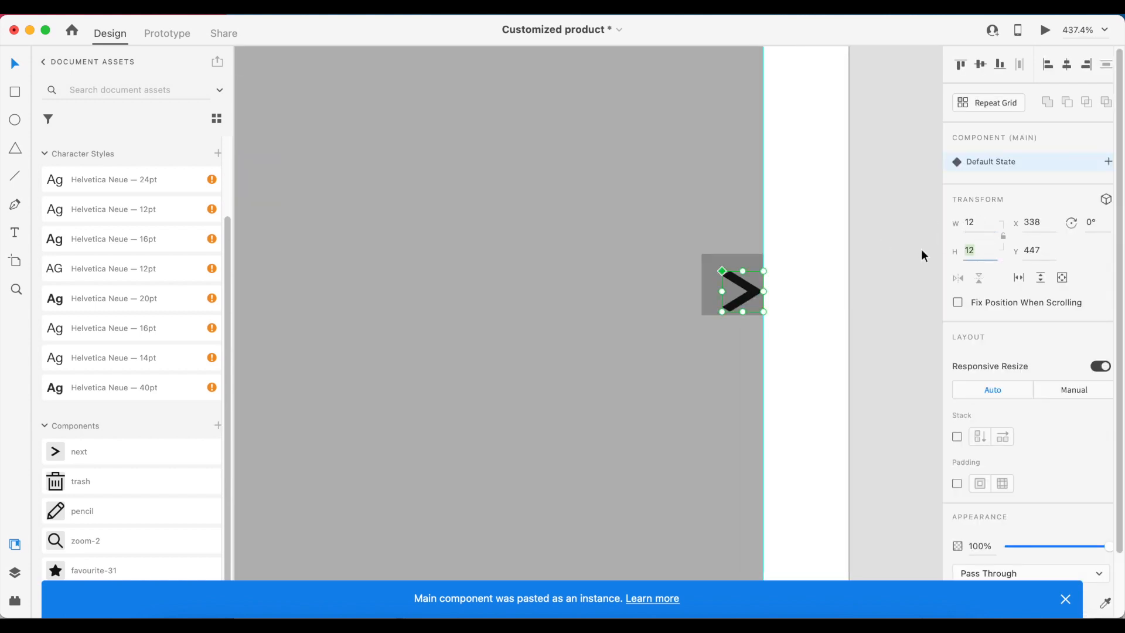
pyautogui.moveTo(748, 309); pyautogui.dragTo(741, 293)
pyautogui.doubleClick(742, 292)
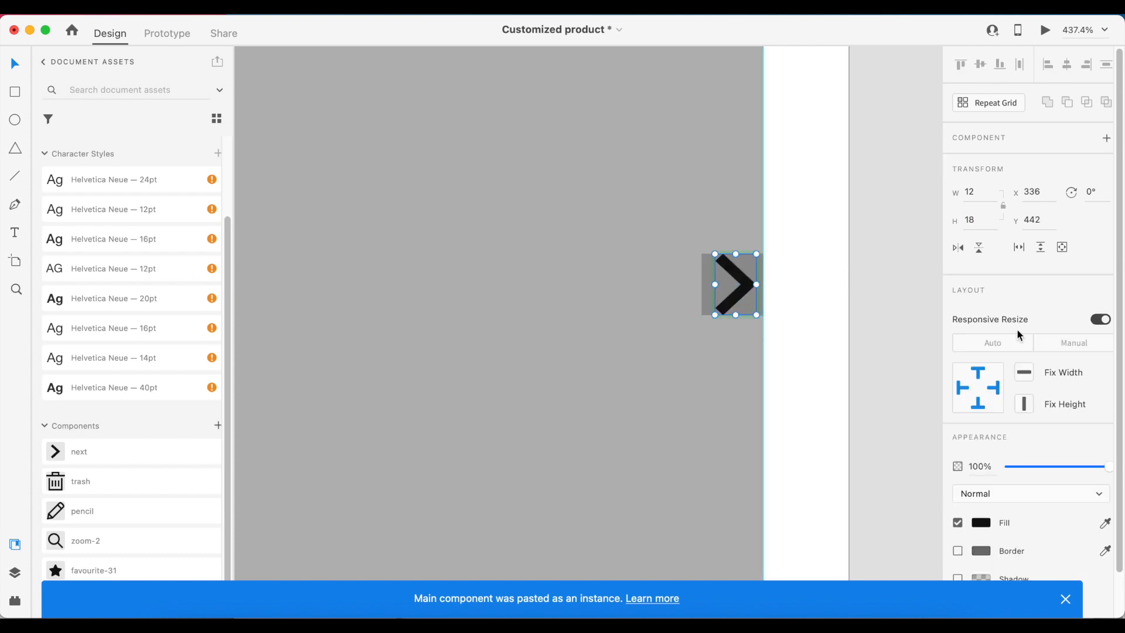
pyautogui.moveTo(1118, 259); pyautogui.dragTo(1117, 303)
pyautogui.click(821, 294)
pyautogui.scroll(-3, 820, 294)
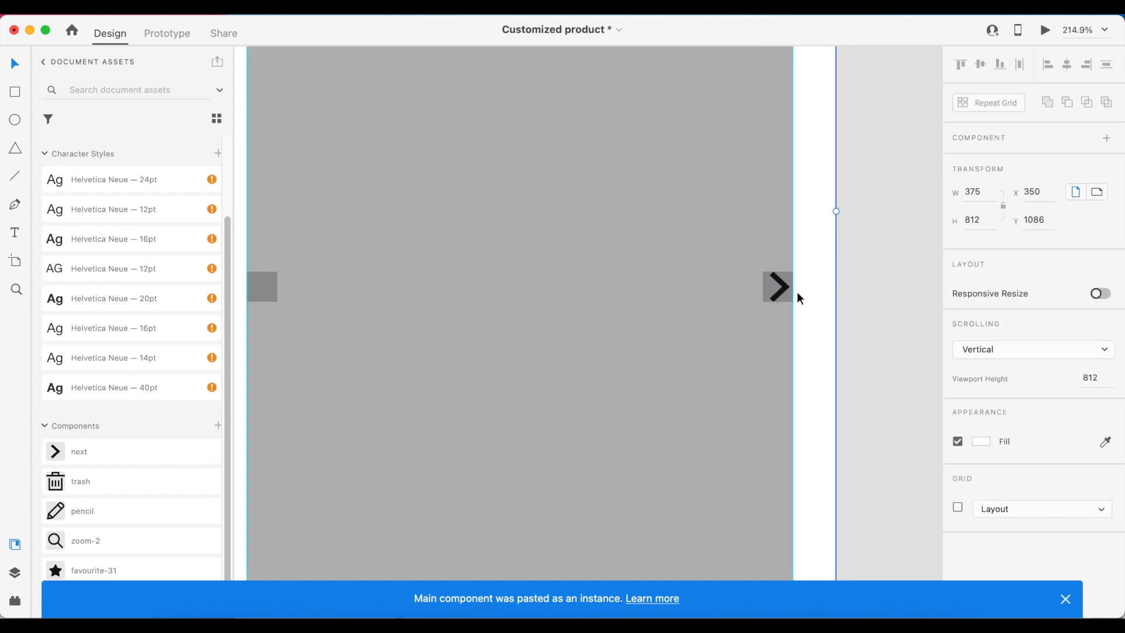
# - Place a left-facing copy of the arrow at the image placeholder's left edge and remove the small grey squares behind both arrows
pyautogui.click(783, 297)
pyautogui.moveTo(783, 297); pyautogui.dragTo(349, 297)
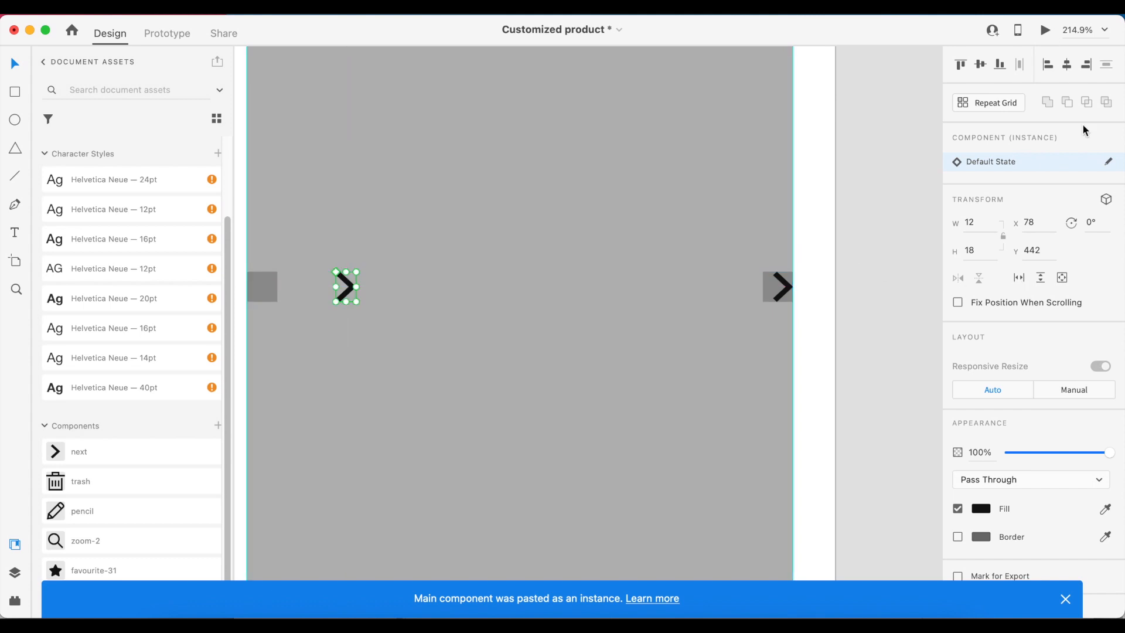
pyautogui.moveTo(332, 268); pyautogui.dragTo(380, 331)
pyautogui.click(354, 296)
pyautogui.press('super+z')
pyautogui.moveTo(353, 296); pyautogui.dragTo(318, 291)
pyautogui.moveTo(318, 291); pyautogui.dragTo(249, 288)
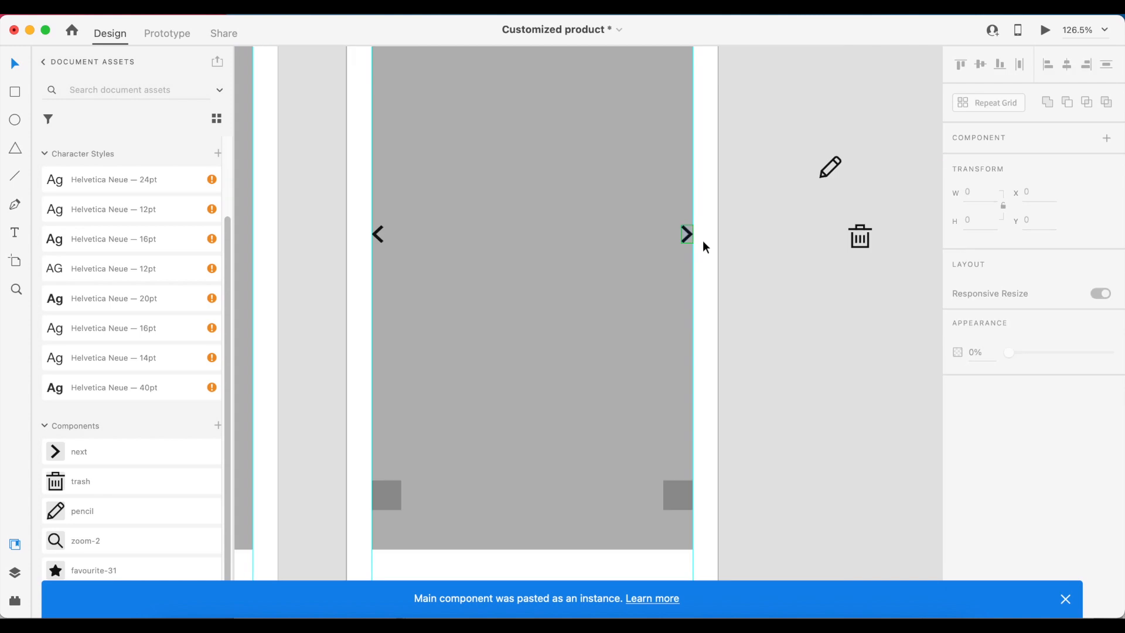
# - Place the trash icon over the lower-right grey square and the pencil icon over the lower-left one on the Product page
pyautogui.moveTo(860, 236); pyautogui.dragTo(678, 495)
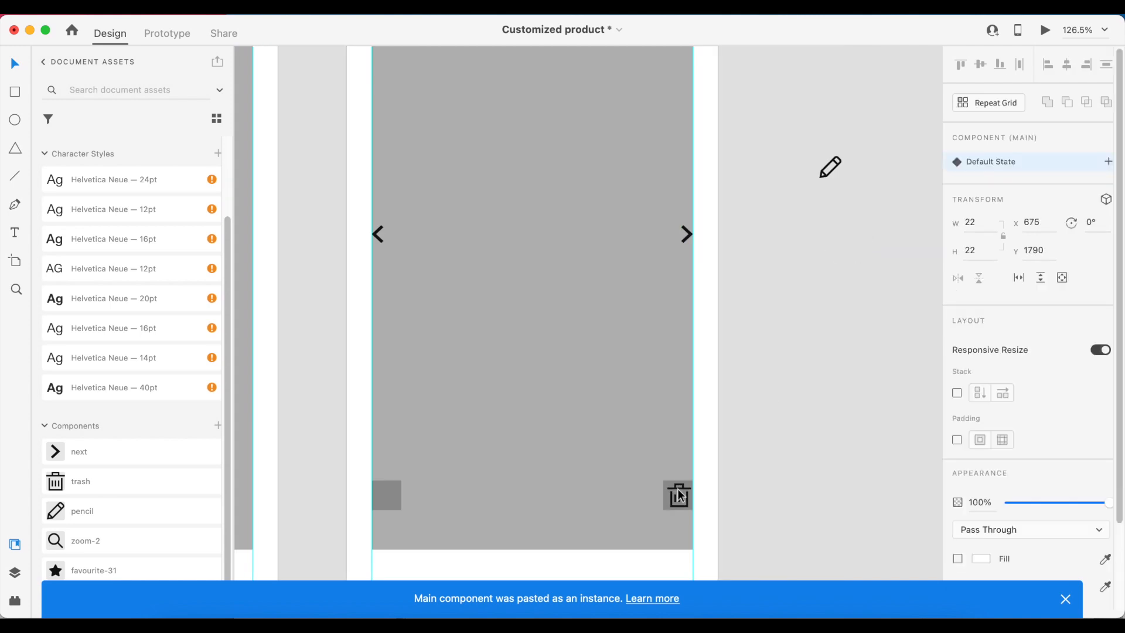
pyautogui.moveTo(831, 167)
pyautogui.mouseDown()
pyautogui.moveTo(386, 495)
pyautogui.moveTo(396, 490)
pyautogui.mouseUp()
pyautogui.scroll(5, 387, 495)
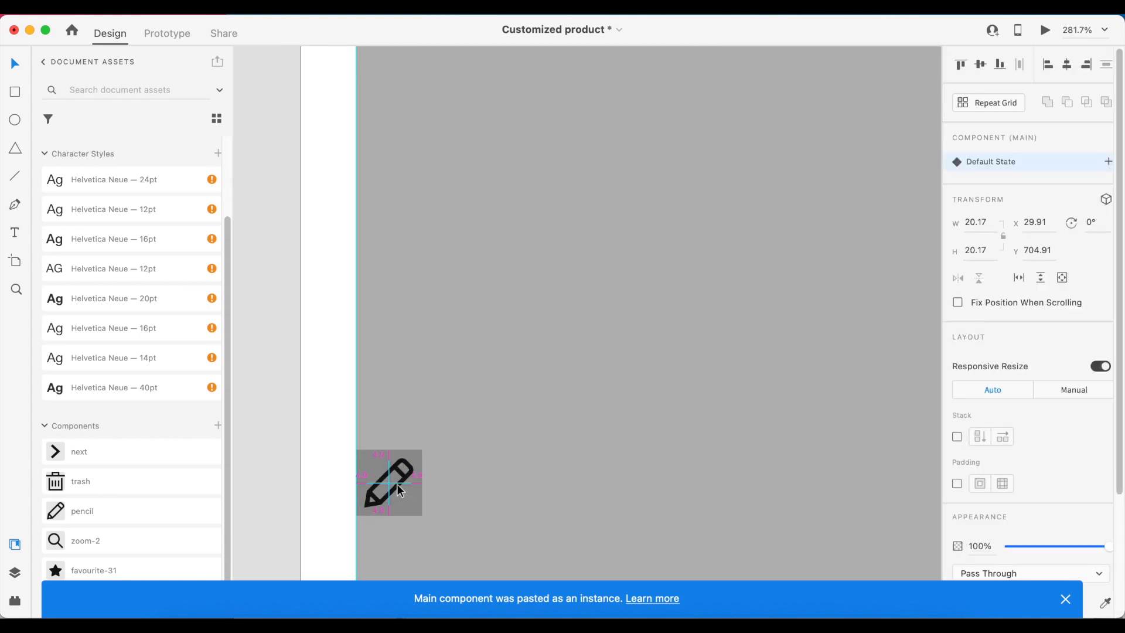
pyautogui.click(460, 469)
pyautogui.scroll(-5, 460, 469)
pyautogui.click(656, 461)
pyautogui.scroll(5, 656, 461)
pyautogui.scroll(-5, 673, 432)
pyautogui.scroll(3, 678, 423)
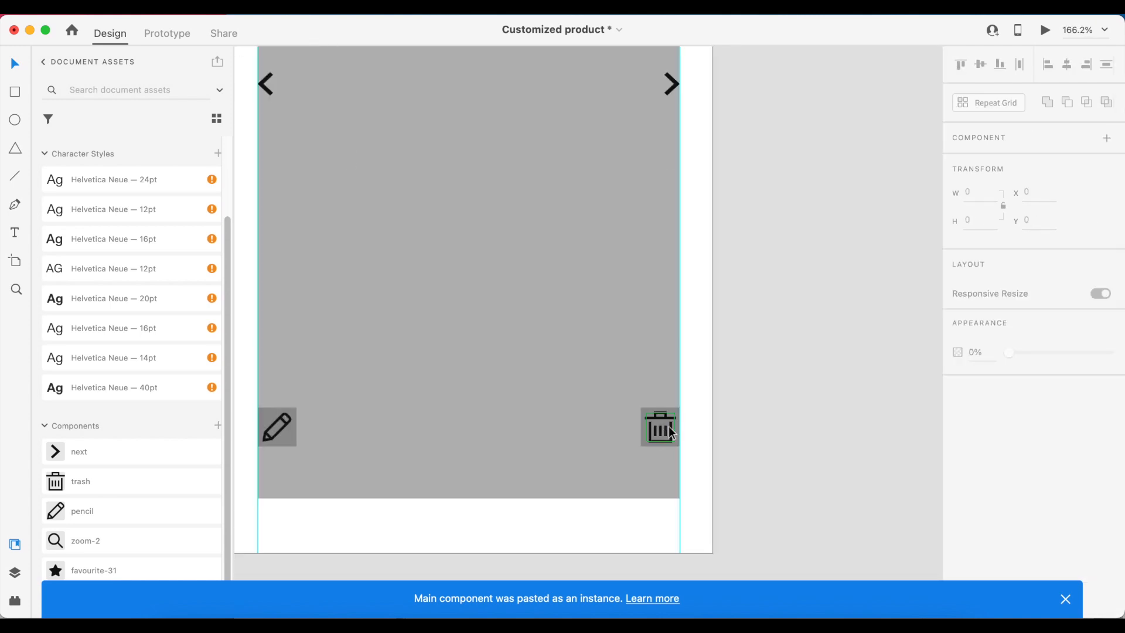
# - Delete the grey squares behind the trash and pencil icons
pyautogui.click(697, 410)
pyautogui.click(644, 444)
pyautogui.press('Delete')
pyautogui.click(644, 444)
pyautogui.press('Delete')
pyautogui.click(286, 443)
pyautogui.press('Delete')
pyautogui.scroll(-5, 771, 336)
pyautogui.scroll(3, 772, 336)
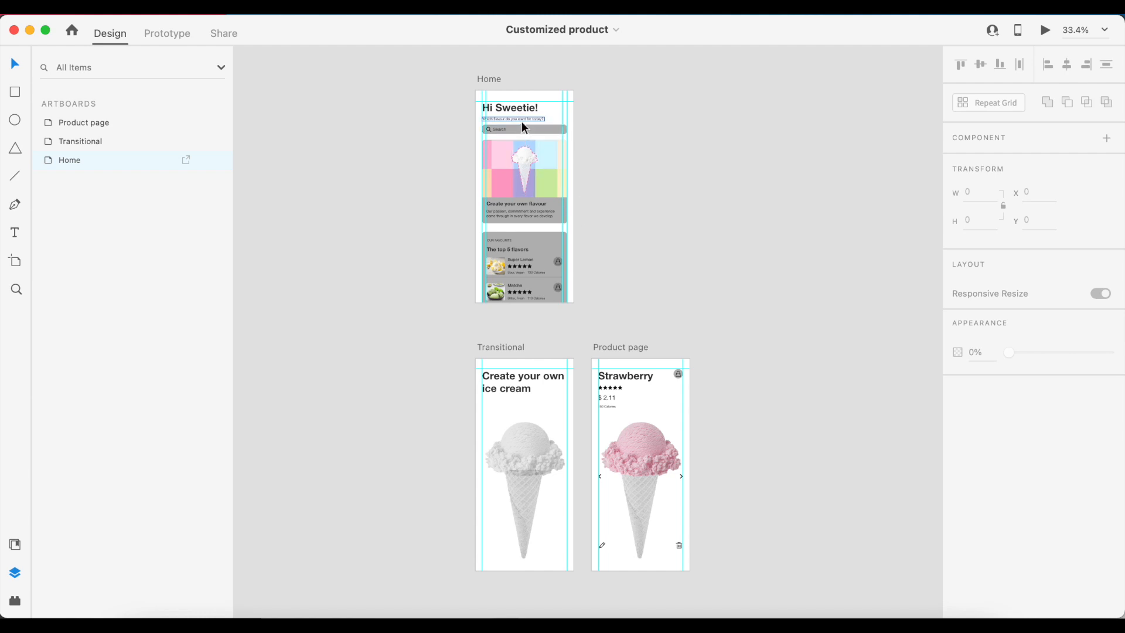
# - Set the opacity of the Home screen's search bar rectangle to 10%
pyautogui.scroll(5, 522, 122)
pyautogui.click(536, 195)
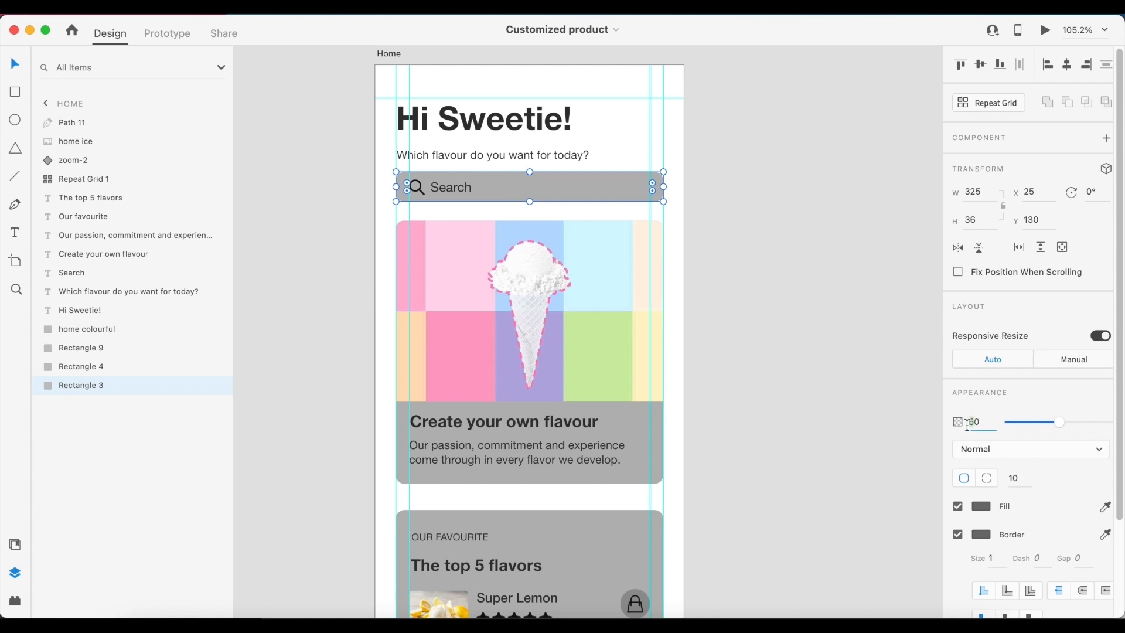
pyautogui.write('10')
pyautogui.press('Return')
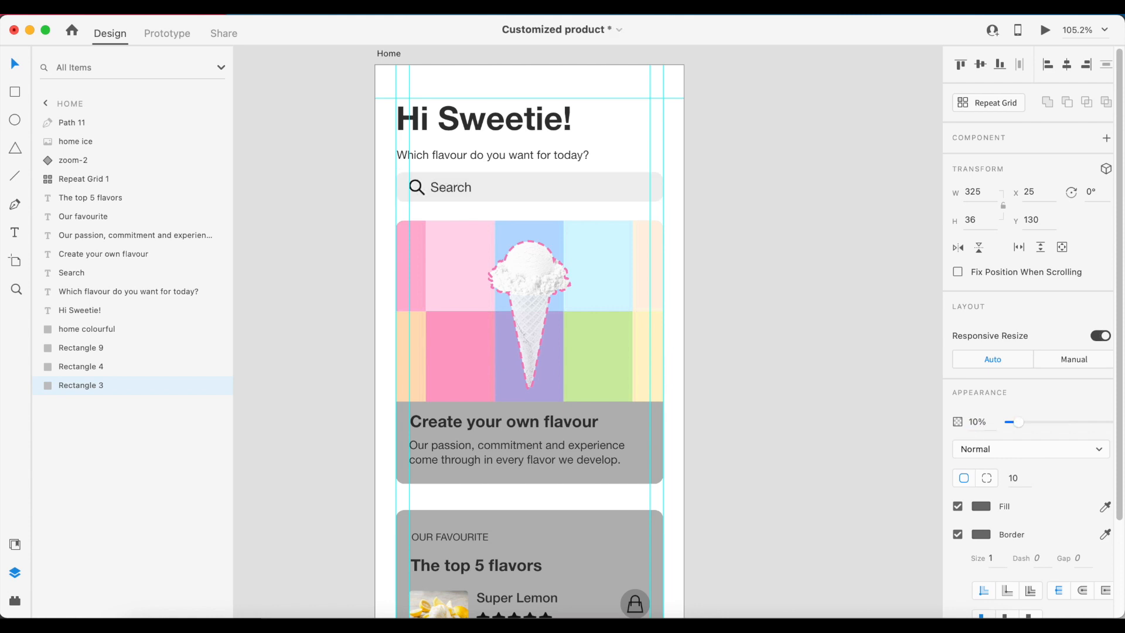
pyautogui.click(857, 344)
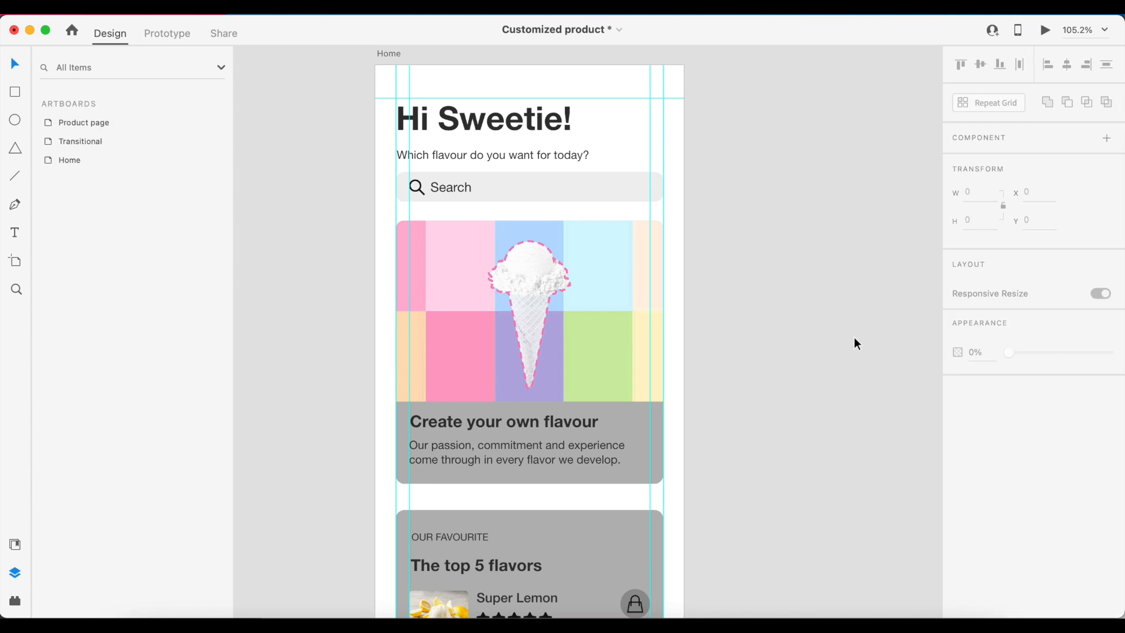
# - Change the fill of the Create your own flavour and top 5 flavors card backgrounds to white #FFFFFF
pyautogui.click(622, 436)
pyautogui.scroll(-4, 622, 437)
pyautogui.click(980, 506)
pyautogui.moveTo(785, 503); pyautogui.dragTo(788, 406)
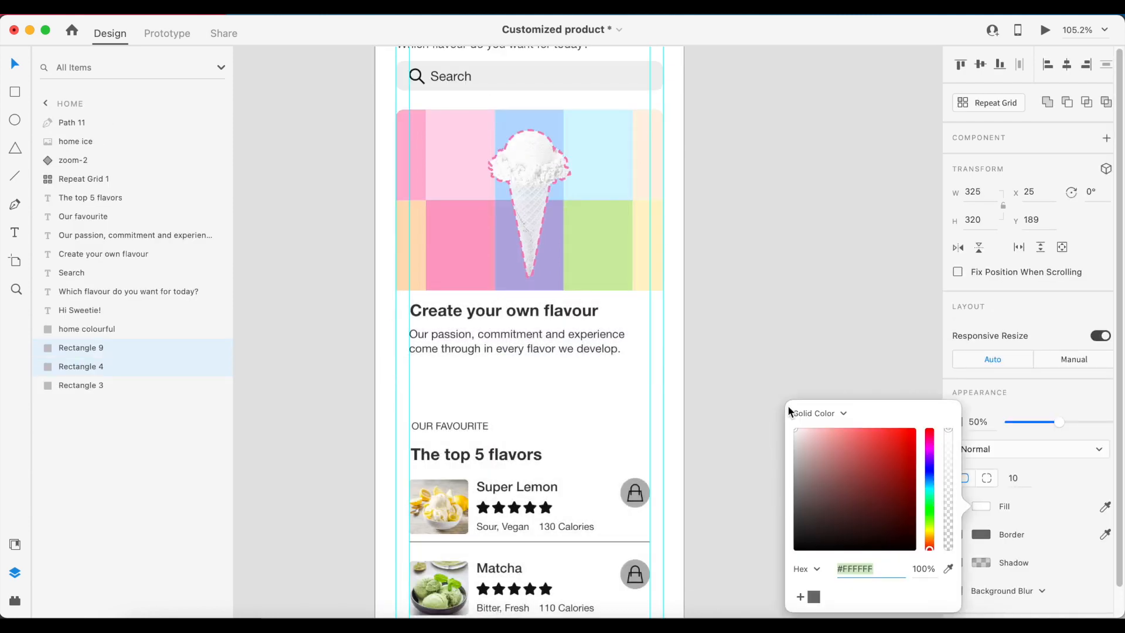
pyautogui.click(750, 245)
# - Add a shadow to both card backgrounds with a Y offset of 8 and a blur of 28
pyautogui.click(632, 373)
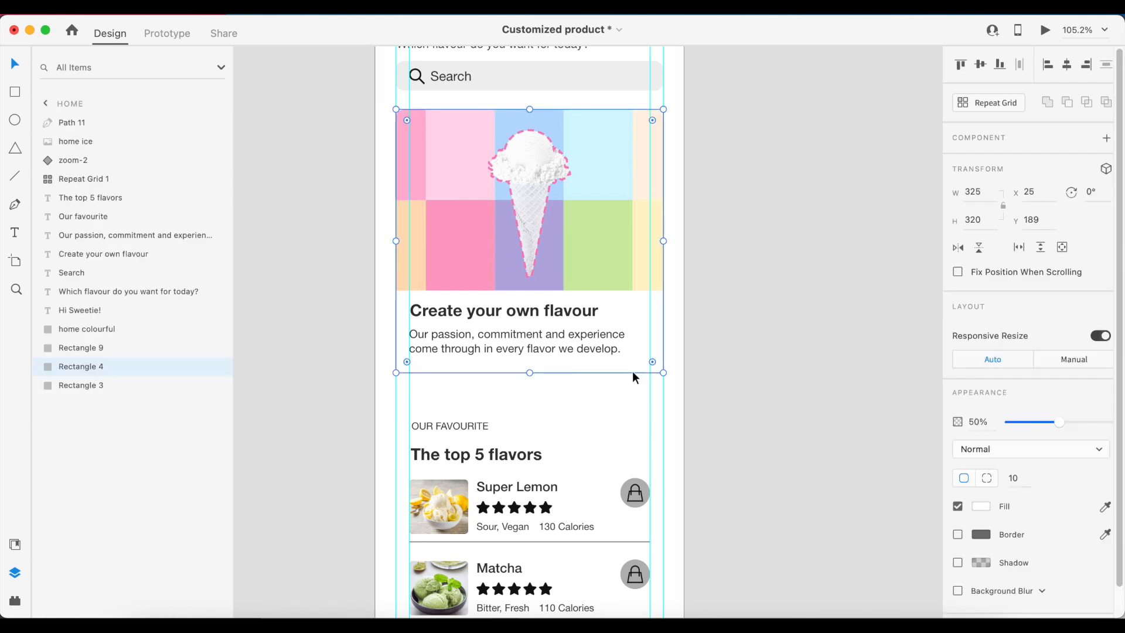
pyautogui.click(957, 563)
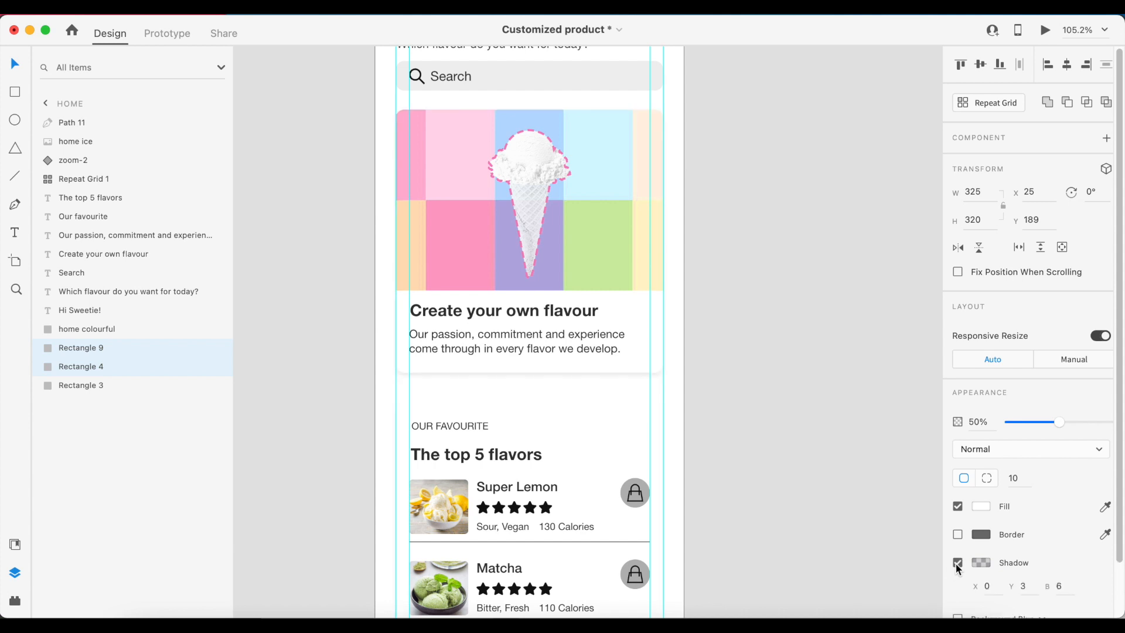
pyautogui.click(1023, 586)
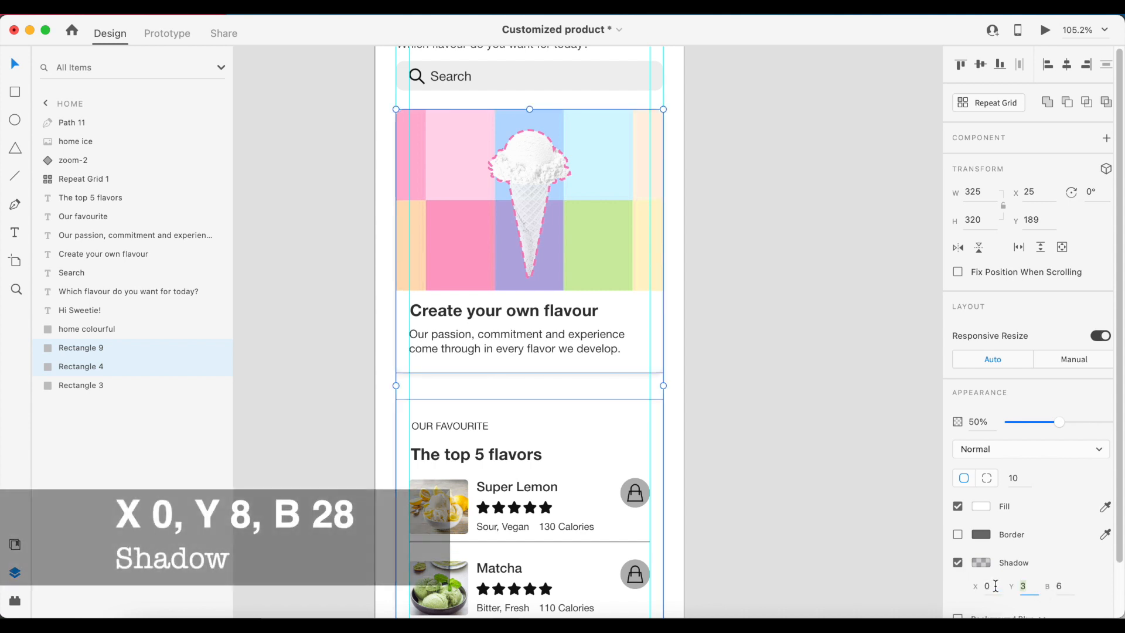
pyautogui.write('8')
pyautogui.press('Tab')
pyautogui.write('28')
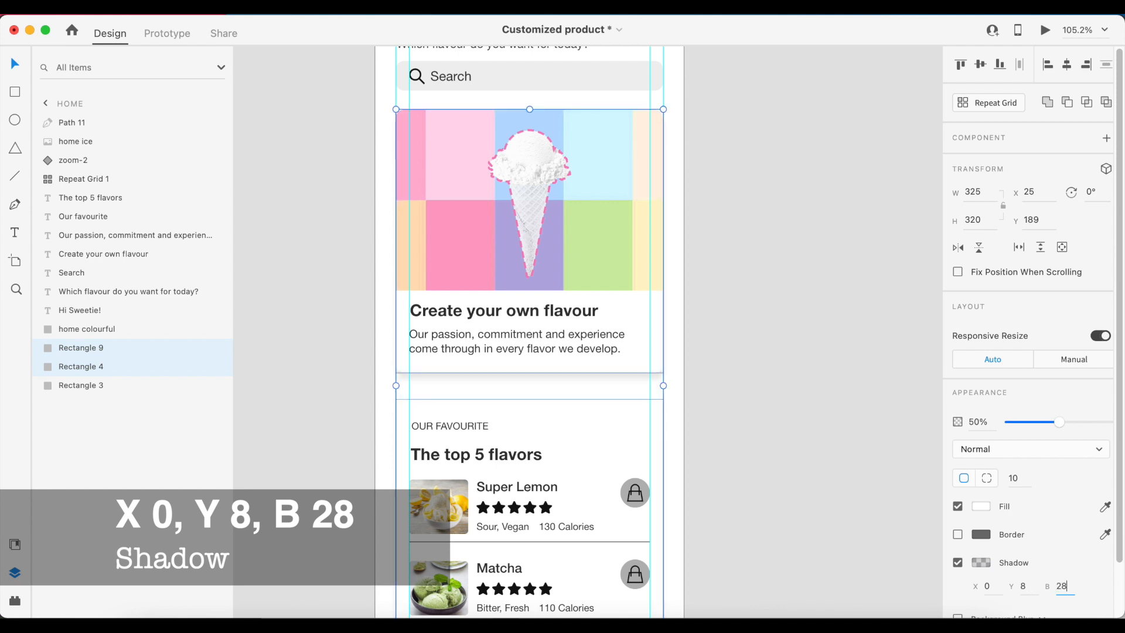
pyautogui.press('Return')
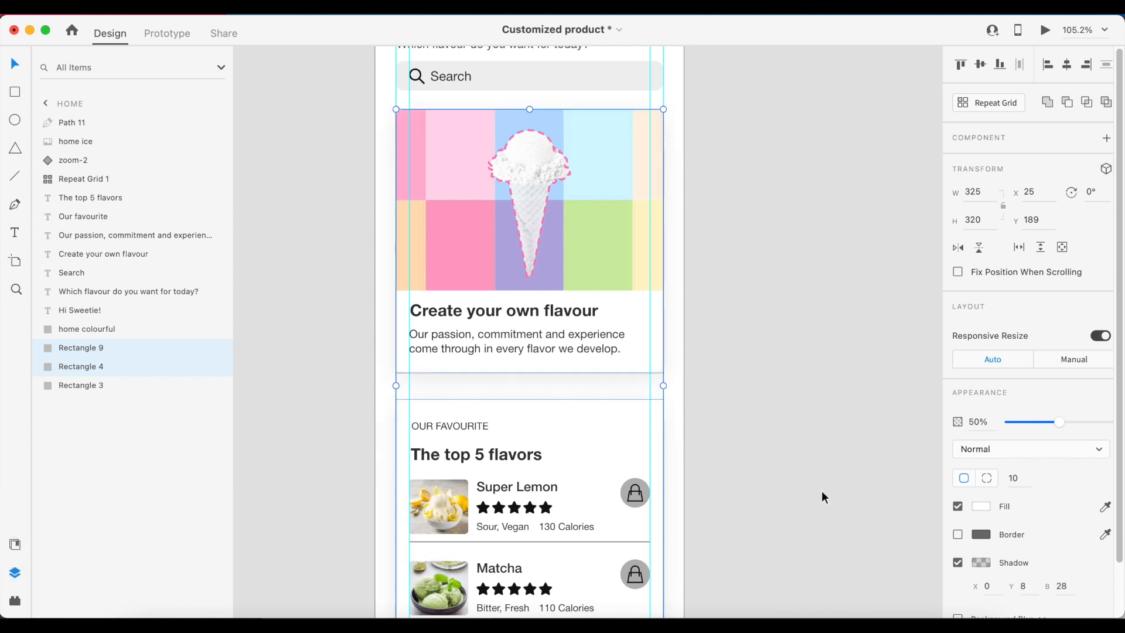
pyautogui.click(815, 486)
# - Draw a borderless 375 x 812 rectangle covering the entire Home artboard
pyautogui.press('super+0')
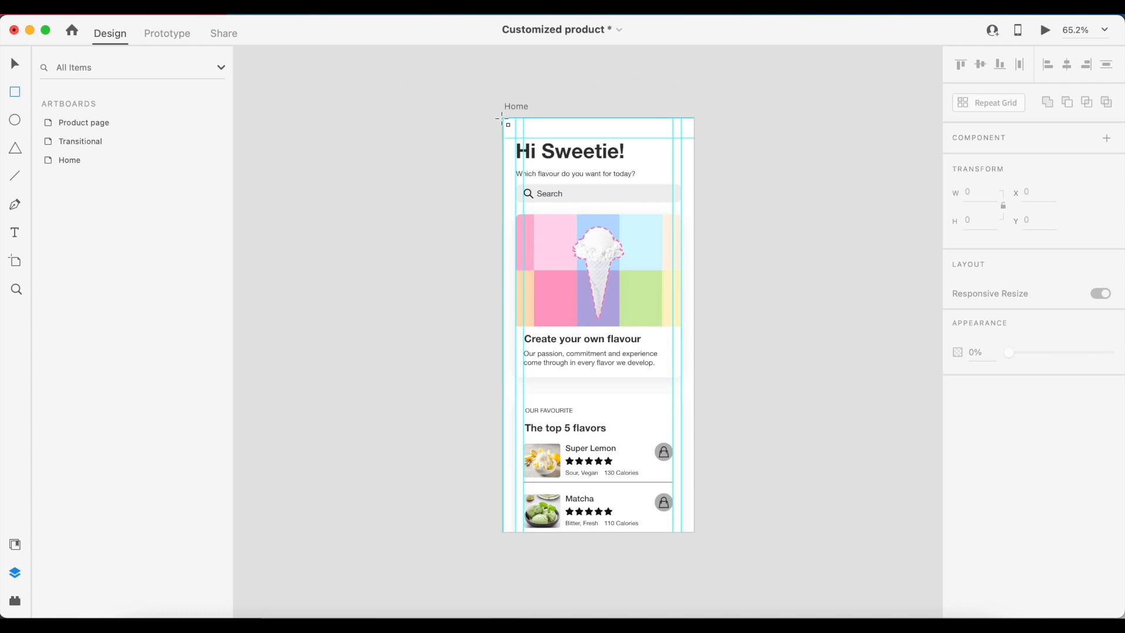
pyautogui.moveTo(502, 118); pyautogui.dragTo(694, 532)
pyautogui.click(957, 533)
pyautogui.click(14, 63)
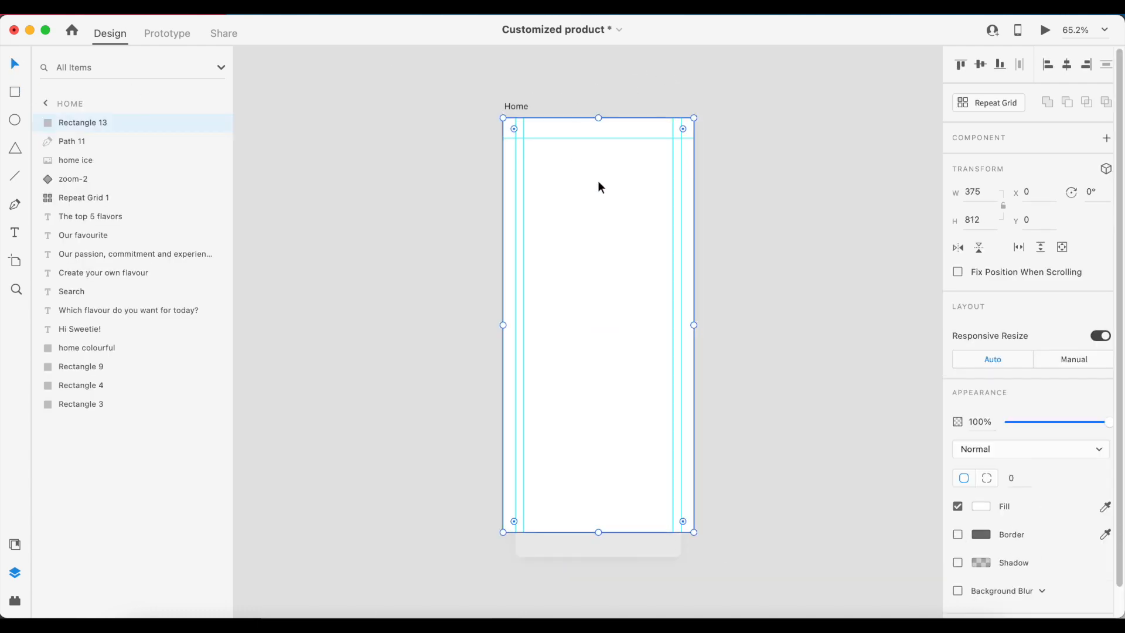
# - Send the artboard-sized rectangle on the Home screen to the back and set its fill to light grey #F5F5F5
pyautogui.rightClick(598, 180)
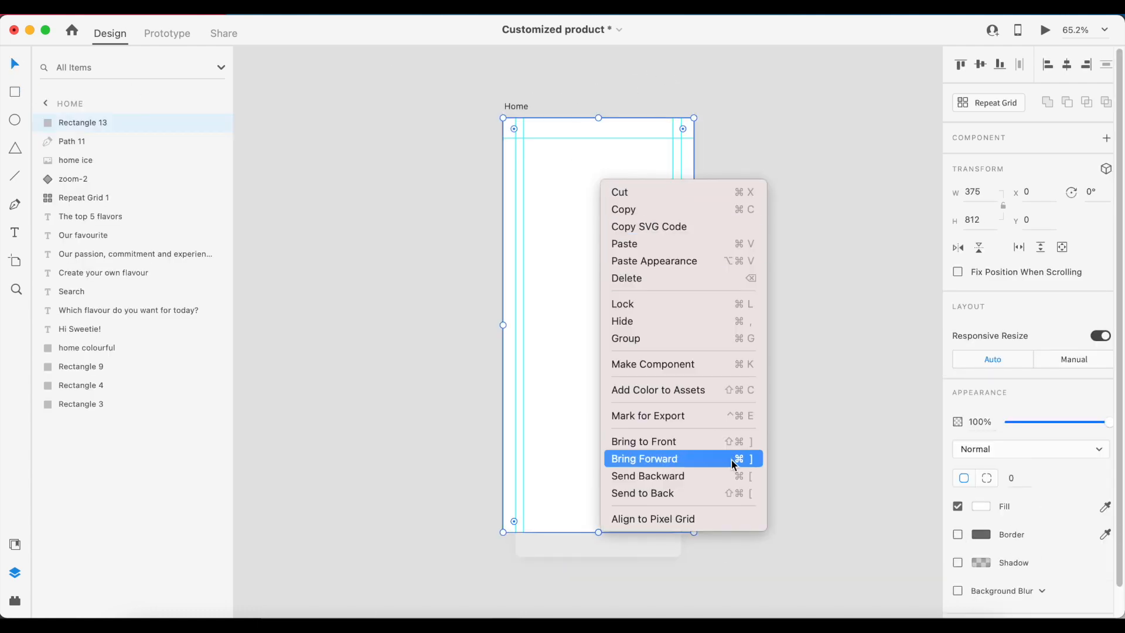
pyautogui.click(698, 492)
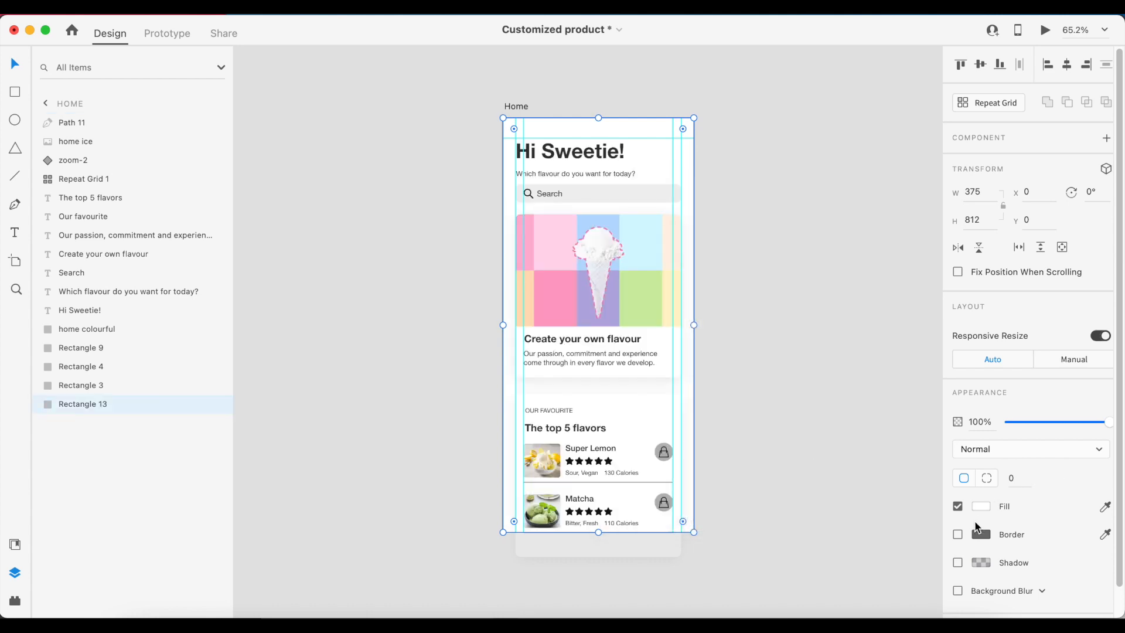
pyautogui.click(982, 507)
pyautogui.click(795, 431)
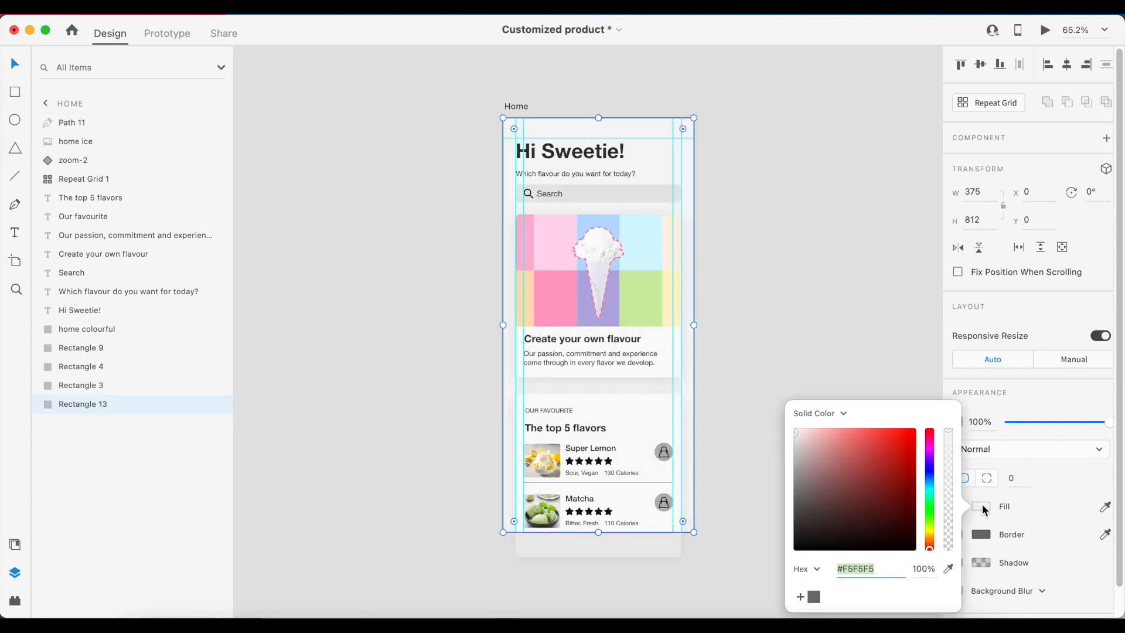
pyautogui.click(751, 283)
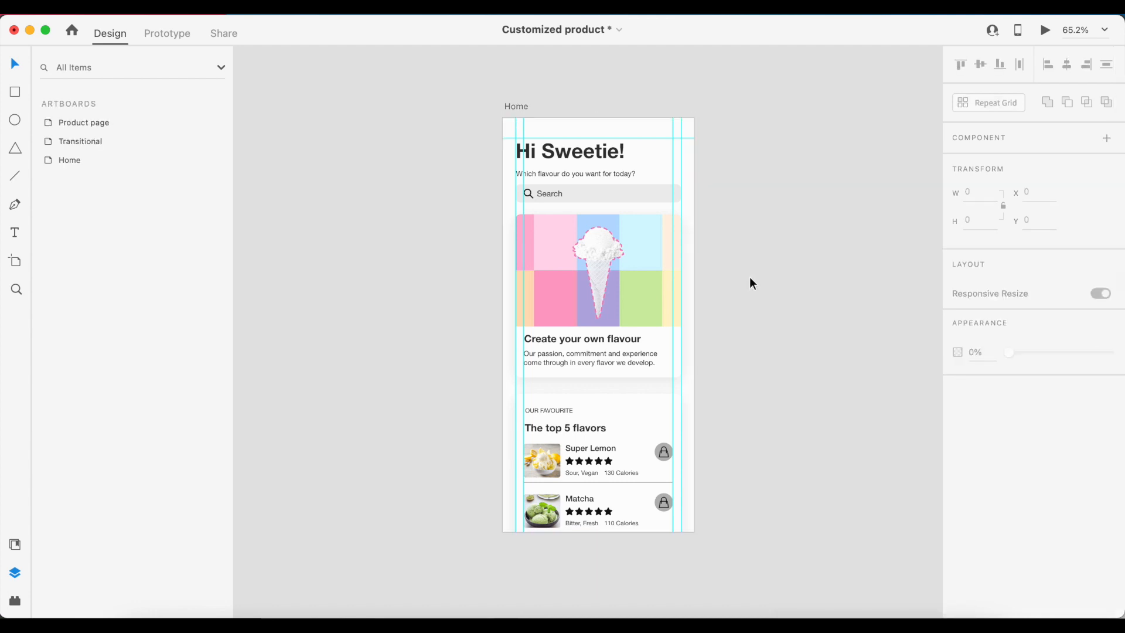
# - Fill the circle behind the Super Lemon bag icon in the repeat grid with the saved pink #F4B8C7
pyautogui.scroll(-3, 750, 277)
pyautogui.scroll(4, 749, 277)
pyautogui.scroll(-4, 554, 245)
pyautogui.hscroll(1, 554, 245)
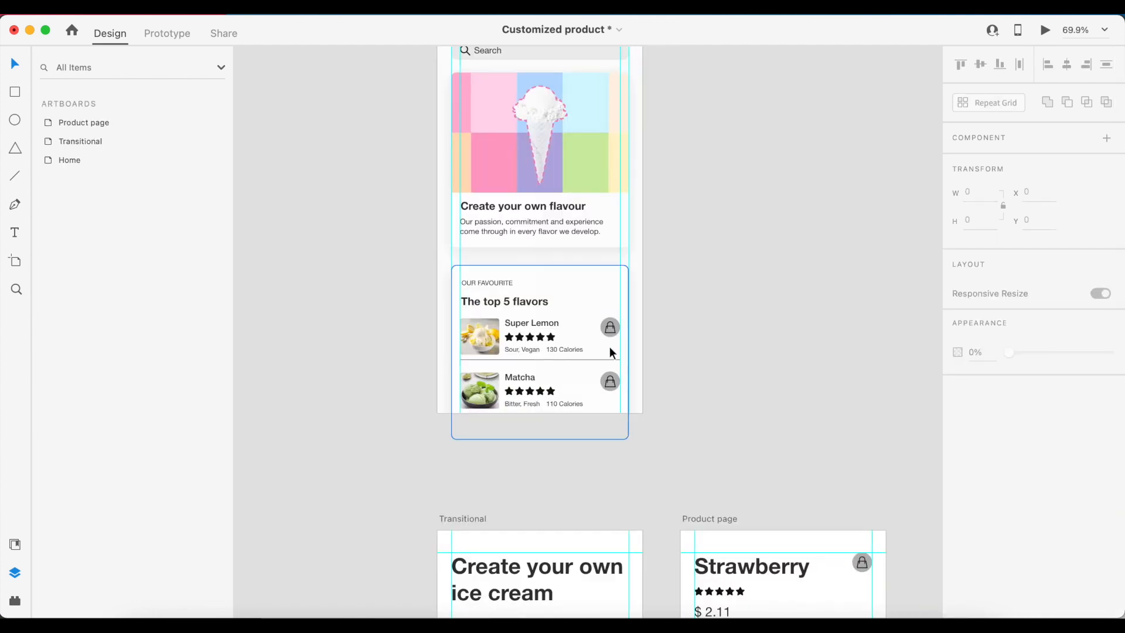
pyautogui.scroll(5, 609, 346)
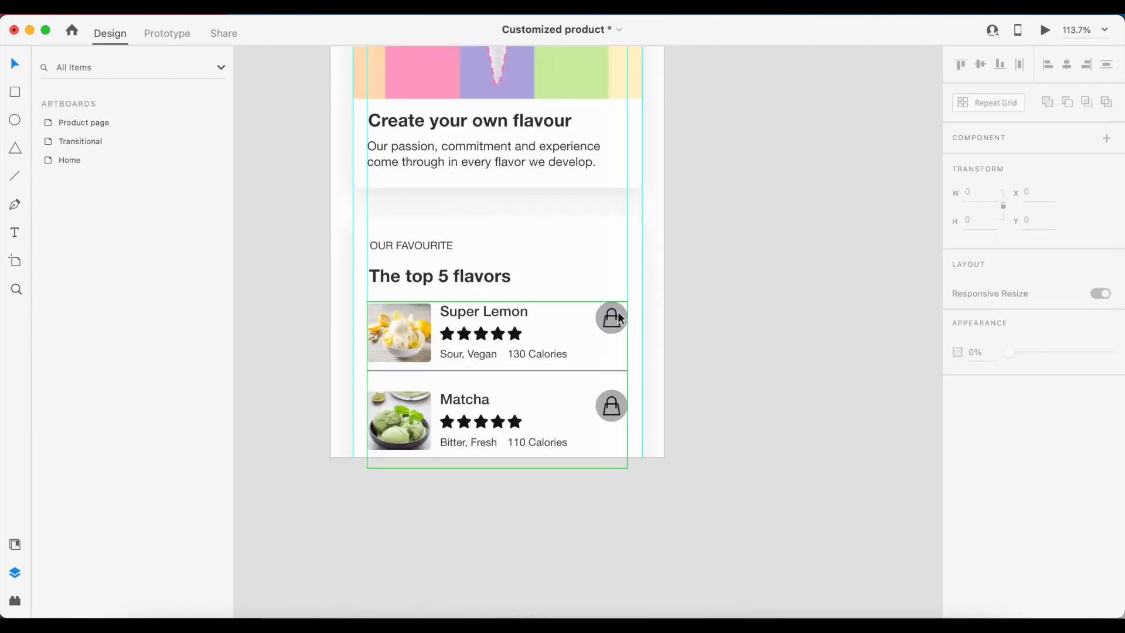
pyautogui.click(624, 318)
pyautogui.doubleClick(623, 316)
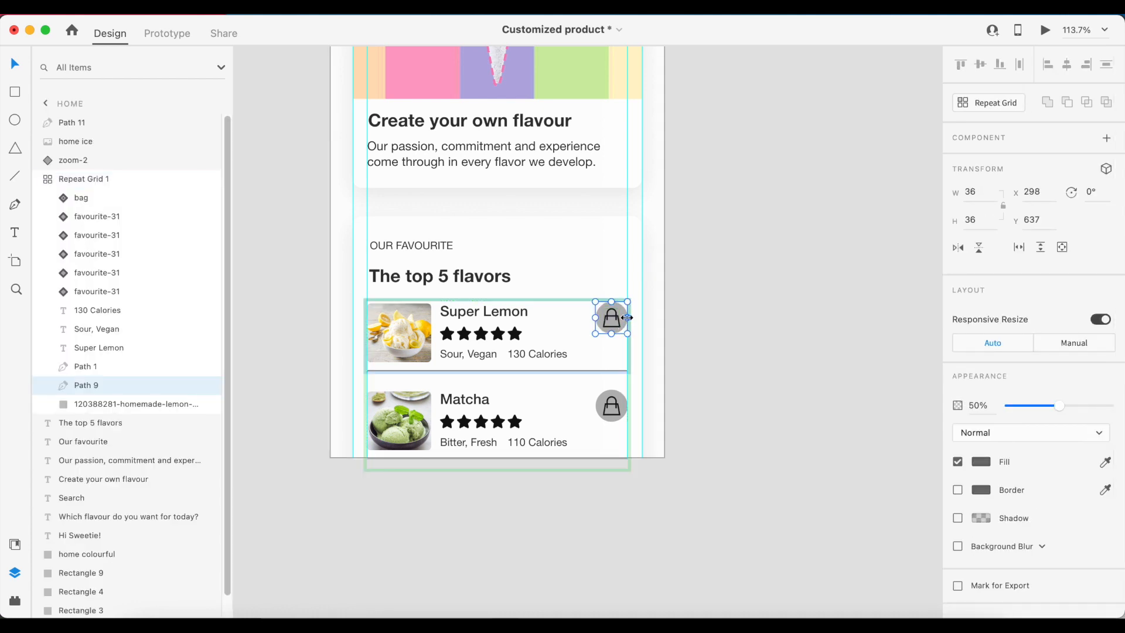
pyautogui.click(16, 544)
pyautogui.scroll(3, 97, 315)
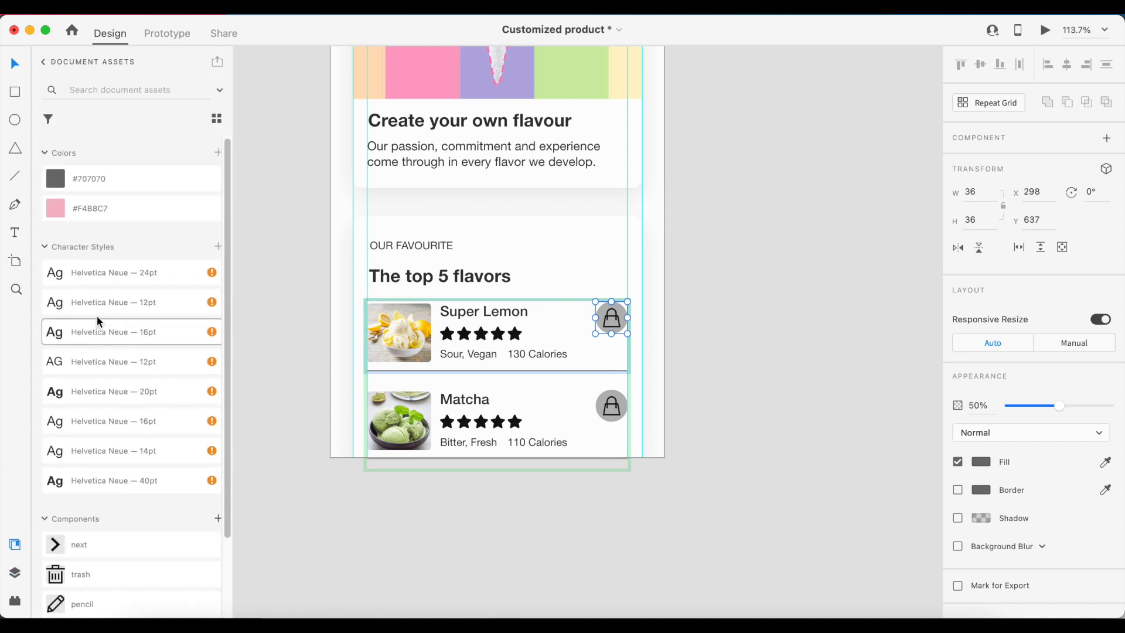
pyautogui.click(124, 208)
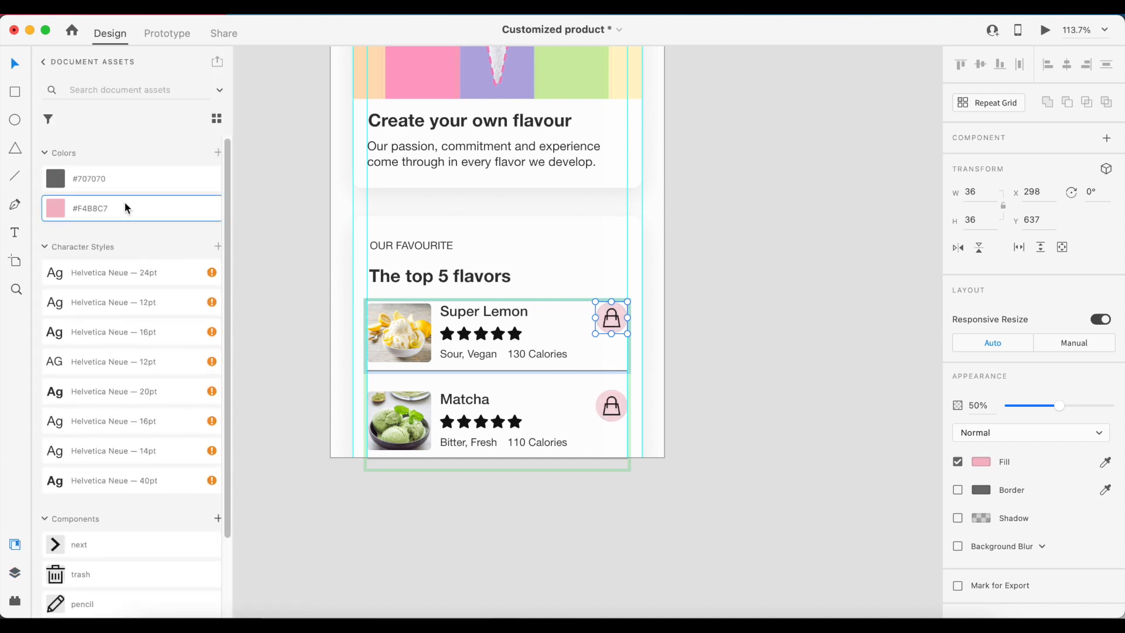
# - Change the border colour of the Super Lemon bag icon to white
pyautogui.doubleClick(608, 321)
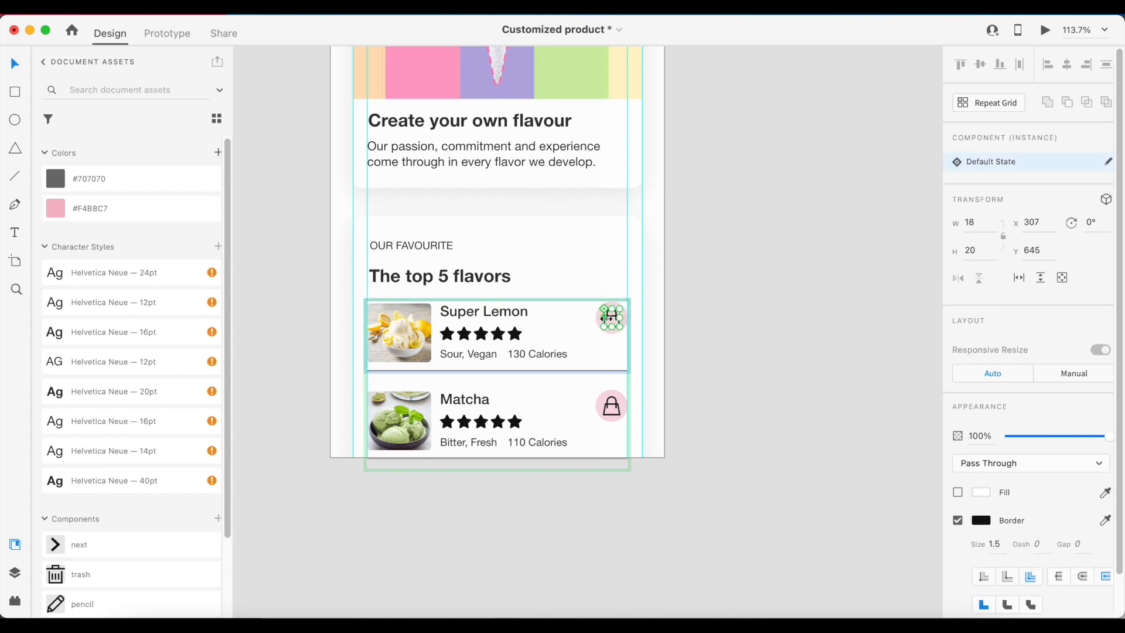
pyautogui.click(981, 519)
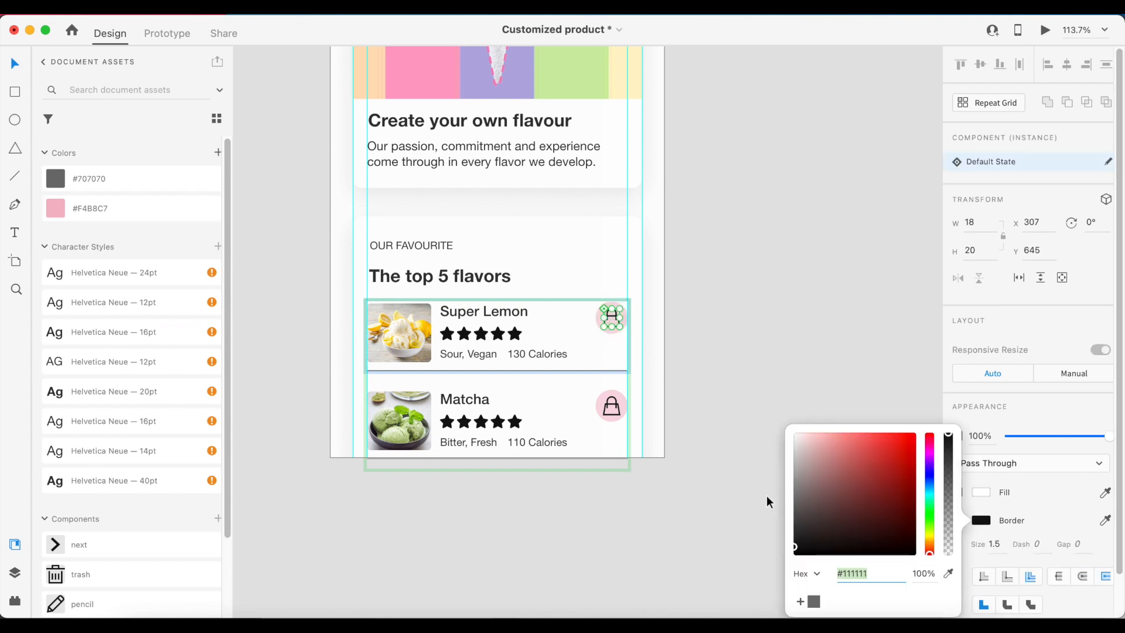
pyautogui.moveTo(795, 546); pyautogui.dragTo(778, 438)
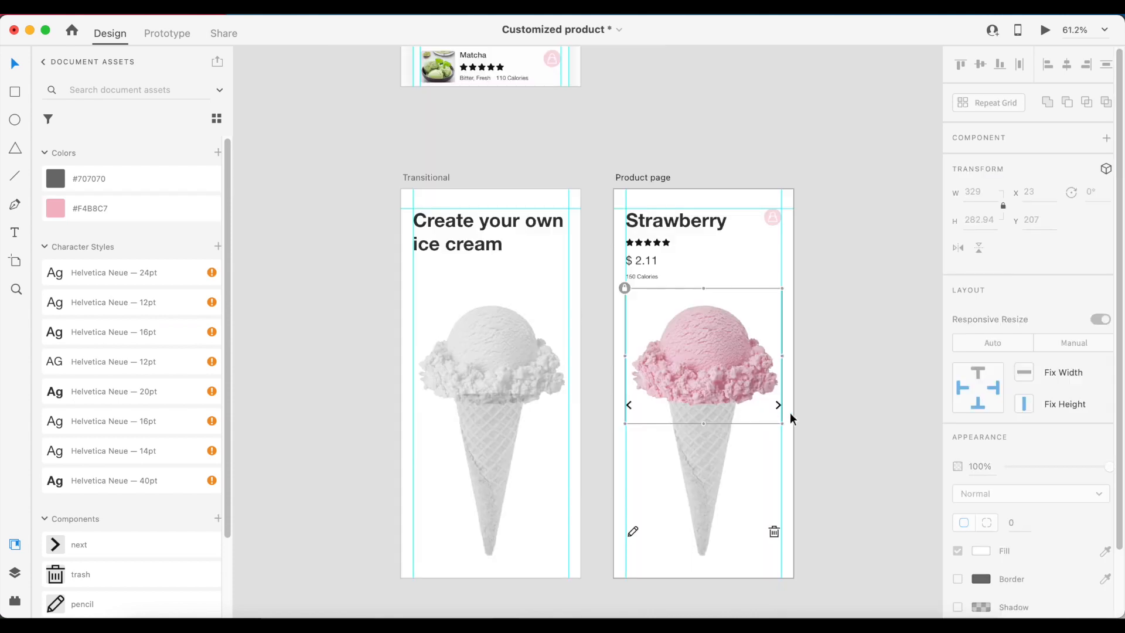
# - Recolour both navigation arrows beside the ice cream on the Product page with the saved pink #F4B8C7
pyautogui.moveTo(841, 415); pyautogui.dragTo(622, 398)
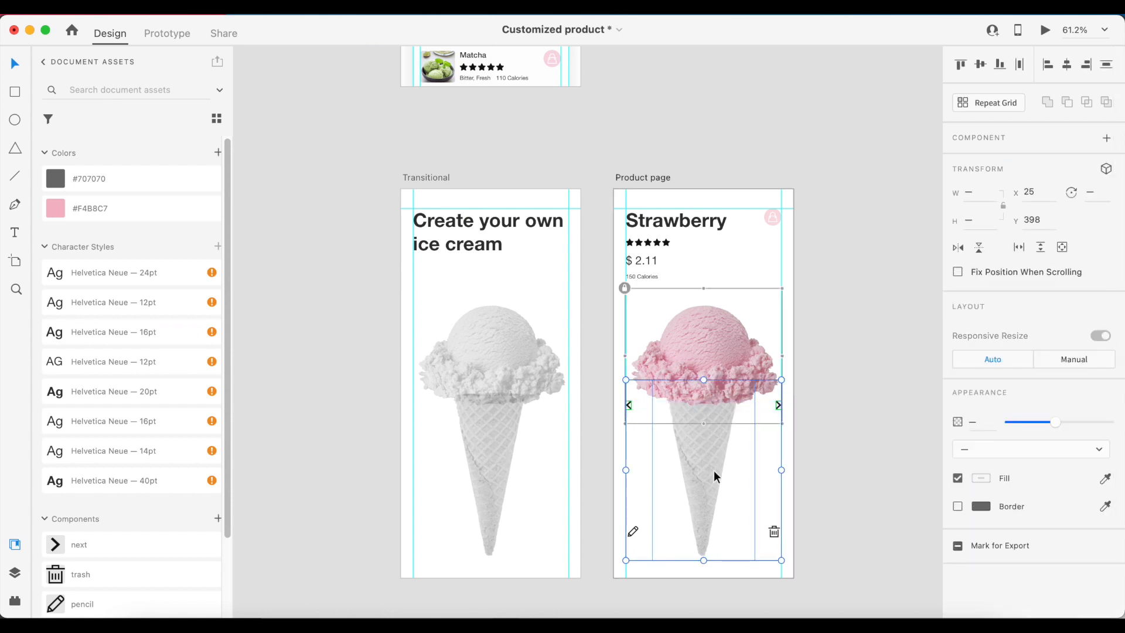
pyautogui.keyDown('shift'); pyautogui.click(713, 471); pyautogui.keyUp('shift')
pyautogui.click(133, 204)
pyautogui.click(267, 232)
pyautogui.scroll(-2, 266, 229)
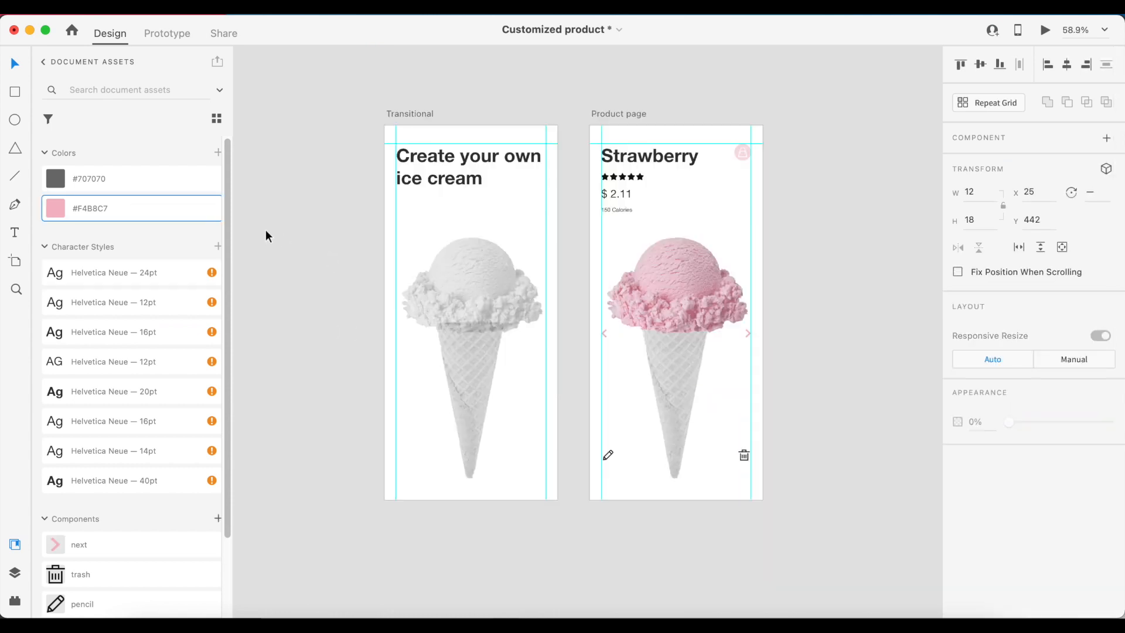
# - Set the border colour of the Product page's trash icon to pink #F4B8C7
pyautogui.click(743, 458)
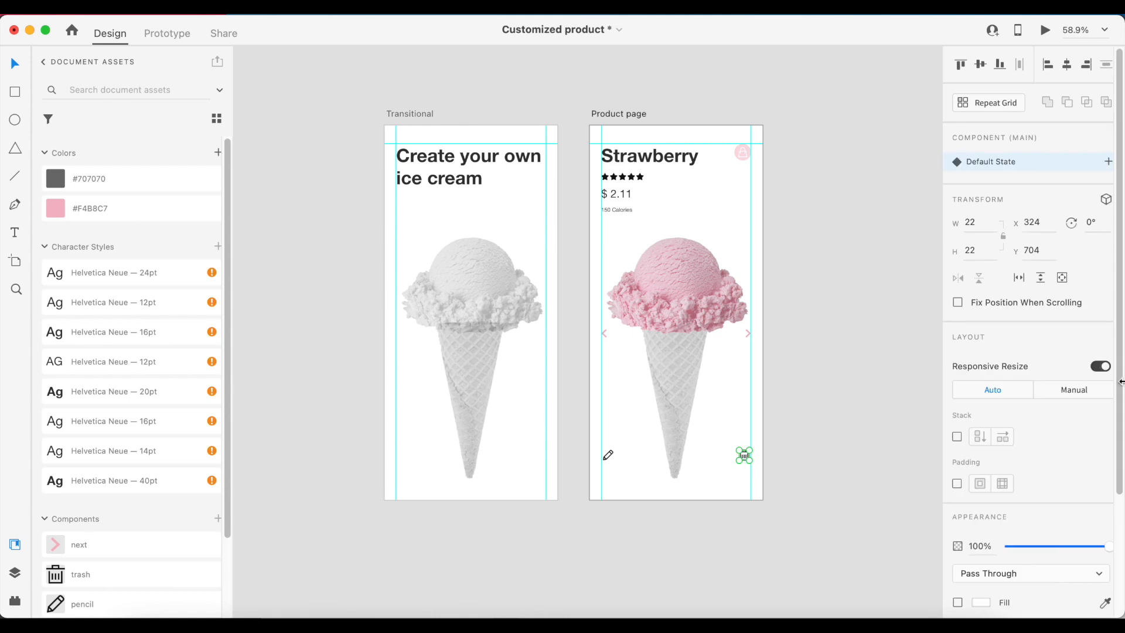
pyautogui.scroll(-3, 1120, 381)
pyautogui.click(982, 498)
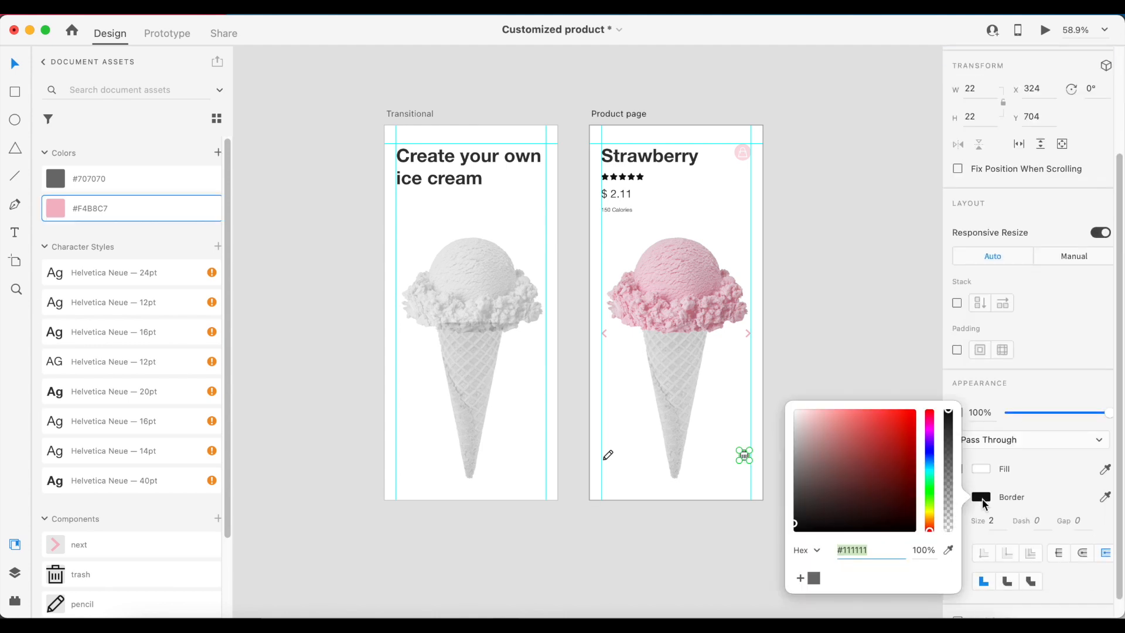
pyautogui.write('#F4B8C7')
pyautogui.click(824, 334)
# - Set the border colour of the Product page's pencil icon to the same pink #F4B8C7
pyautogui.click(608, 456)
pyautogui.scroll(-3, 1031, 352)
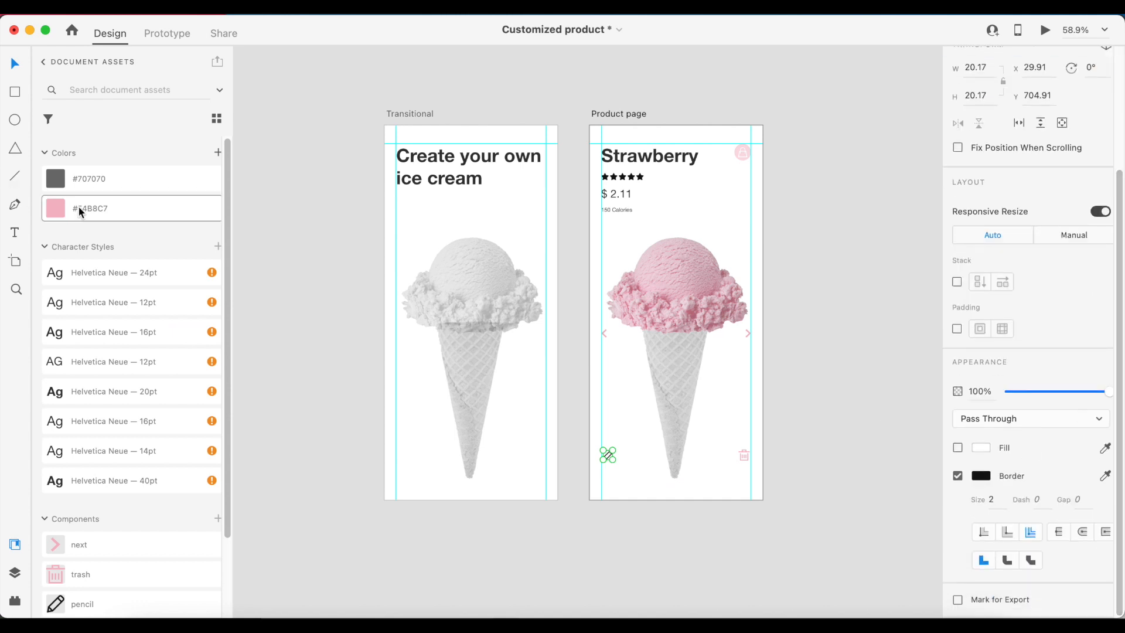
pyautogui.click(981, 475)
pyautogui.click(885, 342)
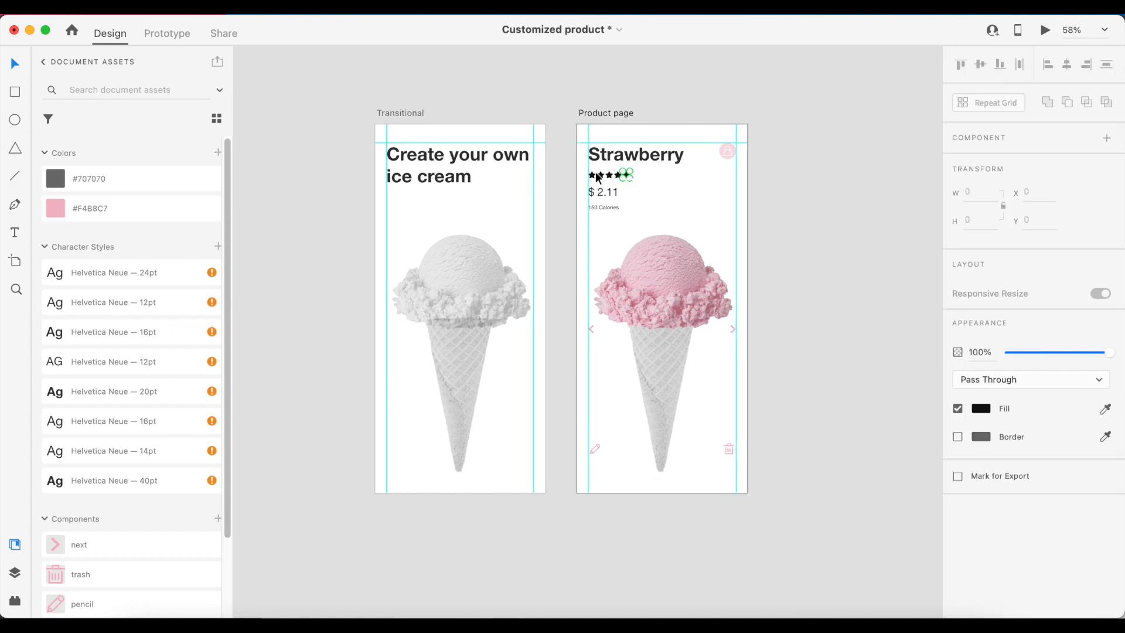
# - Fill the rating stars under the Strawberry title with the saved pink #F4B8C7
pyautogui.click(595, 175)
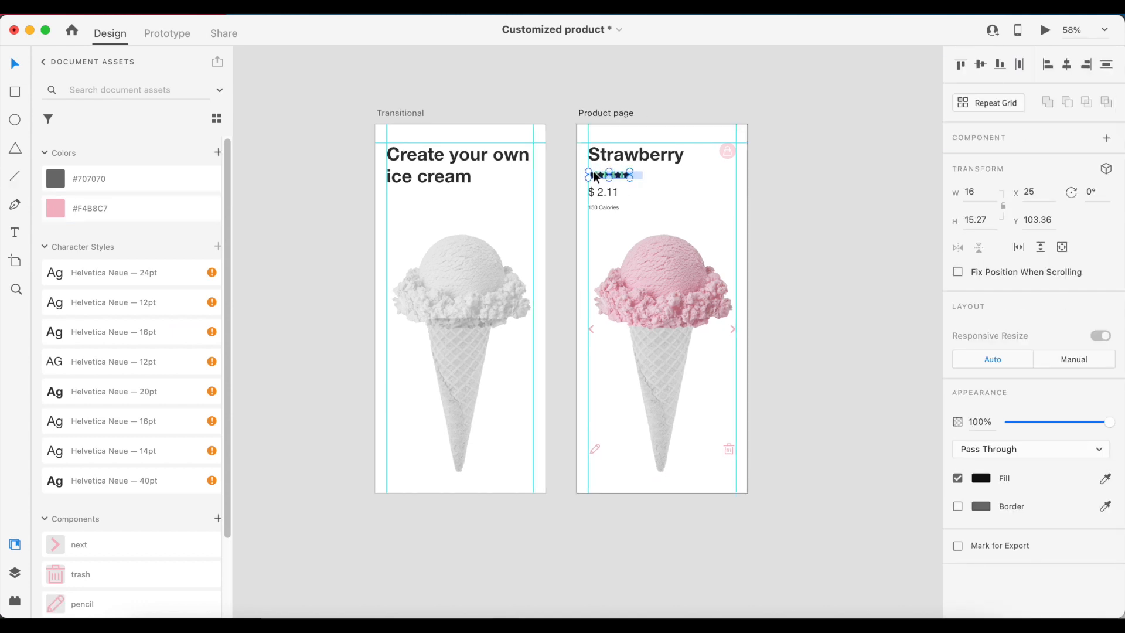
pyautogui.click(60, 217)
pyautogui.click(297, 238)
# - Colour the "Create your own ice cream" heading on the Transitional artboard with the saved pink #F4B8C7
pyautogui.press('super+0')
pyautogui.click(494, 402)
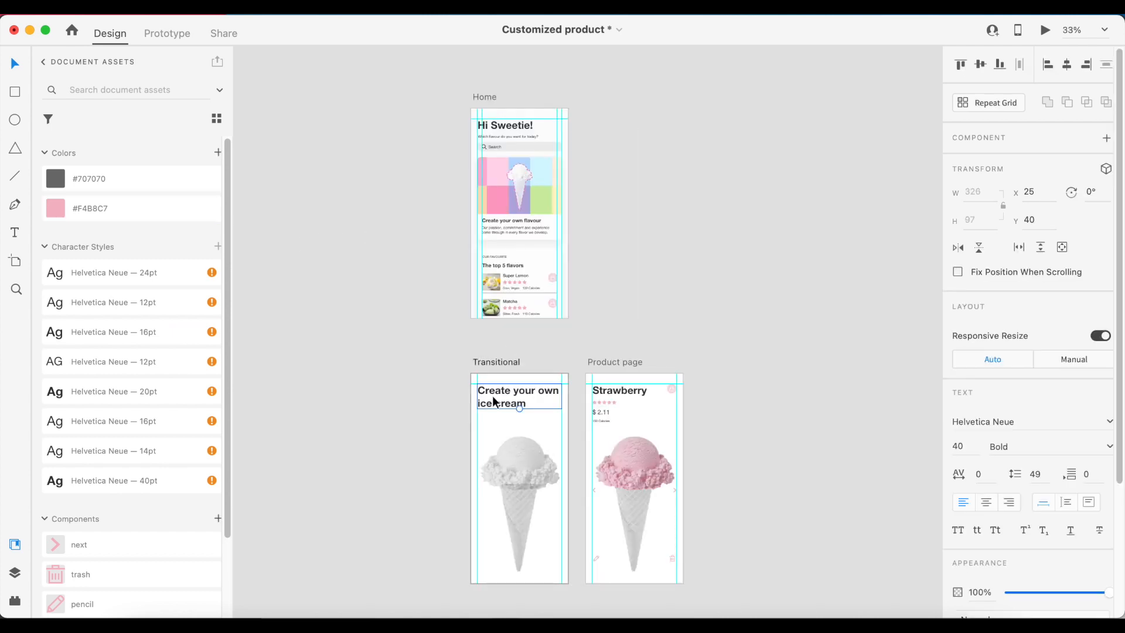
pyautogui.click(57, 209)
pyautogui.click(391, 298)
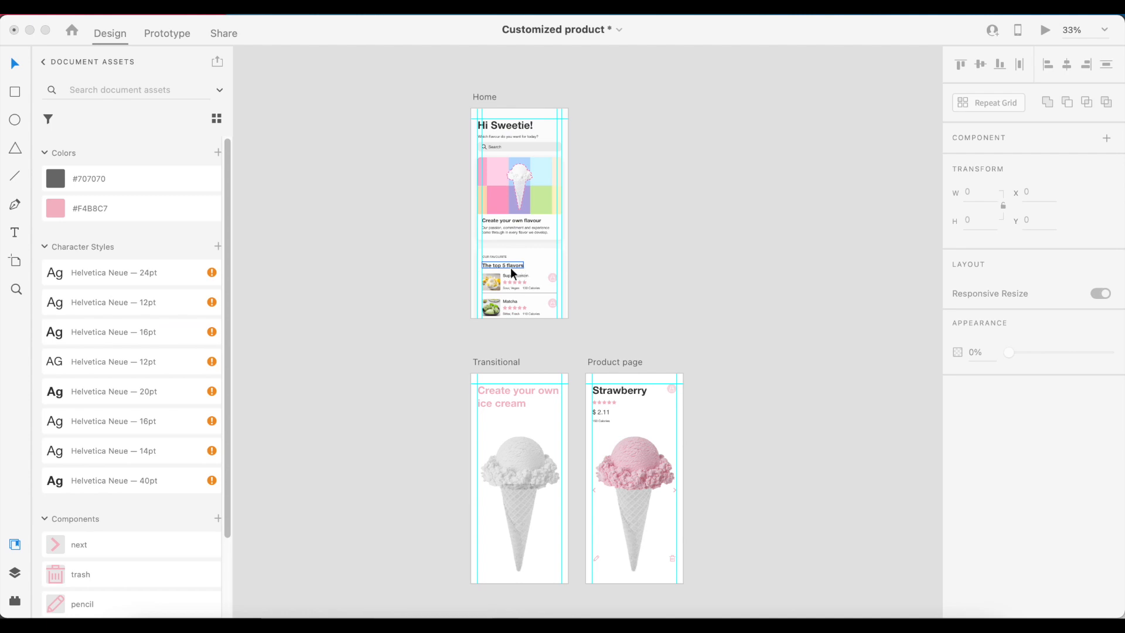
pyautogui.click(422, 266)
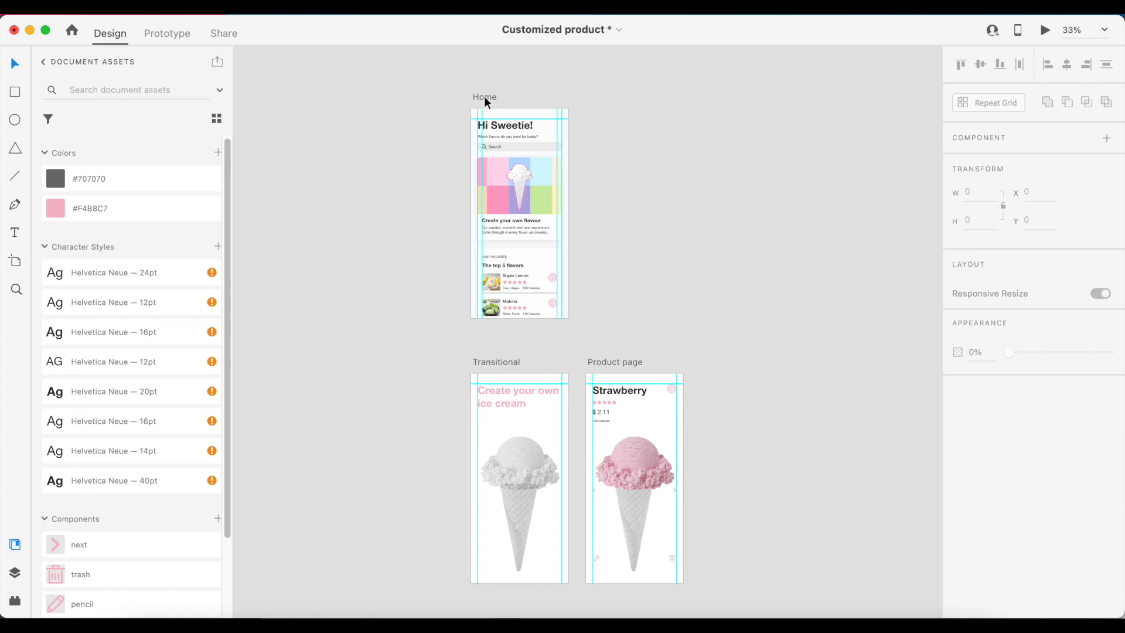
# - Duplicate the Home artboard beside the original and delete the top 5 flavors list, titles and card from the copy
pyautogui.moveTo(484, 96); pyautogui.dragTo(599, 99)
pyautogui.click(650, 311)
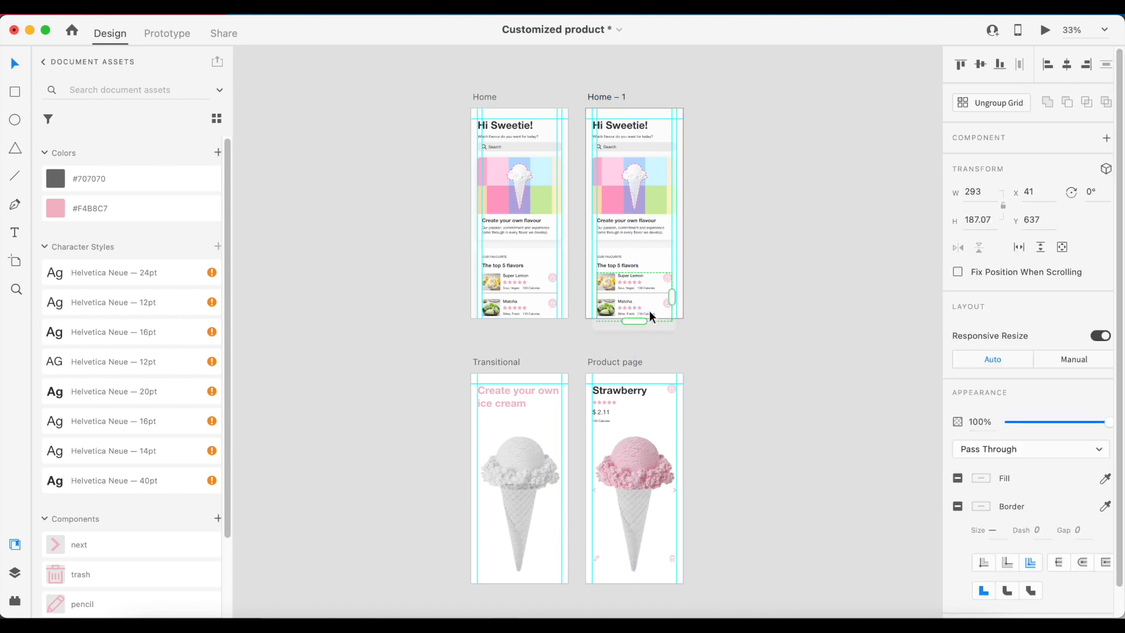
pyautogui.press('Delete')
pyautogui.click(651, 301)
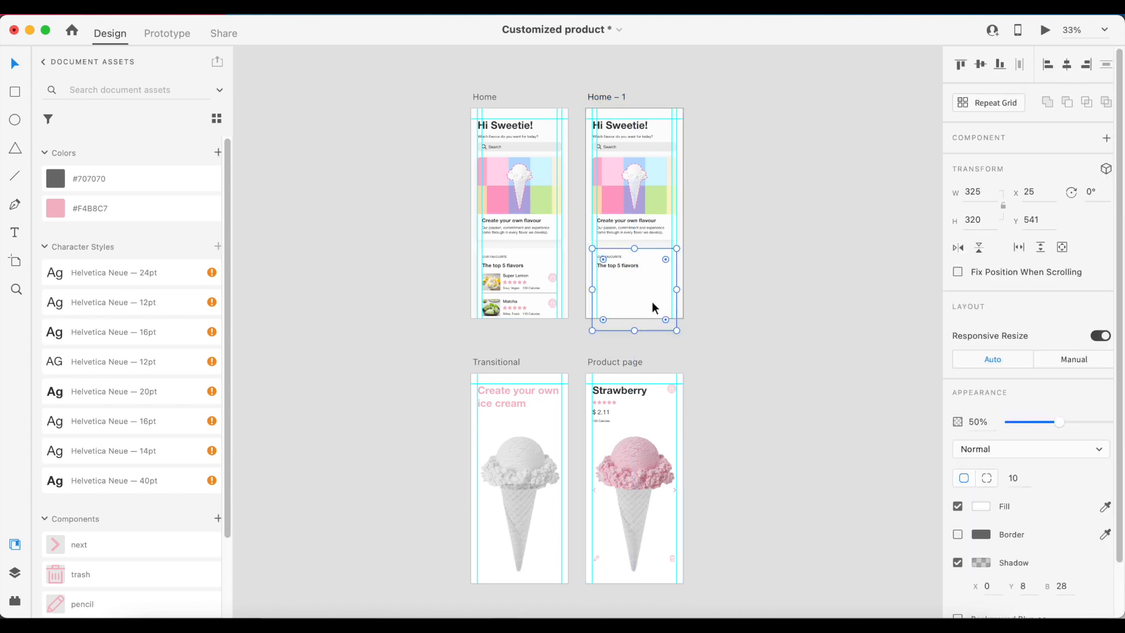
pyautogui.moveTo(678, 343); pyautogui.dragTo(597, 248)
pyautogui.press('Delete')
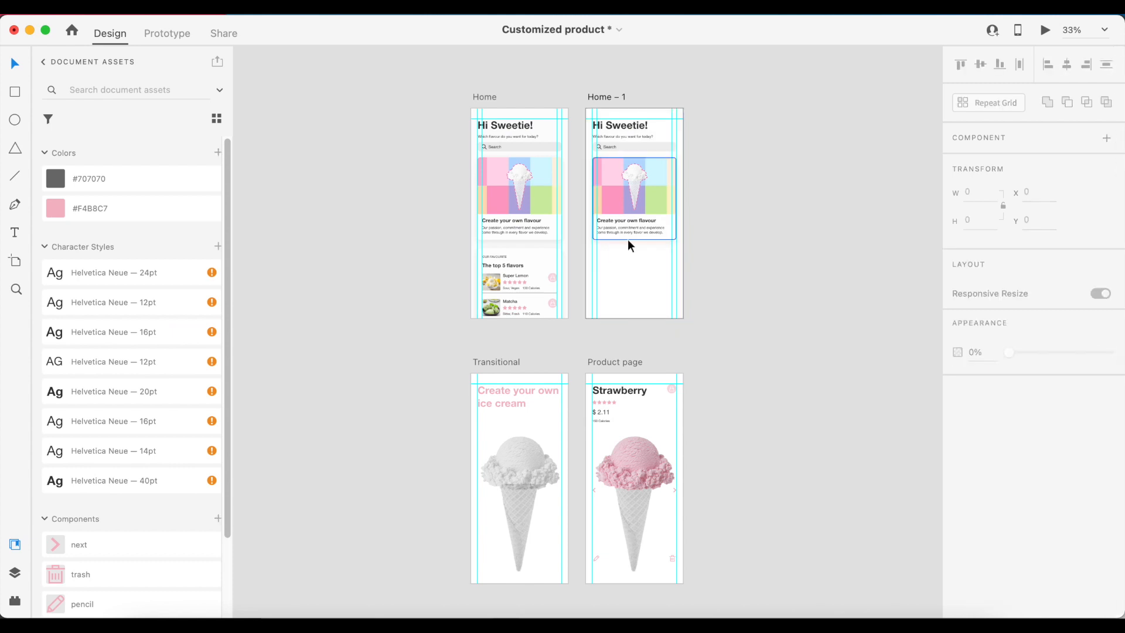
# - Delete the greeting, the flavour question and the search bar with its icon from the Home – 1 artboard
pyautogui.click(635, 129)
pyautogui.press('Delete')
pyautogui.click(631, 136)
pyautogui.press('Delete')
pyautogui.click(627, 142)
pyautogui.press('Delete')
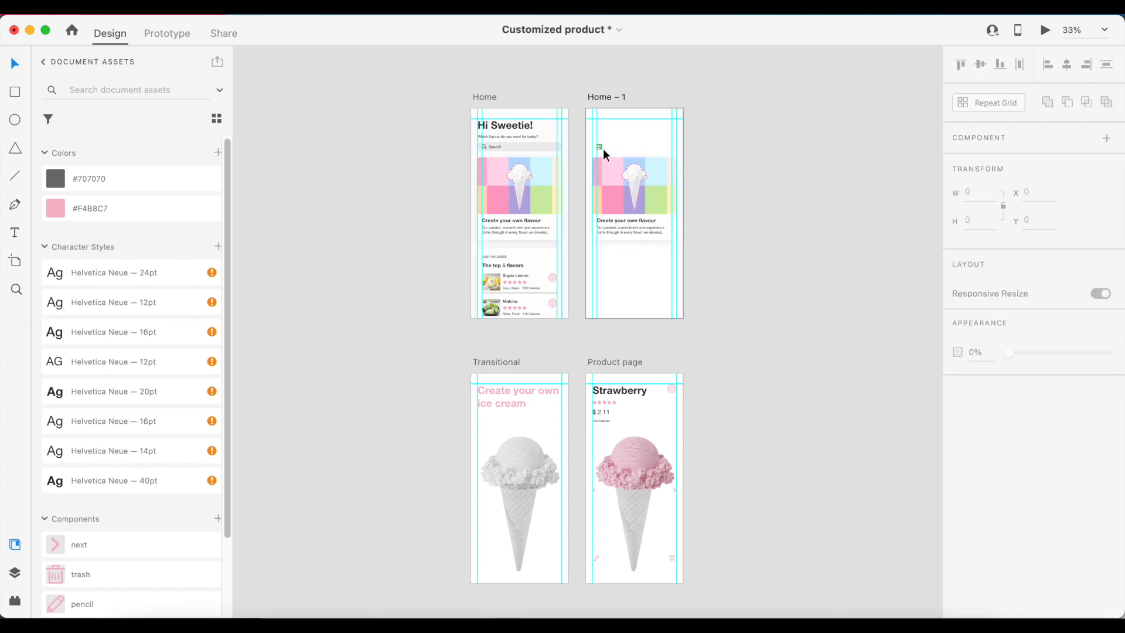
pyautogui.click(602, 148)
pyautogui.press('Delete')
# - Delete the Create your own flavour texts and their white card background from Home – 1
pyautogui.click(630, 227)
pyautogui.press('Delete')
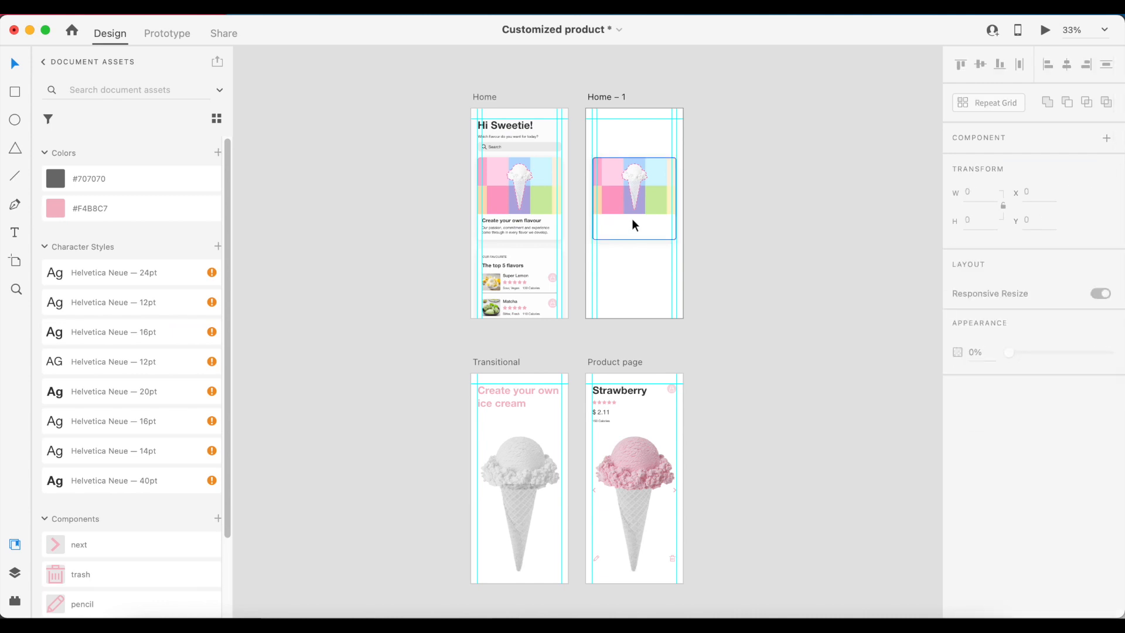
pyautogui.click(663, 220)
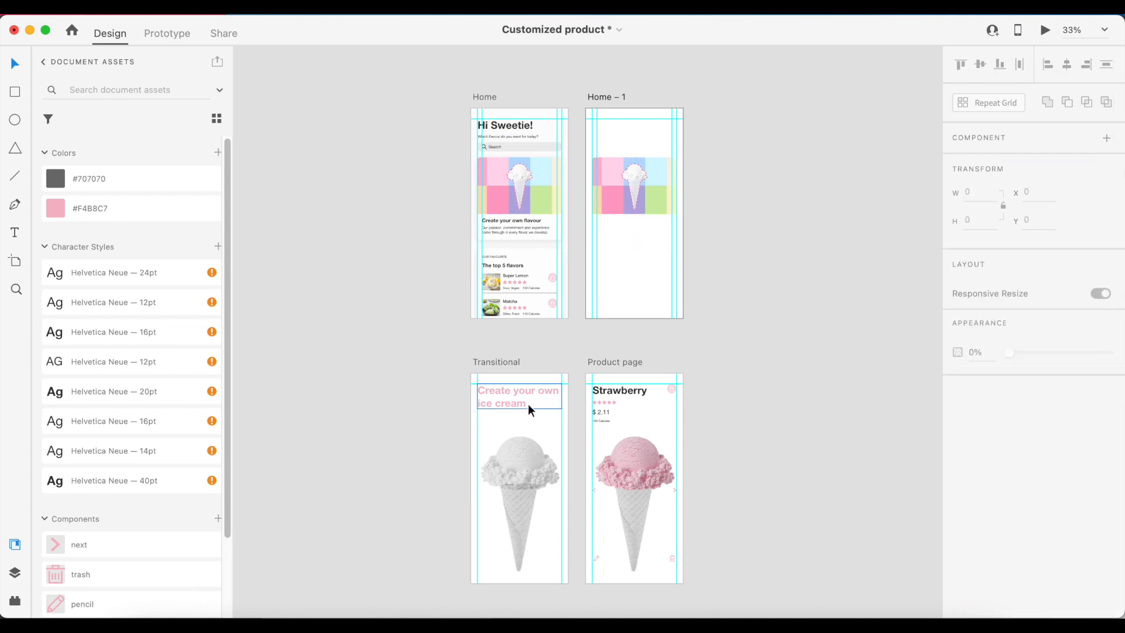
# - Copy the large grey ice cream cone from the Transitional artboard, paste it into Home – 1 and lock it
pyautogui.click(523, 462)
pyautogui.click(589, 105)
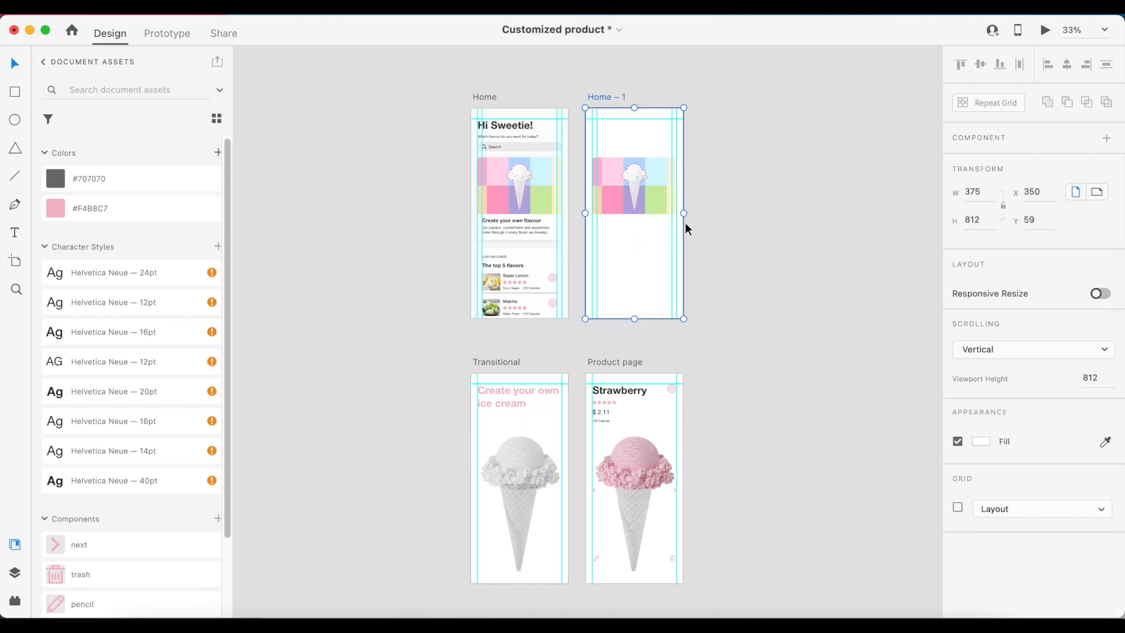
pyautogui.press('cmd+v')
pyautogui.scroll(5, 621, 229)
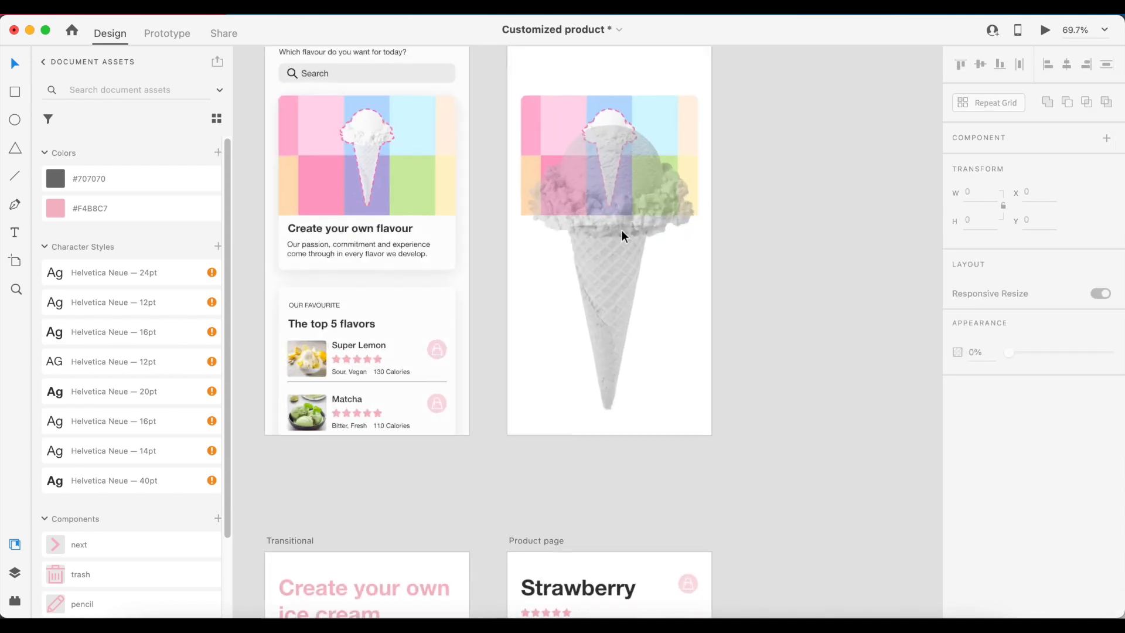
pyautogui.rightClick(613, 297)
pyautogui.click(641, 388)
# - Enlarge the colourful background image on Home – 1 to 427 x 812 at X -14, Y 0 so it covers the artboard
pyautogui.click(642, 125)
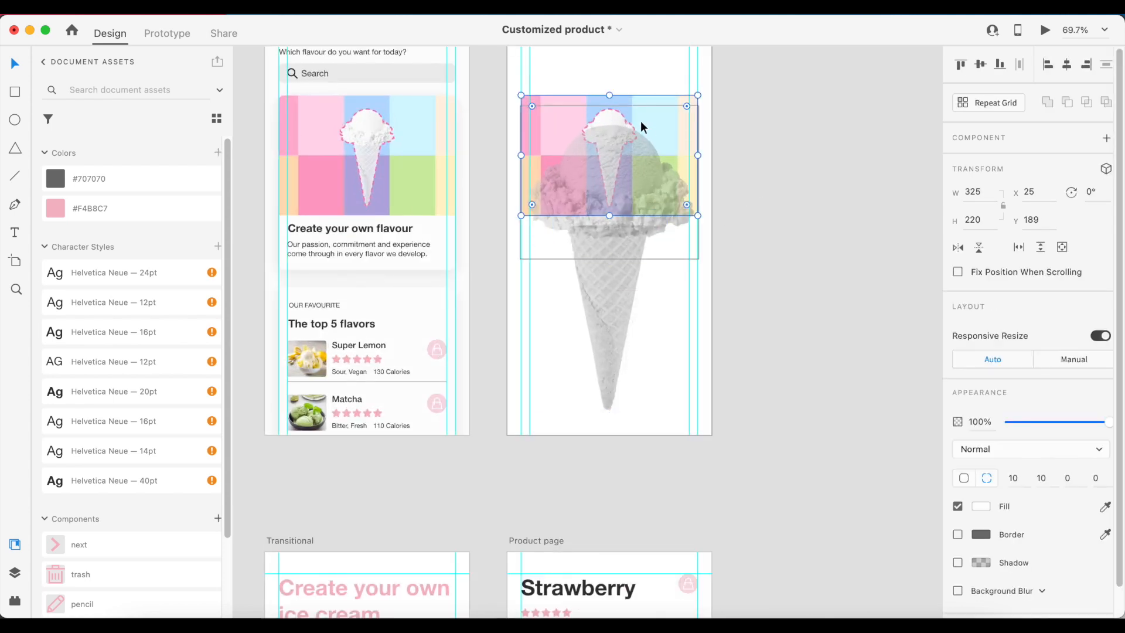
pyautogui.scroll(-5, 634, 122)
pyautogui.moveTo(578, 109); pyautogui.dragTo(567, 86)
pyautogui.moveTo(668, 198); pyautogui.dragTo(683, 299)
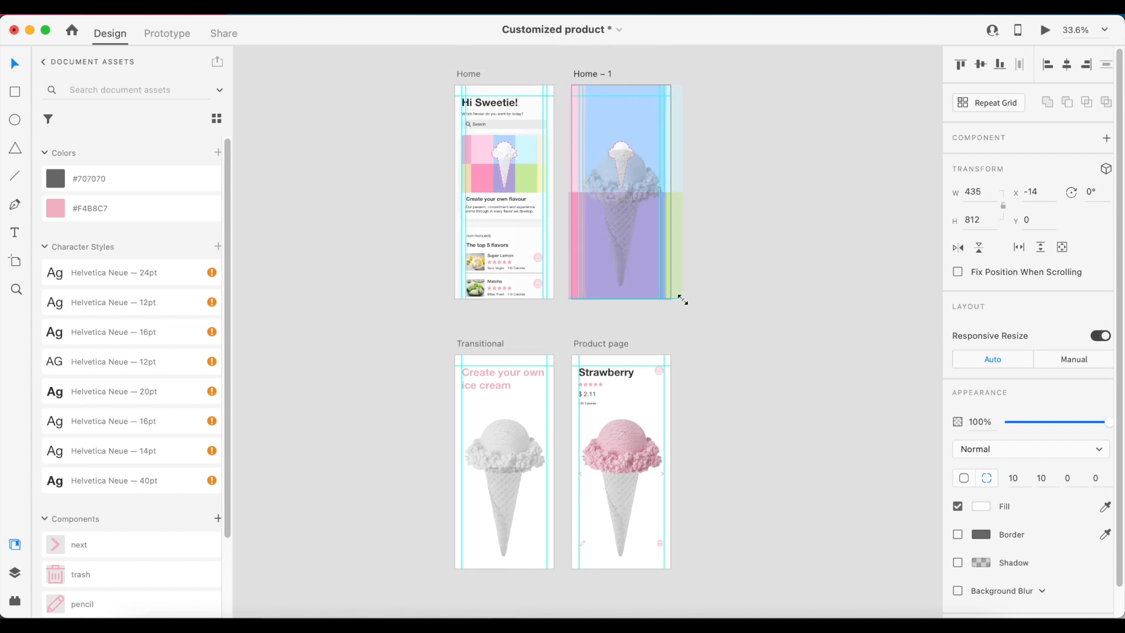
pyautogui.click(717, 161)
pyautogui.scroll(-2, 711, 161)
pyautogui.scroll(6, 666, 167)
pyautogui.scroll(-3, 596, 109)
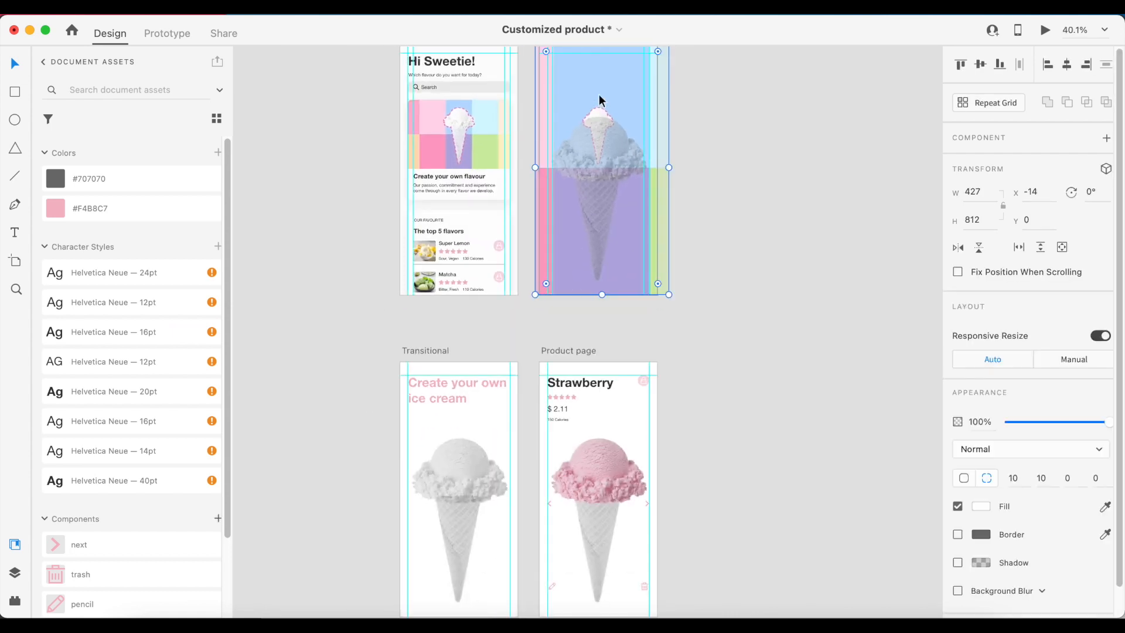
# - Lock the enlarged colourful background image on Home – 1
pyautogui.rightClick(629, 88)
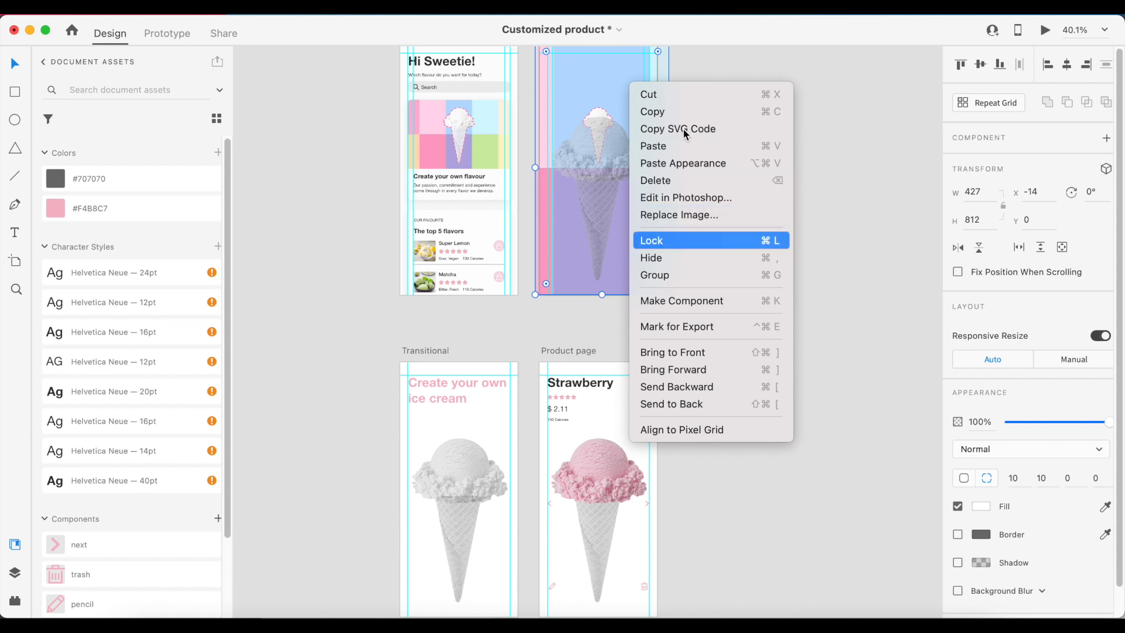
pyautogui.click(662, 241)
pyautogui.click(695, 70)
# - Enlarge the white ice cream image and its dashed outline on Home – 1 to cover the large grey cone, positioned at X 41.14, Y 214
pyautogui.moveTo(656, 207); pyautogui.dragTo(566, 92)
pyautogui.scroll(4, 588, 111)
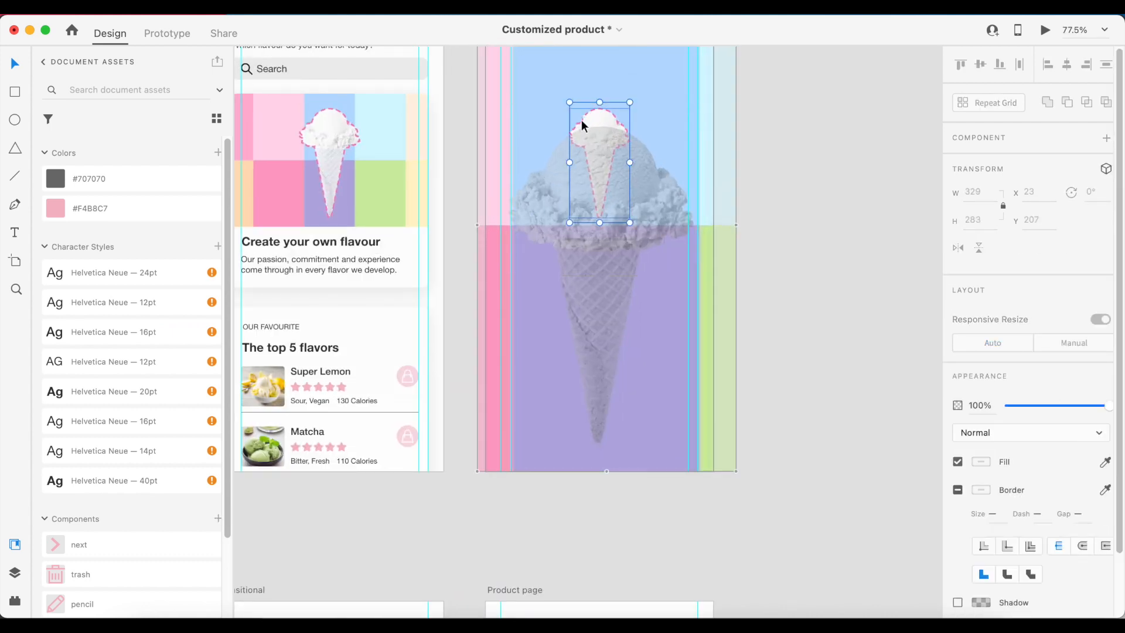
pyautogui.moveTo(630, 223); pyautogui.dragTo(747, 530)
pyautogui.moveTo(673, 318); pyautogui.dragTo(614, 324)
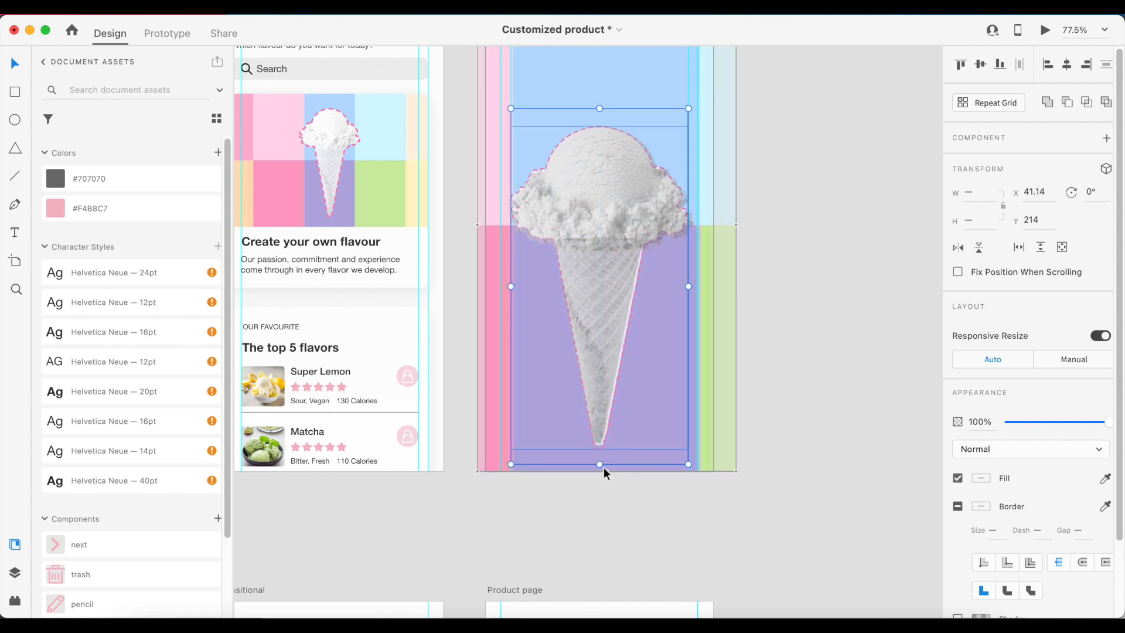
pyautogui.scroll(3, 571, 163)
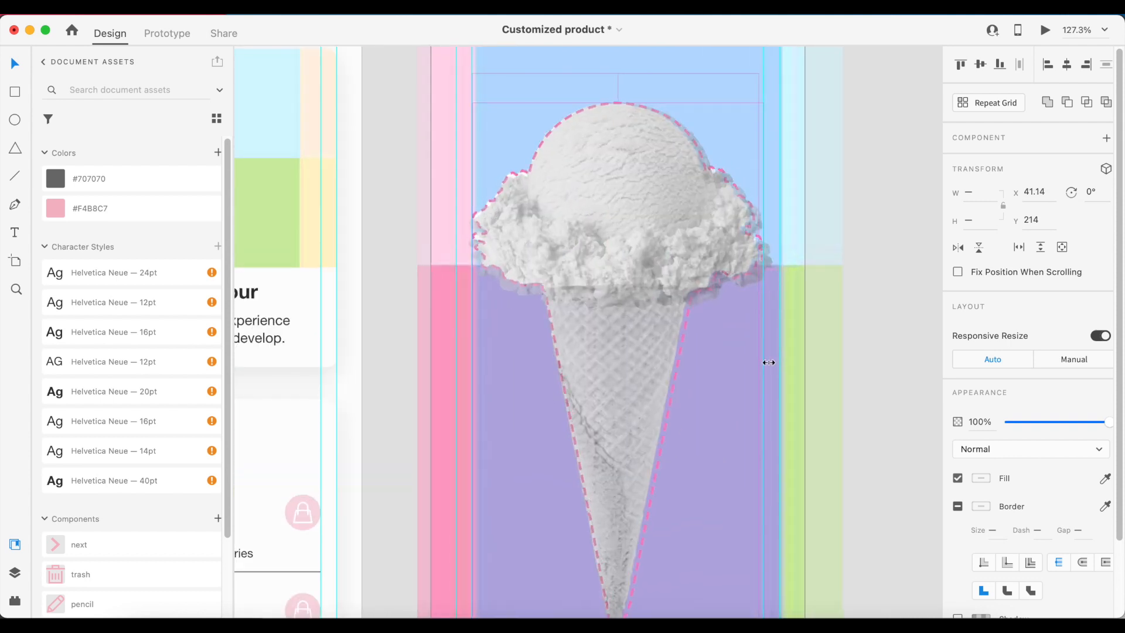
pyautogui.scroll(-4, 726, 330)
# - List the layers of the Home – 1 artboard and hide the home ice image
pyautogui.click(16, 577)
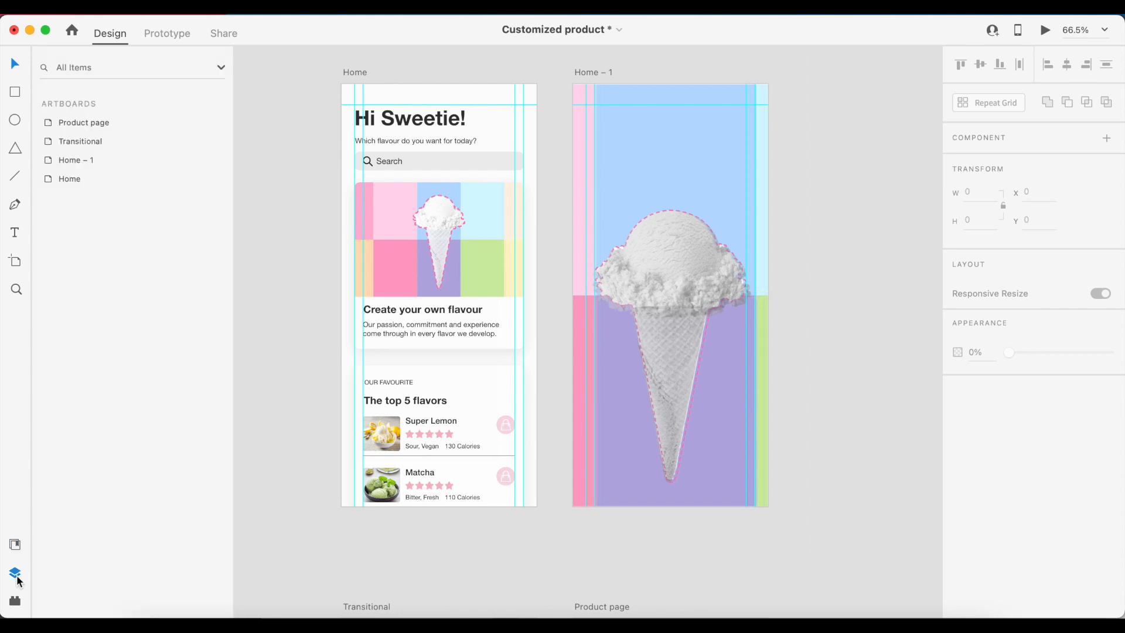
pyautogui.doubleClick(51, 160)
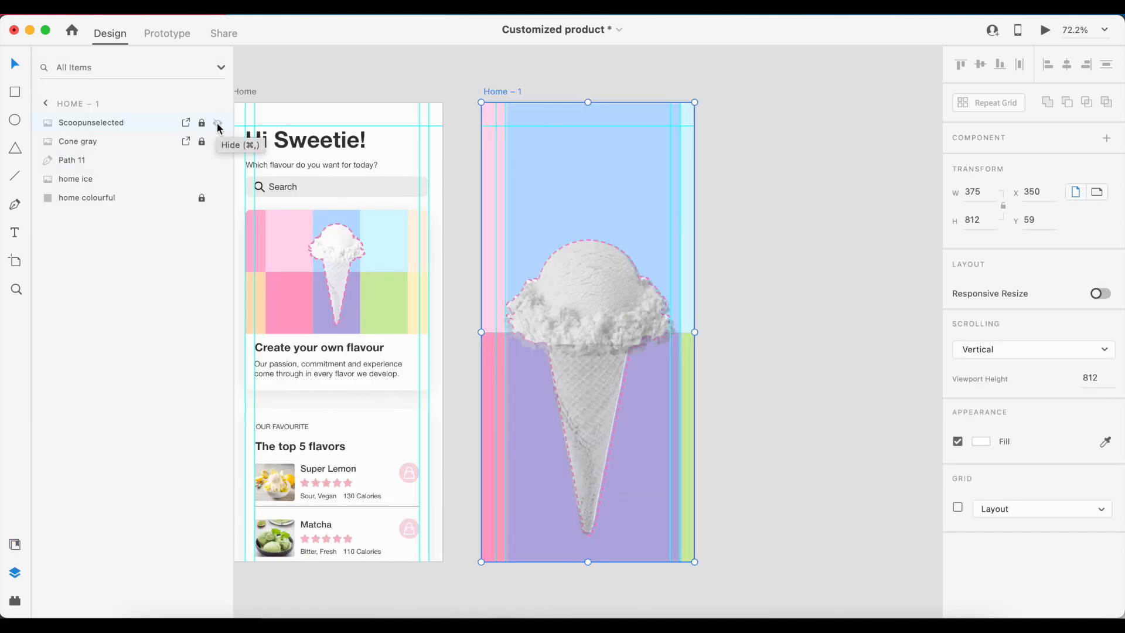
pyautogui.click(217, 179)
pyautogui.click(456, 221)
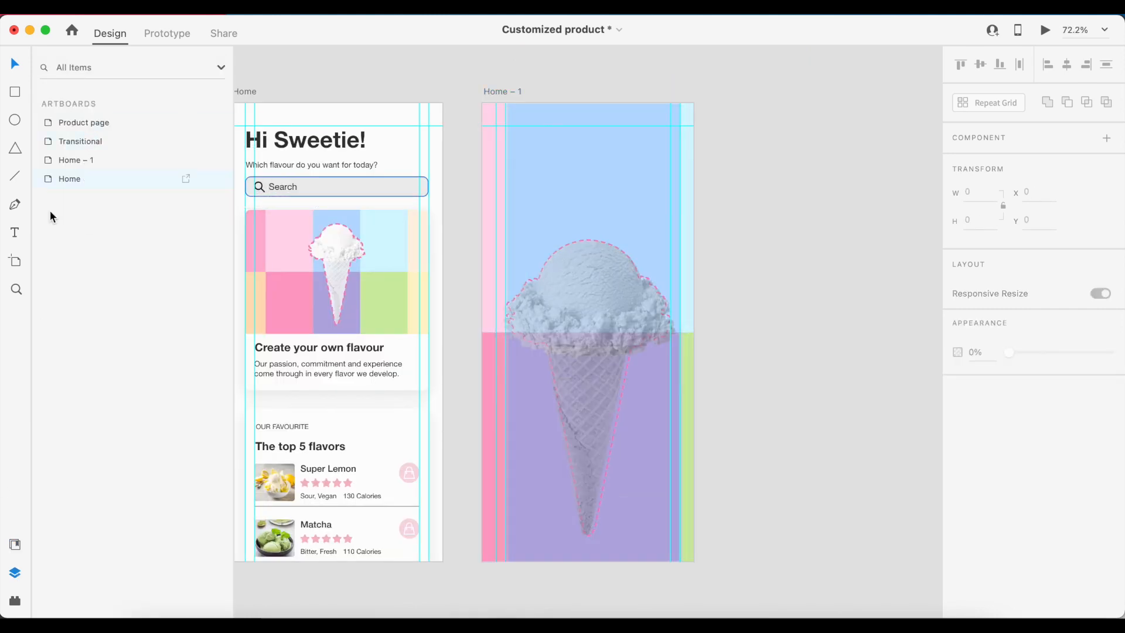
# - Fit the dashed outline Path 11 to the grey ice cream, sized 292.34 x 524.05 at X 41.66, Y 243.65
pyautogui.doubleClick(47, 162)
pyautogui.click(81, 163)
pyautogui.scroll(3, 583, 271)
pyautogui.scroll(-3, 585, 273)
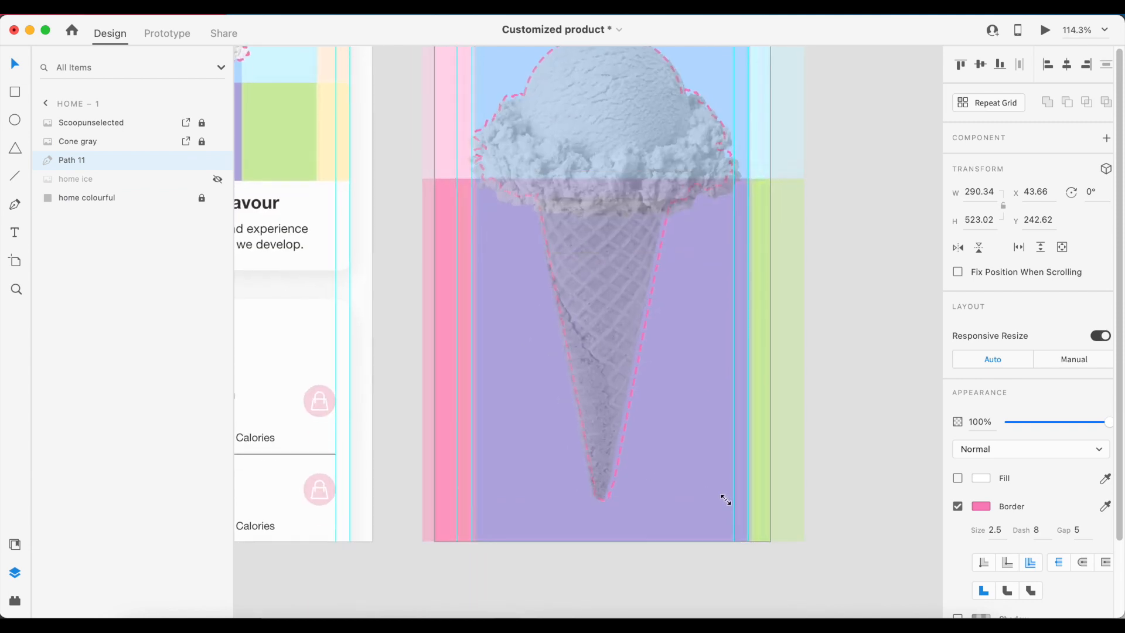
pyautogui.moveTo(736, 266); pyautogui.dragTo(733, 266)
pyautogui.scroll(3, 664, 279)
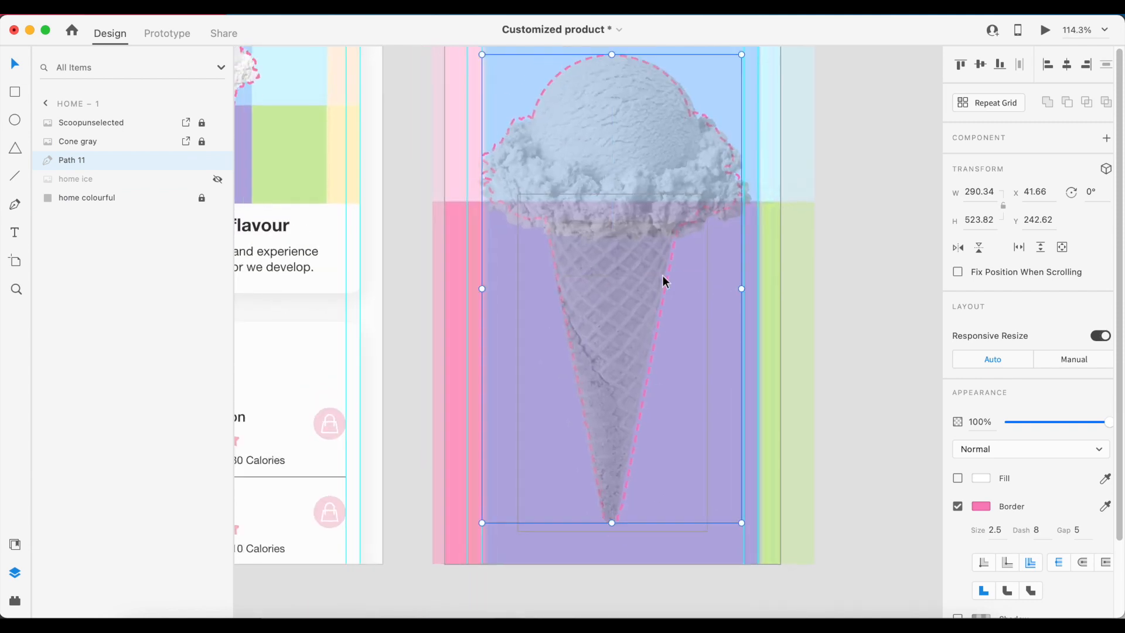
pyautogui.moveTo(595, 119); pyautogui.dragTo(595, 120)
pyautogui.moveTo(724, 118); pyautogui.dragTo(731, 123)
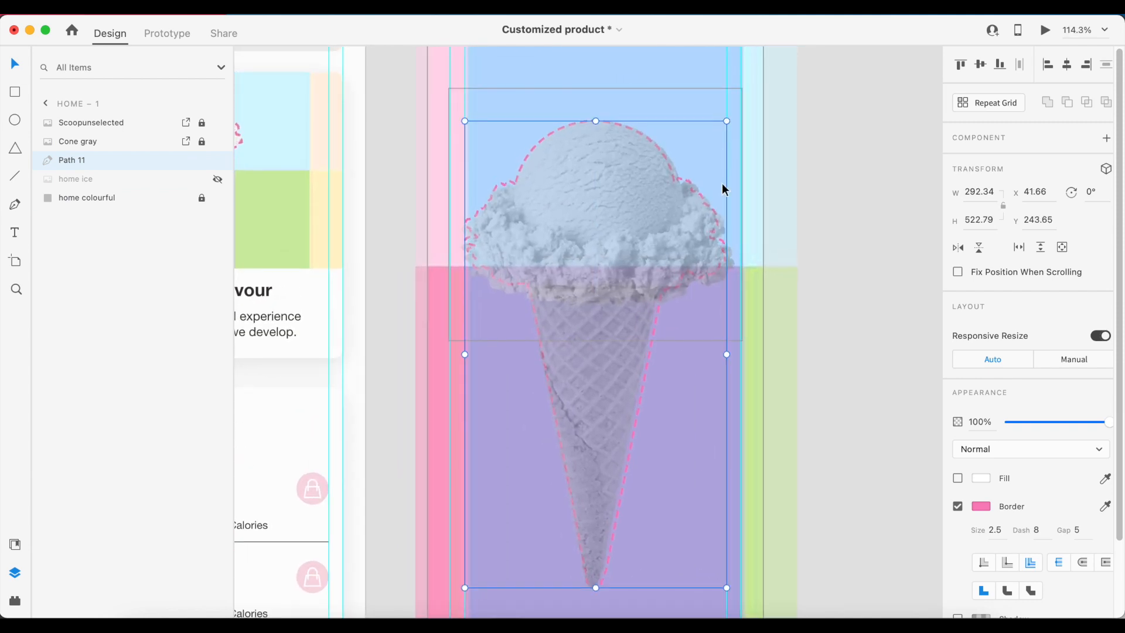
pyautogui.scroll(-1, 722, 188)
pyautogui.moveTo(594, 552); pyautogui.dragTo(594, 553)
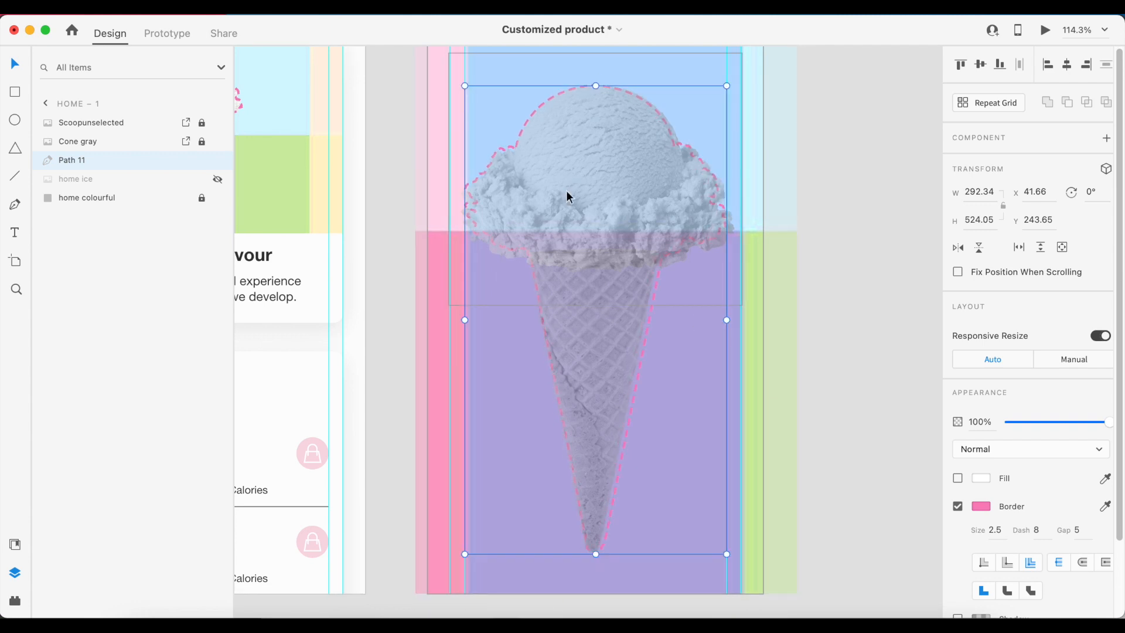
pyautogui.click(816, 111)
# - Lock Path 11 and unlock the Cone gray and Scoopunselected images on Home – 1
pyautogui.doubleClick(48, 162)
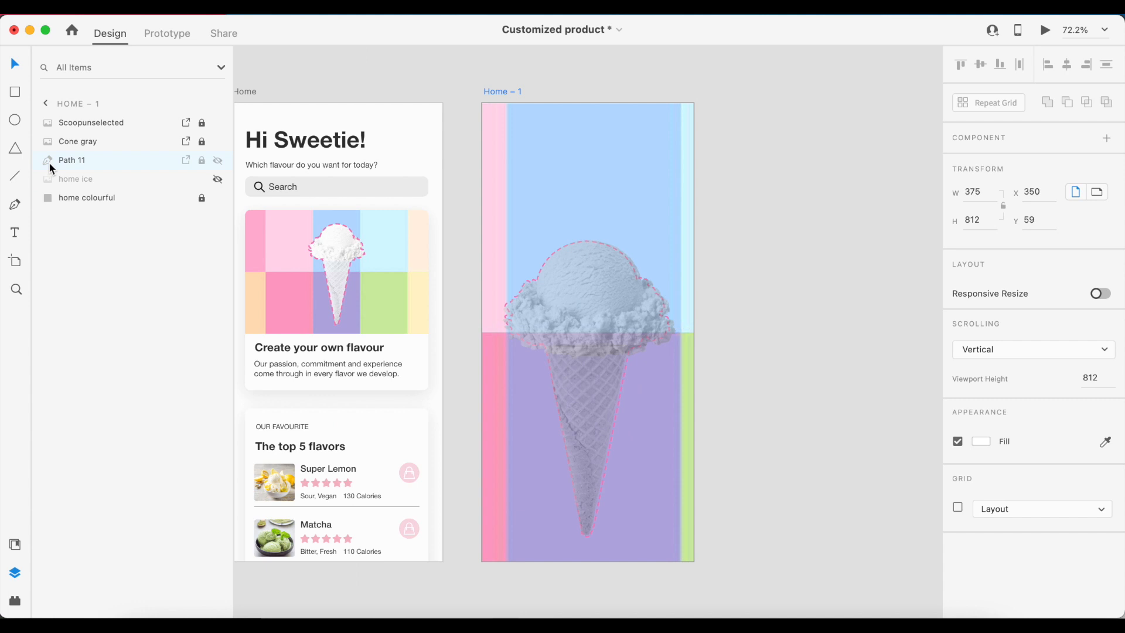
pyautogui.click(202, 143)
pyautogui.click(202, 125)
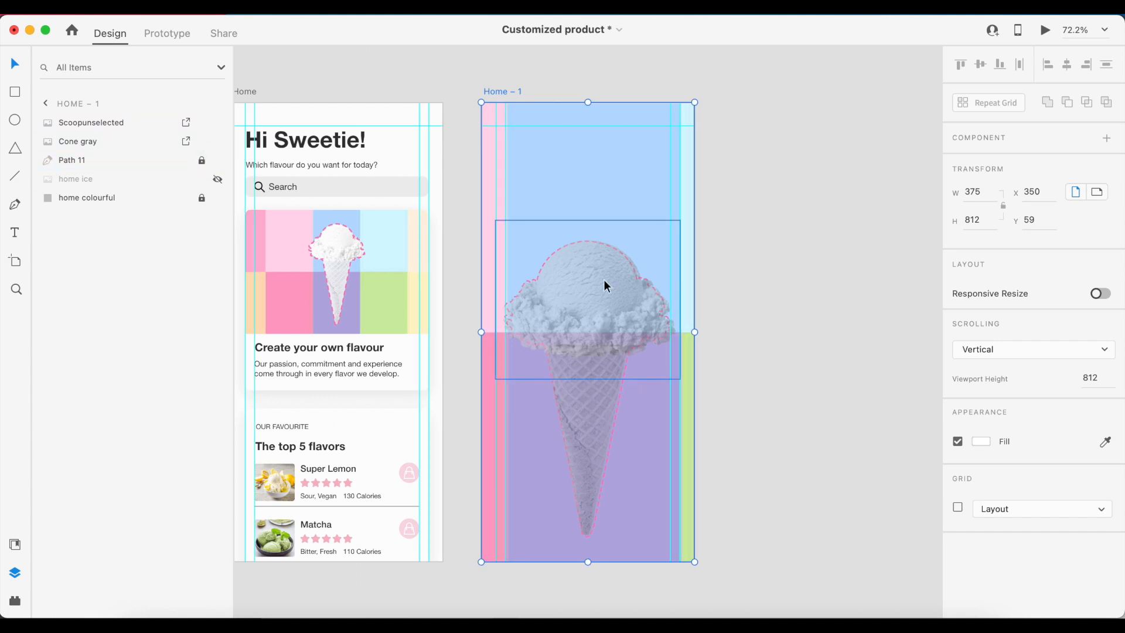
# - Resize the Scoopunselected image to 317 x 273 at X 25, Y 208 to match the dashed outline, and lock it
pyautogui.click(603, 282)
pyautogui.scroll(5, 602, 282)
pyautogui.moveTo(732, 463); pyautogui.dragTo(731, 445)
pyautogui.moveTo(414, 441); pyautogui.dragTo(422, 441)
pyautogui.click(201, 122)
# - Adjust the Cone gray image on Home – 1 to fit the dashed outline and lock it
pyautogui.click(110, 143)
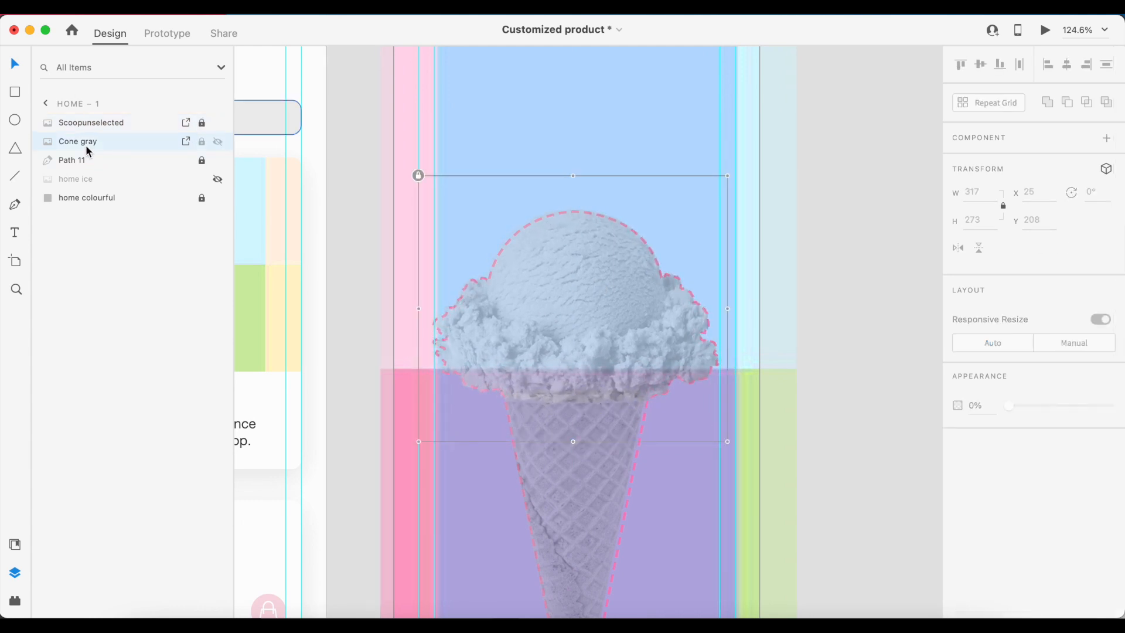
pyautogui.scroll(-6, 592, 434)
pyautogui.moveTo(666, 350); pyautogui.dragTo(668, 352)
pyautogui.click(788, 313)
pyautogui.scroll(-3, 782, 310)
pyautogui.doubleClick(48, 160)
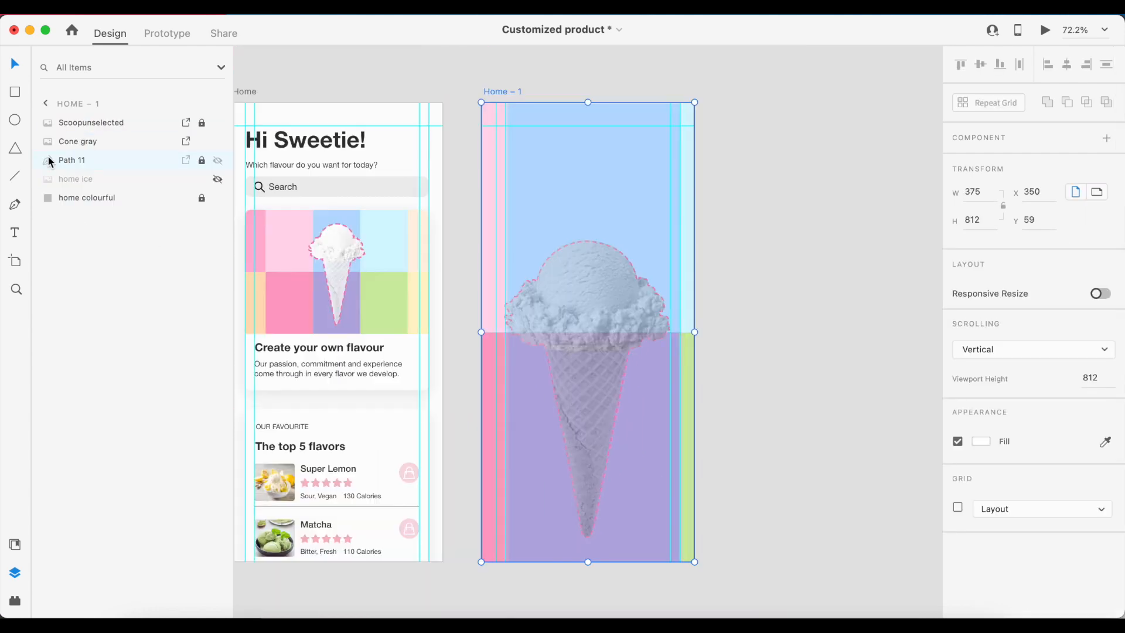
# - Show the home ice image and hide Scoopunselected and Cone gray on Home – 1
pyautogui.click(216, 180)
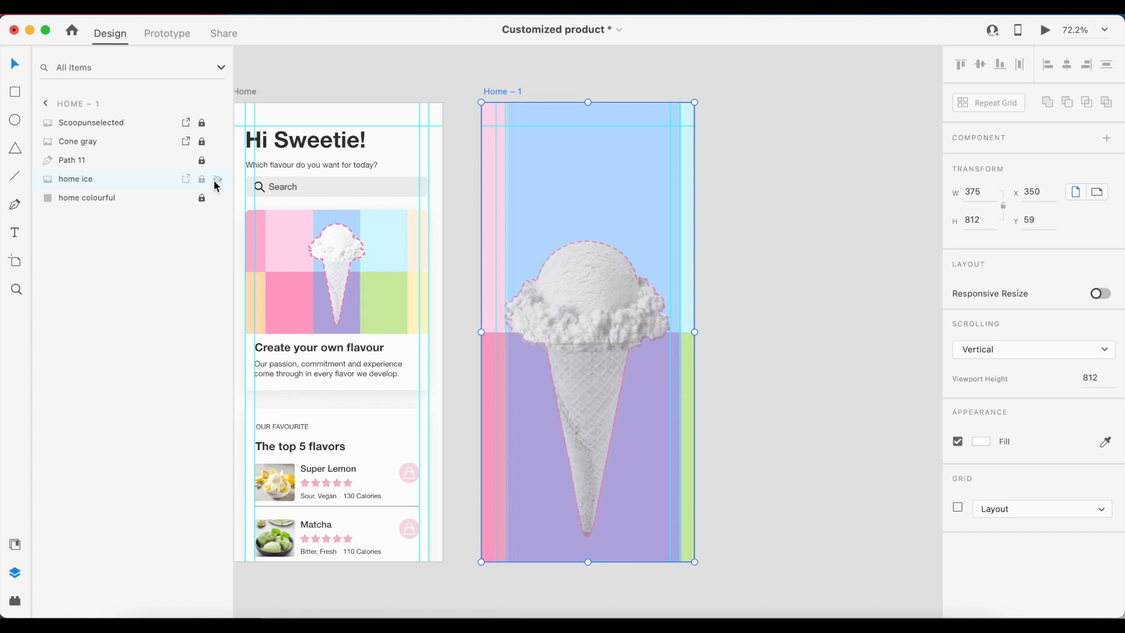
pyautogui.scroll(3, 613, 284)
pyautogui.click(613, 284)
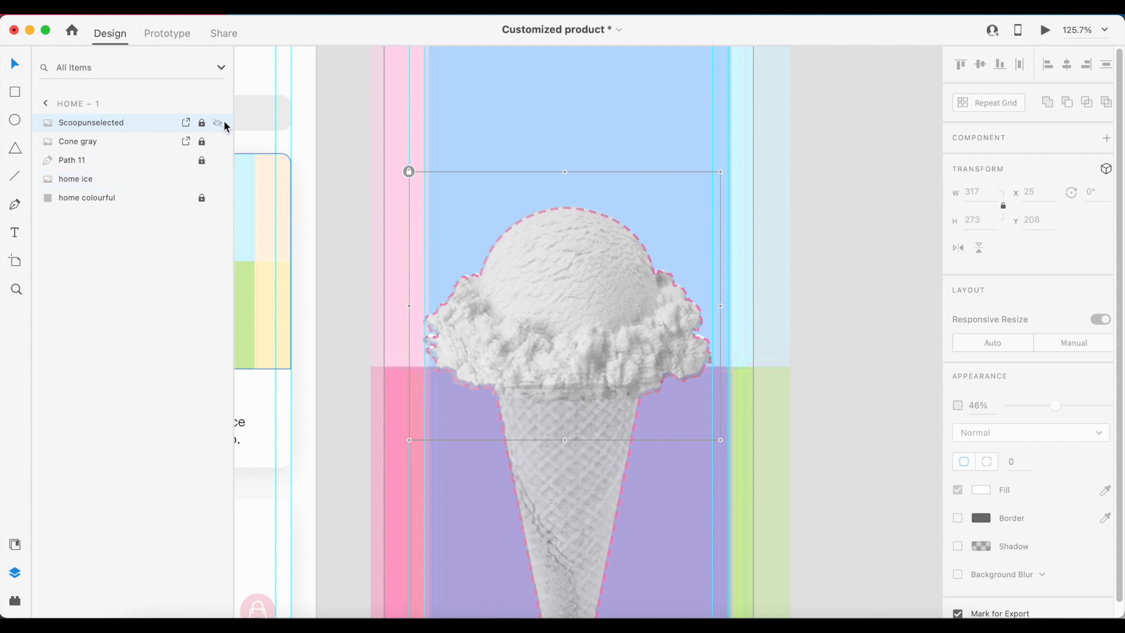
pyautogui.click(219, 124)
pyautogui.click(218, 141)
# - Fine-tune the home ice image so the white ice cream sits inside the dashed outline on Home – 1
pyautogui.click(544, 300)
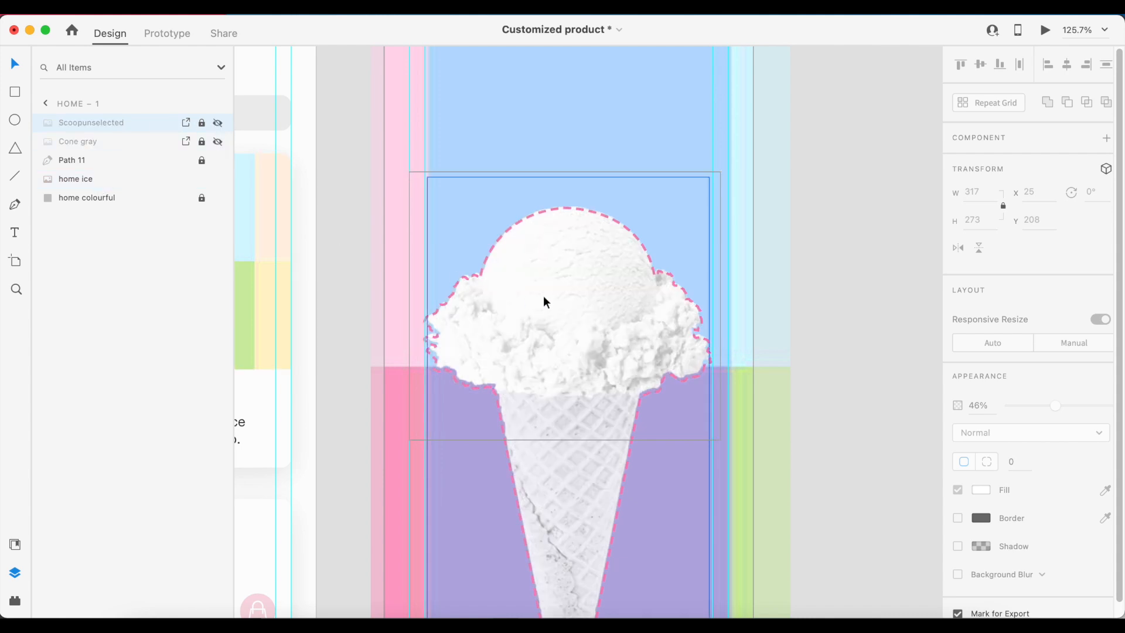
pyautogui.moveTo(544, 300); pyautogui.dragTo(544, 302)
pyautogui.scroll(-4, 555, 287)
pyautogui.scroll(-2, 555, 287)
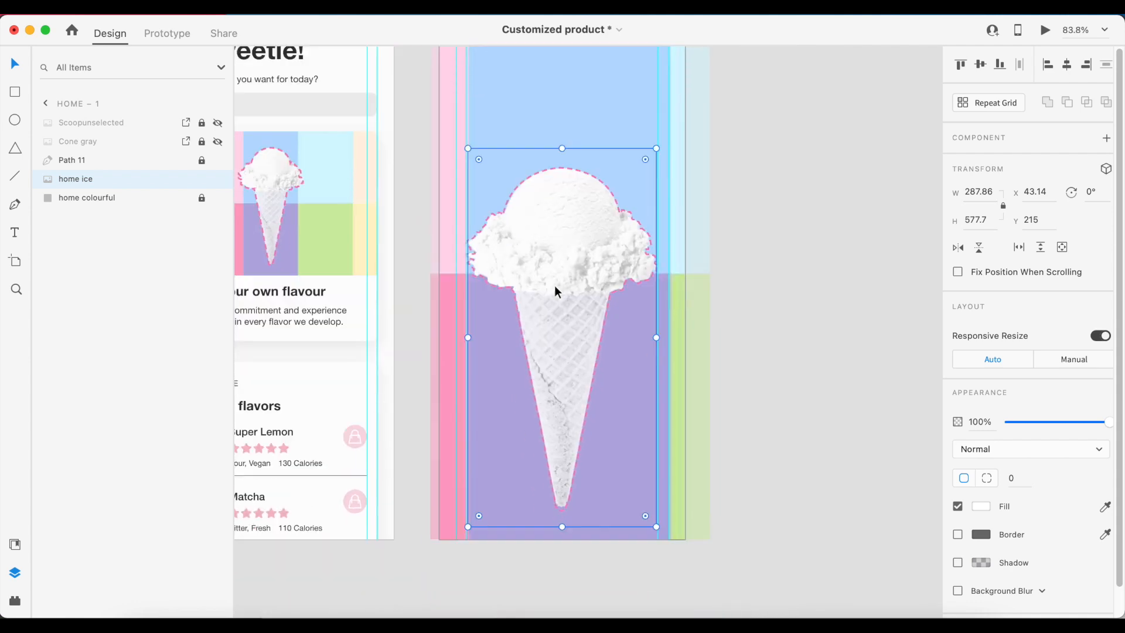
pyautogui.moveTo(571, 475); pyautogui.dragTo(567, 471)
pyautogui.click(736, 290)
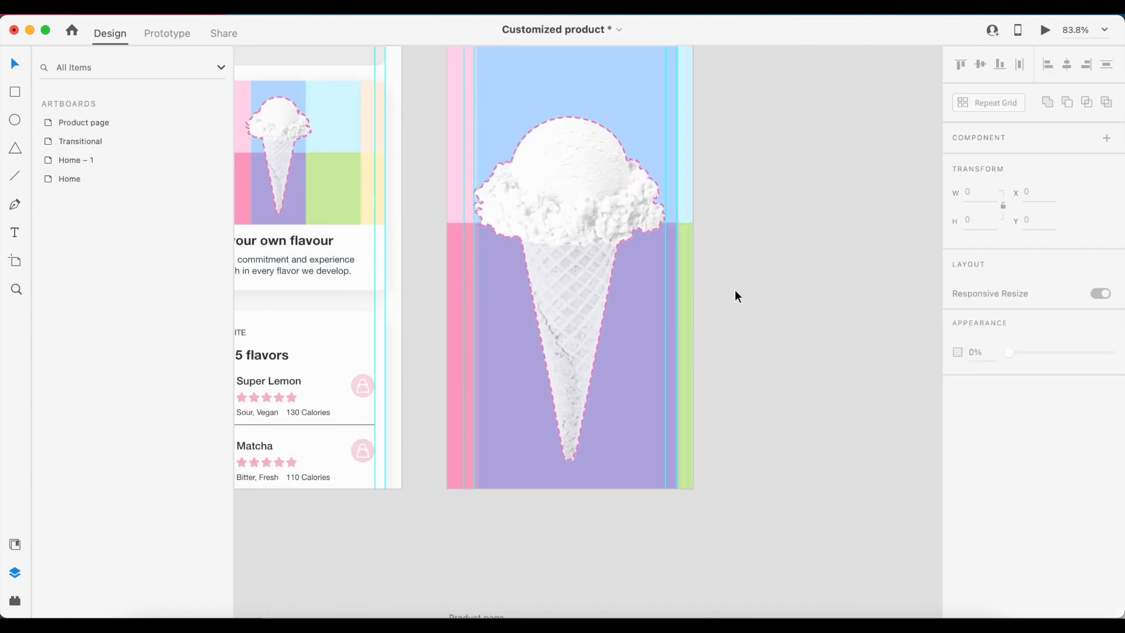
# - Unlock all Home – 1 layers, turn Scoopunselected and Cone gray back on and make both grey images invisible on the artboard
pyautogui.scroll(-5, 735, 290)
pyautogui.doubleClick(48, 160)
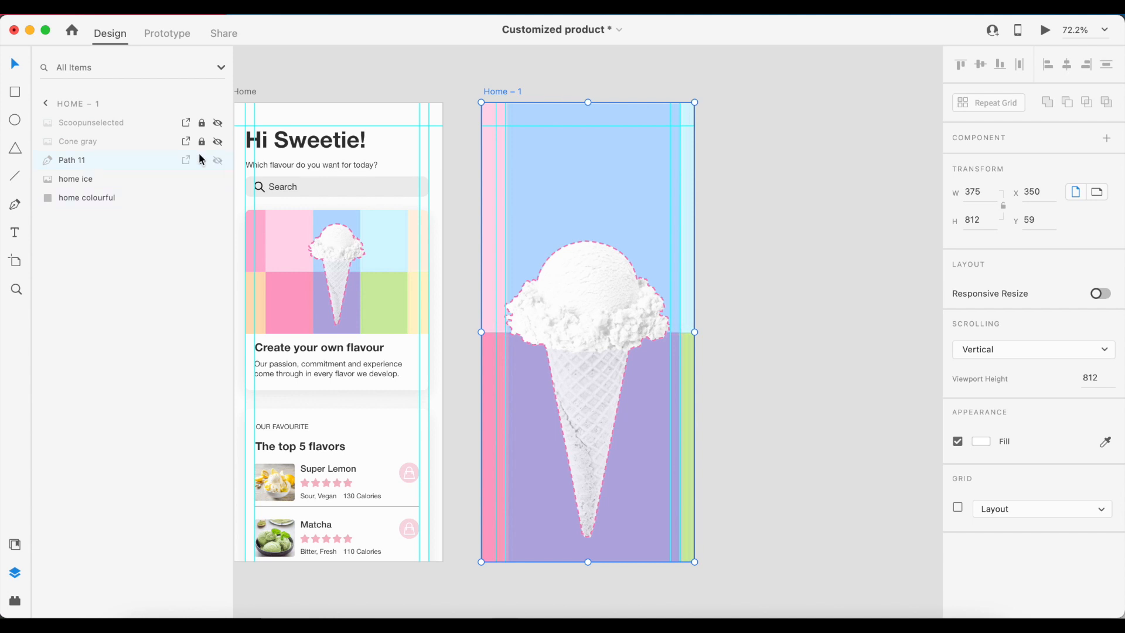
pyautogui.click(217, 123)
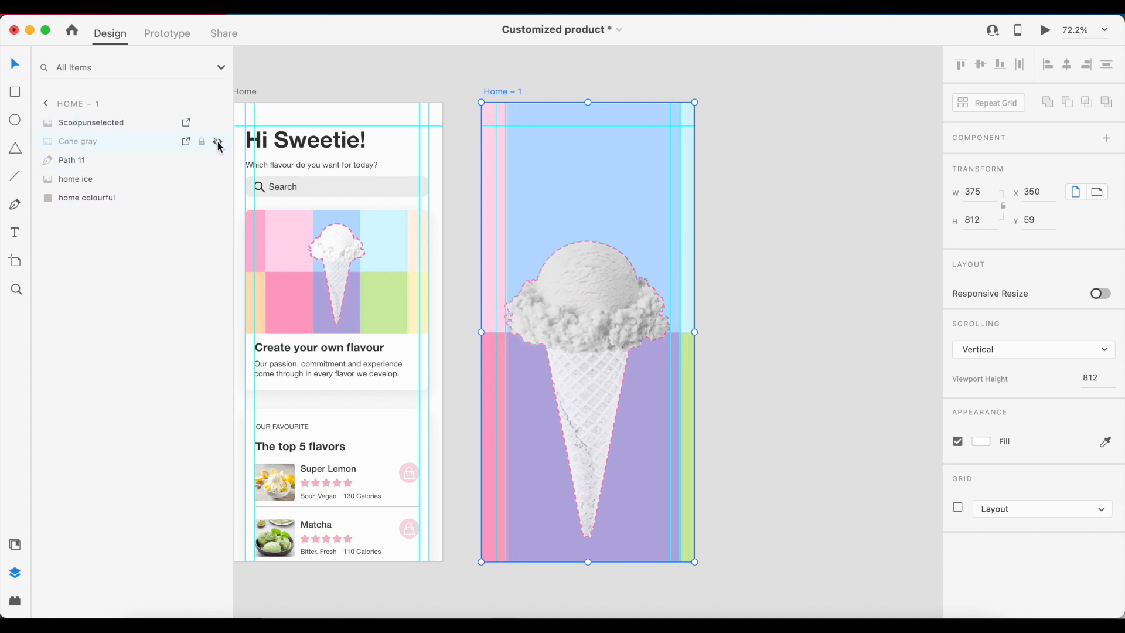
pyautogui.click(218, 143)
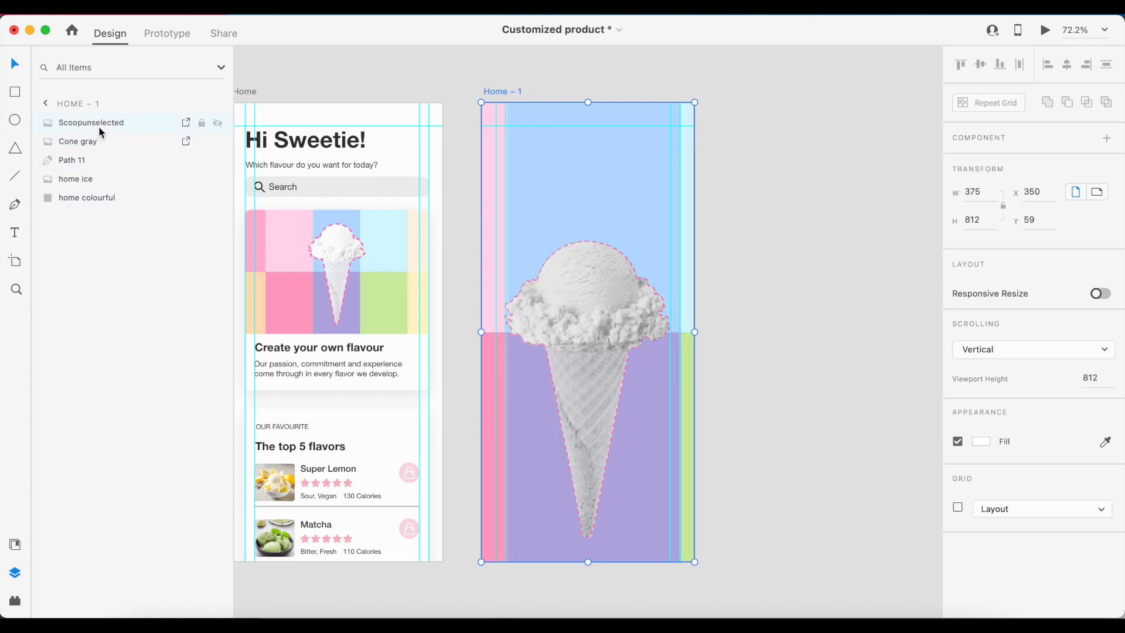
pyautogui.click(98, 125)
pyautogui.keyDown('shift'); pyautogui.click(101, 149); pyautogui.keyUp('shift')
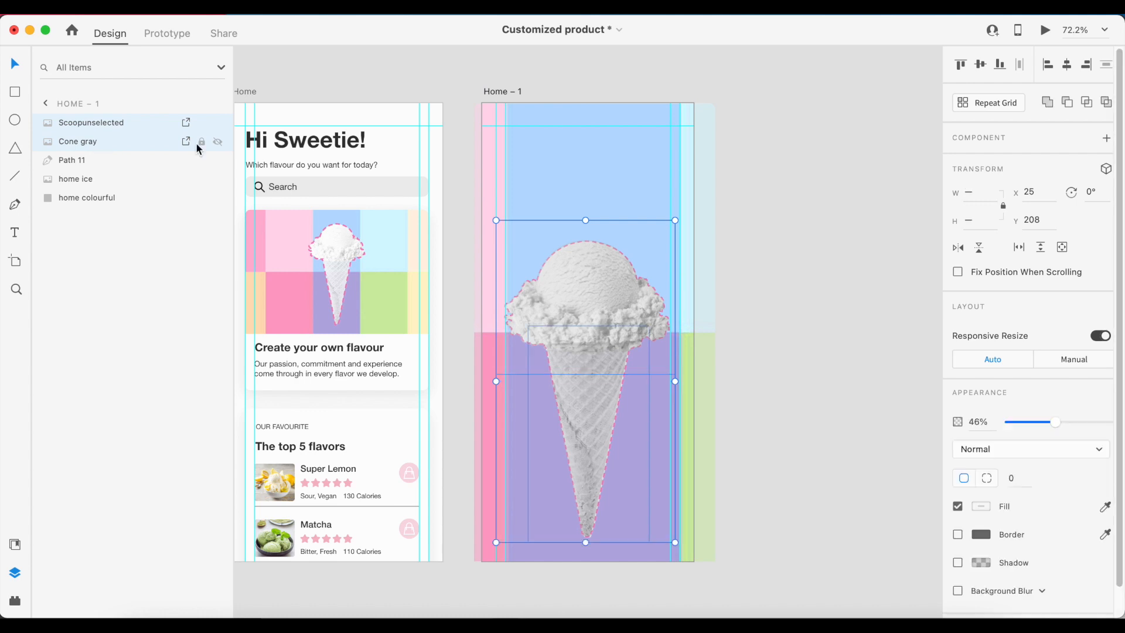
pyautogui.click(738, 183)
pyautogui.click(810, 188)
# - Duplicate the Strawberry title, stars, price, calories, bag icon and scoop from the Product page twice onto the pasteboard beside it
pyautogui.press('super+0')
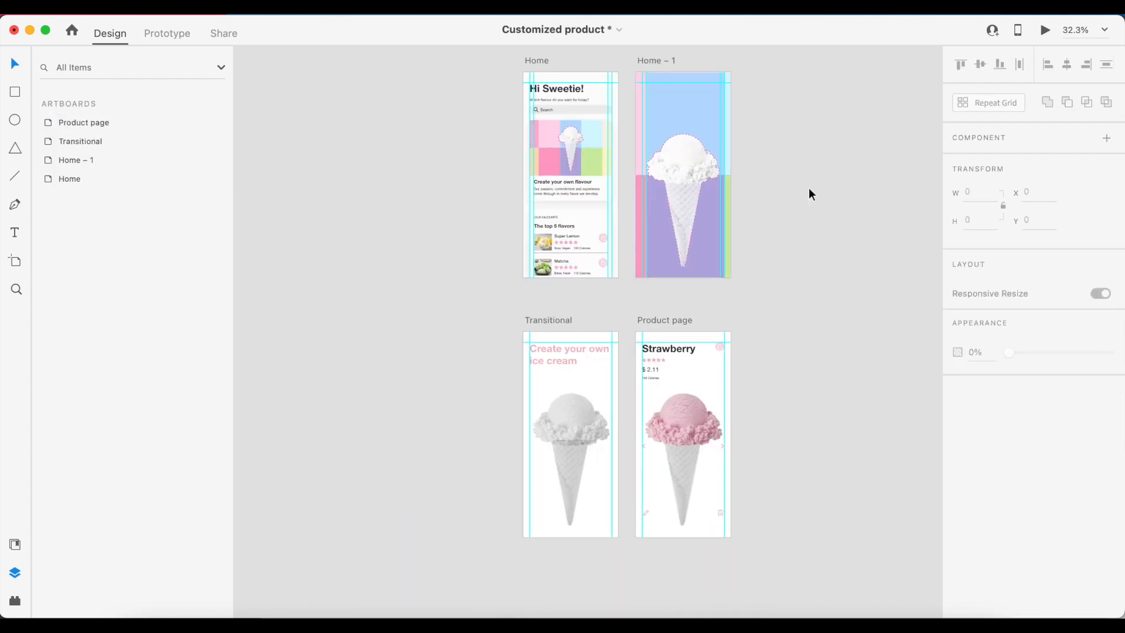
pyautogui.scroll(3, 642, 349)
pyautogui.moveTo(642, 349); pyautogui.dragTo(475, 199)
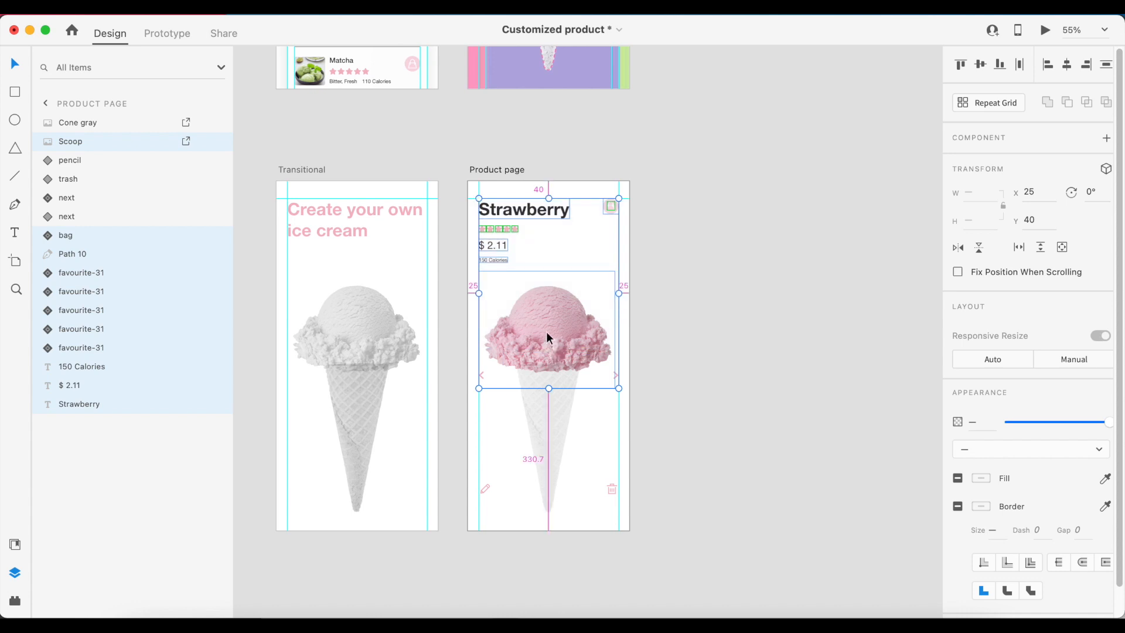
pyautogui.moveTo(546, 332); pyautogui.dragTo(718, 330)
pyautogui.hscroll(5, 581, 325)
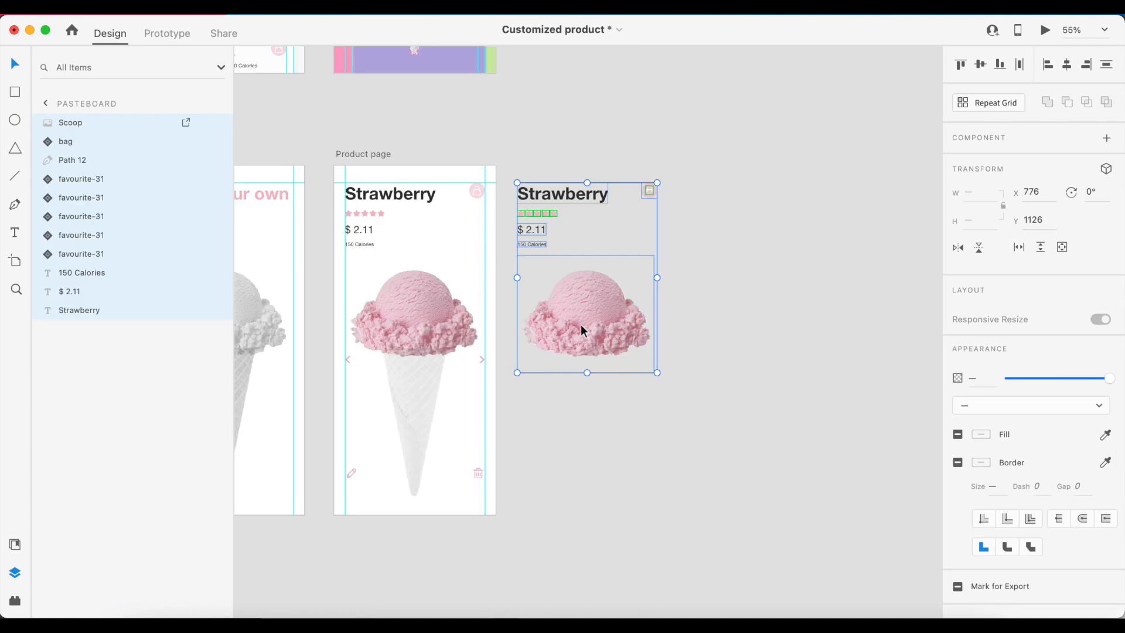
pyautogui.moveTo(581, 325); pyautogui.dragTo(771, 311)
# - Delete the bag icon and its circle from both duplicated Strawberry sets on the pasteboard
pyautogui.click(655, 162)
pyautogui.moveTo(641, 181); pyautogui.dragTo(661, 219)
pyautogui.press('Delete')
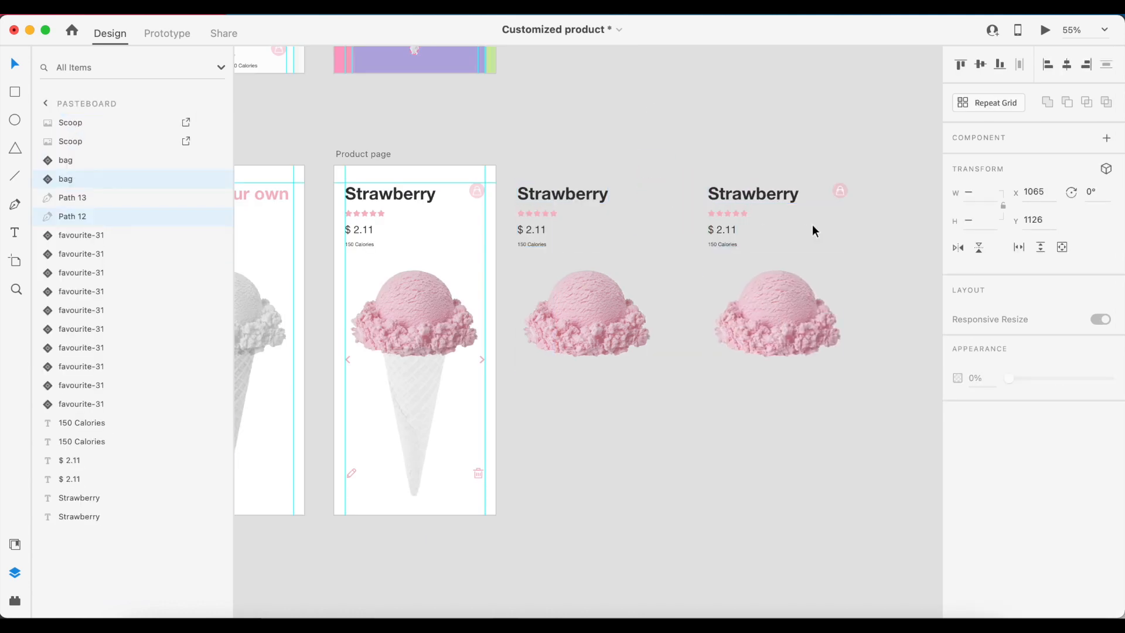
pyautogui.press('Delete')
# - Replace the scoop in the first pasteboard set with Peppermint.png and in the second with Vanilla.png from the PSD folder
pyautogui.click(150, 627)
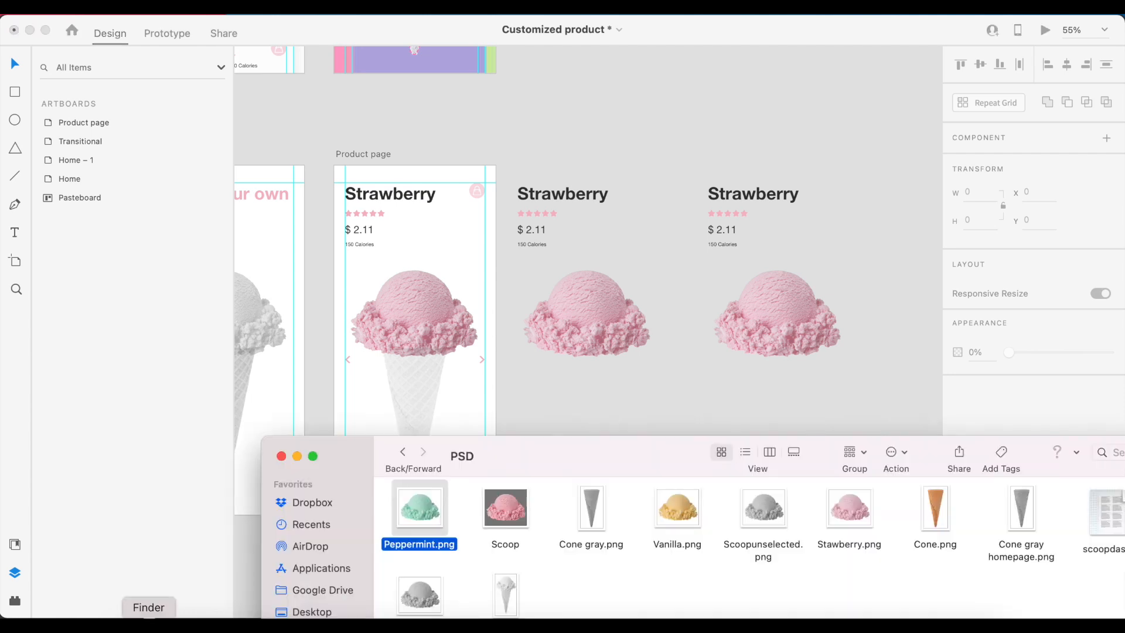
pyautogui.moveTo(429, 509); pyautogui.dragTo(615, 306)
pyautogui.moveTo(684, 514); pyautogui.dragTo(791, 310)
pyautogui.click(861, 235)
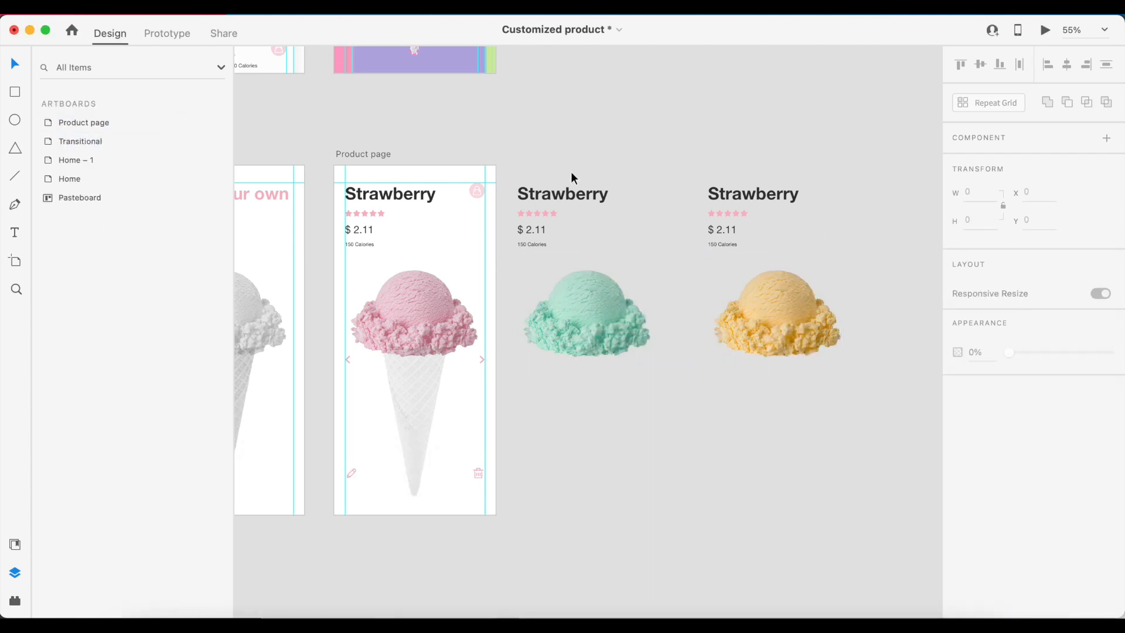
# - Retitle the first pasteboard set, with the green scoop, Peppermint and set its price to $ 2.56
pyautogui.doubleClick(565, 193)
pyautogui.write('Peppermint')
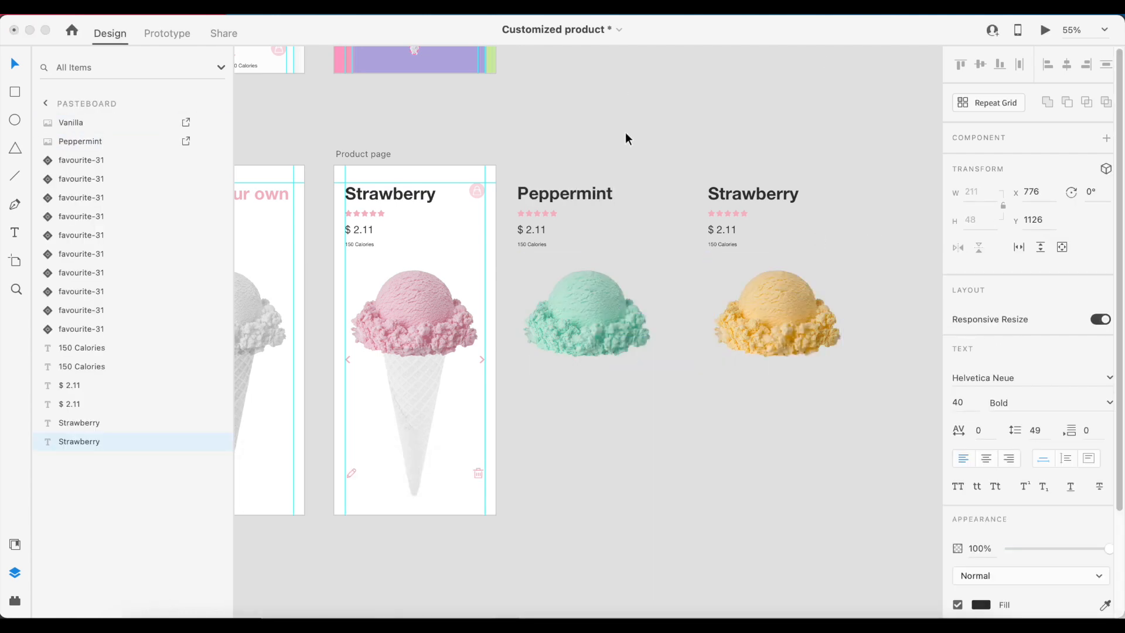
pyautogui.doubleClick(539, 230)
# - Retitle the yellow scoop's set Vanilla, set its price to $ 3.11 and edit its calories figure
pyautogui.doubleClick(753, 193)
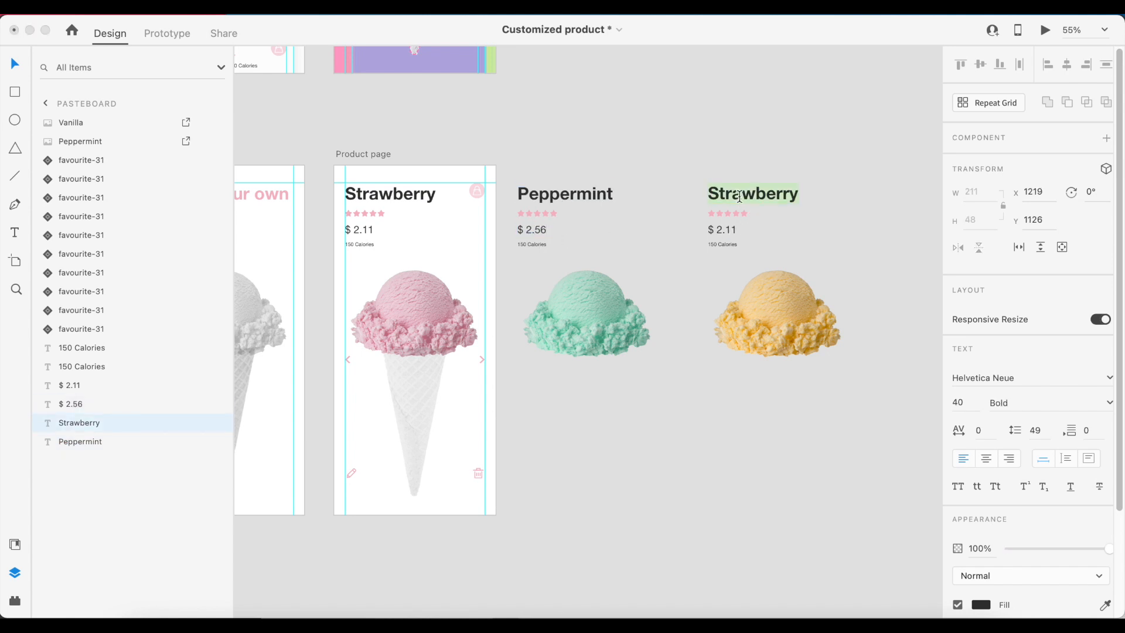
pyautogui.write('Vanilla')
pyautogui.doubleClick(724, 230)
pyautogui.press('BackSpace')
pyautogui.write('3')
pyautogui.click(713, 245)
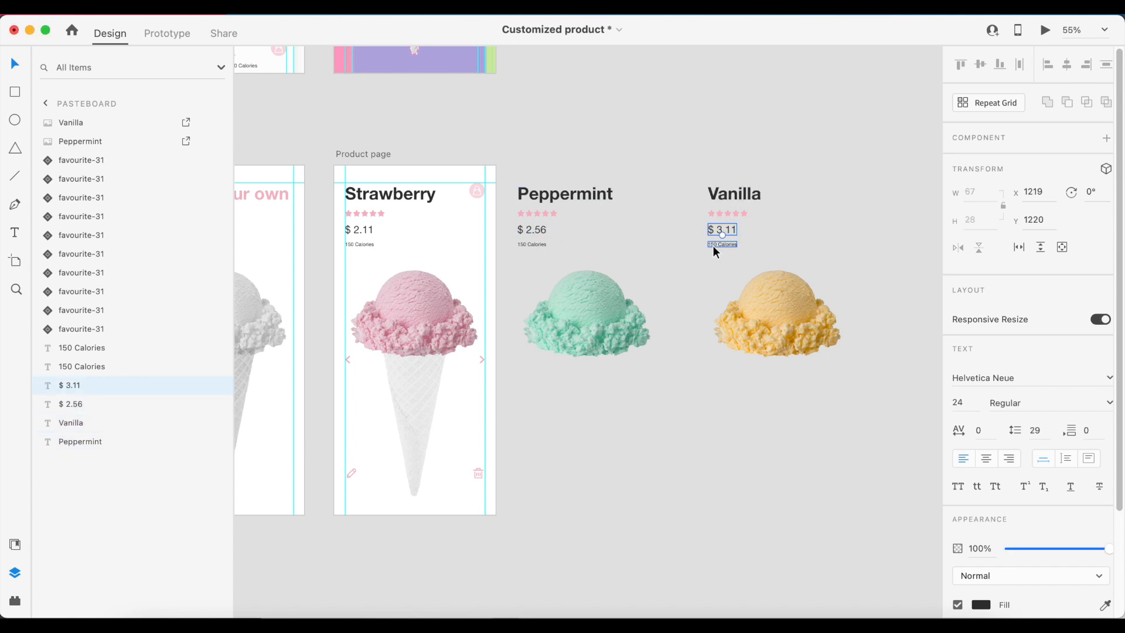
pyautogui.doubleClick(713, 245)
pyautogui.press('BackSpace')
pyautogui.write('2')
pyautogui.click(842, 181)
pyautogui.click(842, 178)
# - Group the Strawberry title, star rating, price, calories text and pink scoop on the Product page
pyautogui.scroll(-5, 842, 178)
pyautogui.scroll(2, 842, 178)
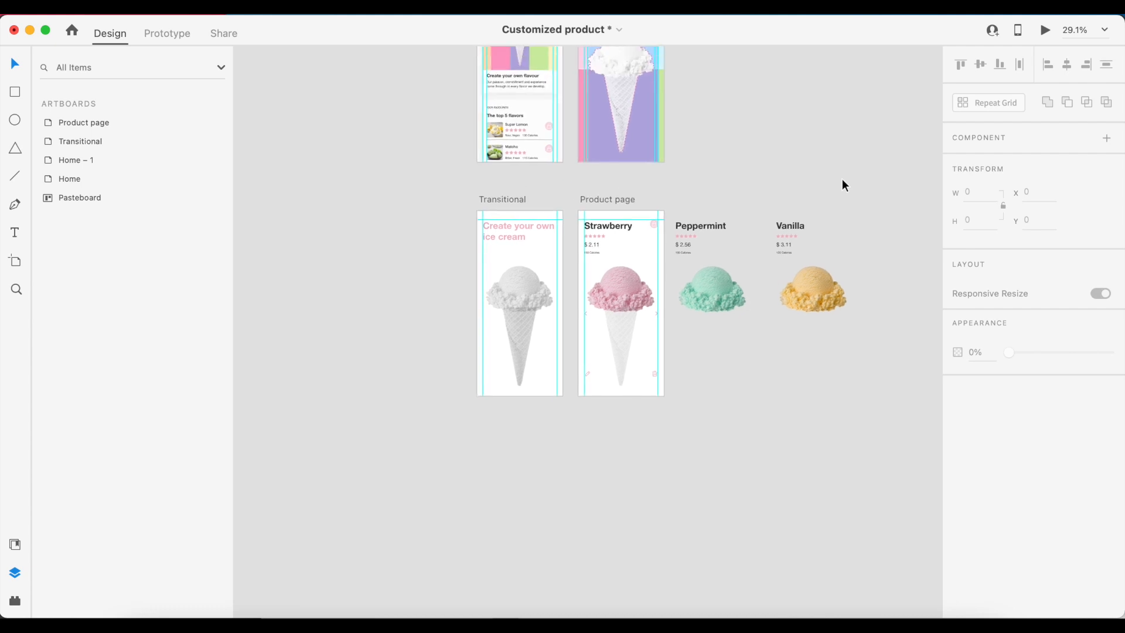
pyautogui.scroll(4, 617, 286)
pyautogui.scroll(3, 617, 286)
pyautogui.click(617, 286)
pyautogui.keyDown('shift'); pyautogui.click(567, 211); pyautogui.keyUp('shift')
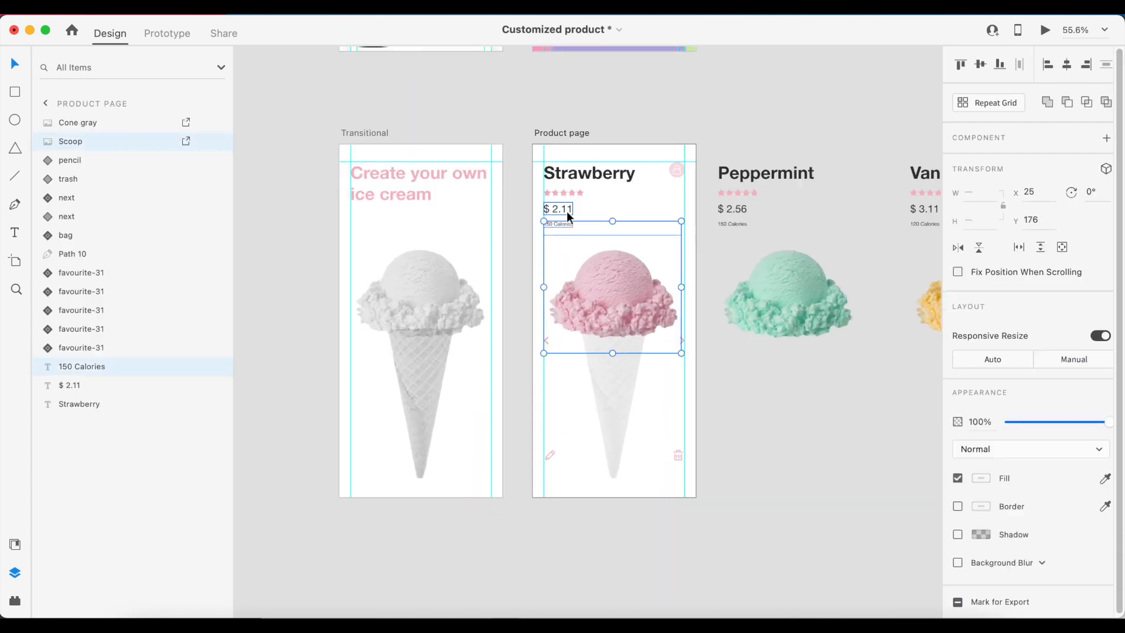
pyautogui.keyDown('shift'); pyautogui.click(553, 192); pyautogui.keyUp('shift')
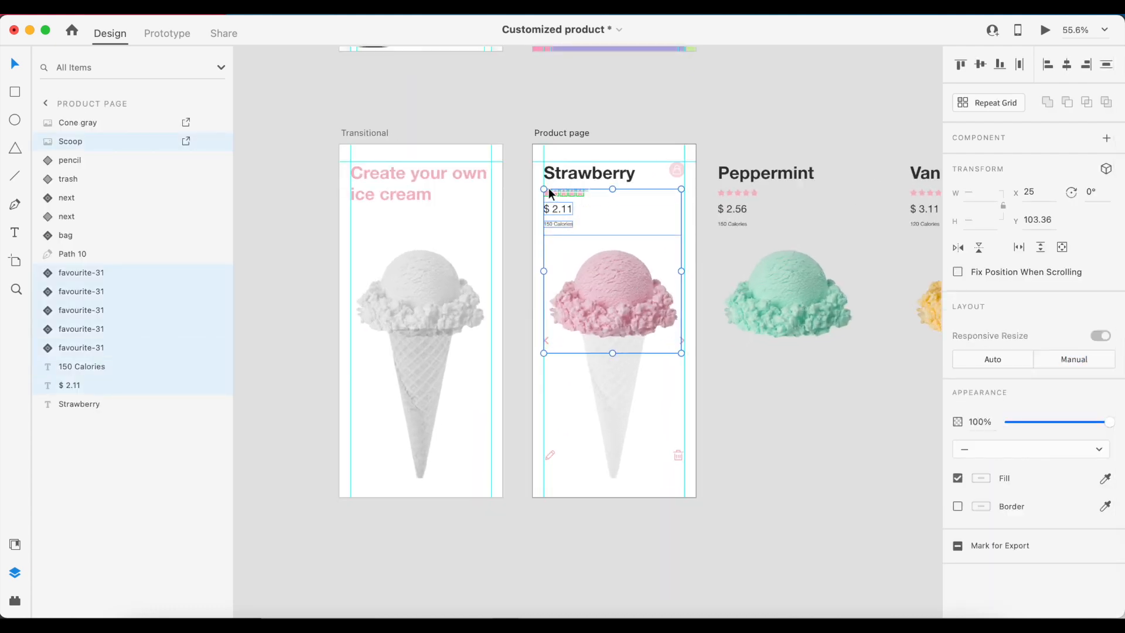
pyautogui.keyDown('shift'); pyautogui.click(626, 171); pyautogui.keyUp('shift')
# - Group all elements of the Peppermint set, and group the Vanilla set separately
pyautogui.hscroll(3, 625, 170)
pyautogui.moveTo(768, 358); pyautogui.dragTo(594, 129)
pyautogui.press('super+g')
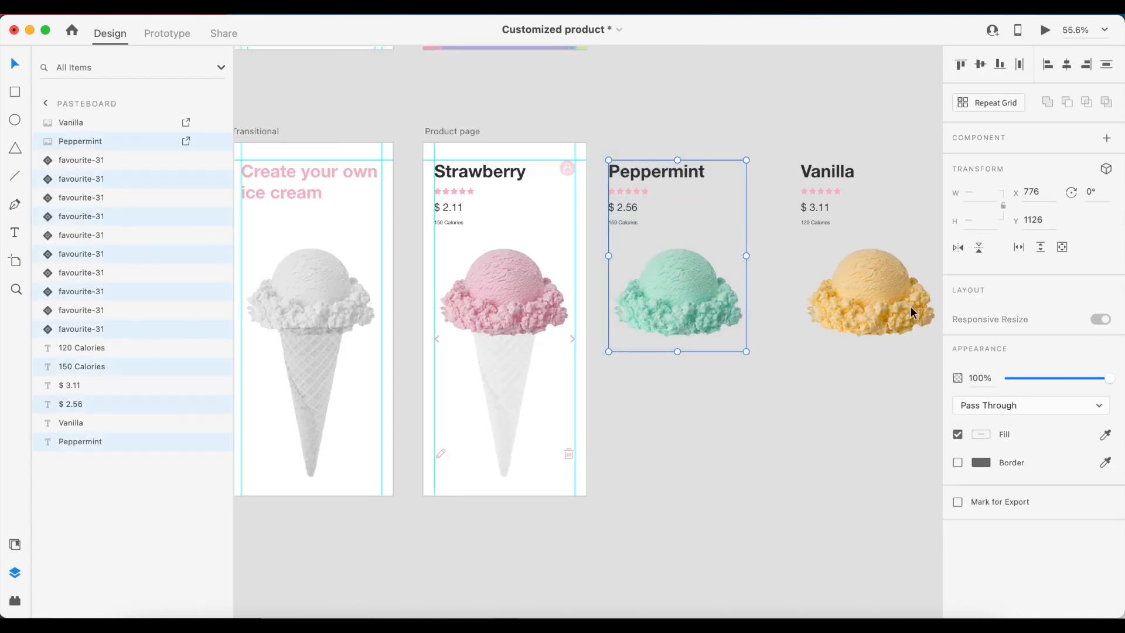
pyautogui.moveTo(933, 364); pyautogui.dragTo(792, 130)
pyautogui.press('super+g')
pyautogui.click(787, 130)
# - Move the Peppermint group against the Product page's edge and the Vanilla group close beside Peppermint
pyautogui.scroll(-3, 648, 179)
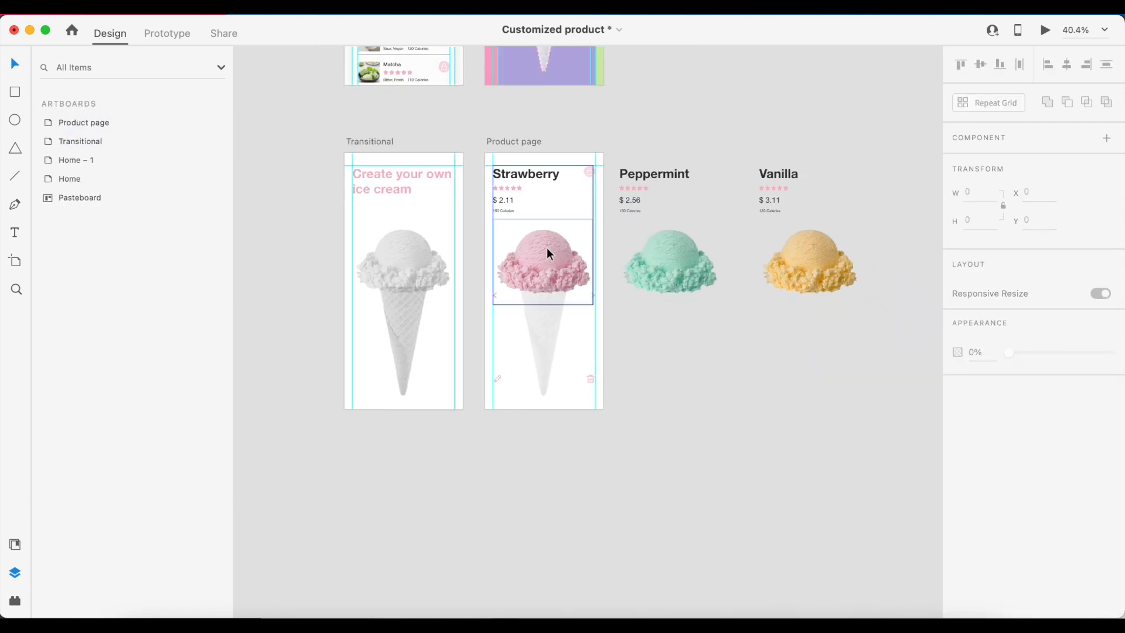
pyautogui.moveTo(649, 249); pyautogui.dragTo(633, 249)
pyautogui.moveTo(782, 245); pyautogui.dragTo(733, 249)
pyautogui.click(833, 221)
# - Combine the Strawberry, Peppermint and Vanilla groups into a horizontal scroll group and extend its viewport to X 0, width 375
pyautogui.click(730, 271)
pyautogui.keyDown('shift'); pyautogui.click(643, 278); pyautogui.keyUp('shift')
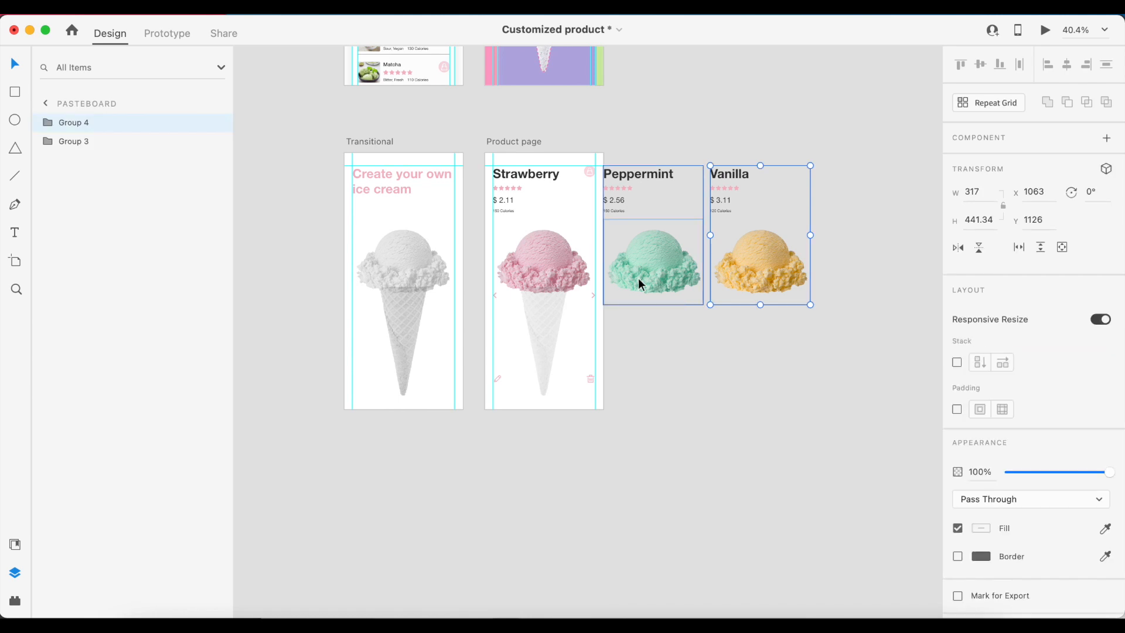
pyautogui.keyDown('shift'); pyautogui.click(568, 283); pyautogui.keyUp('shift')
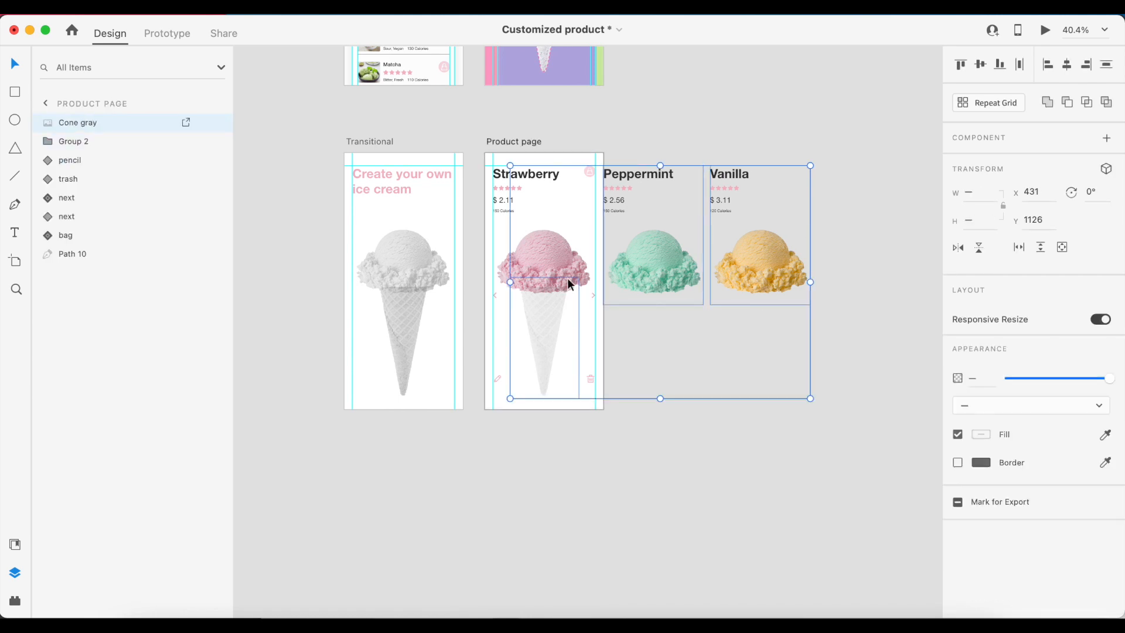
pyautogui.keyDown('shift'); pyautogui.click(560, 343); pyautogui.keyUp('shift')
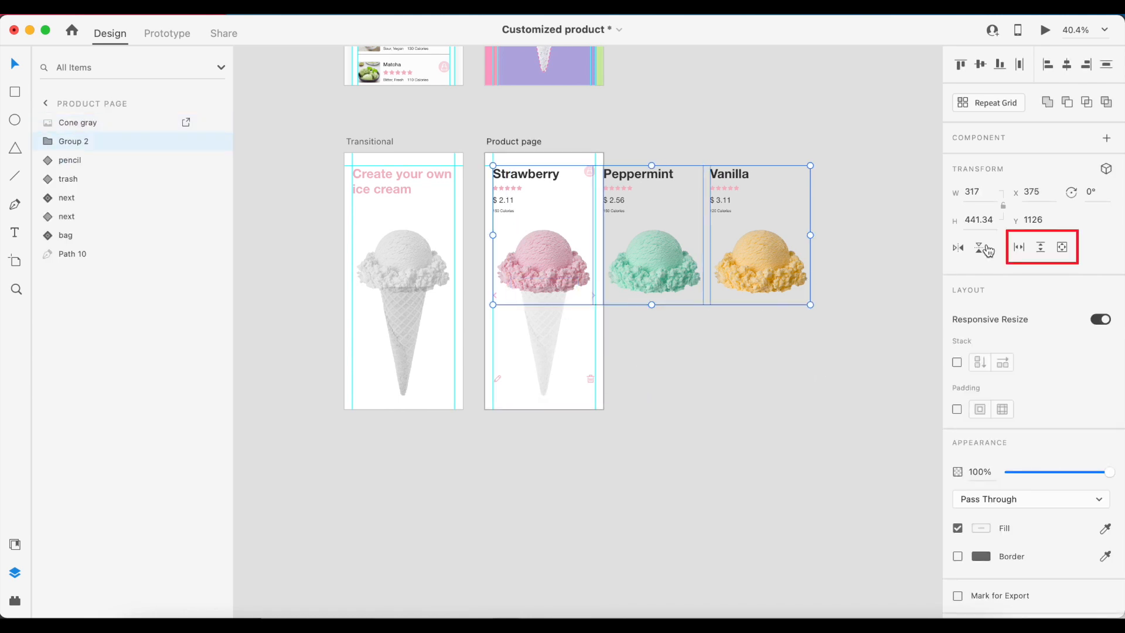
pyautogui.click(1019, 248)
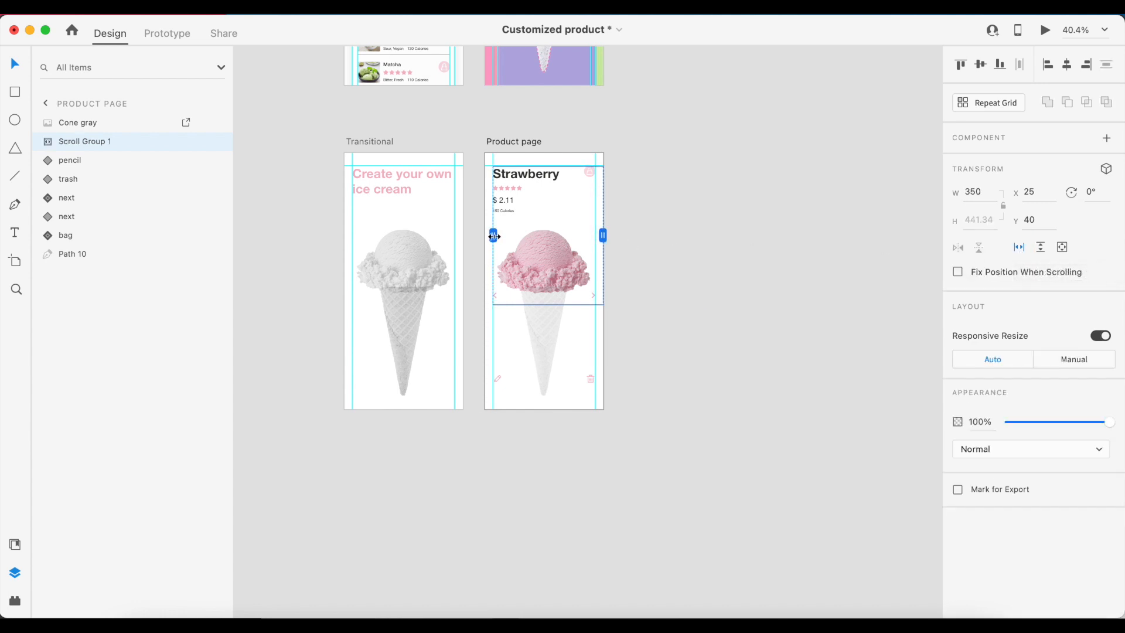
pyautogui.moveTo(487, 235); pyautogui.dragTo(486, 235)
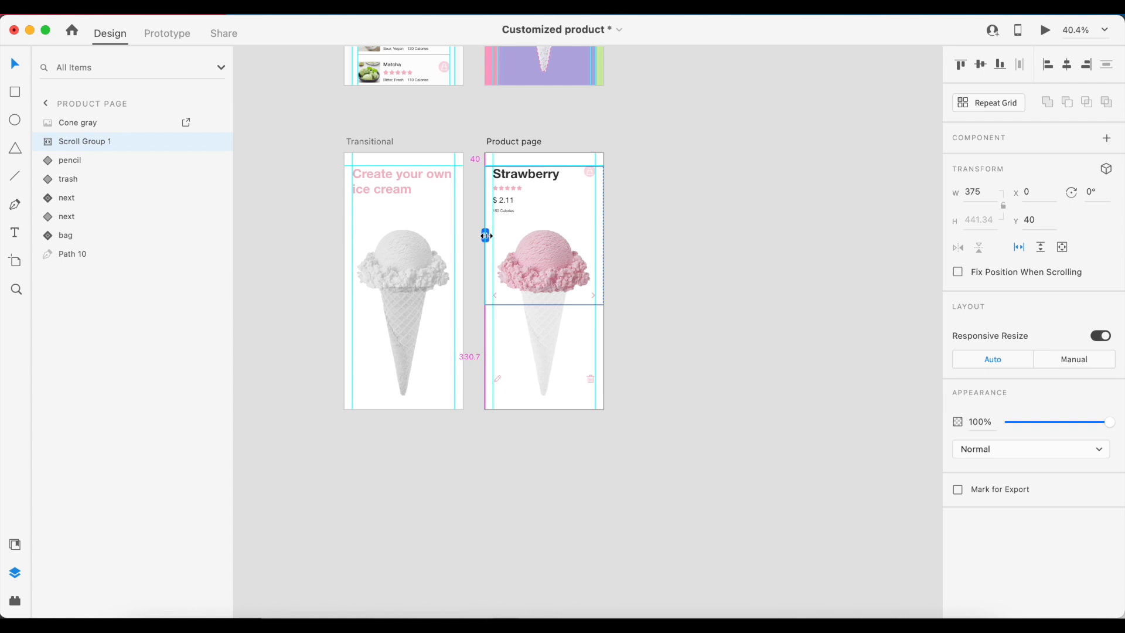
pyautogui.click(633, 212)
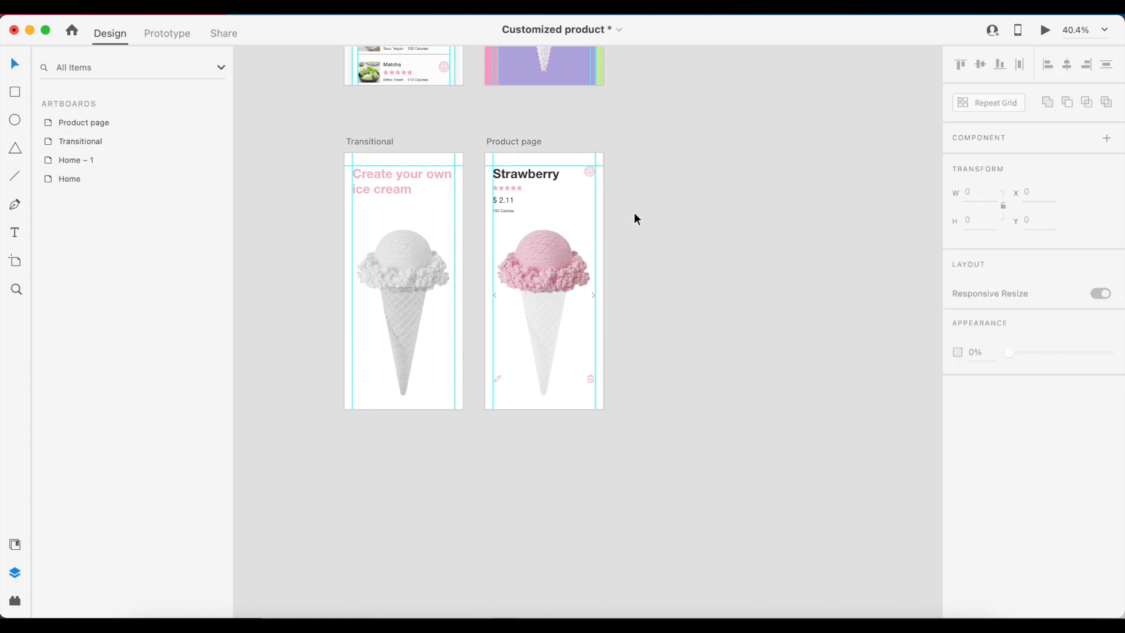
# - Preview the Product page, swipe through the flavours to check the horizontal scrolling, and close the preview
pyautogui.click(572, 248)
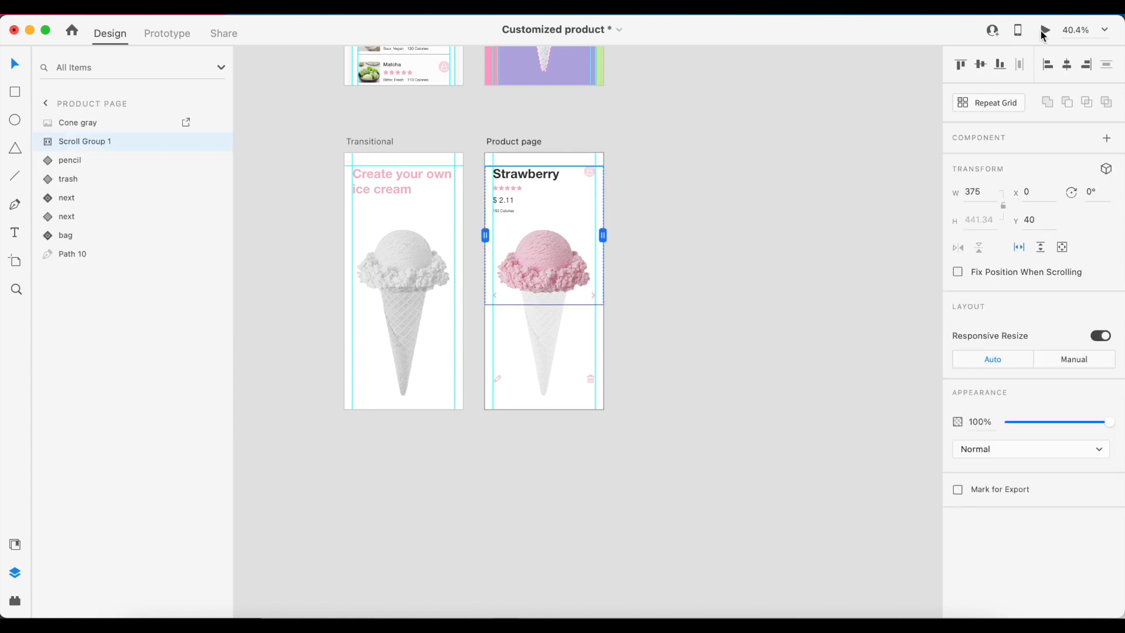
pyautogui.click(1045, 30)
pyautogui.moveTo(483, 301); pyautogui.dragTo(229, 322)
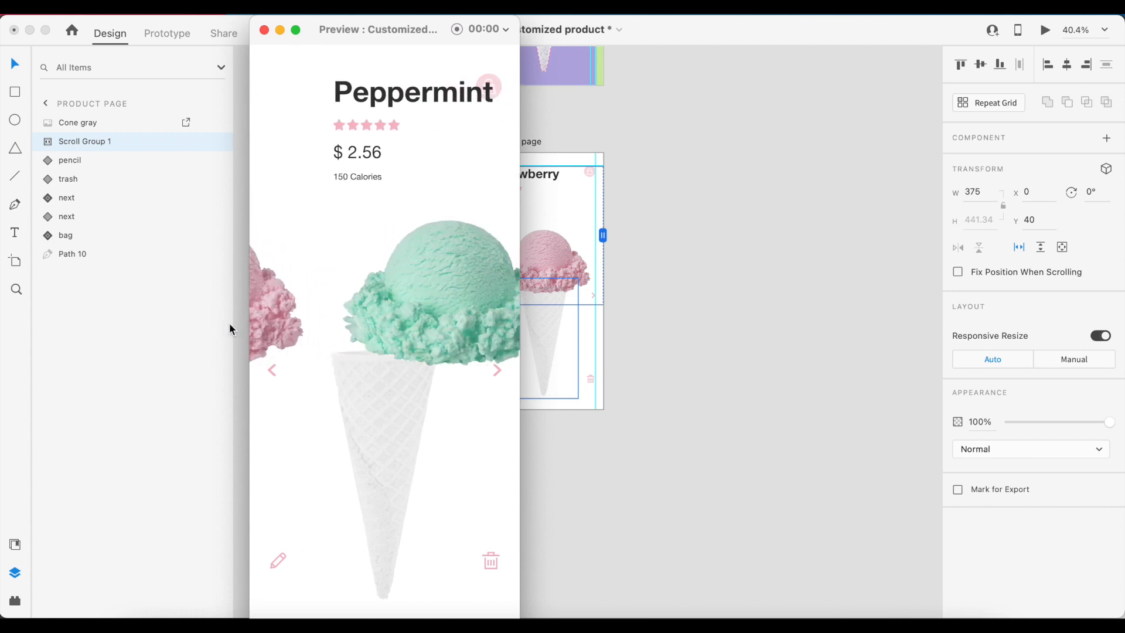
pyautogui.moveTo(413, 309); pyautogui.dragTo(351, 315)
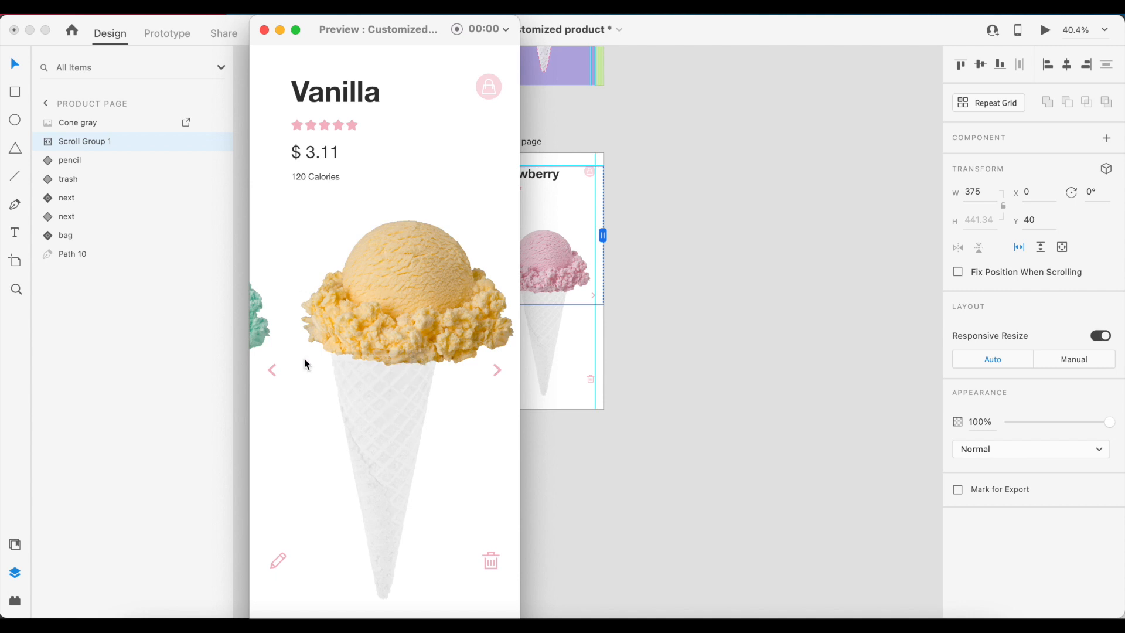
pyautogui.moveTo(304, 360); pyautogui.dragTo(283, 299)
pyautogui.click(264, 29)
# - Draw a spacer rectangle about 34 by 218 inside the scroll group and place it just after the Vanilla set
pyautogui.doubleClick(547, 264)
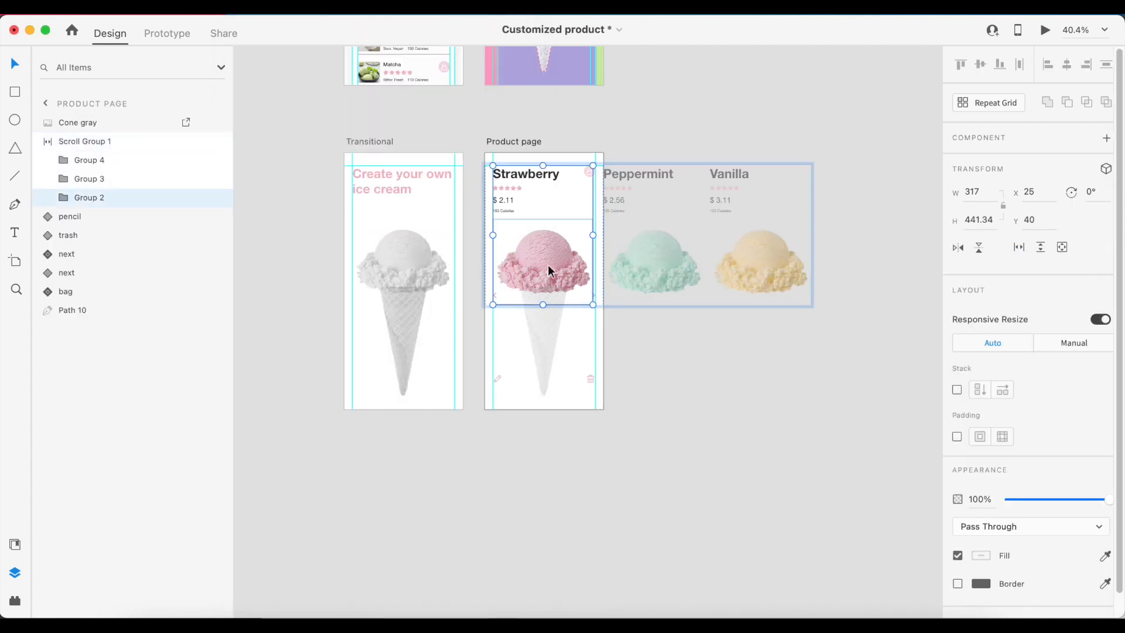
pyautogui.click(759, 246)
pyautogui.press('r')
pyautogui.scroll(8, 799, 167)
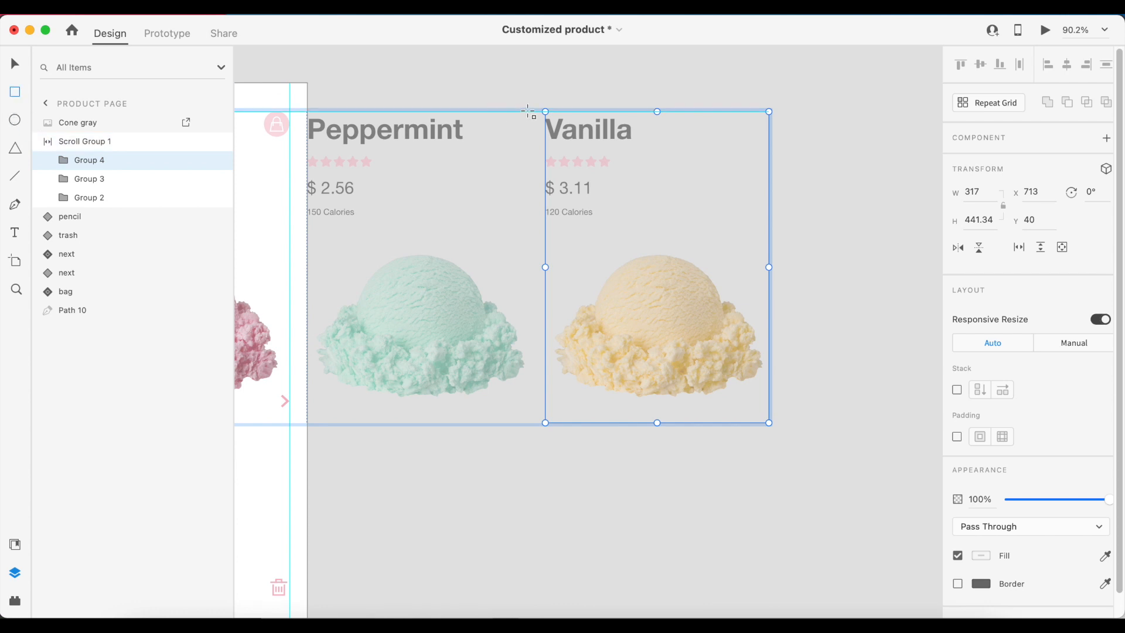
pyautogui.moveTo(516, 130); pyautogui.dragTo(540, 284)
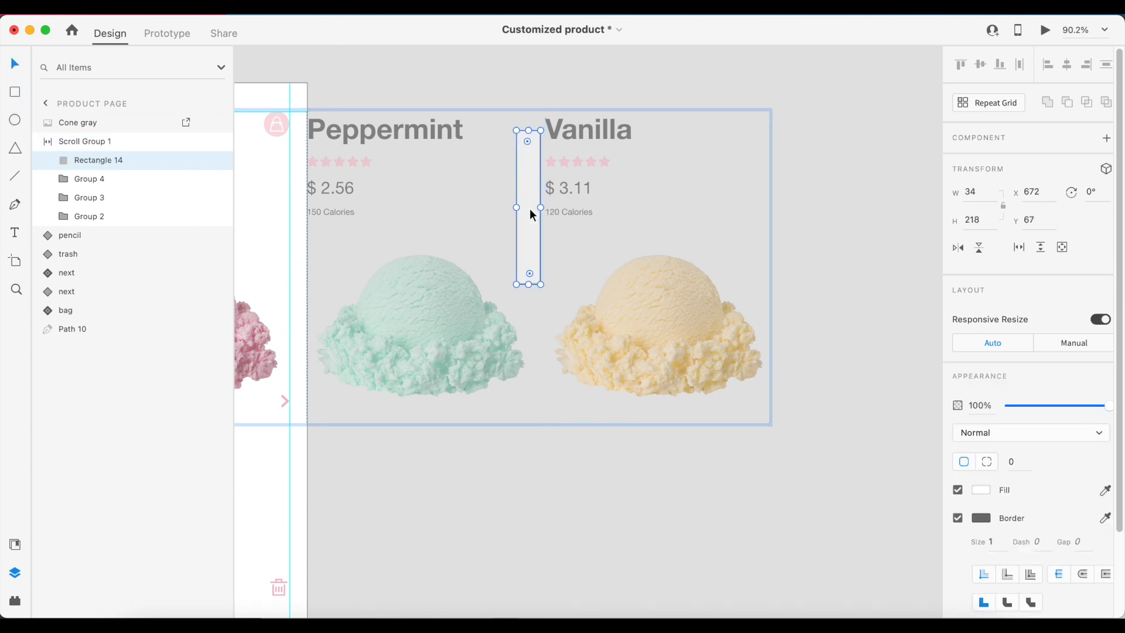
pyautogui.moveTo(530, 208); pyautogui.dragTo(784, 213)
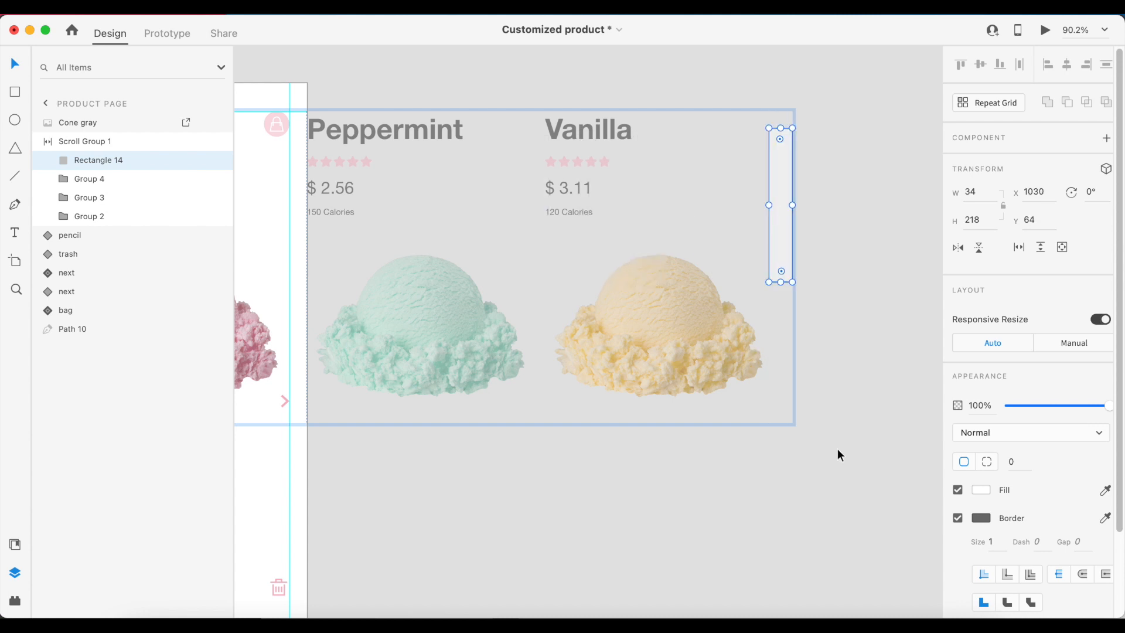
# - Remove the fill and border from the spacer rectangle beside the Vanilla set
pyautogui.click(957, 489)
pyautogui.click(957, 518)
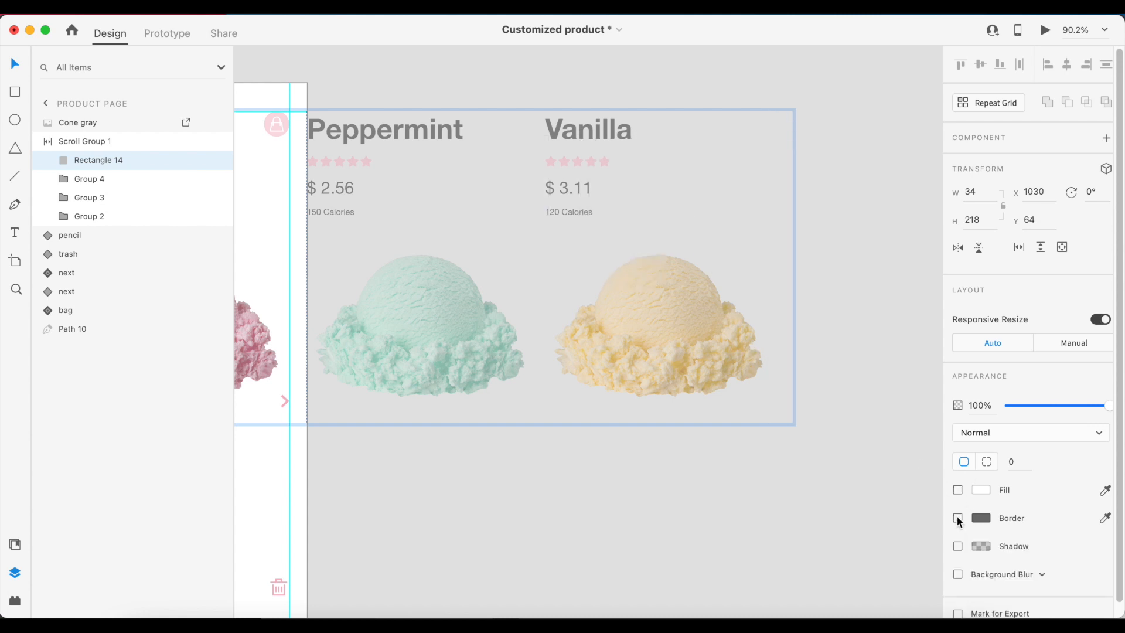
pyautogui.click(826, 252)
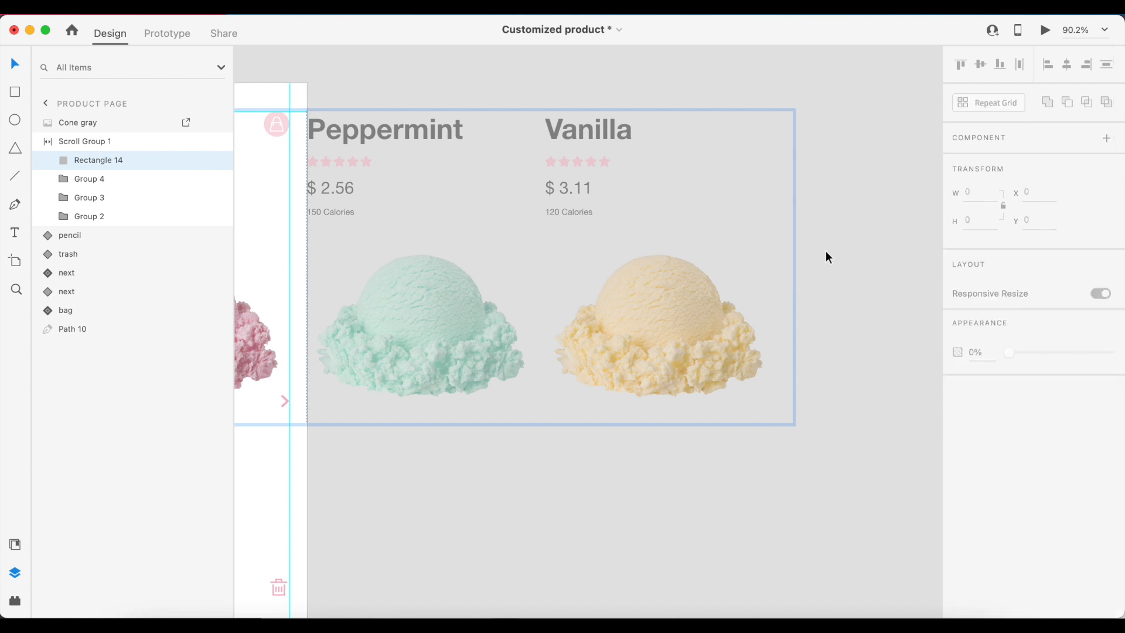
# - Preview the Product page again, swipe from Strawberry to Vanilla and back, and close the preview
pyautogui.scroll(-5, 825, 252)
pyautogui.click(336, 145)
pyautogui.click(1044, 31)
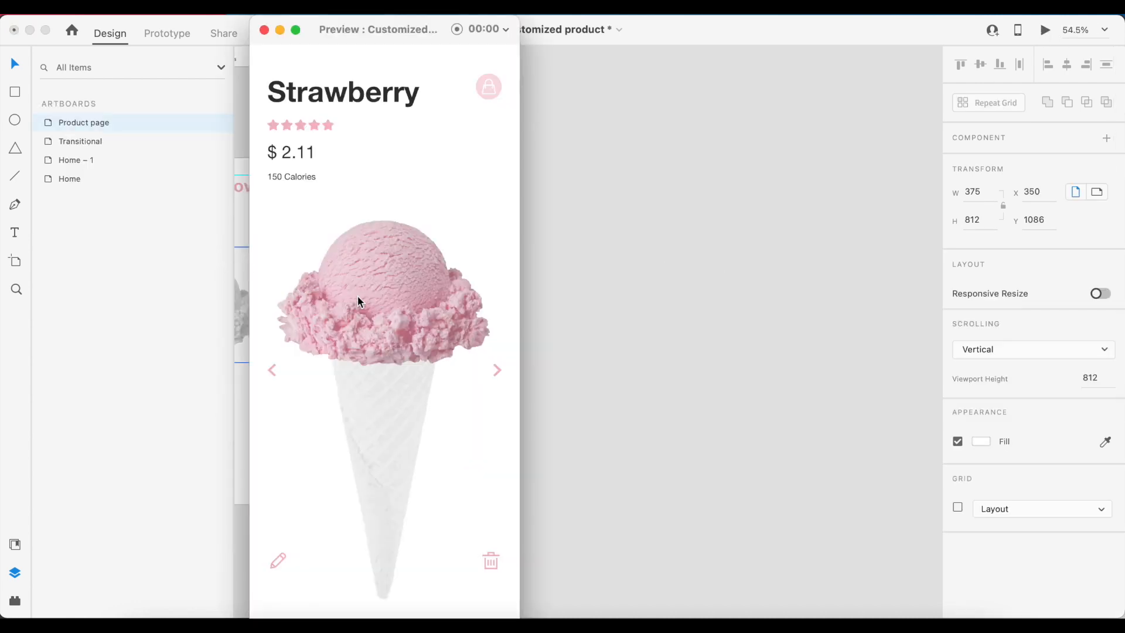
pyautogui.moveTo(358, 295); pyautogui.dragTo(108, 319)
pyautogui.moveTo(364, 282); pyautogui.dragTo(145, 298)
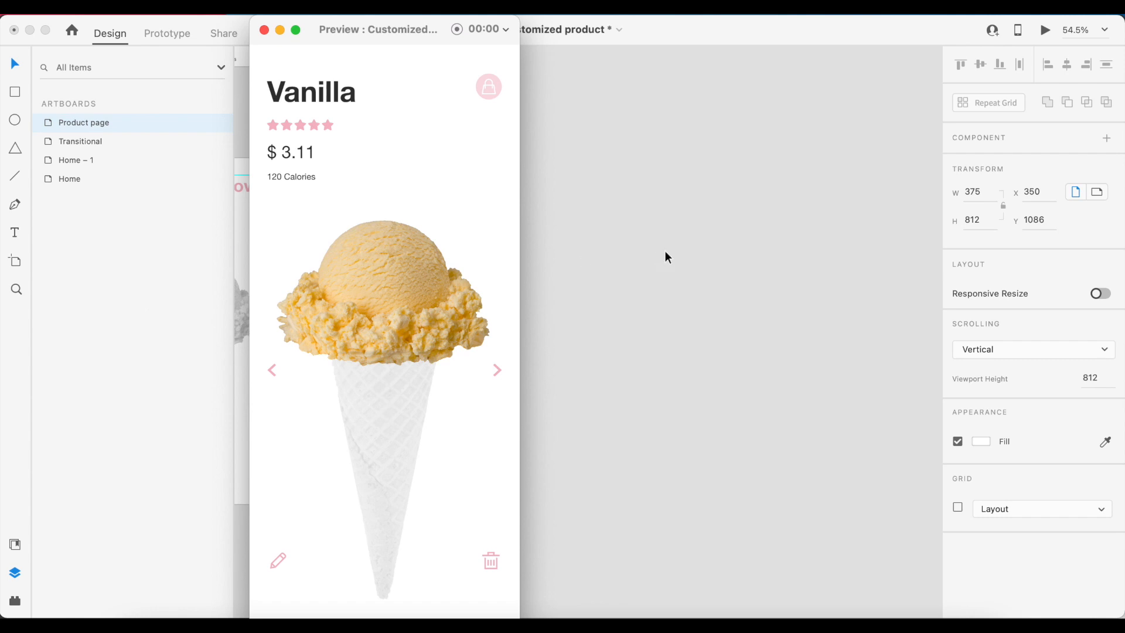
pyautogui.moveTo(389, 282); pyautogui.dragTo(565, 286)
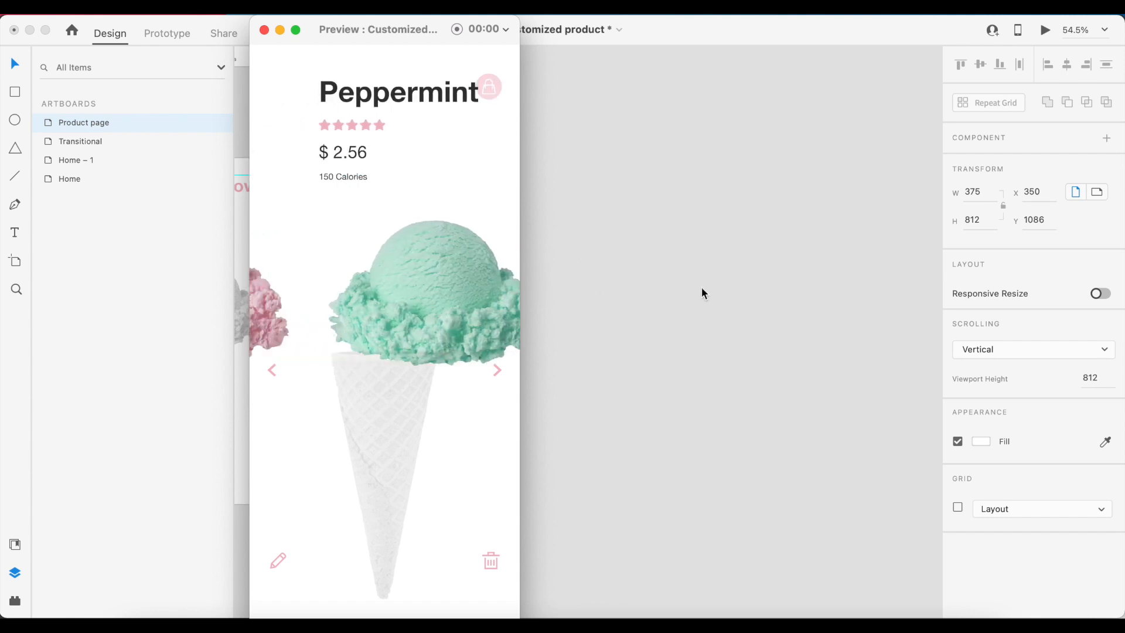
pyautogui.moveTo(701, 287); pyautogui.dragTo(761, 284)
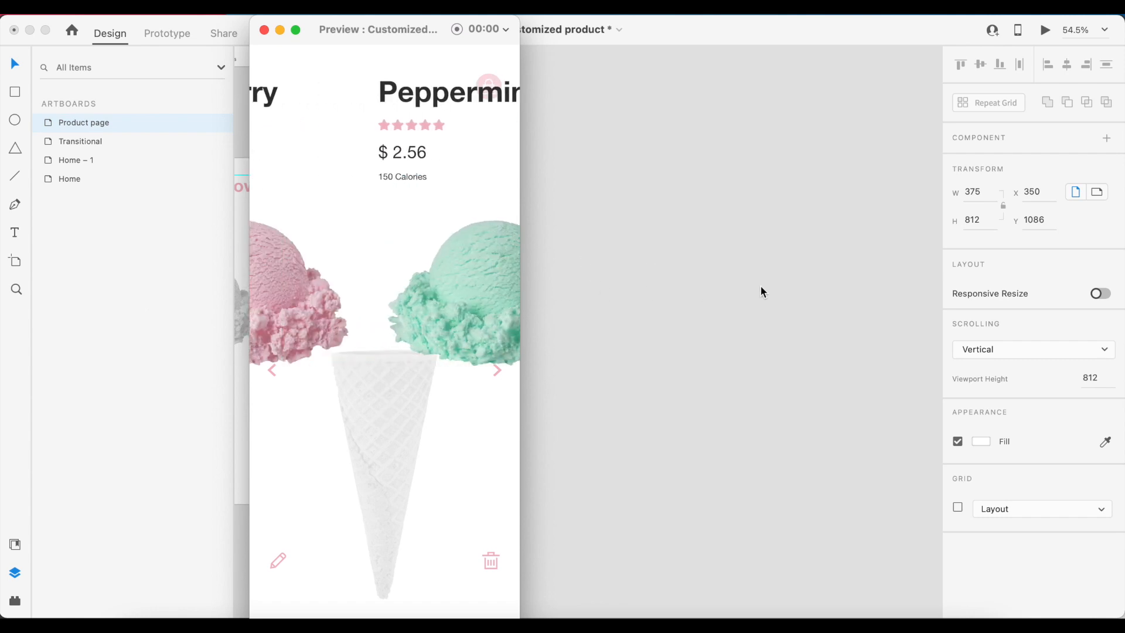
pyautogui.moveTo(760, 285); pyautogui.dragTo(789, 283)
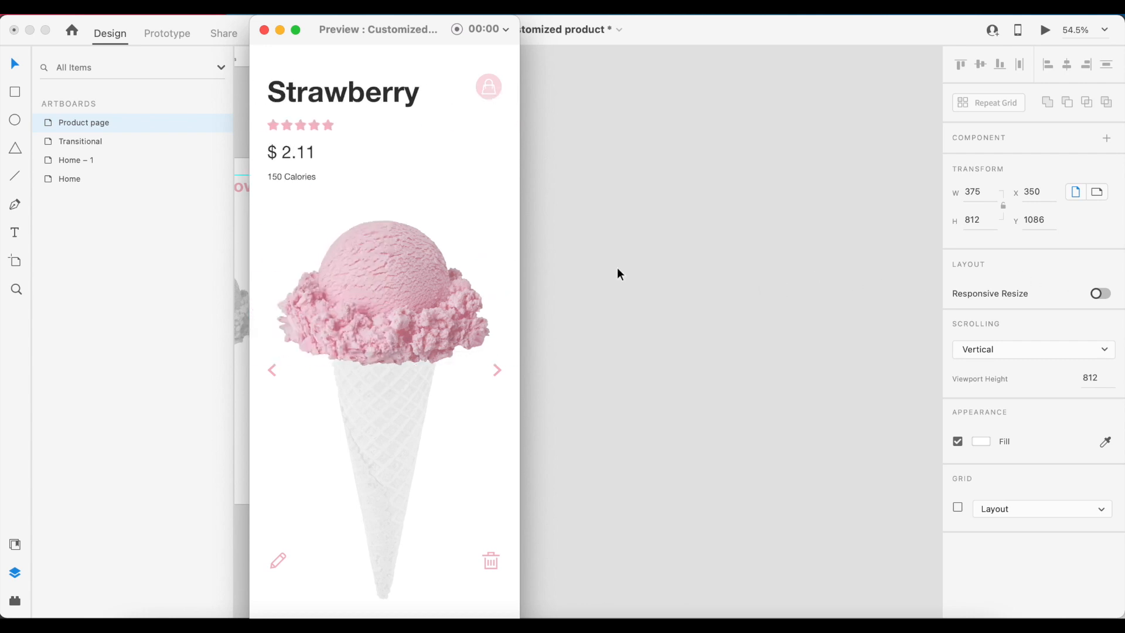
pyautogui.click(267, 29)
pyautogui.click(701, 188)
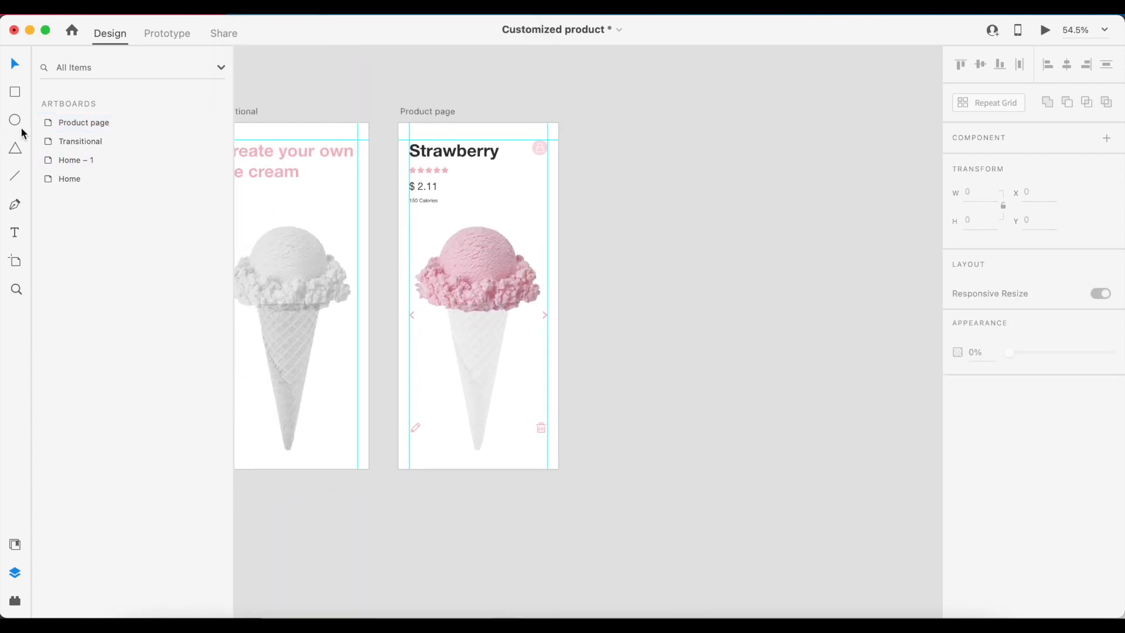
# - Draw a white rectangle about 122 by 62 over the bag icon, remove its border and pull its right edge inward
pyautogui.scroll(5, 515, 143)
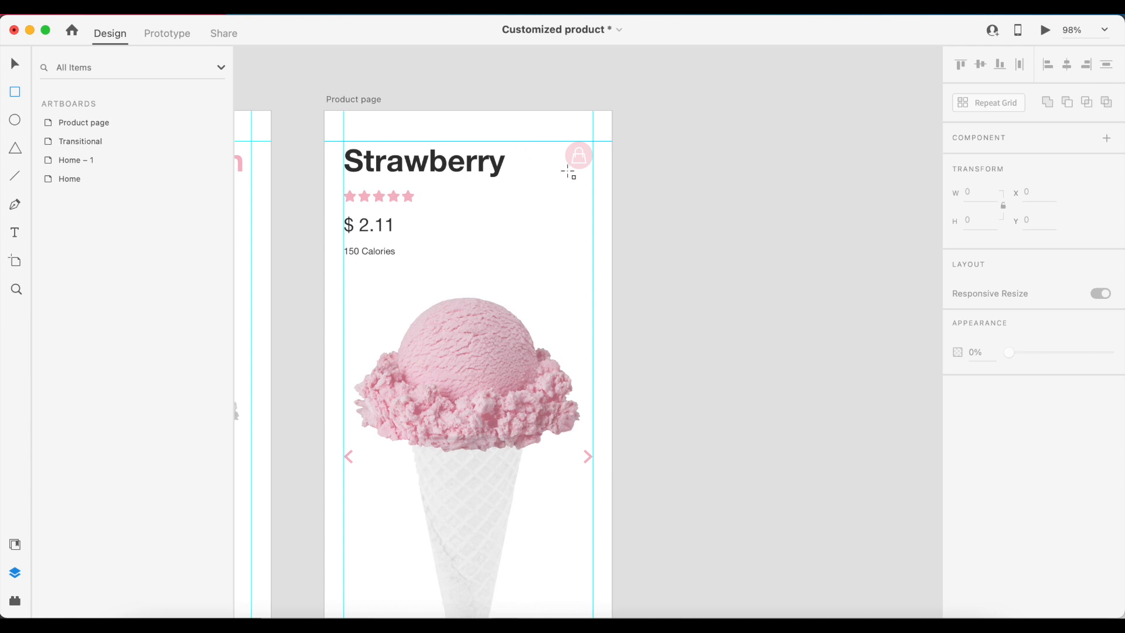
pyautogui.moveTo(519, 141); pyautogui.dragTo(611, 189)
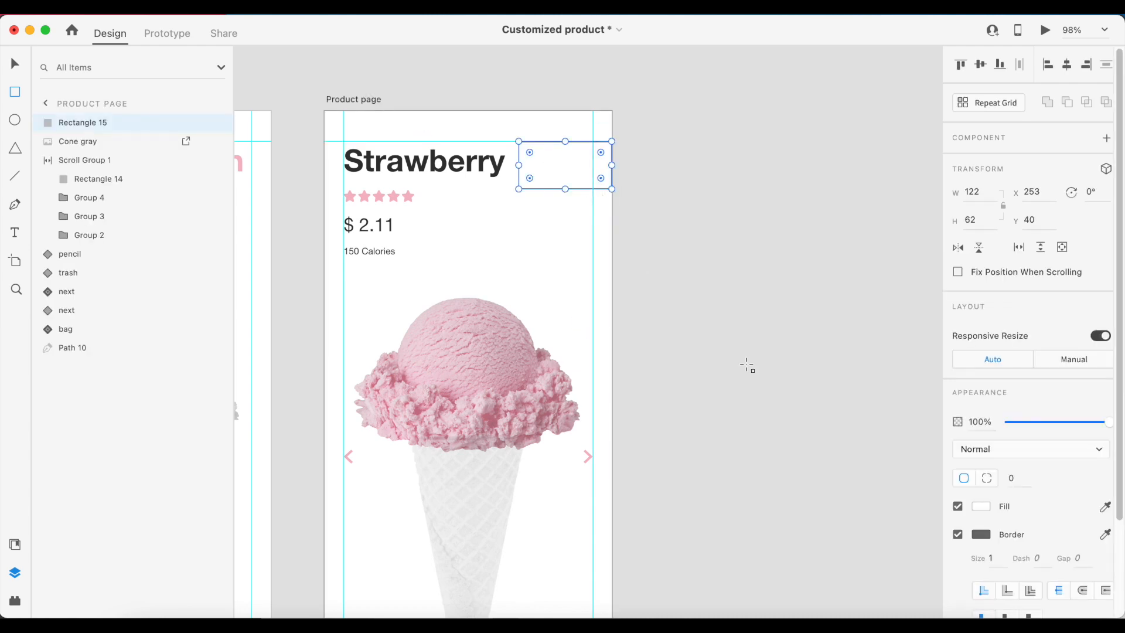
pyautogui.click(957, 536)
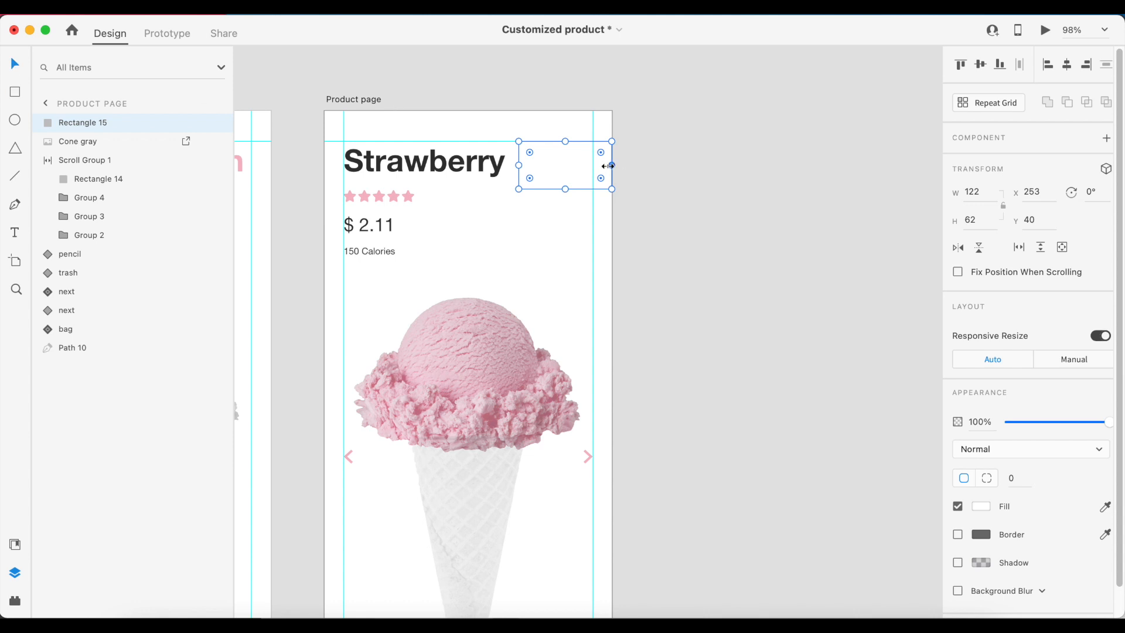
pyautogui.moveTo(609, 166); pyautogui.dragTo(574, 168)
pyautogui.click(655, 156)
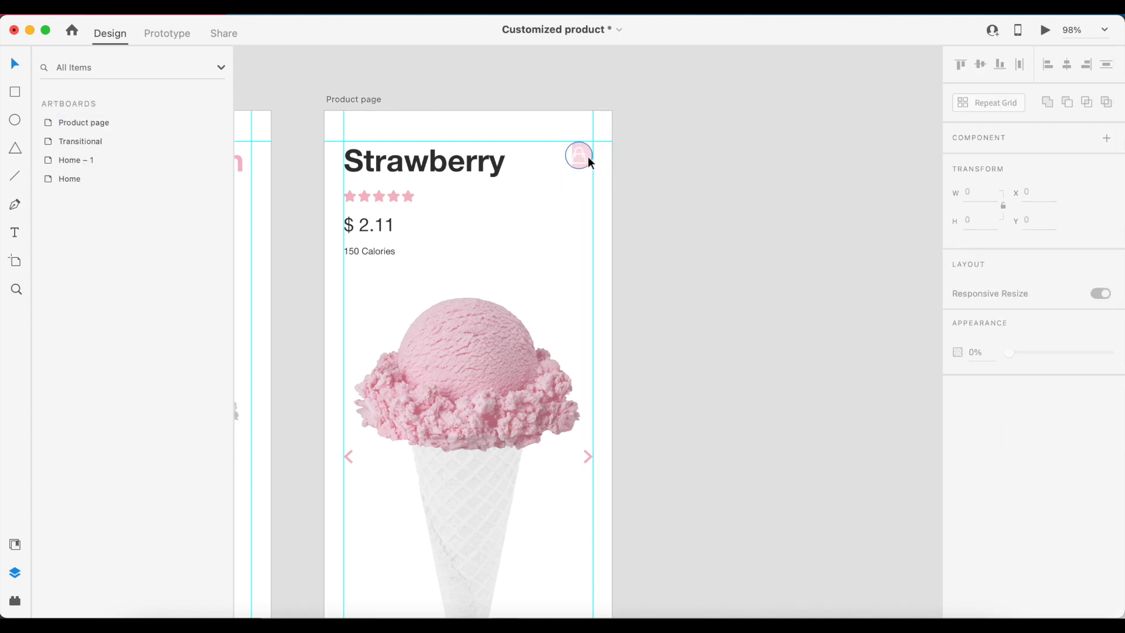
# - Try to bring the bag icon's pink circle to the front of the Product page
pyautogui.click(588, 157)
pyautogui.rightClick(588, 156)
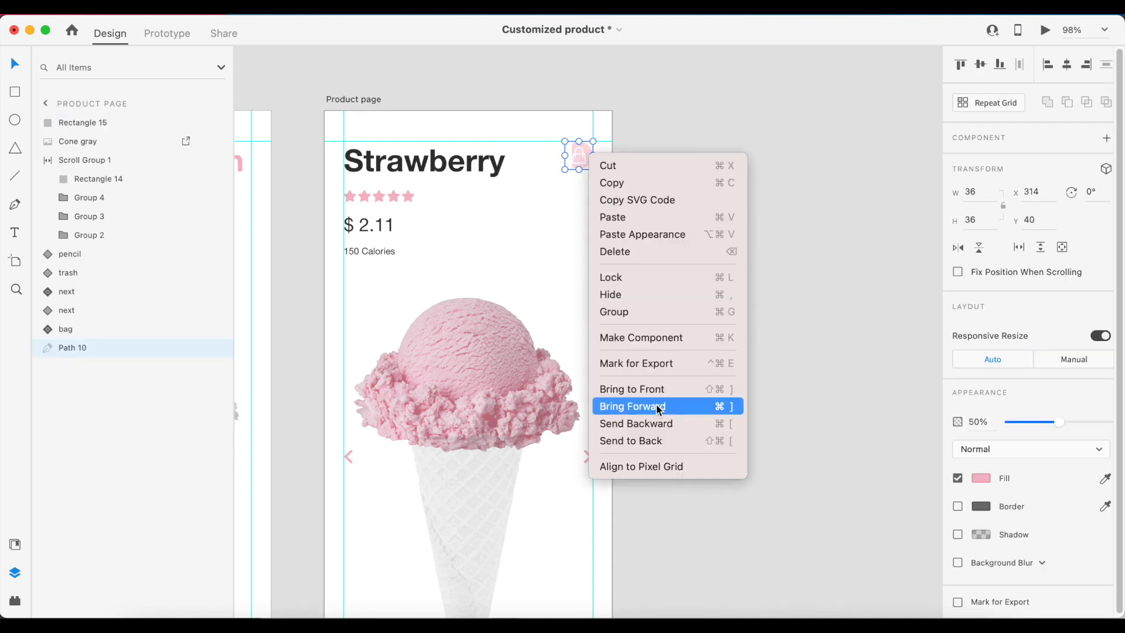
pyautogui.click(658, 390)
pyautogui.click(607, 138)
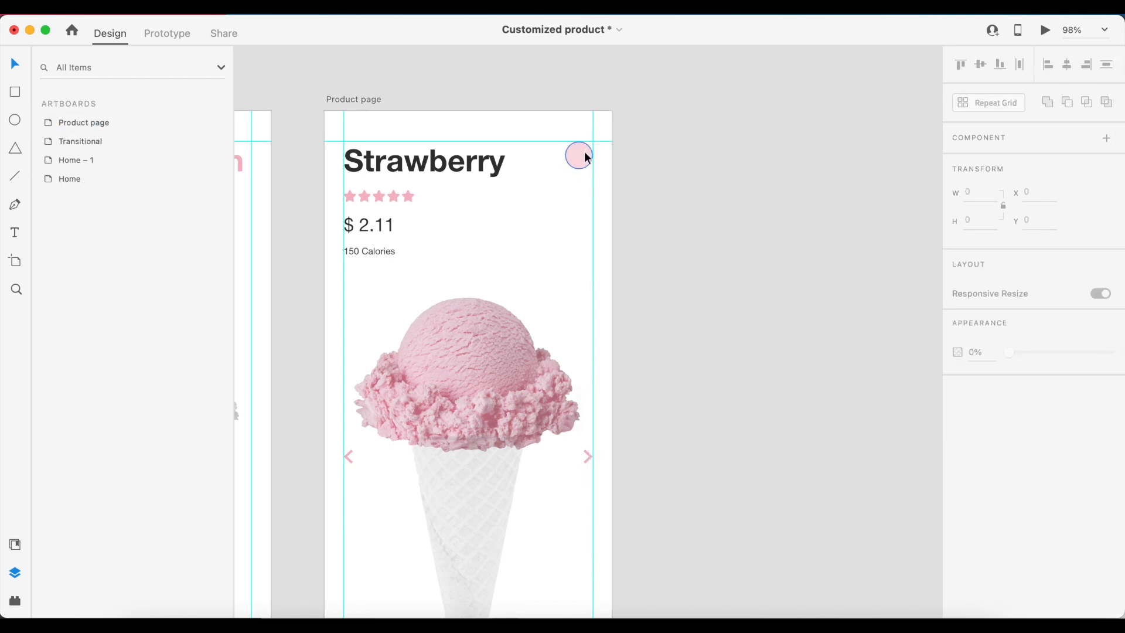
# - Group the bag icon with its pink circle on the Product page
pyautogui.click(584, 156)
pyautogui.click(586, 154)
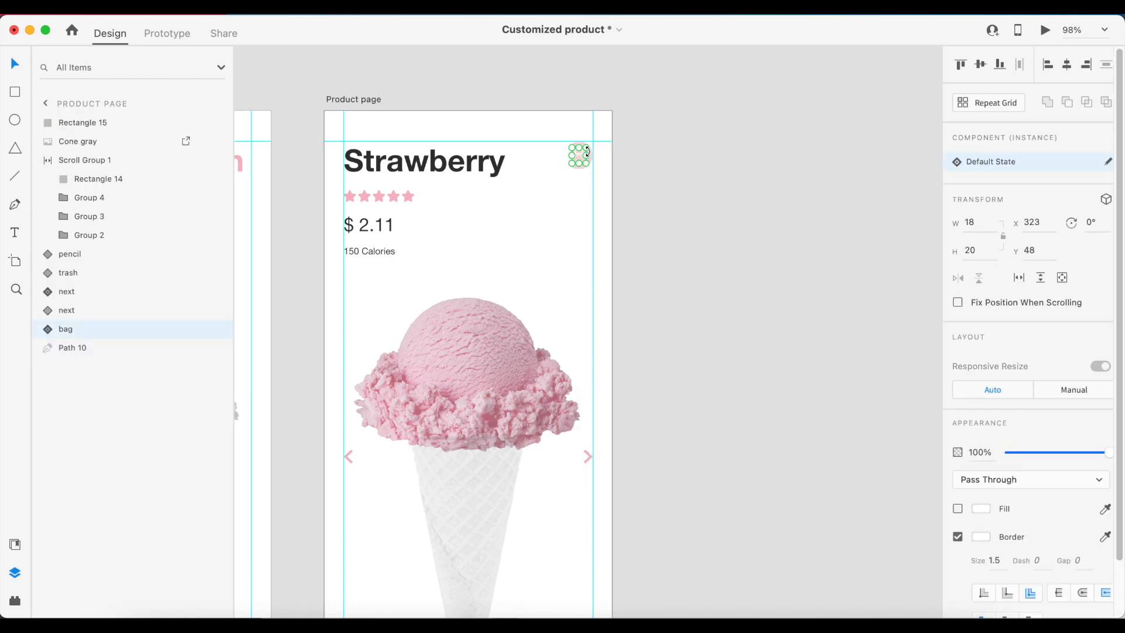
pyautogui.scroll(3, 591, 153)
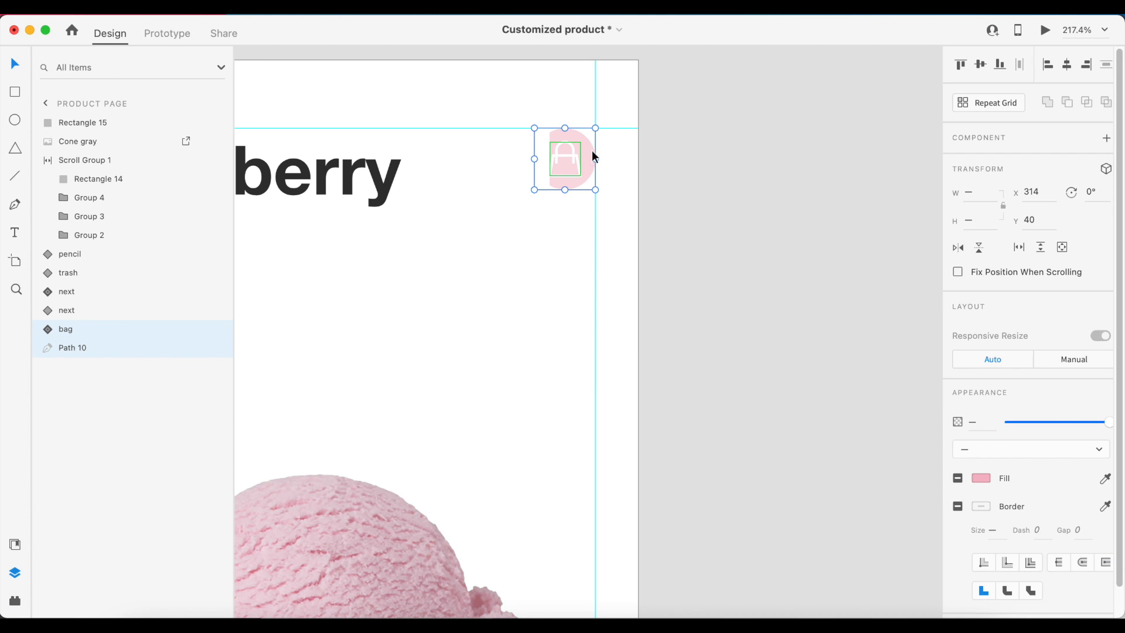
pyautogui.press('super+g')
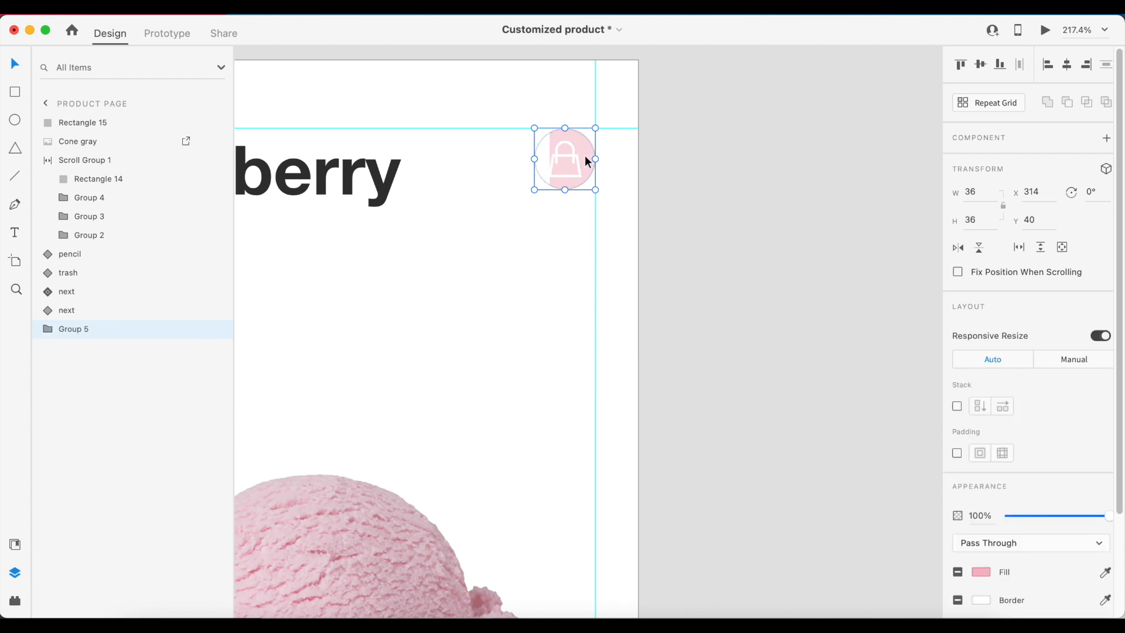
# - Bring the grouped bag icon to the front of the Product page, above the white rectangle
pyautogui.rightClick(584, 156)
pyautogui.click(650, 432)
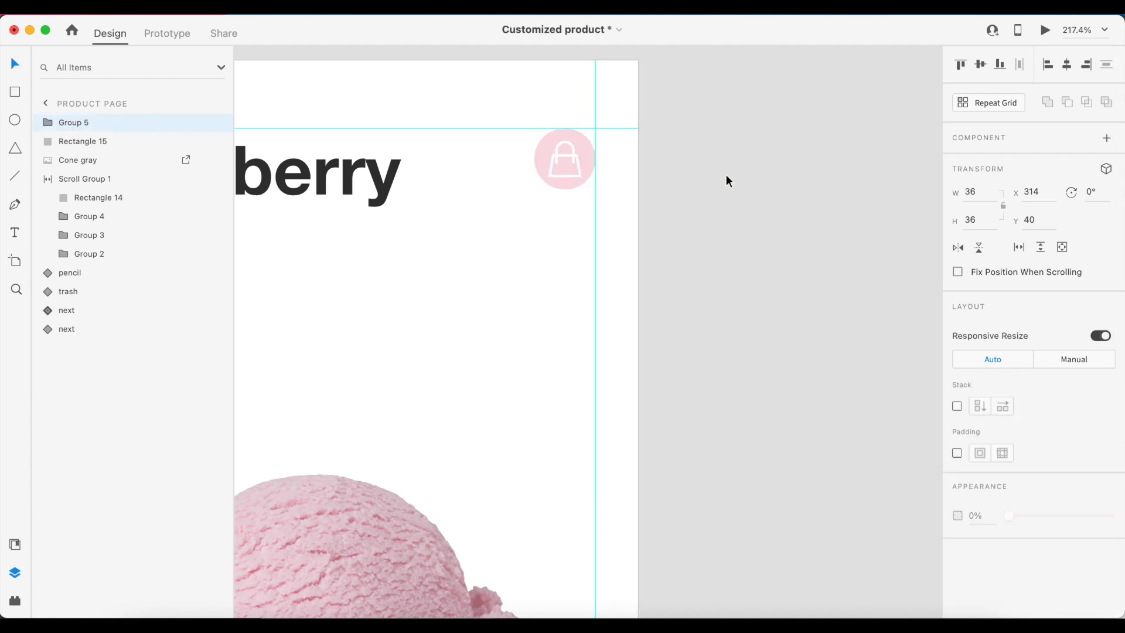
pyautogui.click(726, 174)
# - Stretch the white rectangle behind the bag icon to a width of 122 so it reaches the artboard's right edge
pyautogui.click(513, 175)
pyautogui.moveTo(549, 181); pyautogui.dragTo(639, 182)
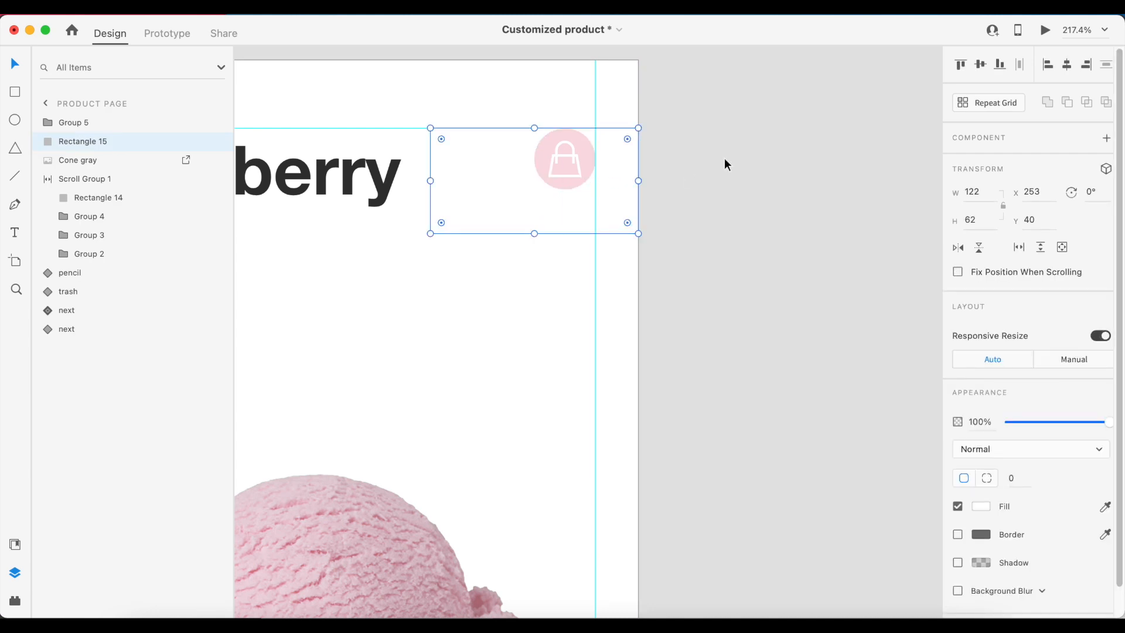
pyautogui.click(724, 157)
# - Open a preview of the Product page and pull the white rectangle's left edge inward, away from the Strawberry title
pyautogui.scroll(-5, 724, 157)
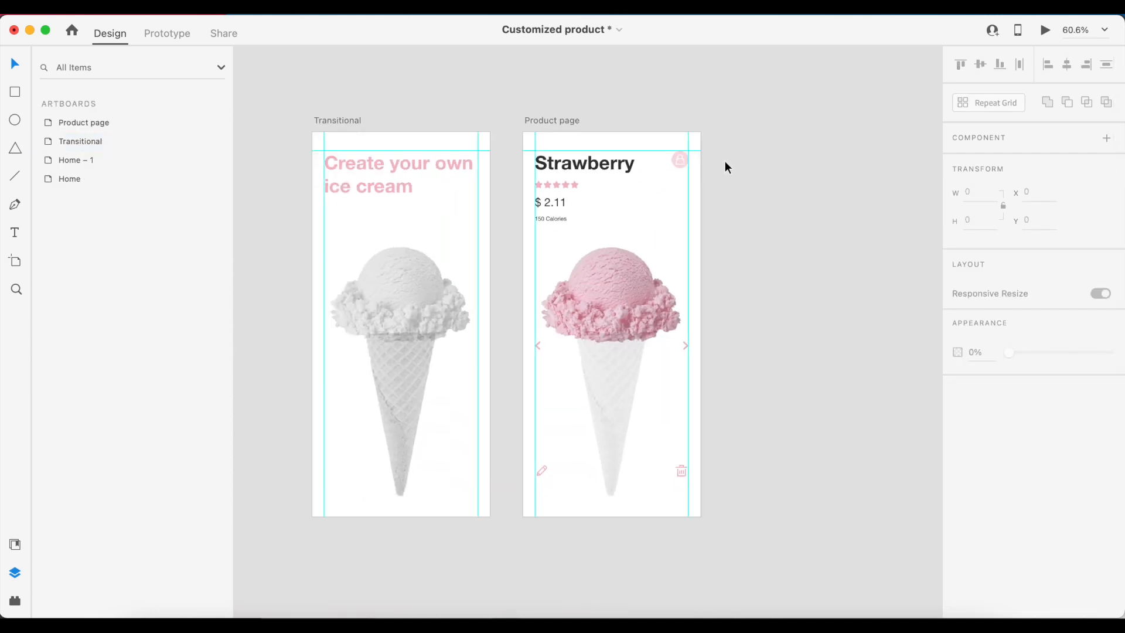
pyautogui.click(560, 119)
pyautogui.click(1045, 29)
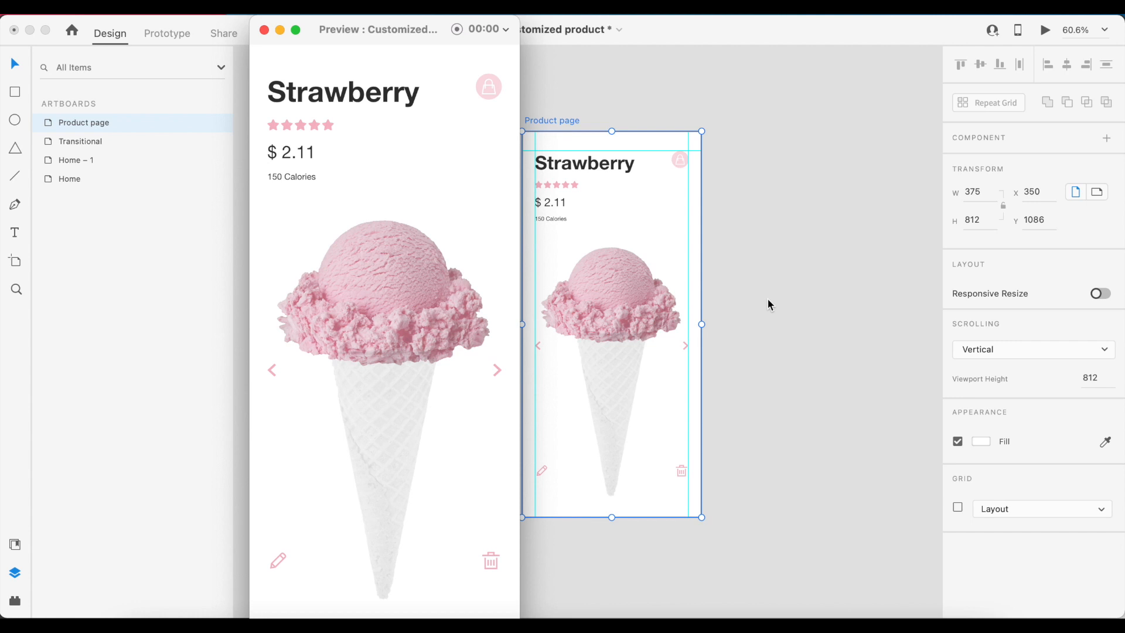
pyautogui.click(663, 175)
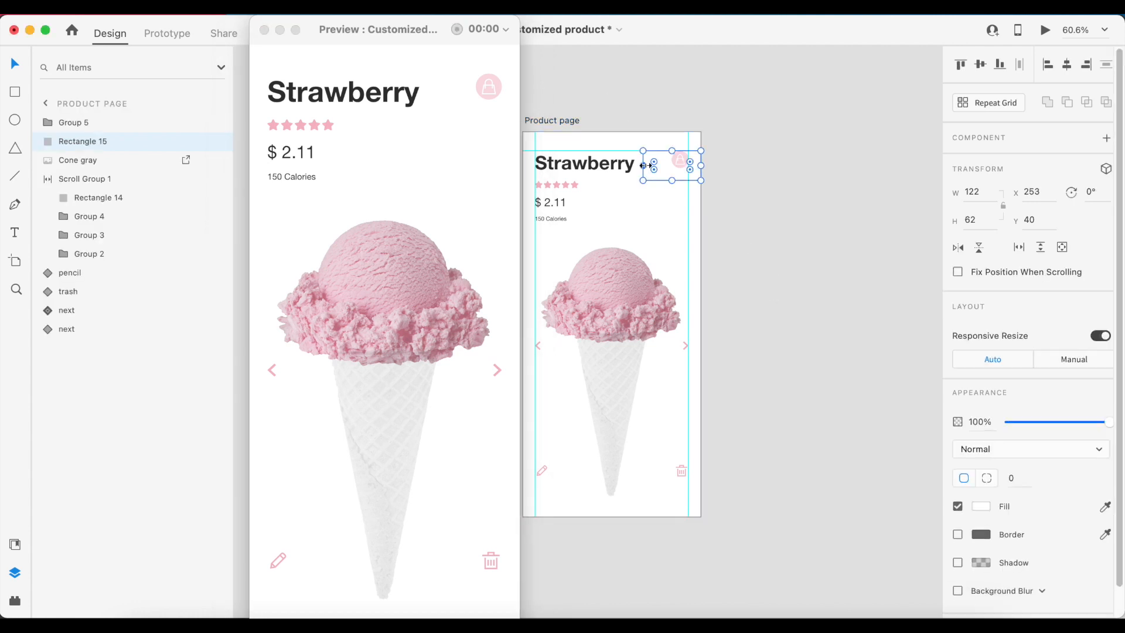
pyautogui.moveTo(645, 166); pyautogui.dragTo(664, 166)
# - Swipe the previewed Product page across to Vanilla to check the bag icon, and close the preview
pyautogui.click(446, 222)
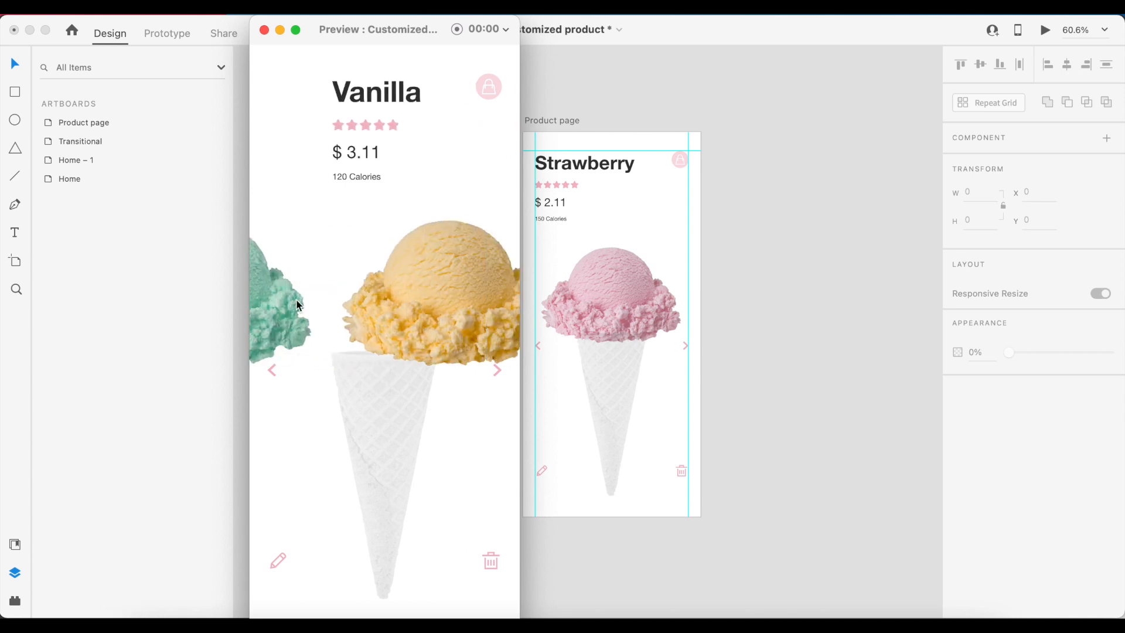
pyautogui.click(265, 32)
# - Switch to prototyping and link the Create your own flavour card on Home to the Home – 1 artboard
pyautogui.scroll(-5, 843, 201)
pyautogui.scroll(4, 842, 199)
pyautogui.hscroll(2, 842, 200)
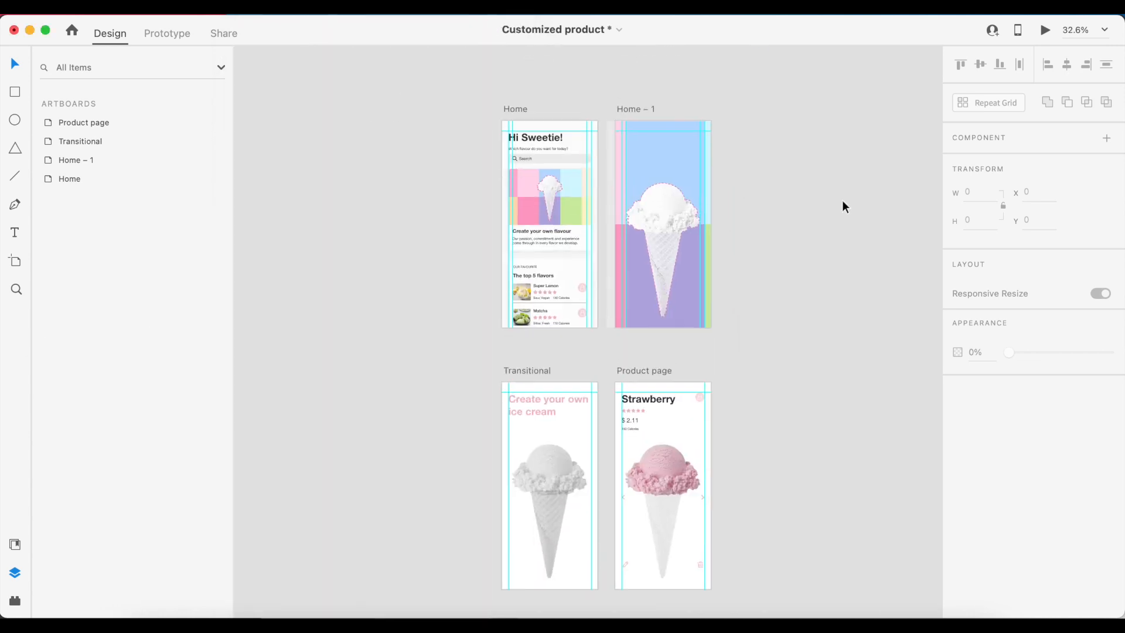
pyautogui.click(473, 107)
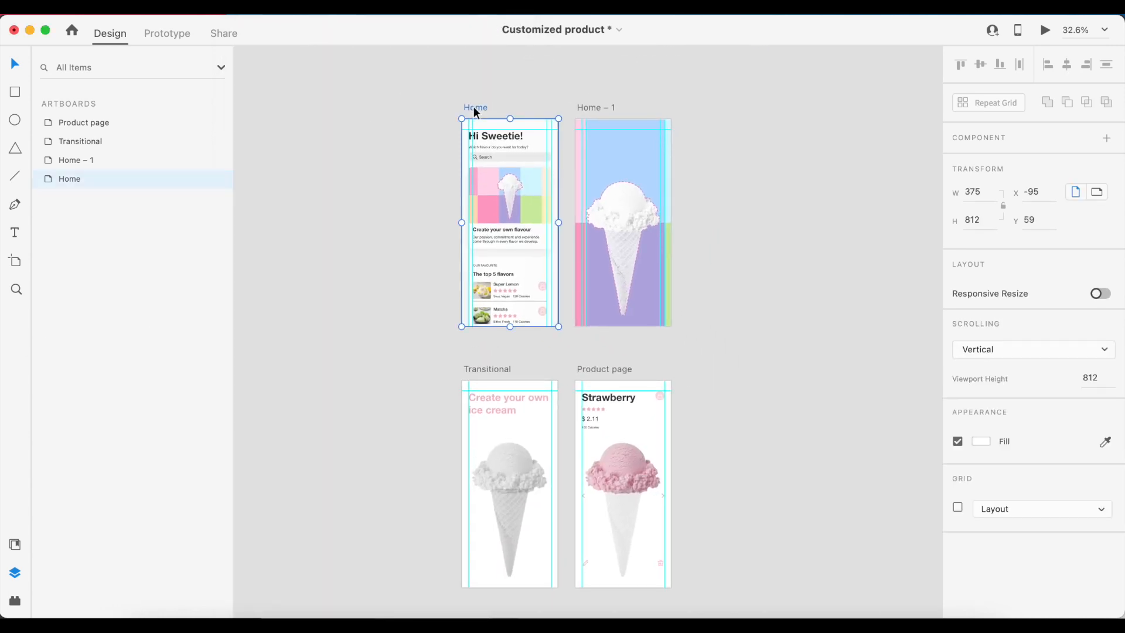
pyautogui.click(161, 34)
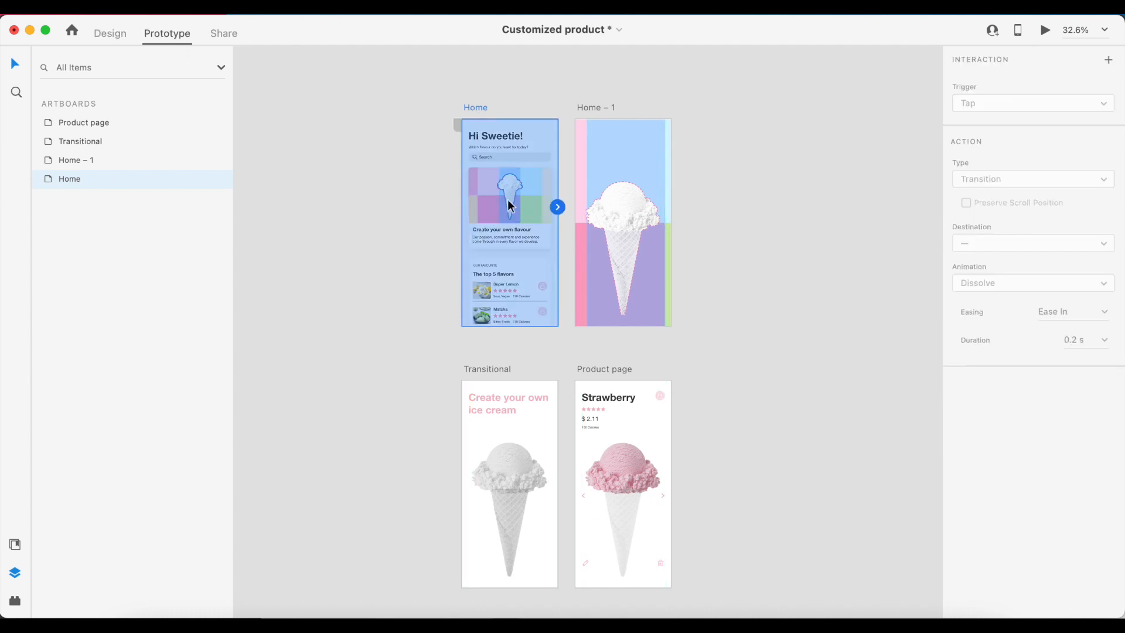
pyautogui.scroll(3, 525, 192)
pyautogui.click(482, 210)
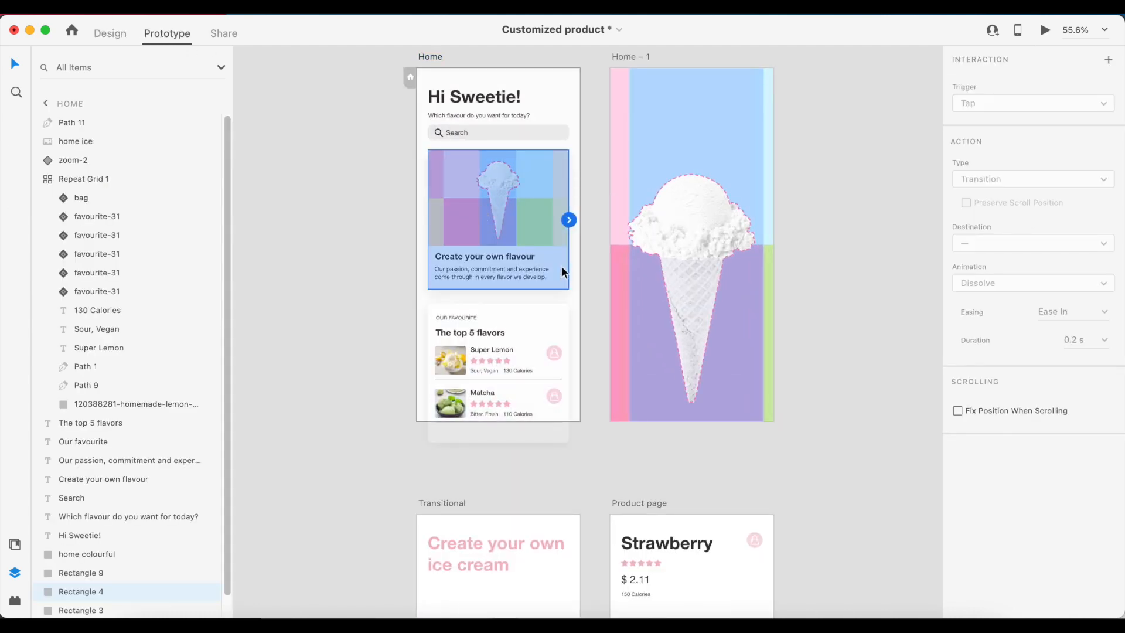
pyautogui.moveTo(570, 220); pyautogui.dragTo(612, 239)
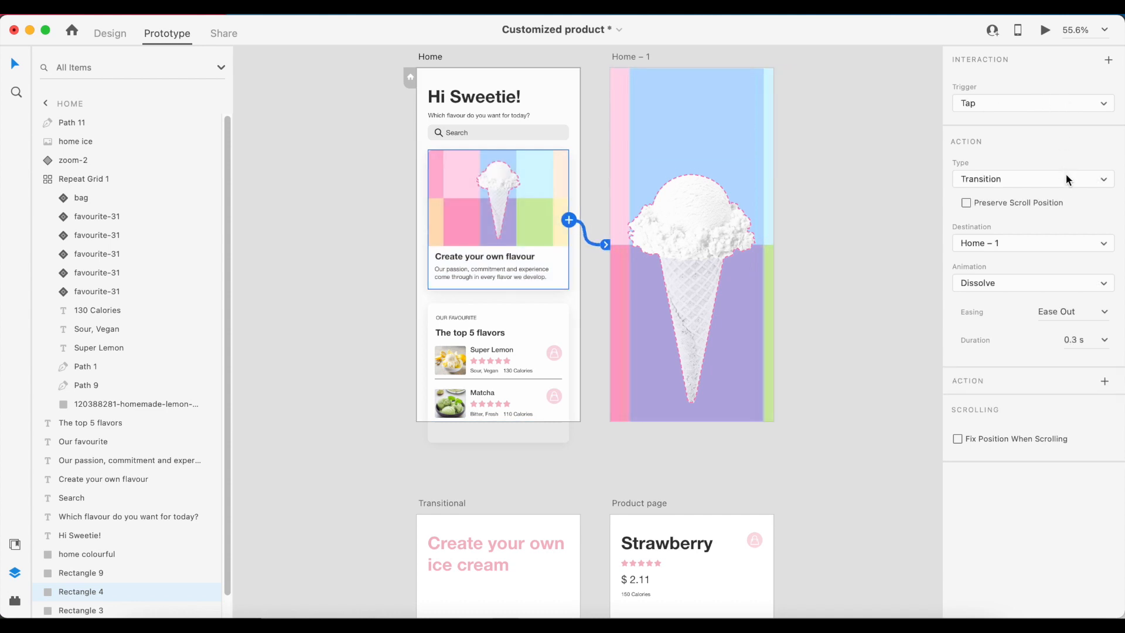
# - Preview the prototype from Home, follow the flavour card to Home – 1, and close the preview
pyautogui.click(430, 57)
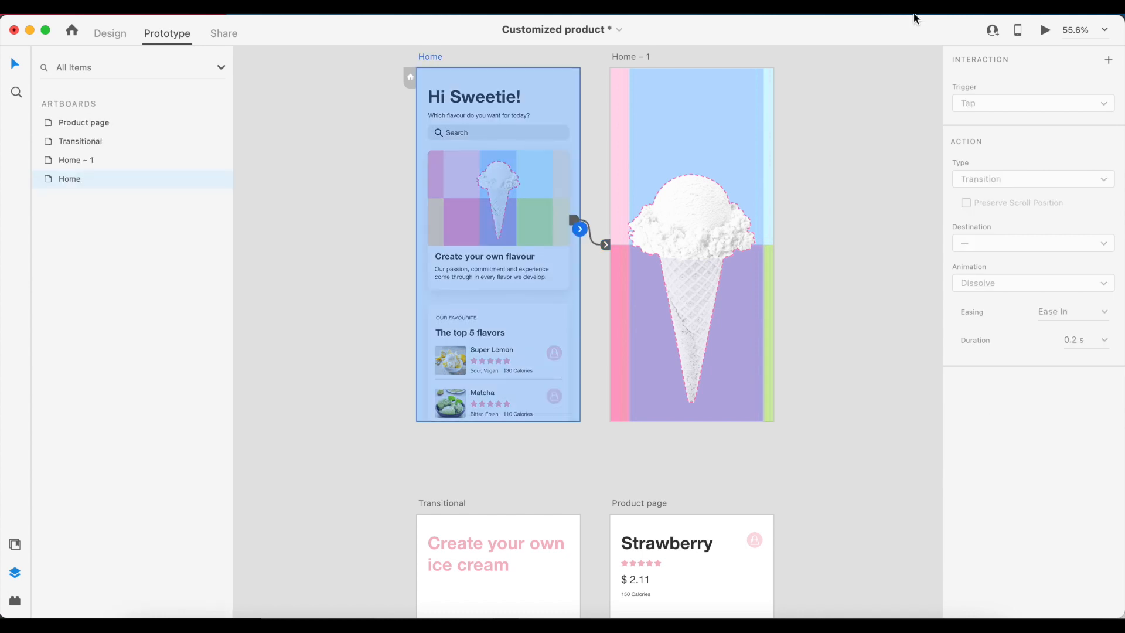
pyautogui.click(1044, 31)
pyautogui.click(383, 252)
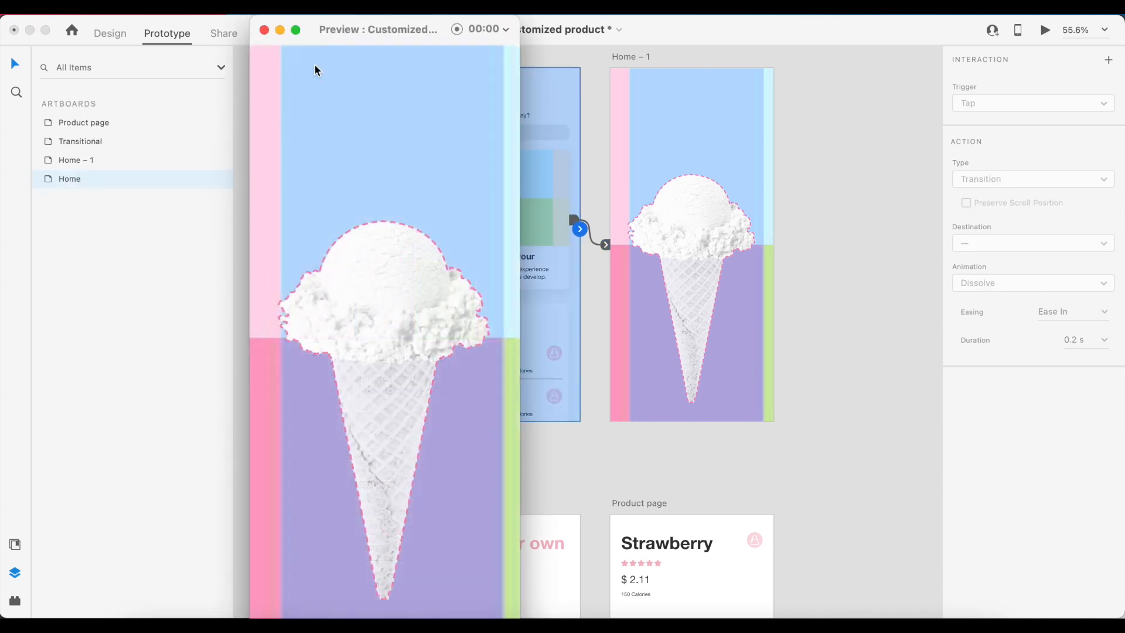
pyautogui.click(264, 30)
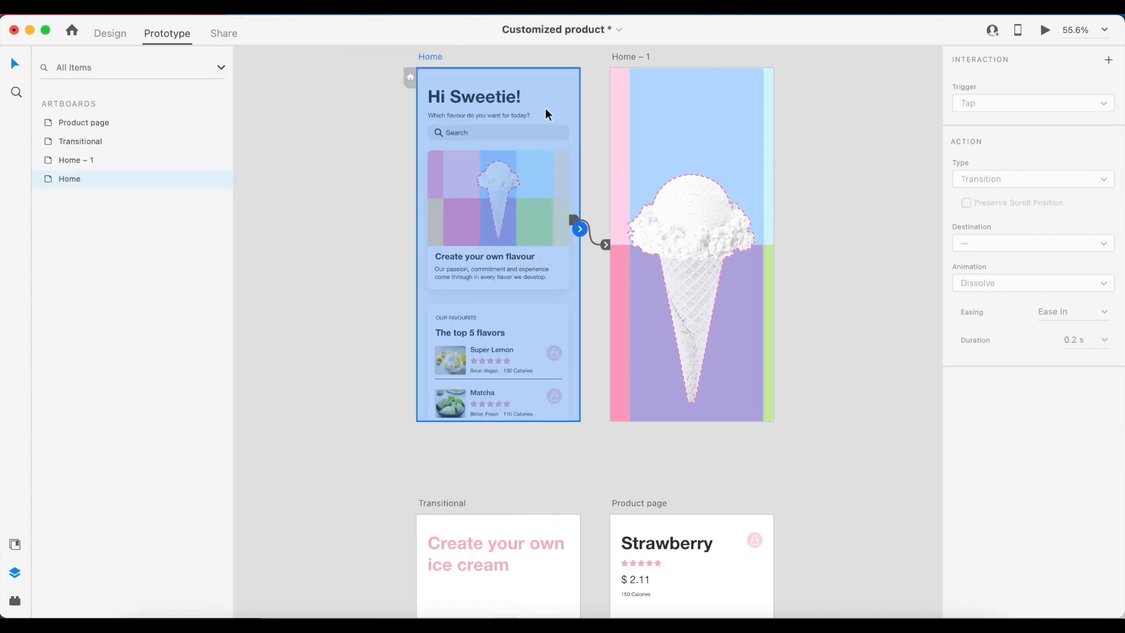
pyautogui.click(820, 178)
# - Link the Home – 1 artboard to Transitional with a Time trigger and the Auto-Animate action
pyautogui.scroll(-3, 796, 173)
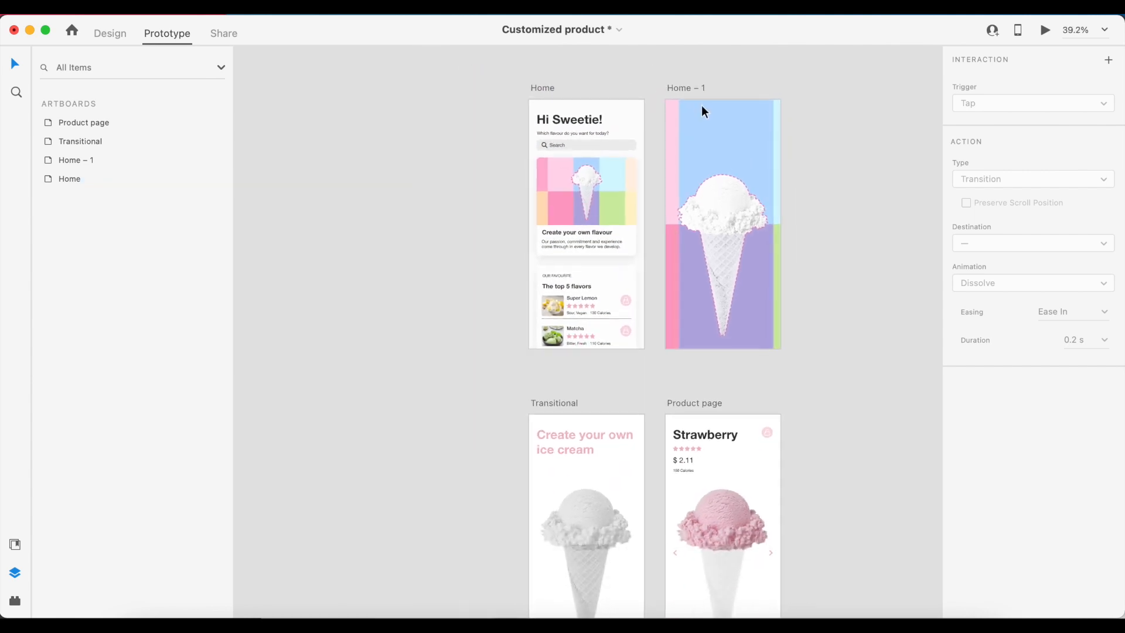
pyautogui.click(674, 86)
pyautogui.moveTo(780, 209); pyautogui.dragTo(588, 412)
pyautogui.click(1090, 103)
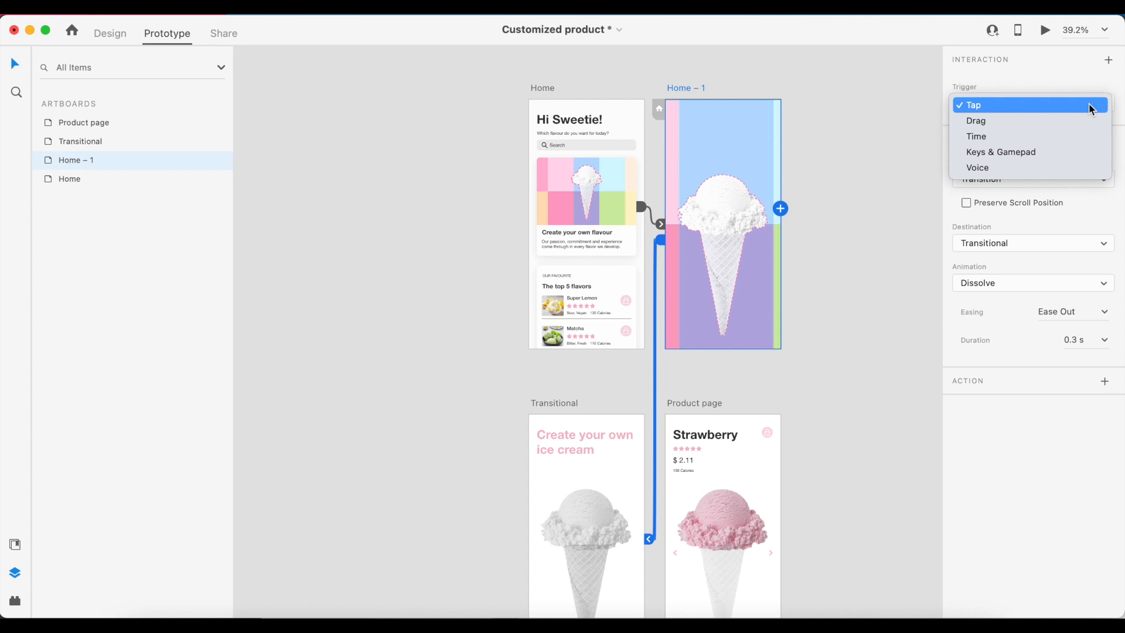
pyautogui.click(1035, 136)
pyautogui.click(1028, 204)
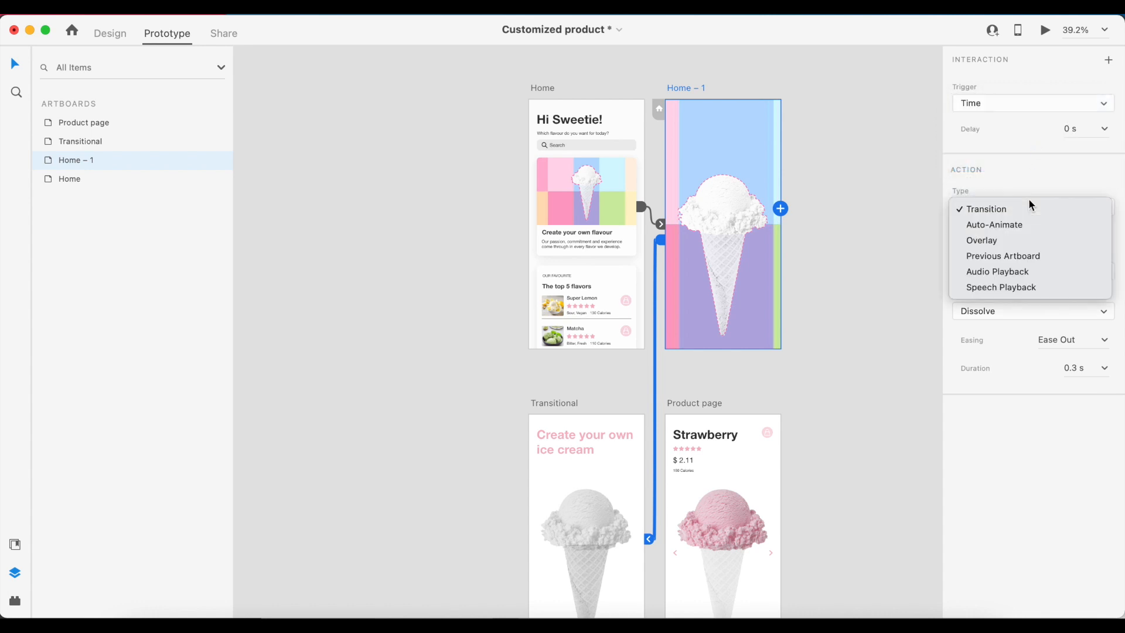
pyautogui.click(1023, 225)
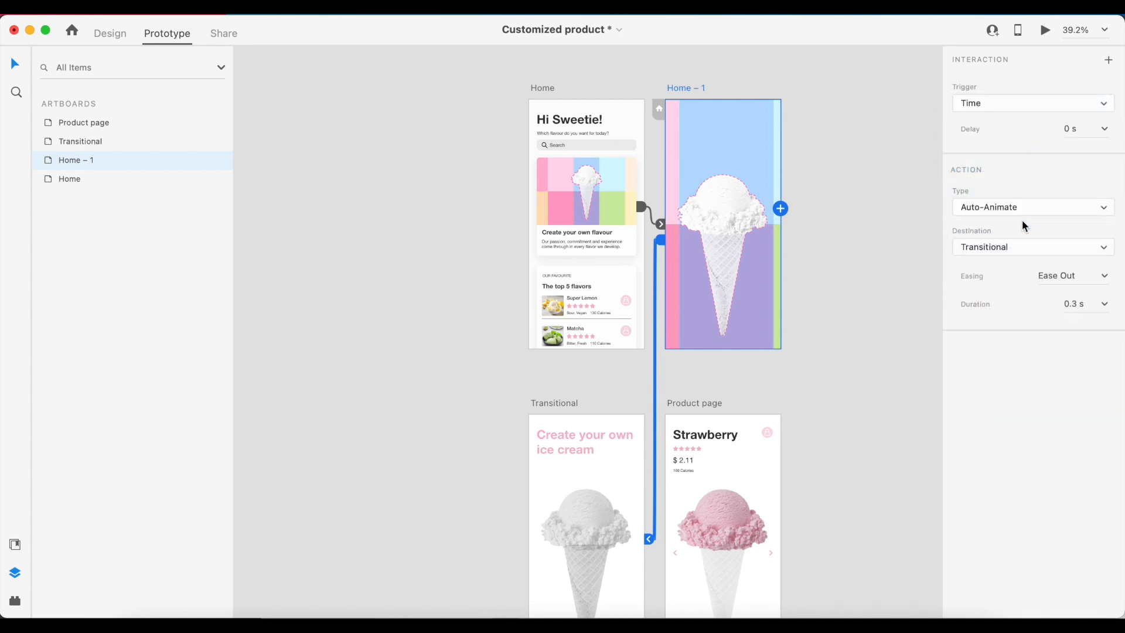
# - Preview from Home, open the flavour card to test the timed move to Transitional, and close the preview
pyautogui.click(540, 88)
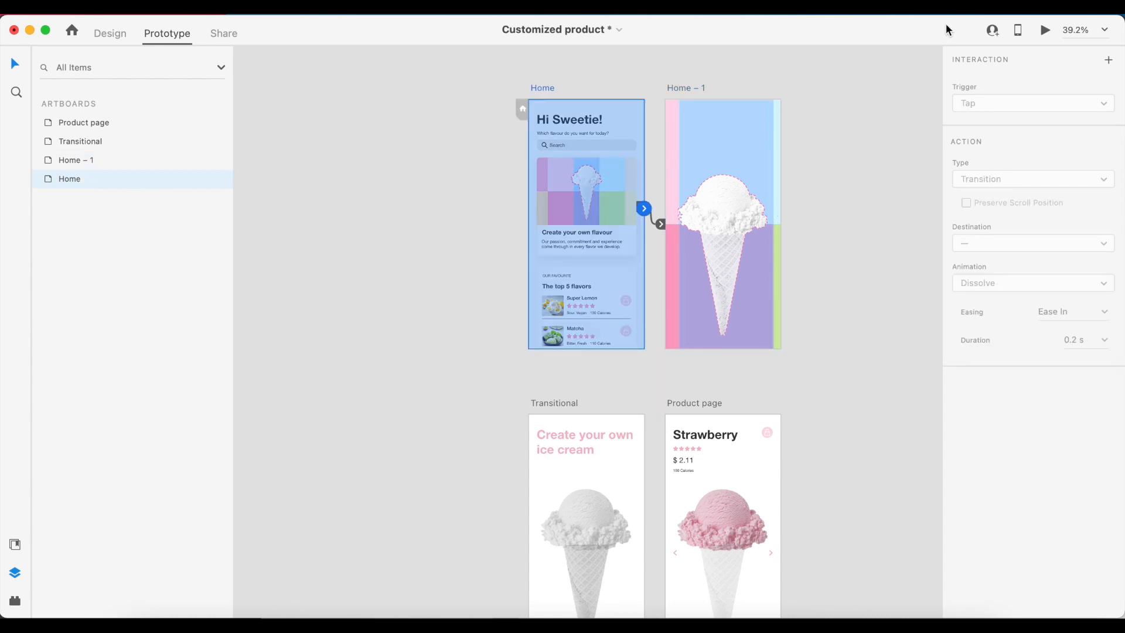
pyautogui.click(1047, 31)
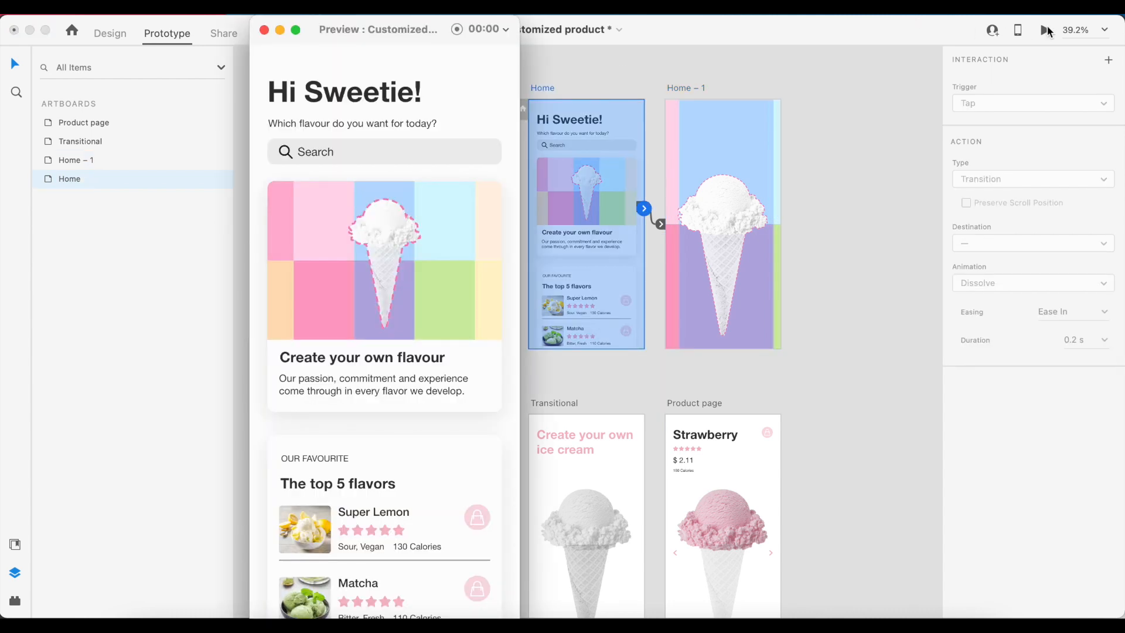
pyautogui.click(413, 258)
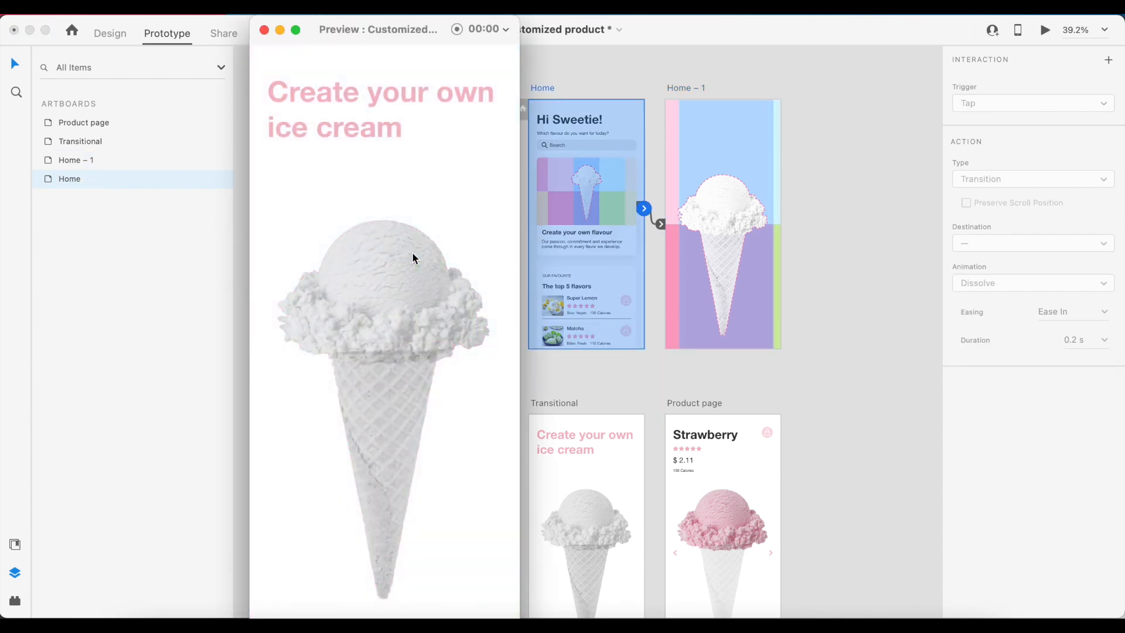
pyautogui.click(264, 31)
# - Set the duration of Home – 1's Auto-Animate interaction to 0.6 s
pyautogui.click(683, 89)
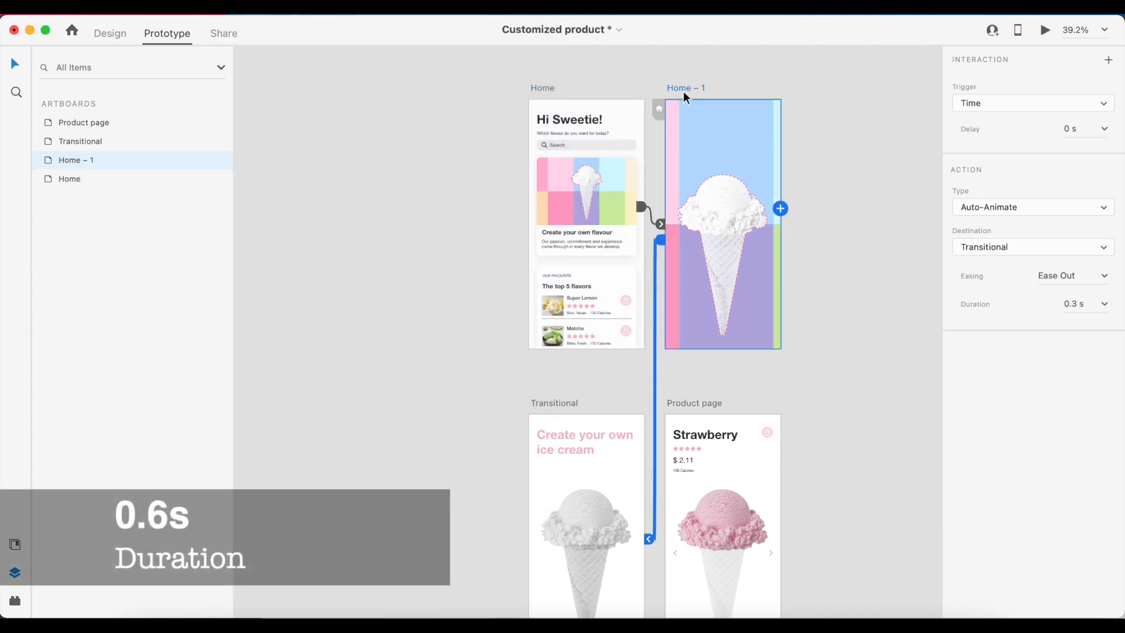
pyautogui.click(1105, 305)
pyautogui.click(1074, 347)
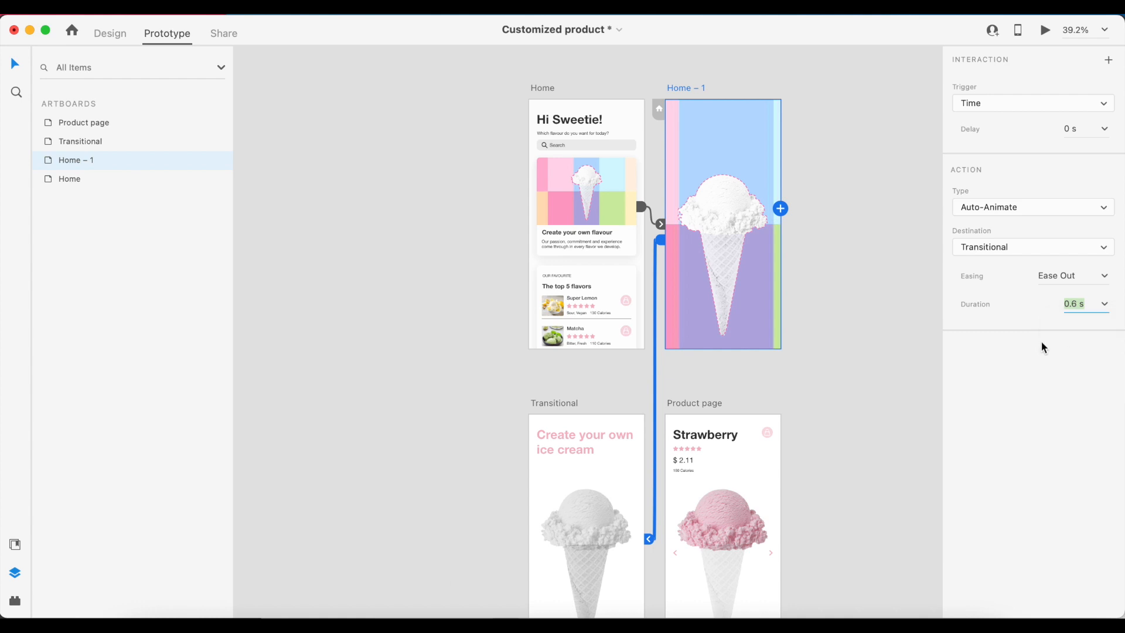
pyautogui.click(877, 321)
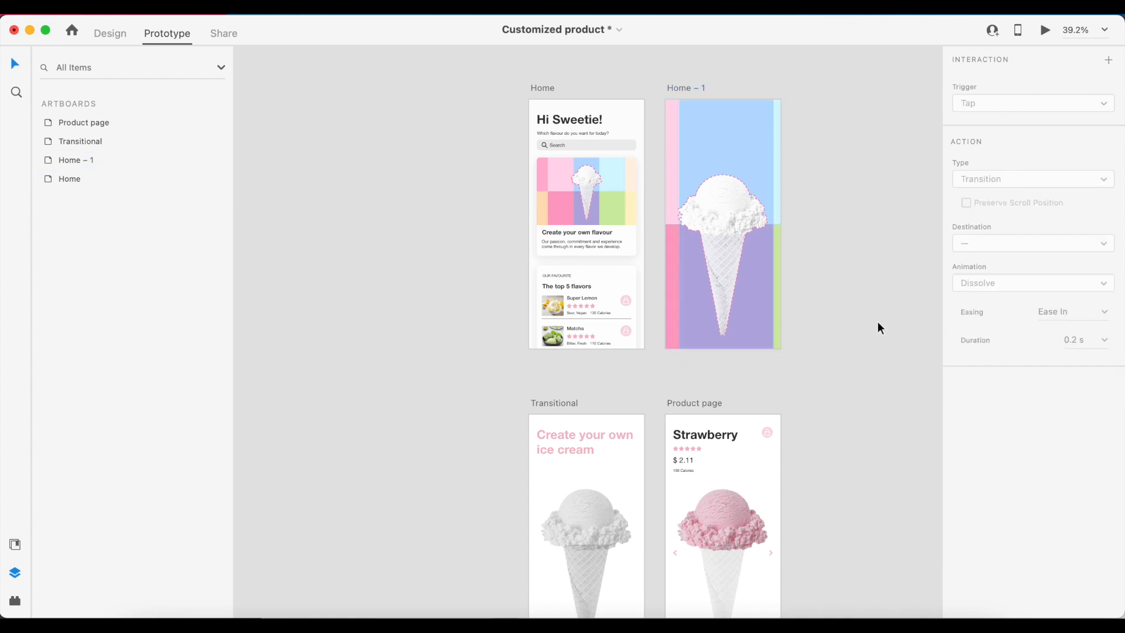
# - Preview from Home again to check the slower animation into the Transitional screen, and close the preview
pyautogui.click(543, 87)
pyautogui.click(1045, 31)
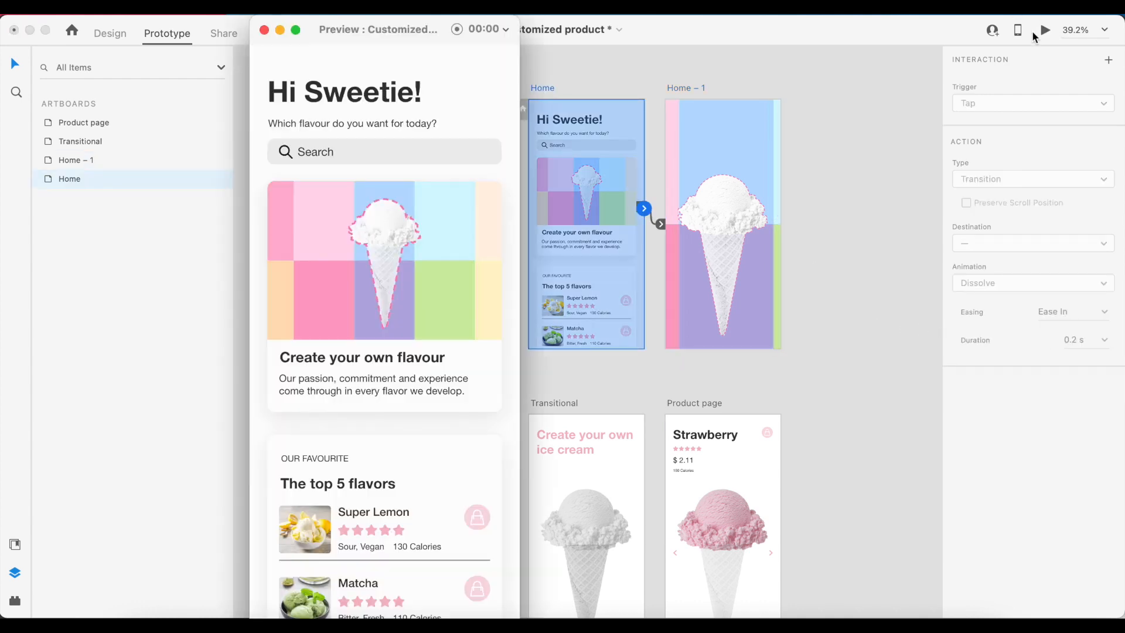
pyautogui.click(417, 257)
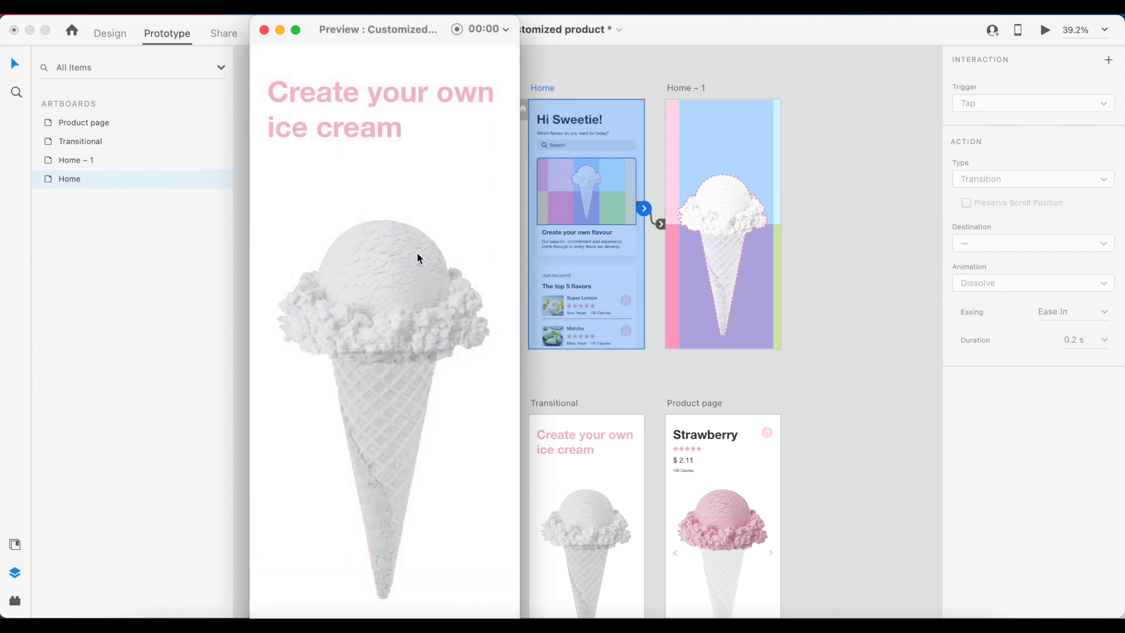
pyautogui.click(265, 30)
# - Change the Home flavour card's interaction to Auto-Animate with Ease In-Out easing
pyautogui.click(621, 231)
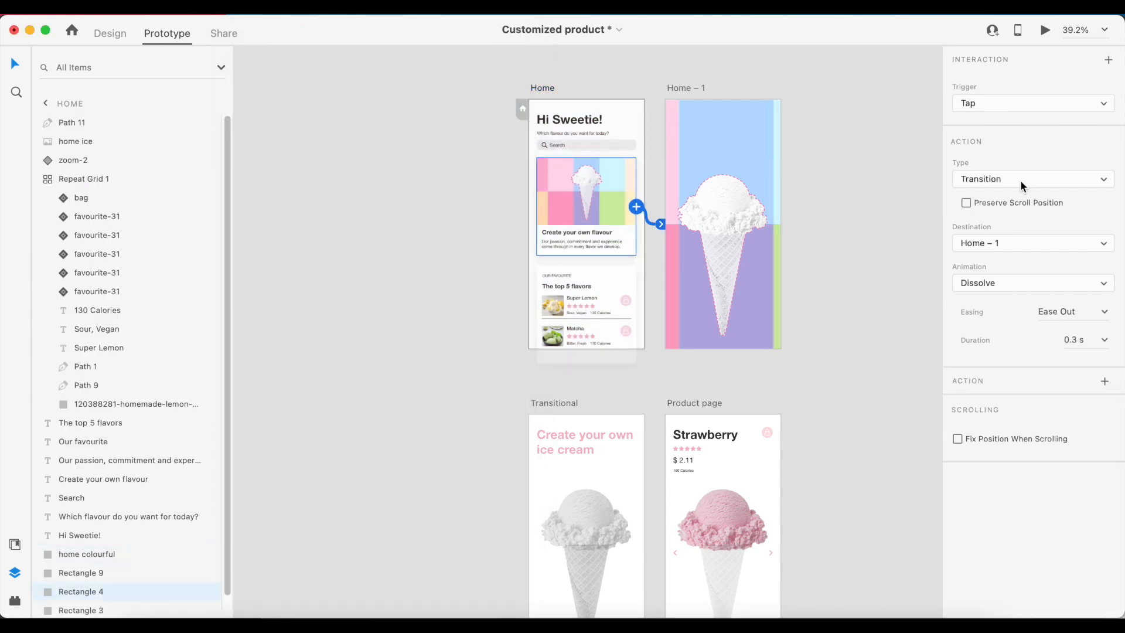
pyautogui.click(1021, 181)
pyautogui.click(1007, 197)
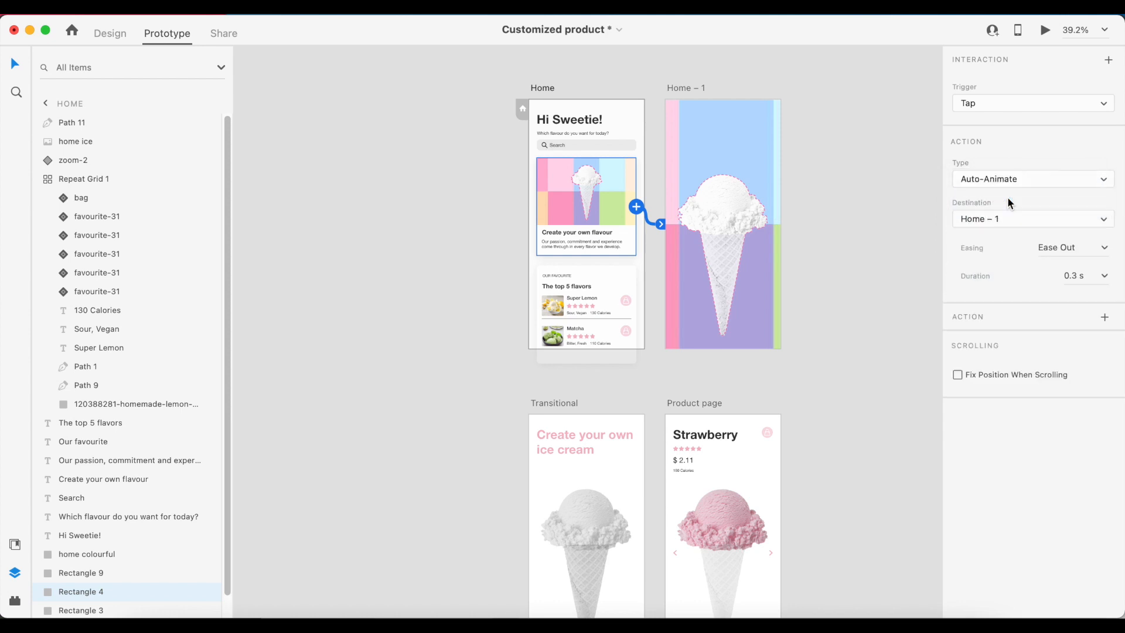
pyautogui.click(1085, 245)
pyautogui.click(1088, 306)
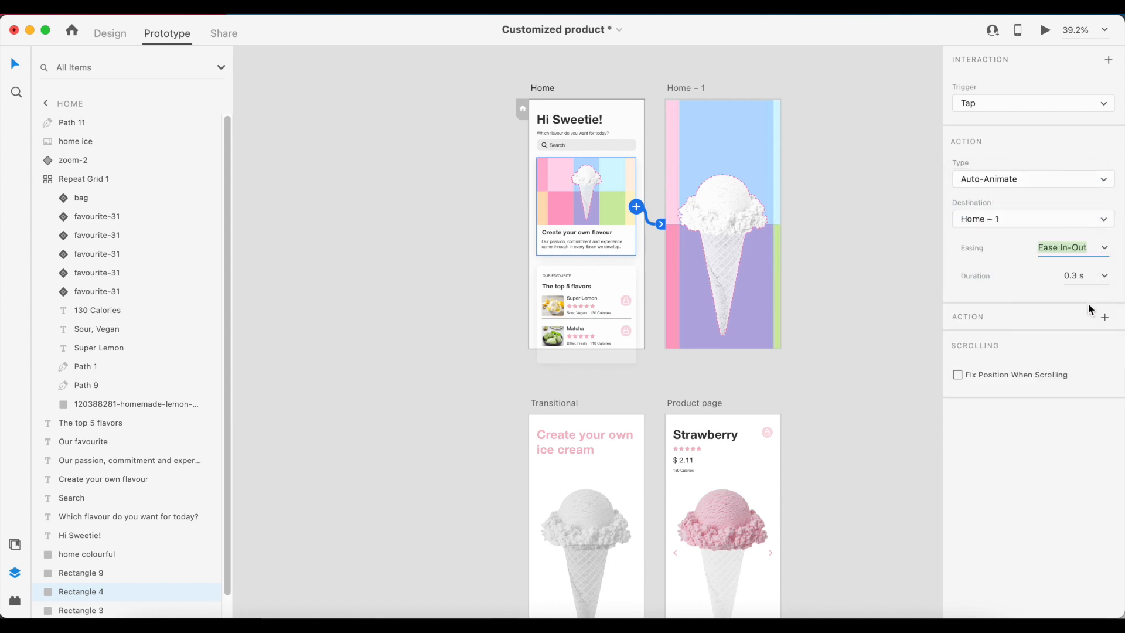
# - Preview the flavour card's auto-animated opening from Home through to Transitional, and close the preview
pyautogui.click(1047, 31)
pyautogui.click(420, 234)
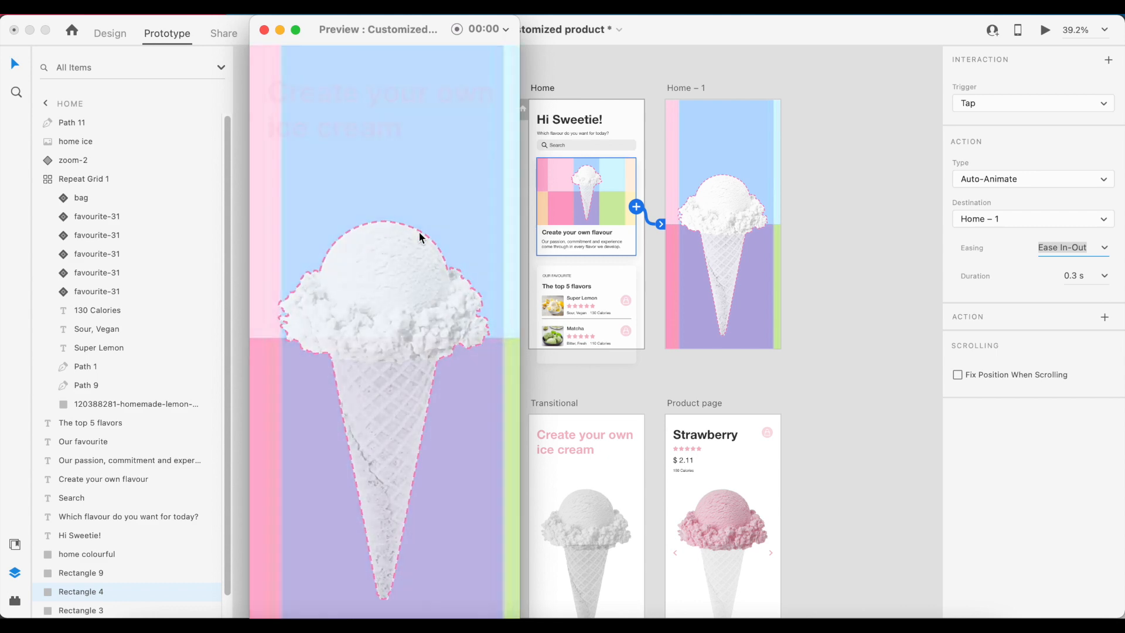
pyautogui.click(264, 30)
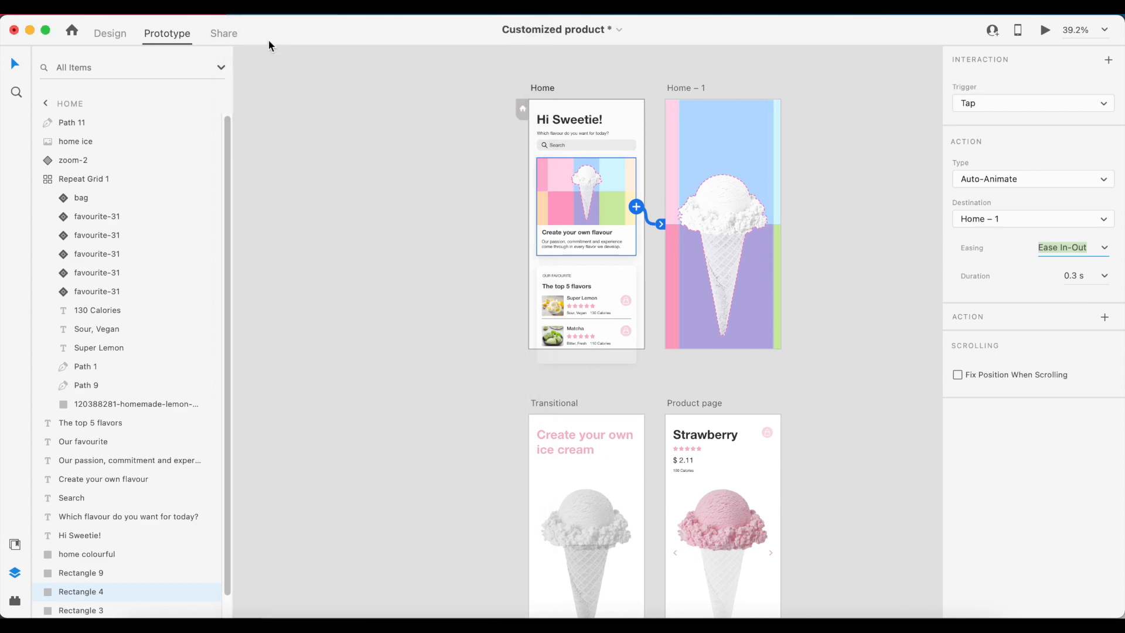
# - Link the gray scoop on the Transitional artboard to the Product page with a Tap trigger and Auto-Animate
pyautogui.scroll(-3, 601, 387)
pyautogui.click(561, 307)
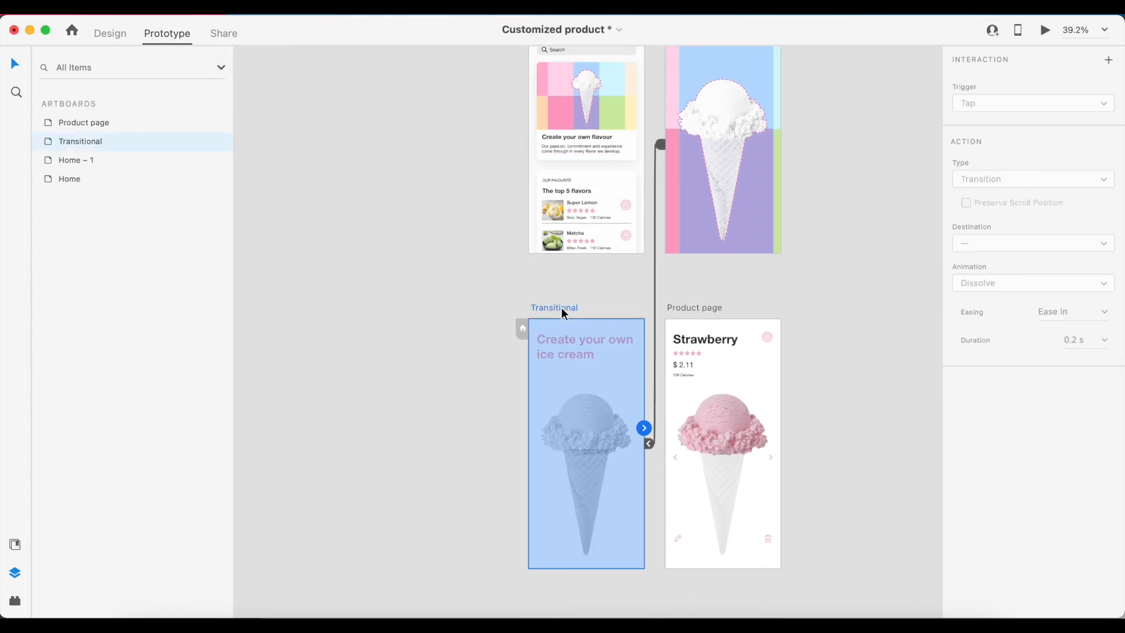
pyautogui.click(574, 447)
pyautogui.moveTo(635, 427); pyautogui.dragTo(667, 443)
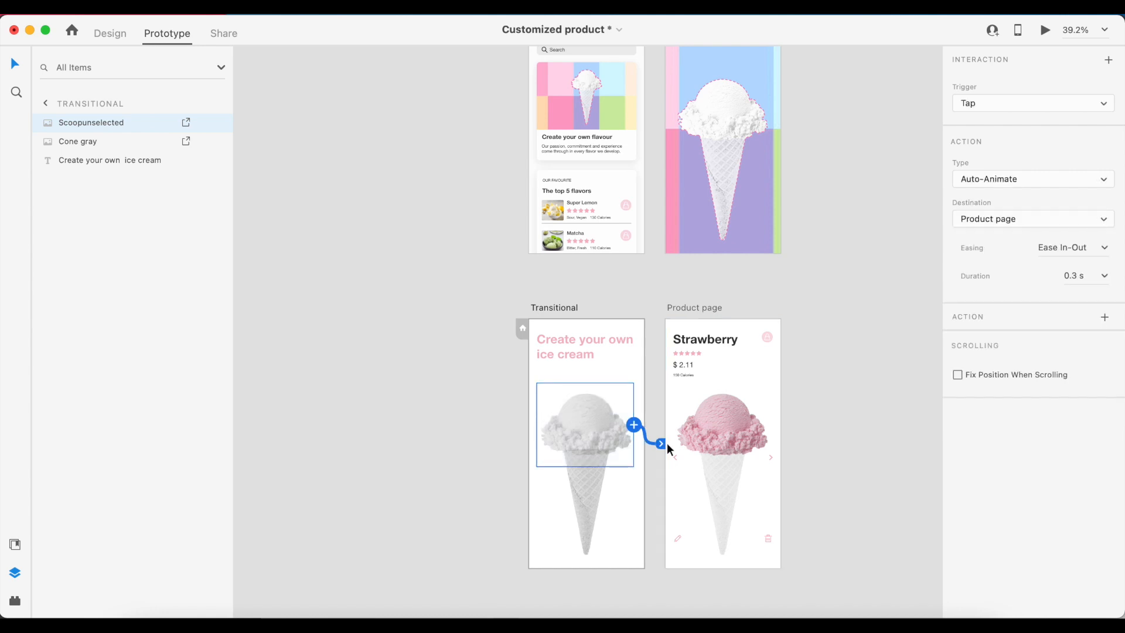
# - Preview the Transitional screen, open the Product page through the scoop, and swipe through Peppermint to Vanilla
pyautogui.click(1045, 29)
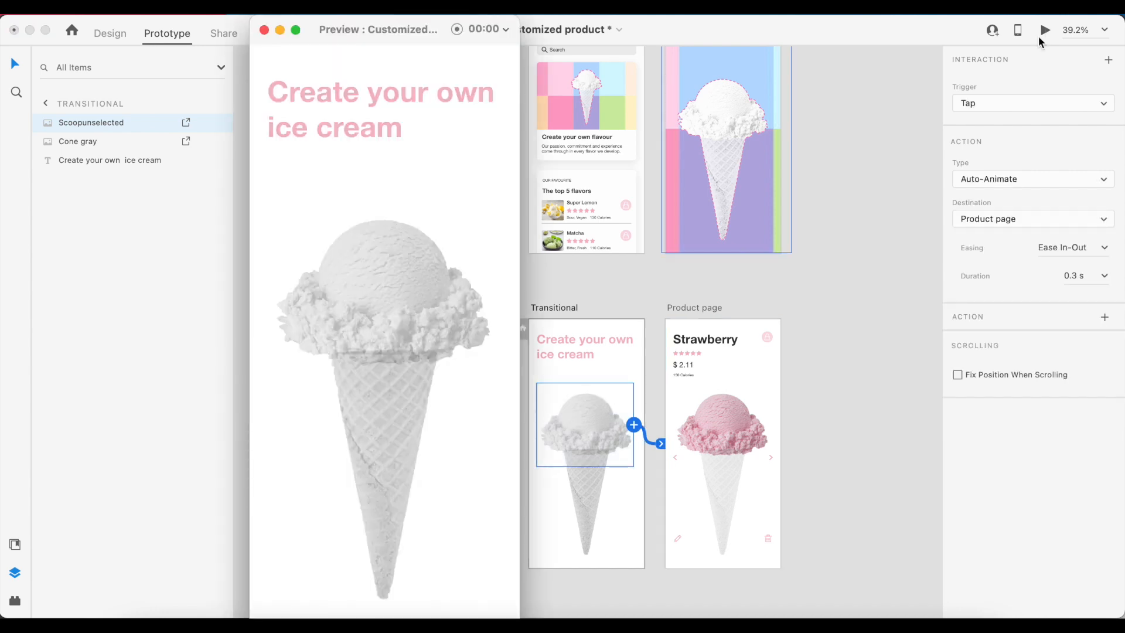
pyautogui.click(379, 326)
pyautogui.moveTo(423, 296); pyautogui.dragTo(164, 312)
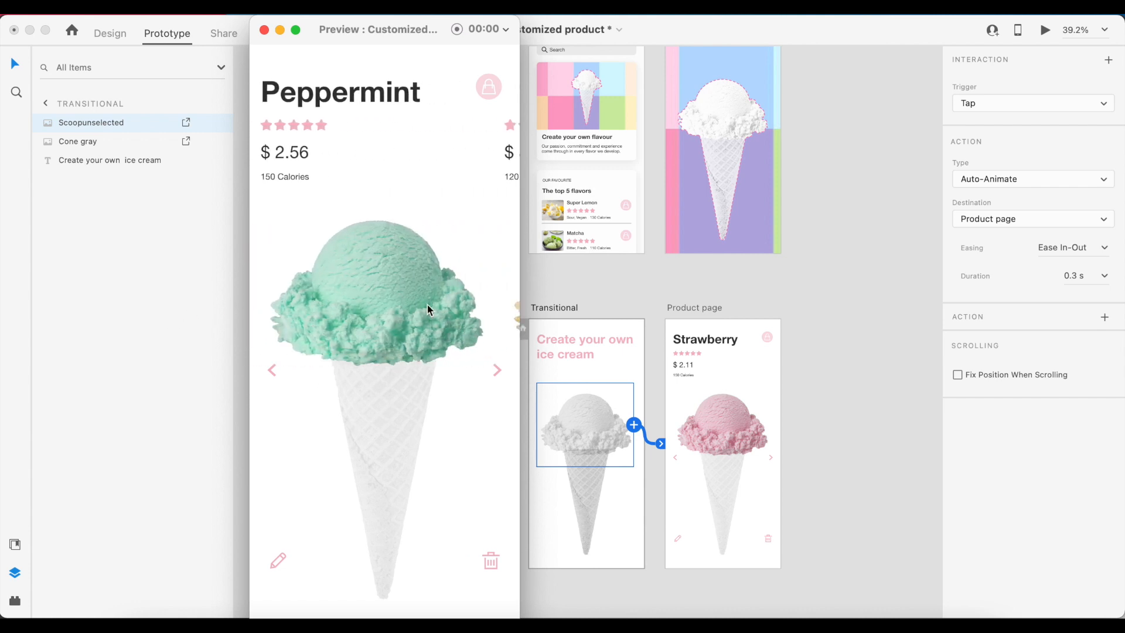
pyautogui.moveTo(427, 304); pyautogui.dragTo(230, 324)
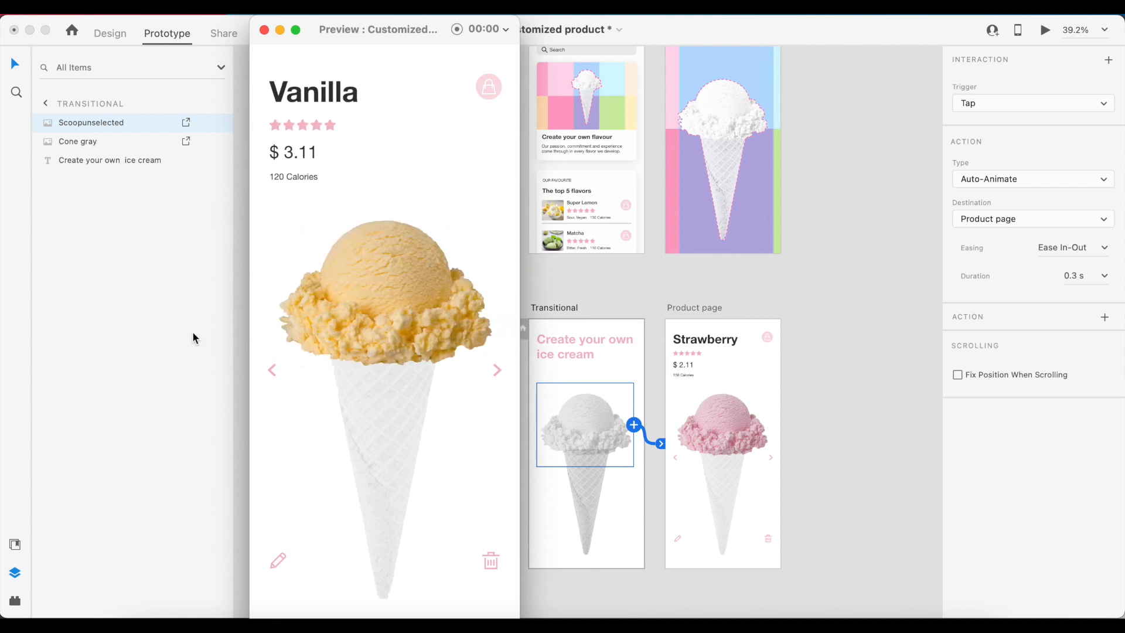